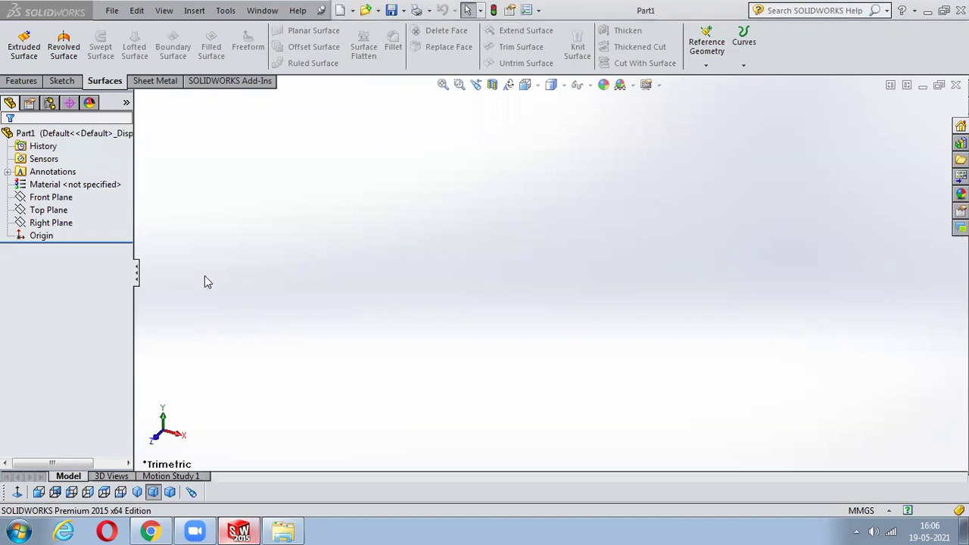
Compare the available solid feature commands with the corresponding surface modelling commands
left_click(23, 80)
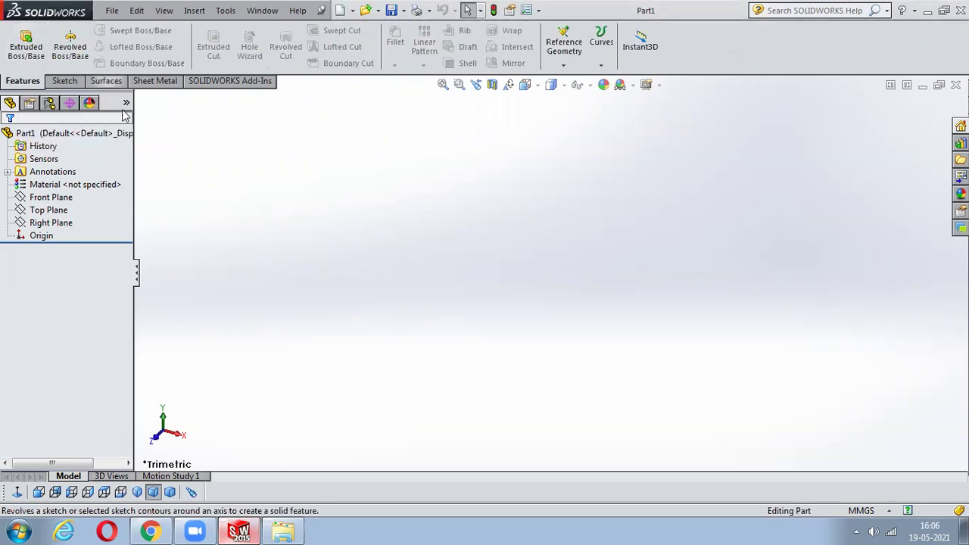
left_click(108, 85)
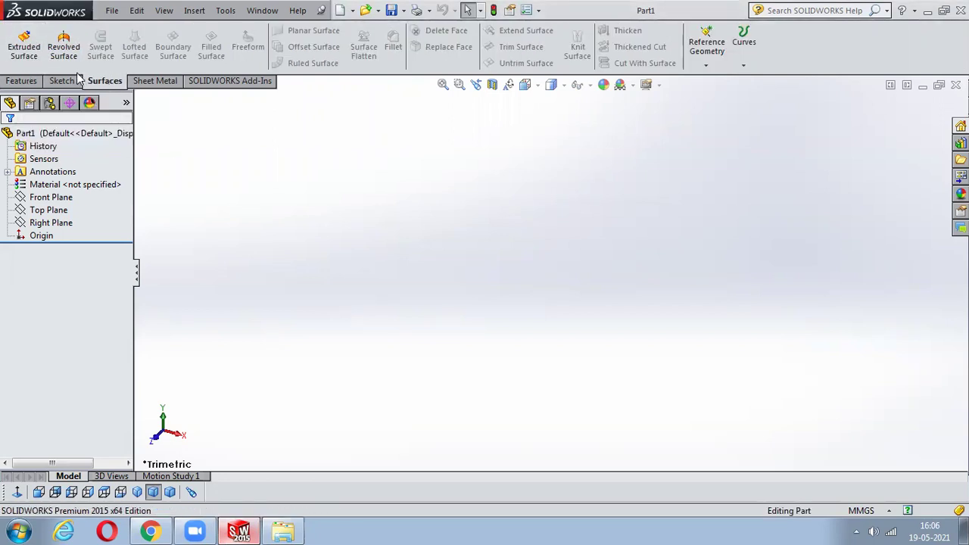
left_click(23, 81)
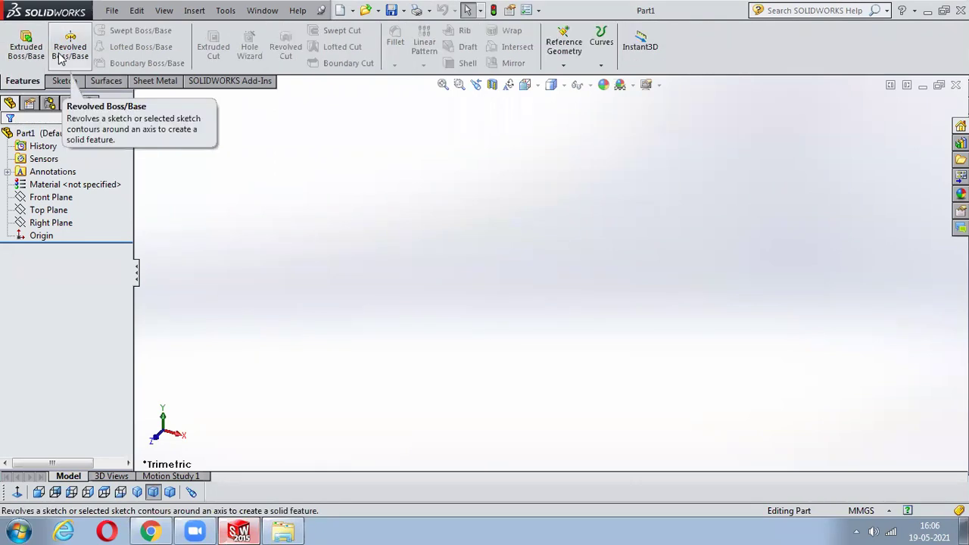
left_click(106, 81)
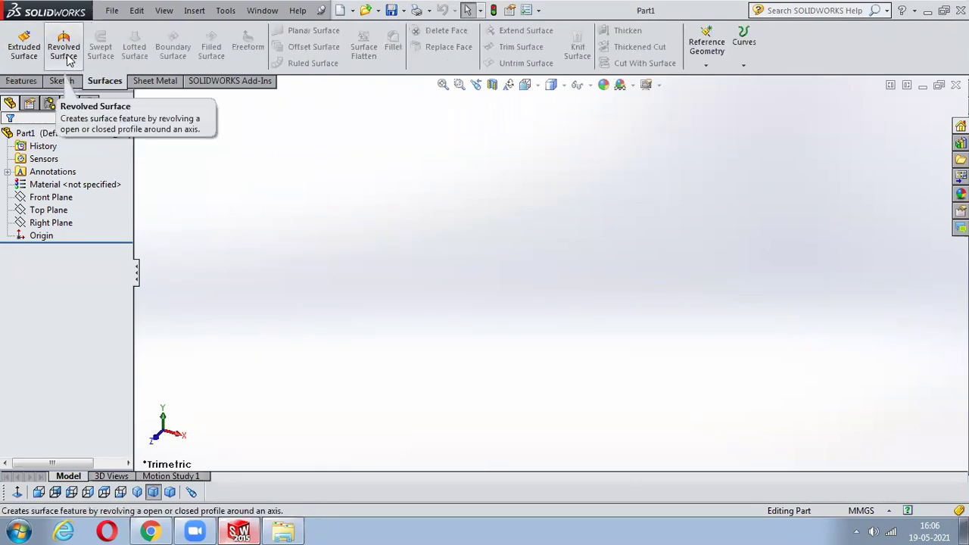
left_click(23, 81)
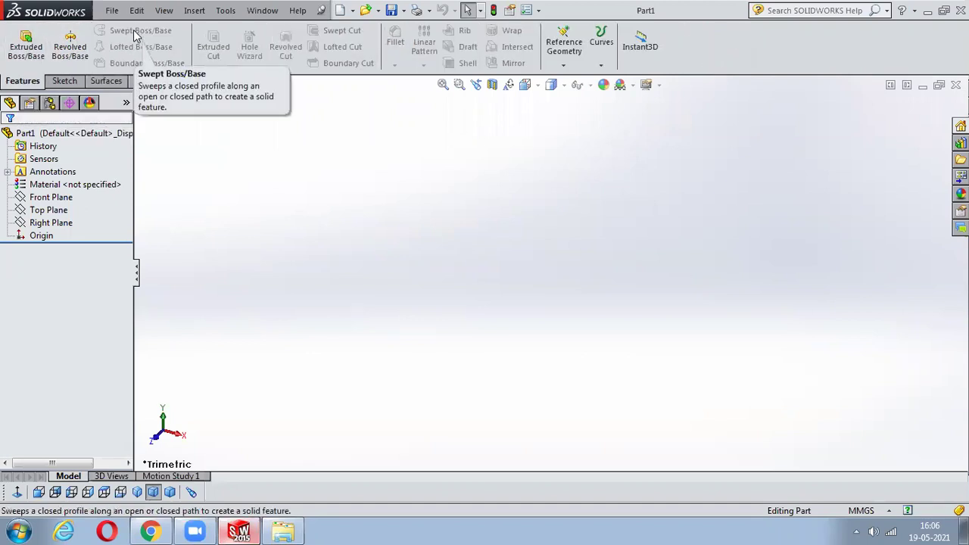
left_click(106, 81)
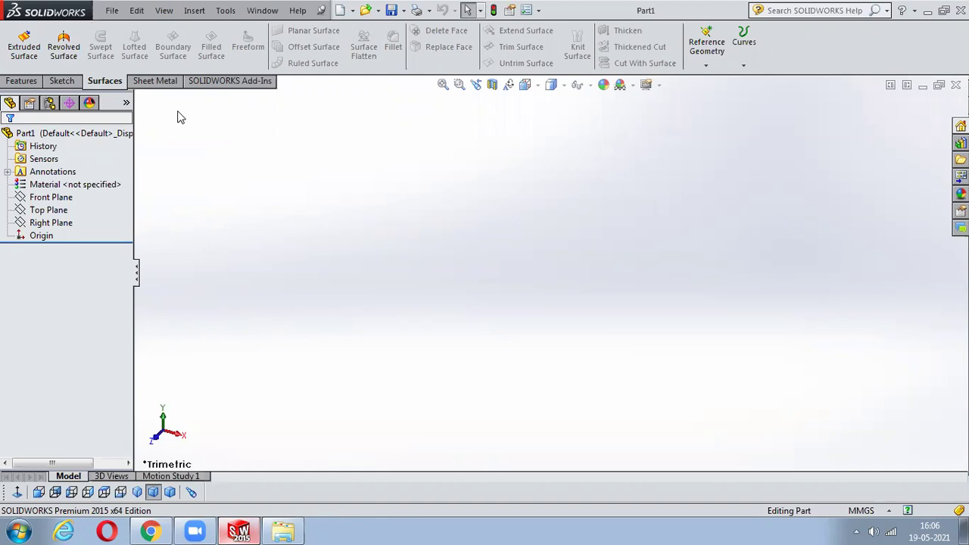
left_click(22, 81)
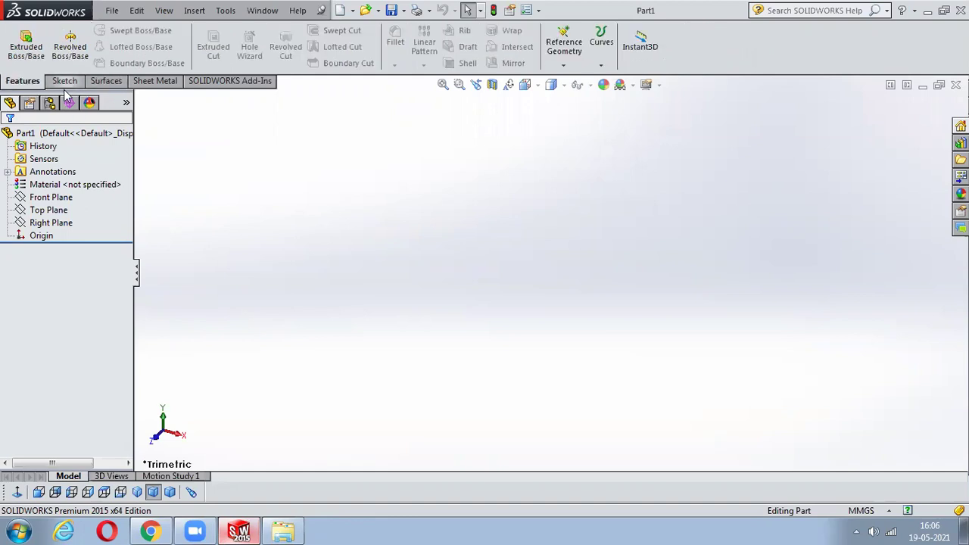
left_click(104, 81)
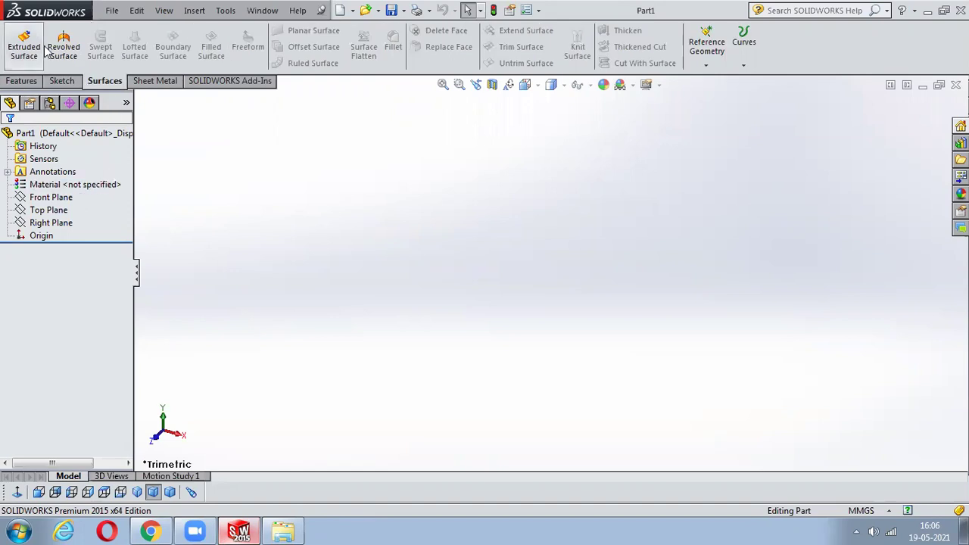
Start a new sketch on the Front Plane
left_click(44, 199)
left_click(67, 181)
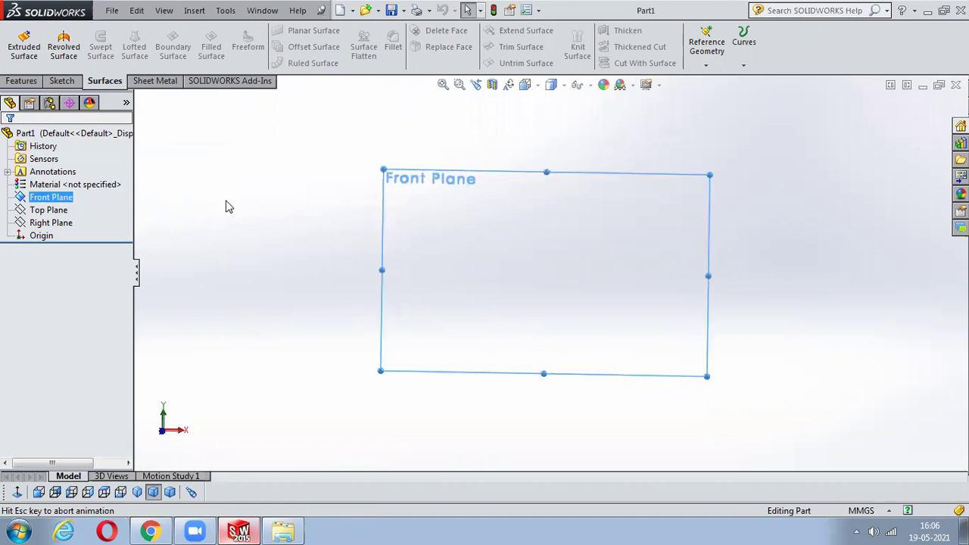
Sketch a center rectangle centred on the origin and exit the sketch
left_click(91, 46)
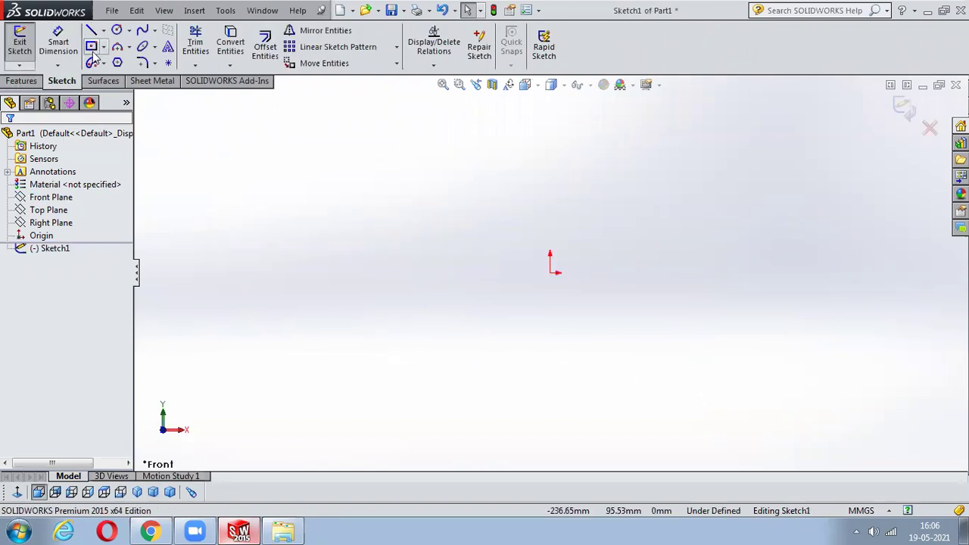
left_click(550, 272)
left_click(592, 300)
left_click(647, 357)
left_click(902, 108)
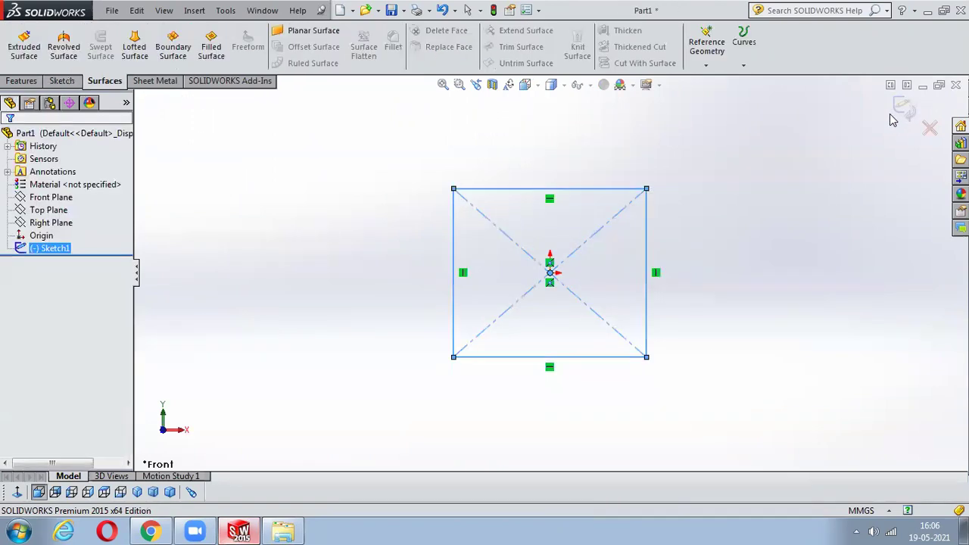
left_click(322, 176)
Extrude the rectangle contour from its sketch plane as a surface with the Extruded Surface command
left_click(34, 80)
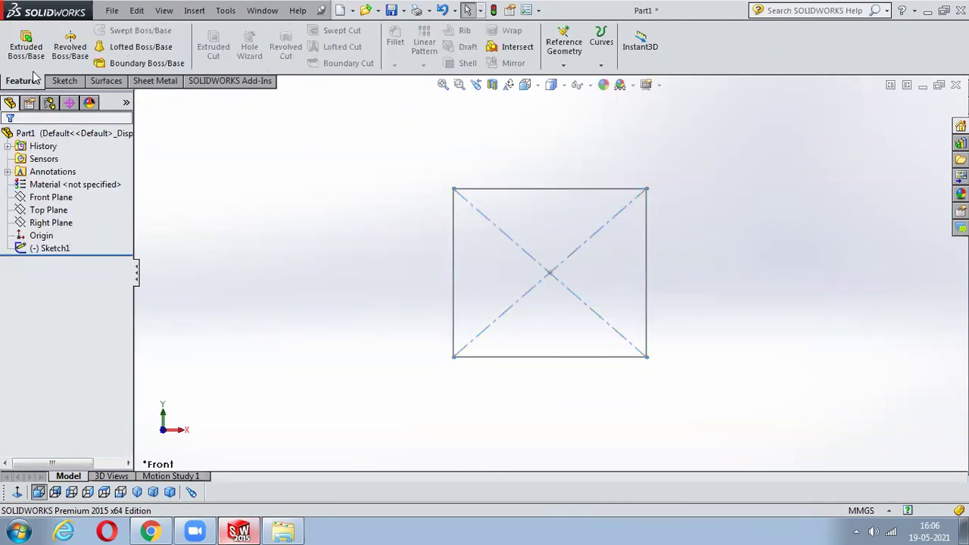
left_click(103, 81)
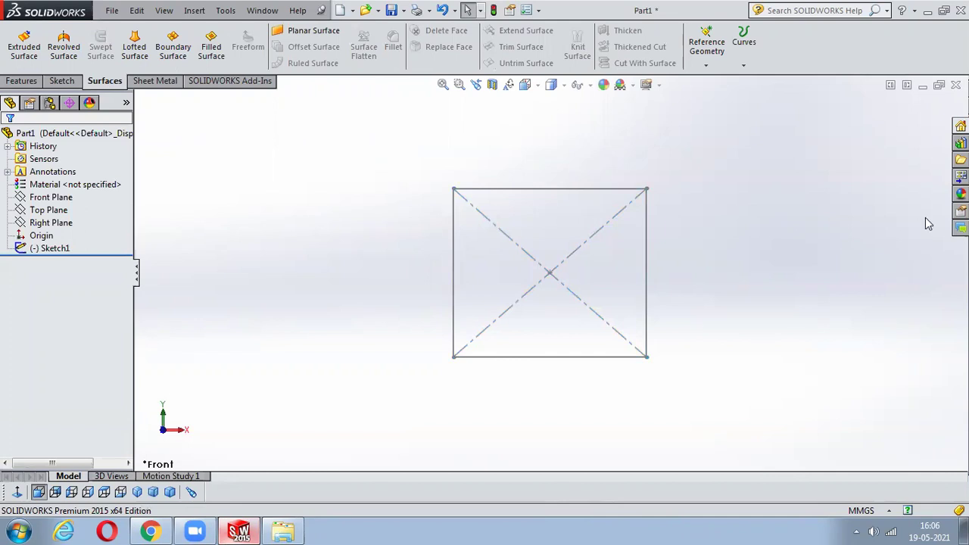
left_click(137, 492)
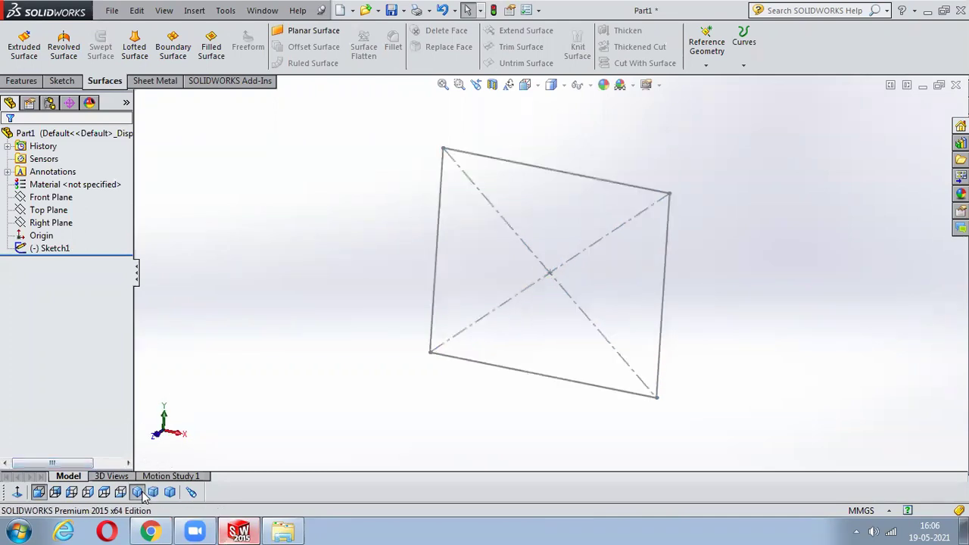
key("z")
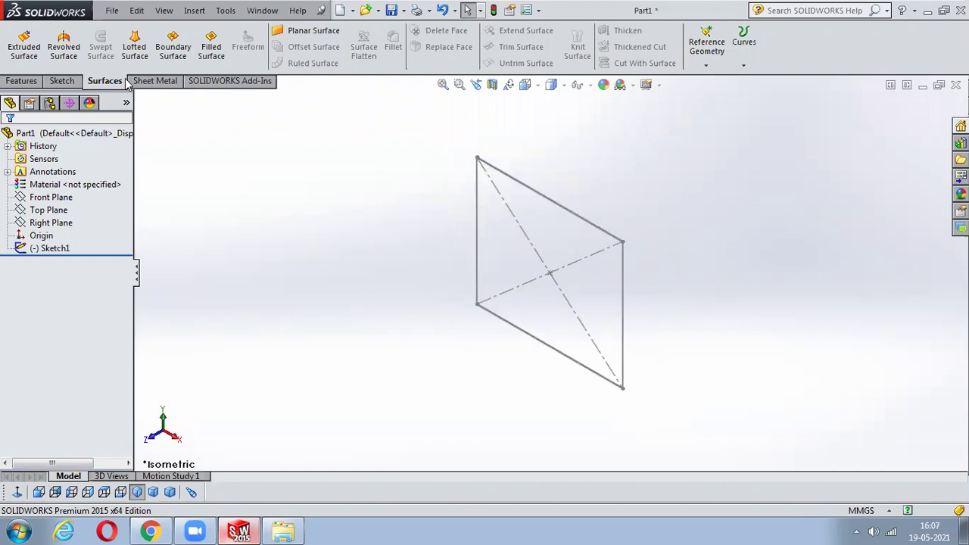
left_click(24, 47)
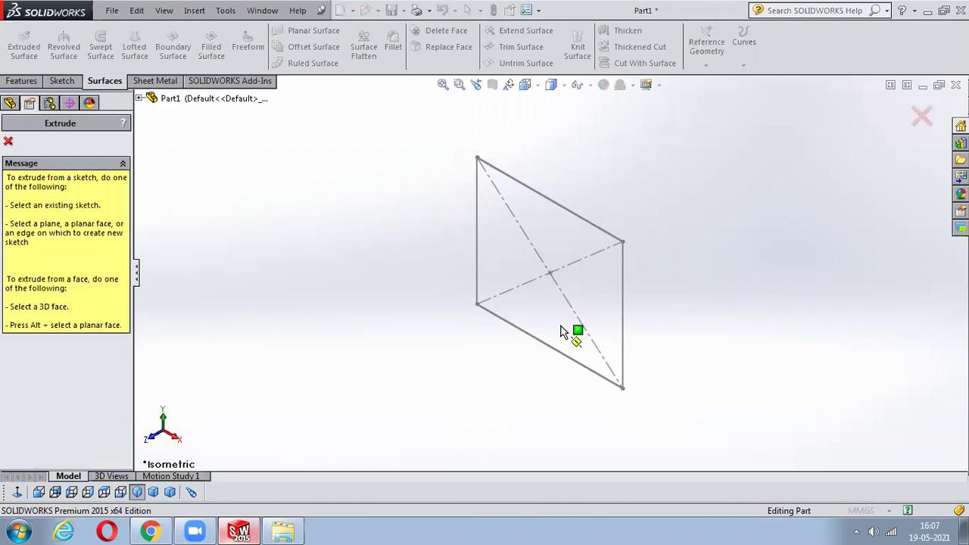
left_click(571, 214)
left_click(539, 282)
left_click(458, 356)
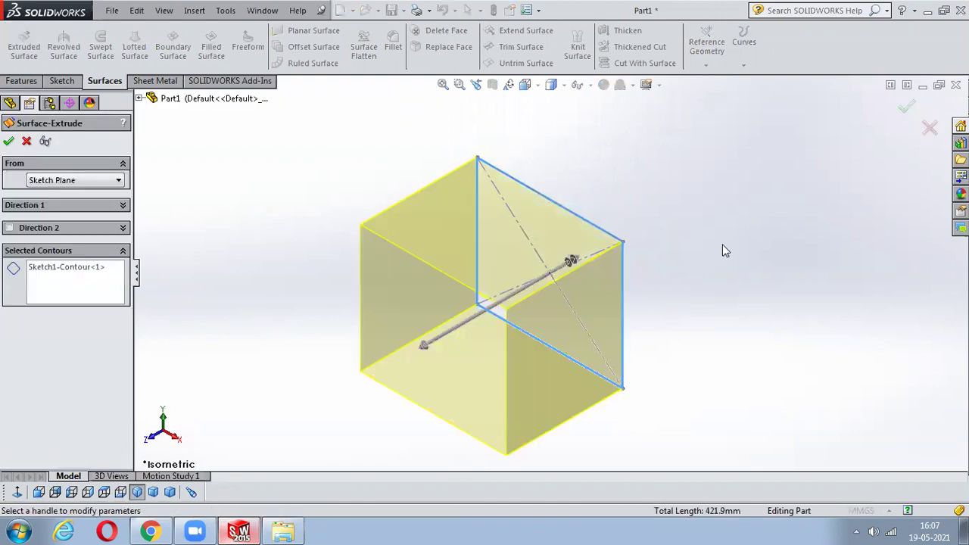
left_click(906, 106)
Examine the open-ended extruded surface box and its wall thickness from an angle, the front and isometric view
middle_click_drag(467, 293, 493, 225)
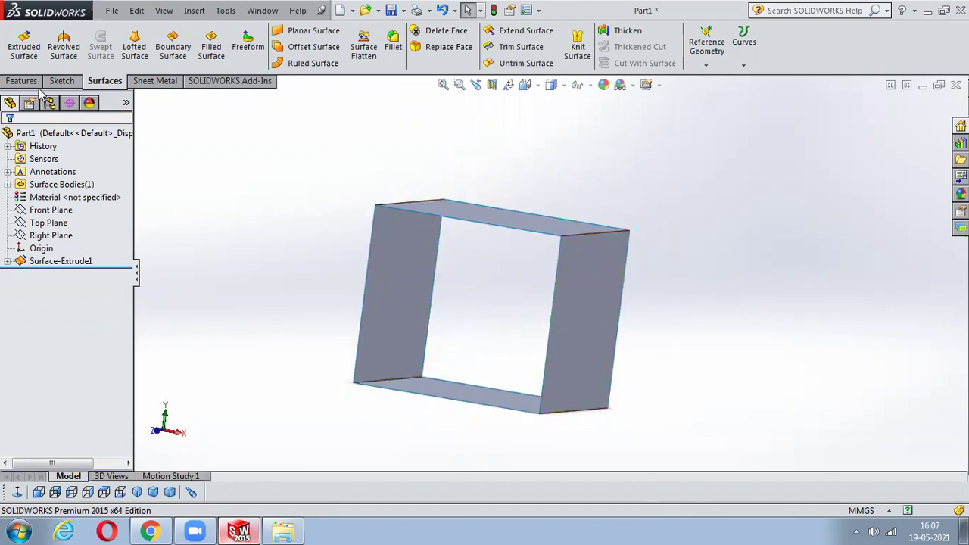
left_click(22, 80)
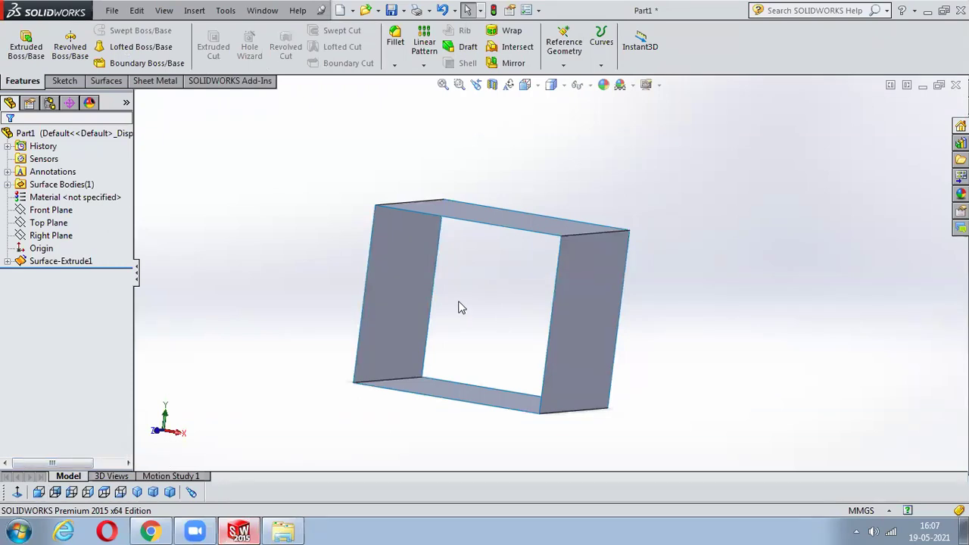
left_click(106, 80)
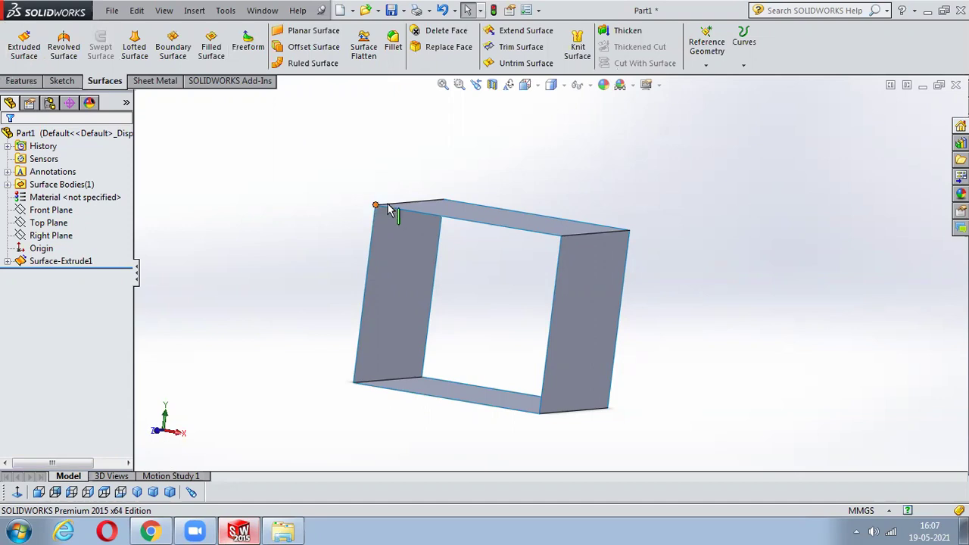
left_click(39, 492)
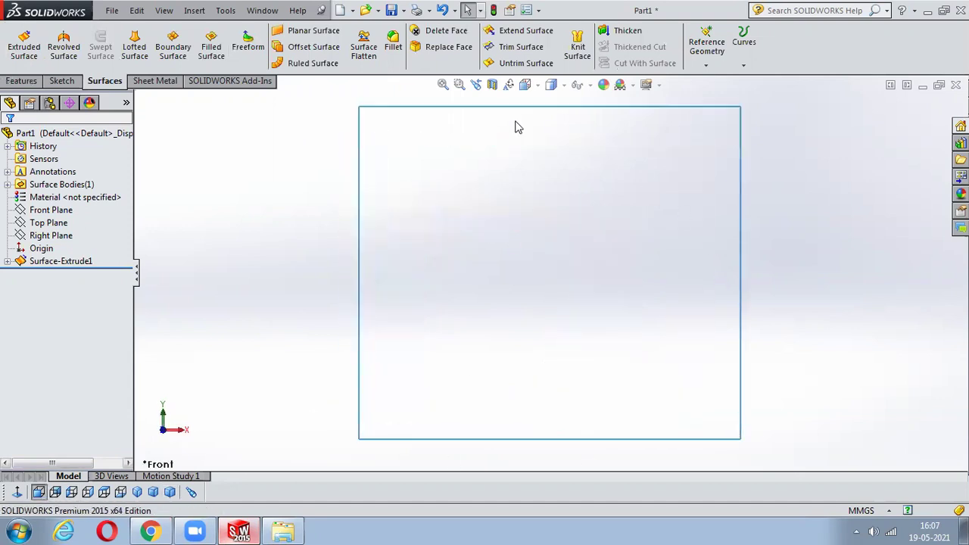
key("z")
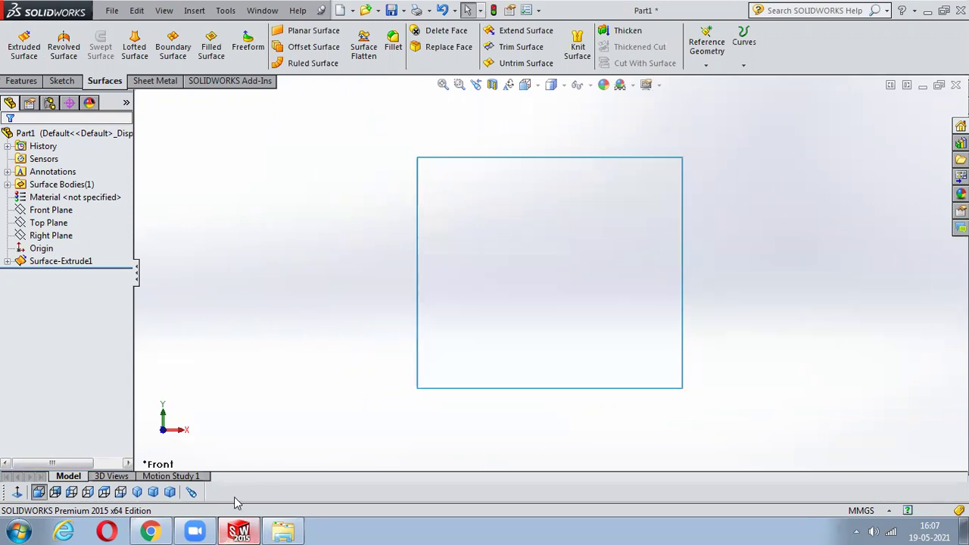
left_click(137, 492)
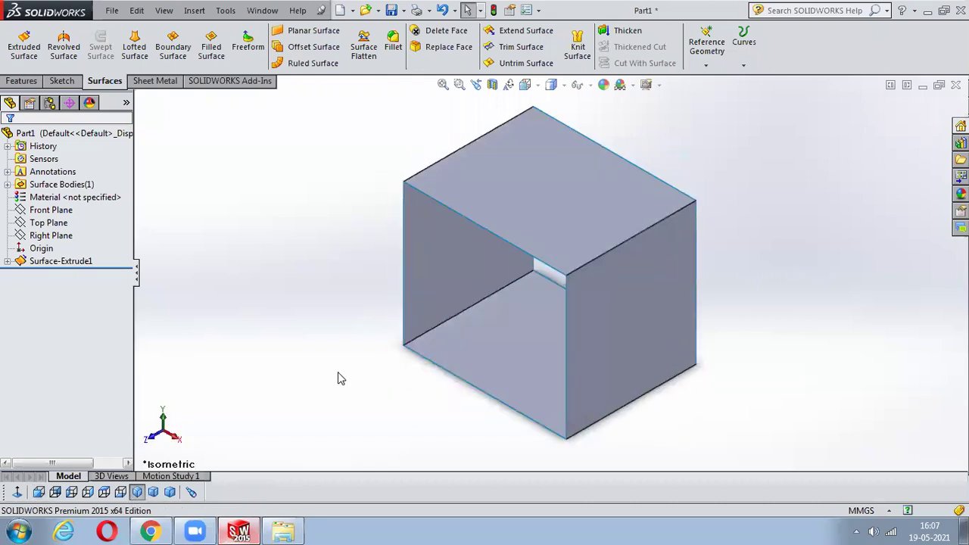
Undo the surface extrusion and the rectangle, returning to the empty Front Plane sketch
key("ctrl+z")
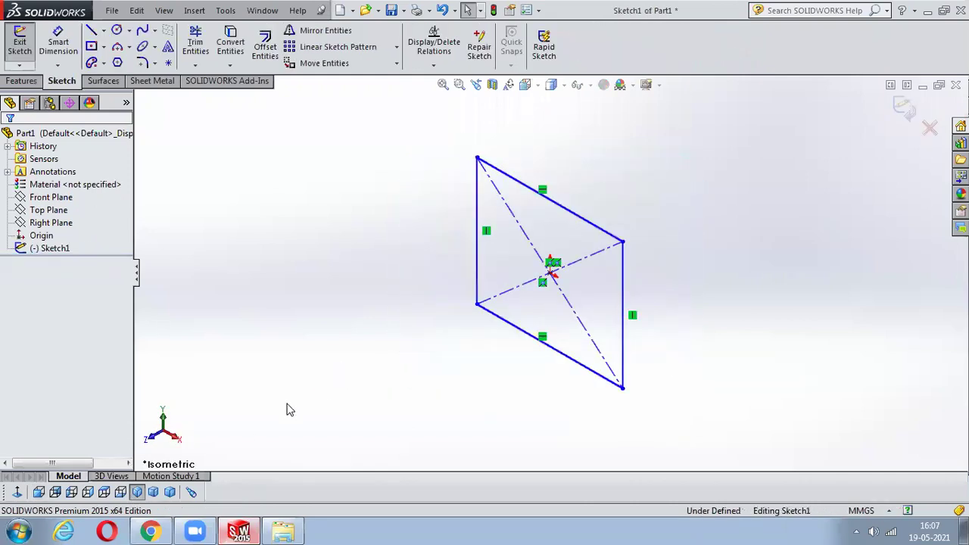
left_click(16, 492)
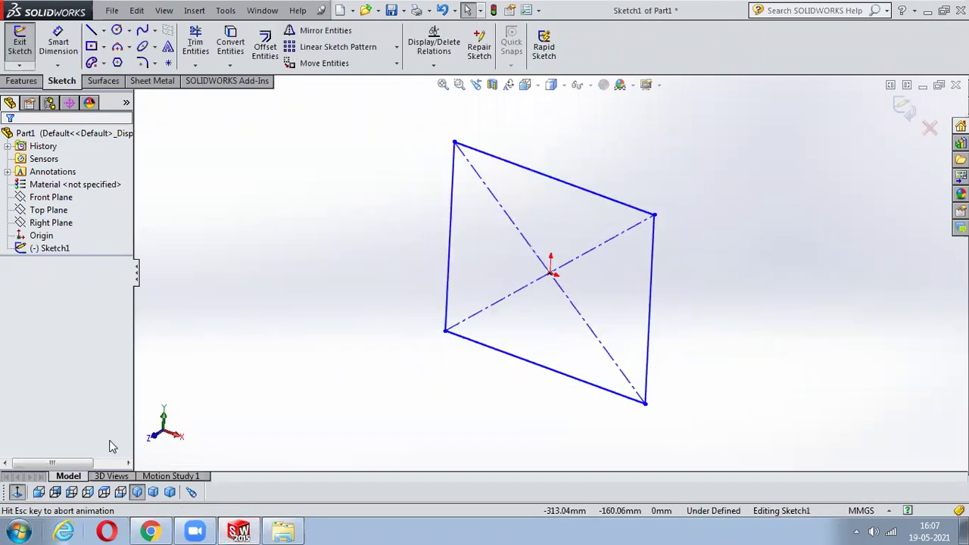
key("ctrl+z")
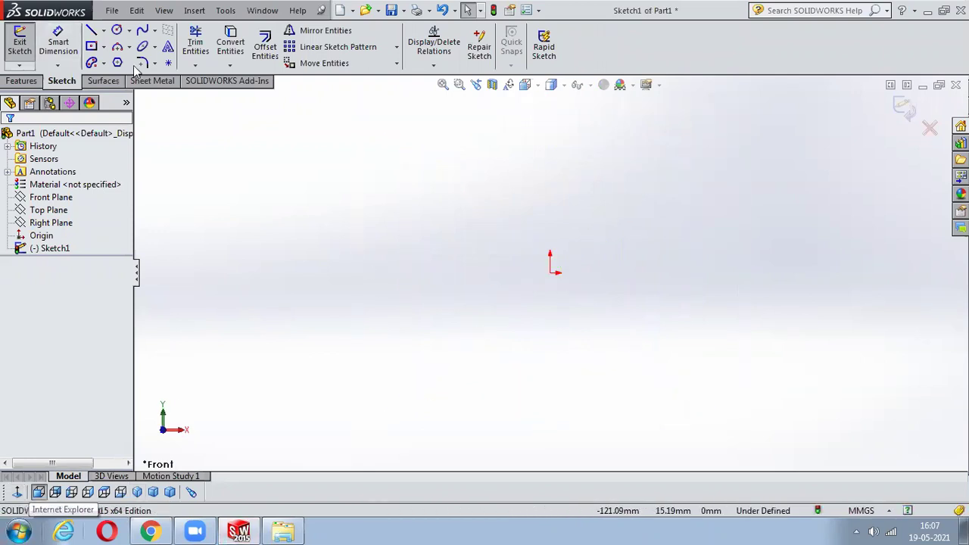
Sketch an open, wavy four-point spline about 184 mm long across the origin area and exit the sketch
left_click(142, 30)
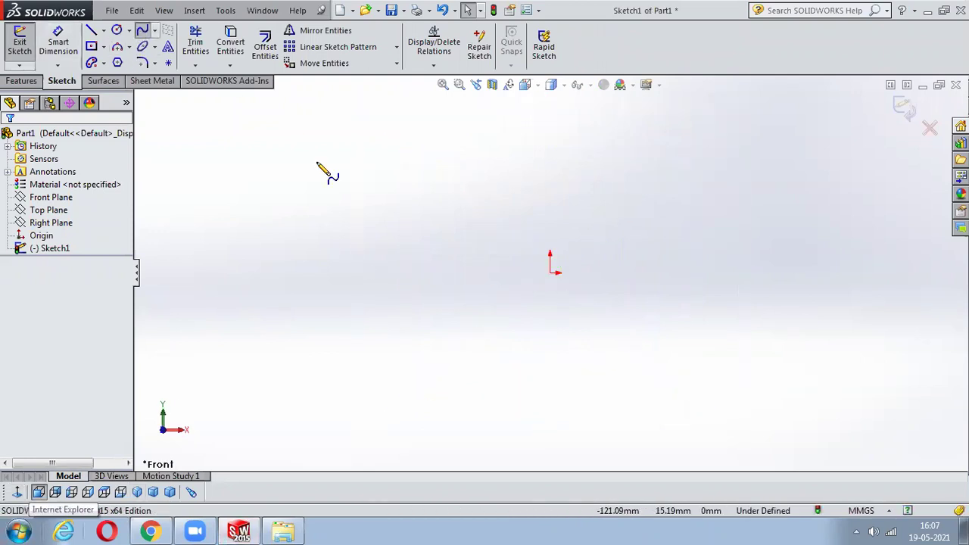
left_click(287, 297)
left_click(377, 247)
left_click(612, 293)
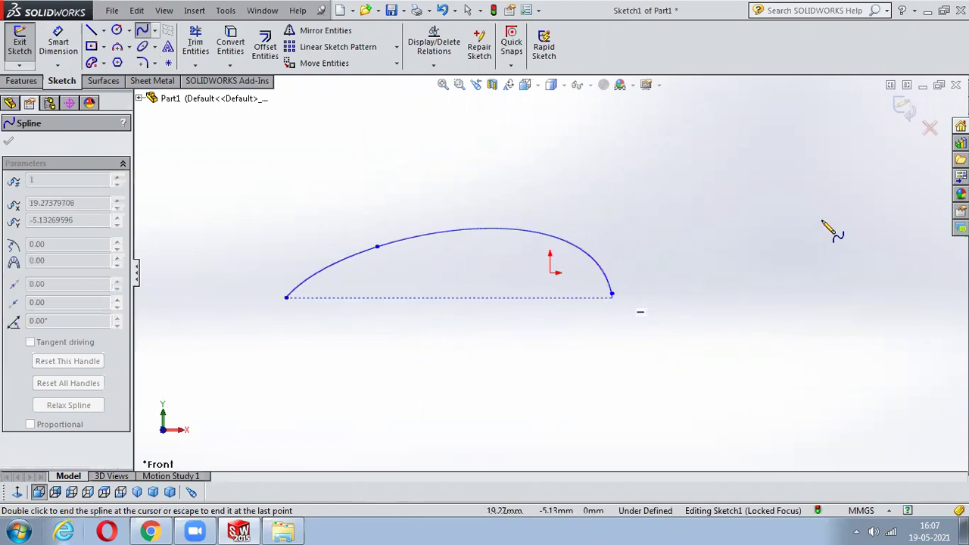
double_click(839, 186)
right_click(840, 186)
left_click(863, 196)
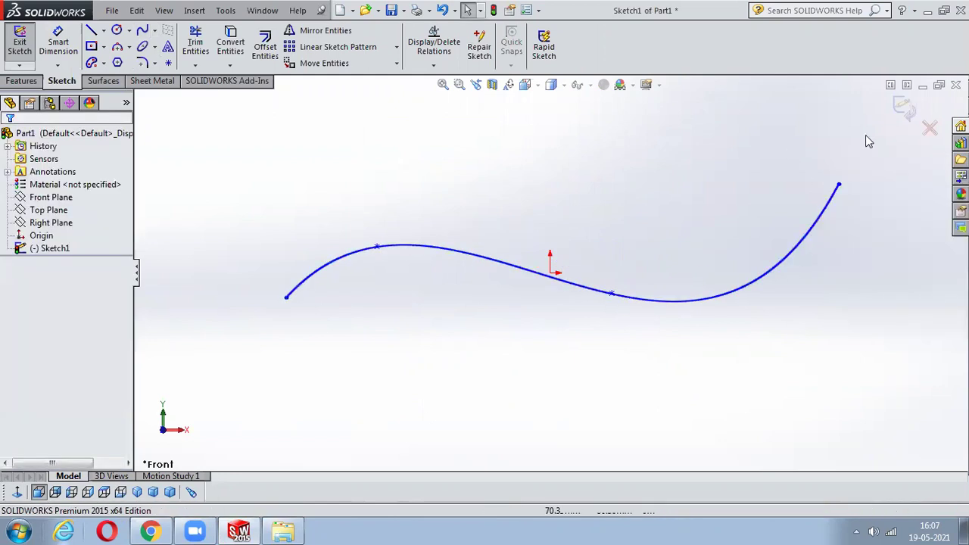
left_click(901, 108)
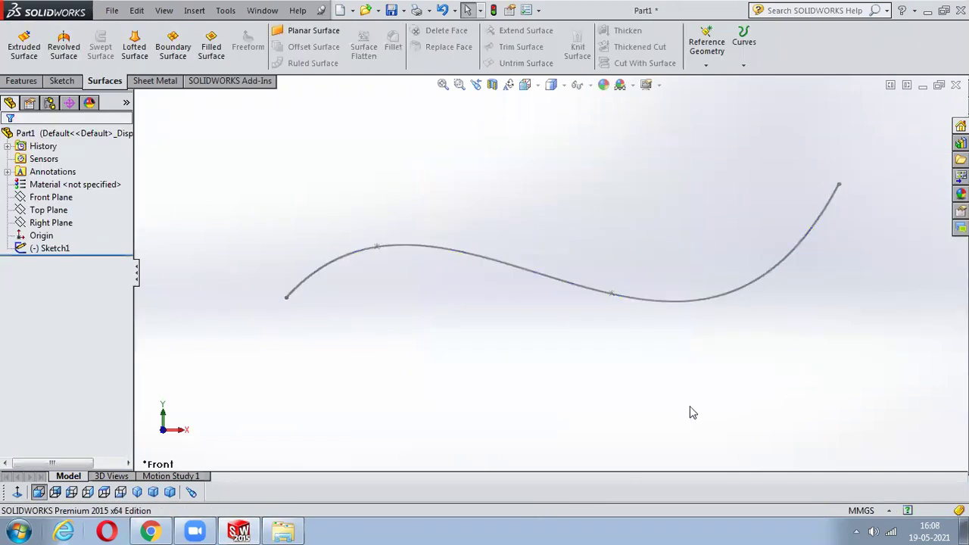
Extrude the open spline as a surface from the sketch plane, lengthening its depth freehand, and inspect its edge from the front
left_click(23, 45)
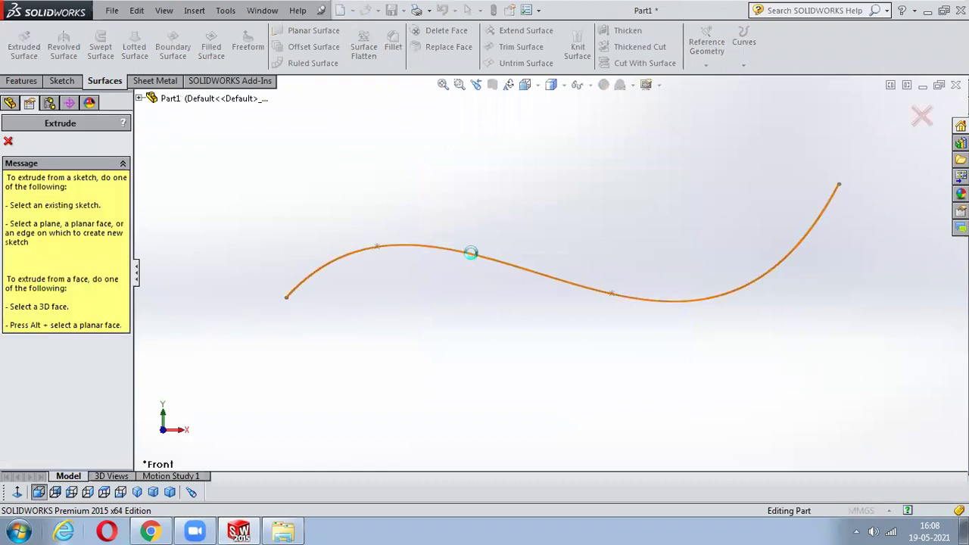
left_click(471, 254)
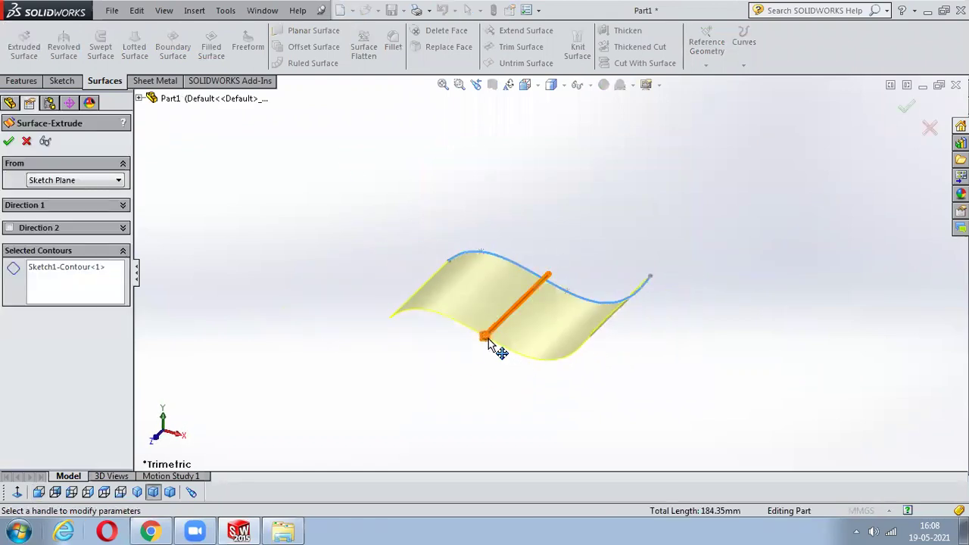
left_click(488, 338)
left_click(424, 427)
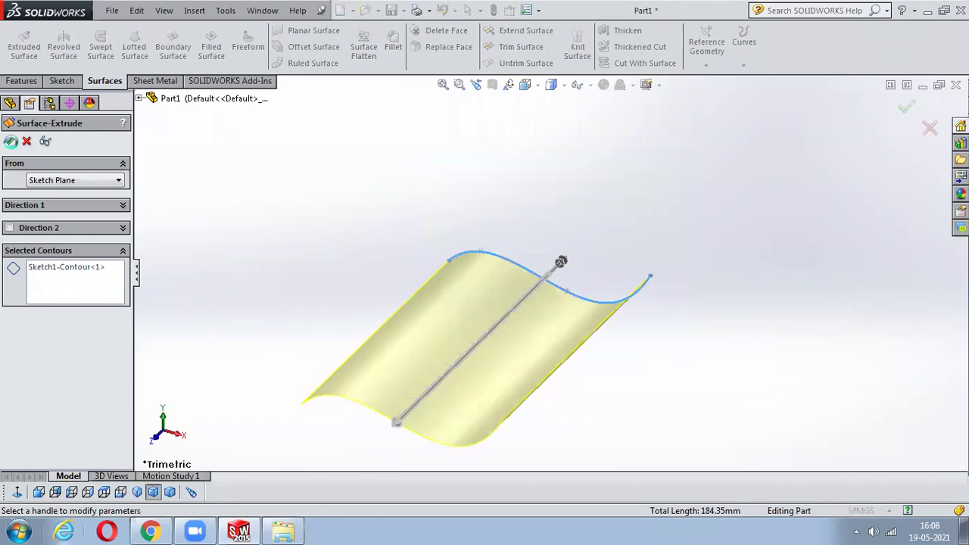
left_click(8, 141)
left_click(265, 264)
middle_click_drag(318, 300, 352, 232)
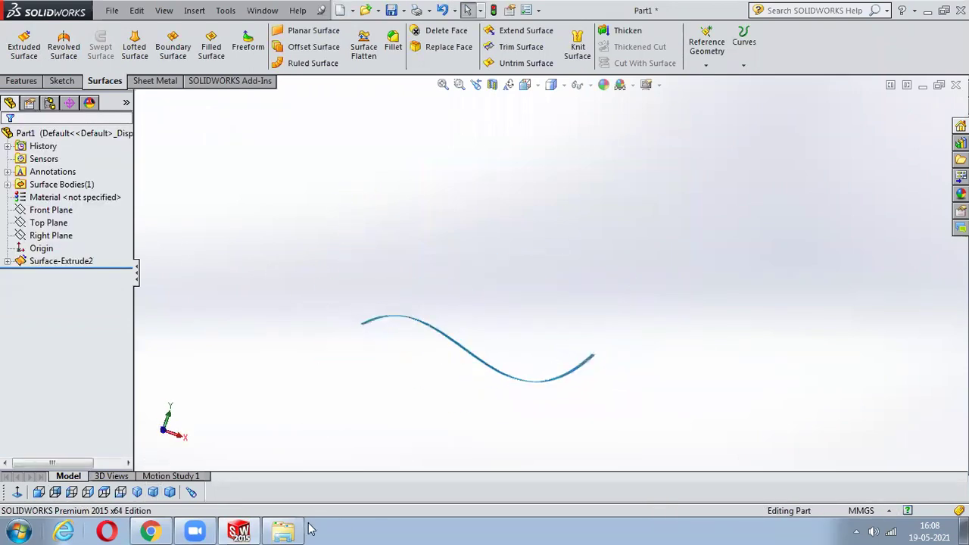
left_click(38, 493)
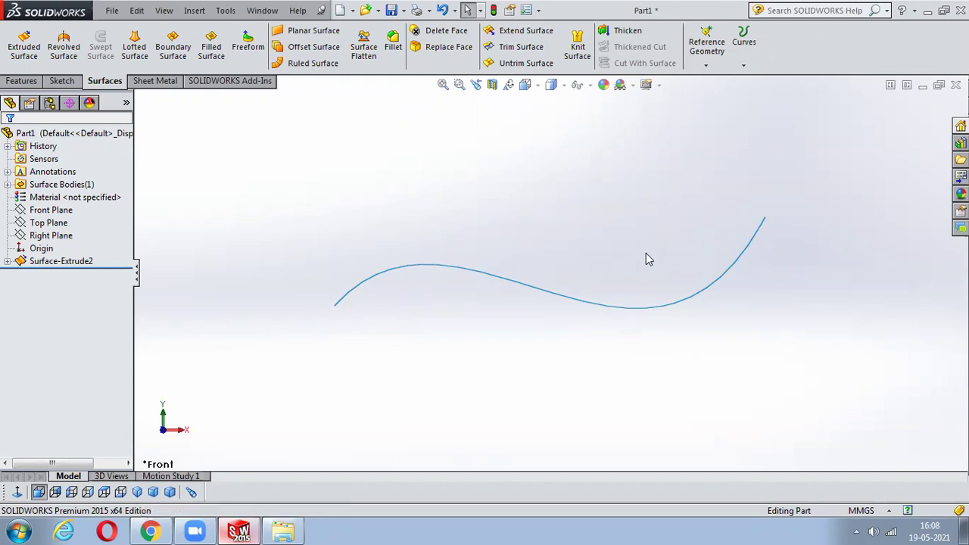
Examine the wavy extruded surface from a tilted angle and in the isometric view
middle_click_drag(631, 281, 666, 296)
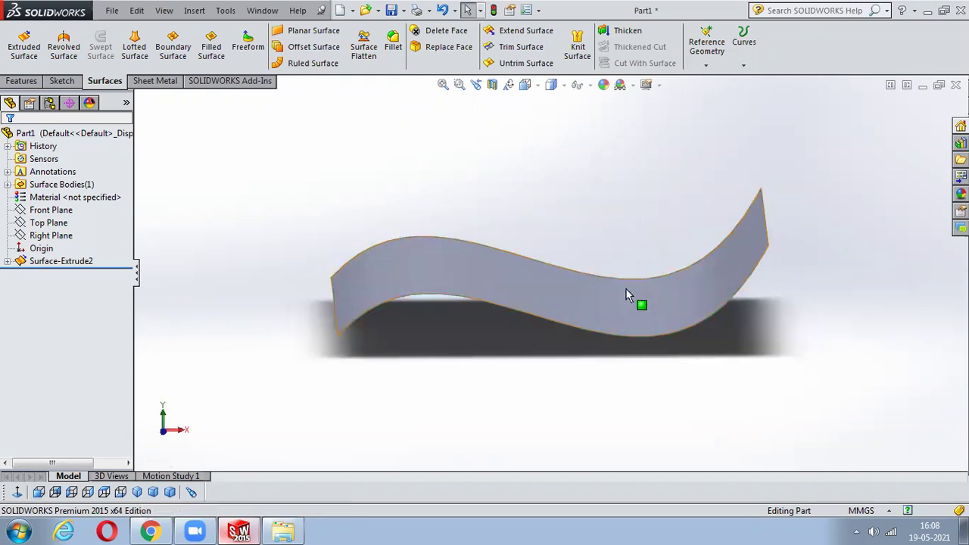
left_click(544, 325)
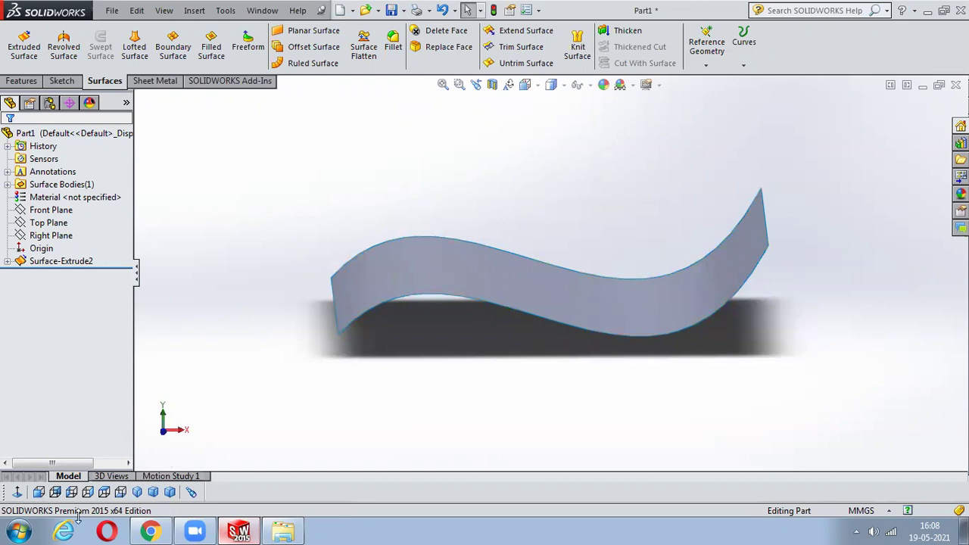
left_click(137, 492)
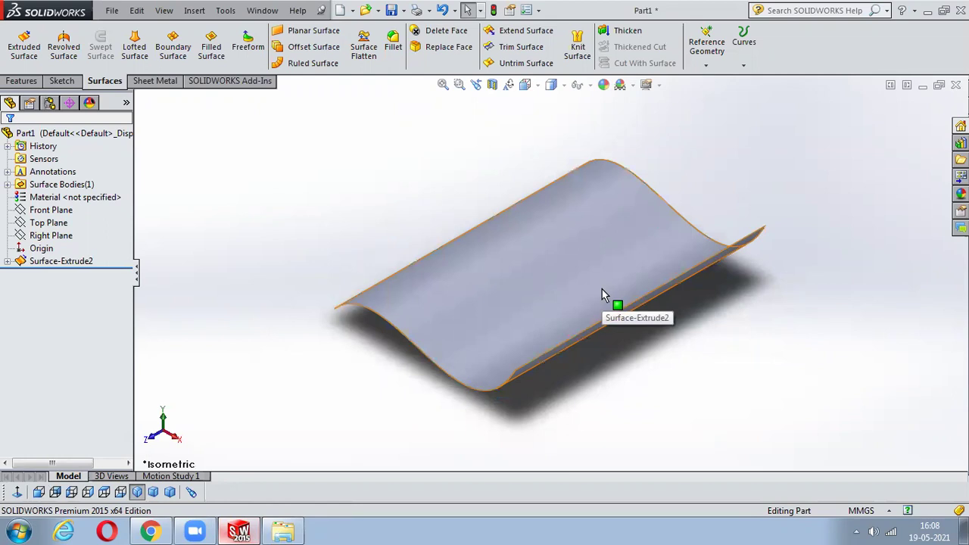
Undo the surface extrusion and start a new Extruded Surface from the open spline
key("ctrl+z")
key("ctrl+1")
left_click(24, 45)
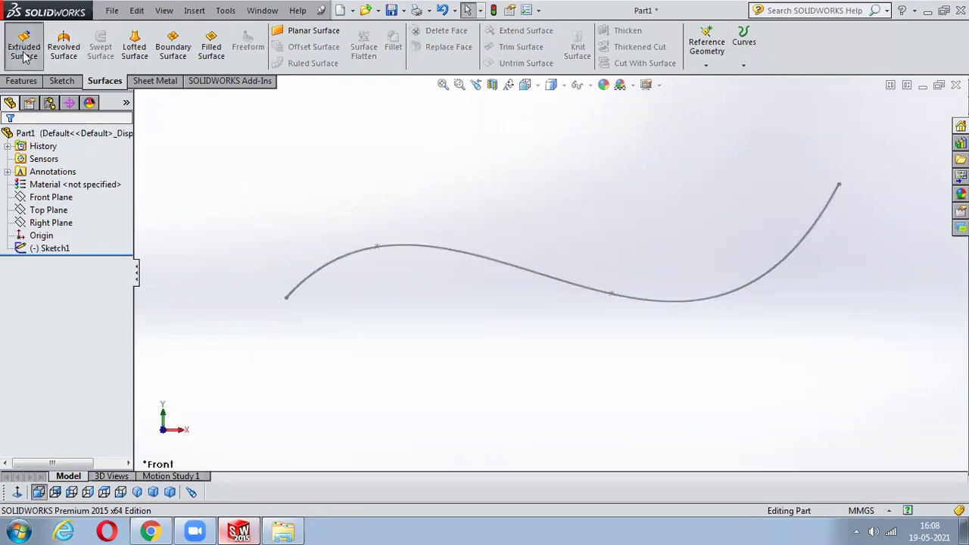
left_click(418, 255)
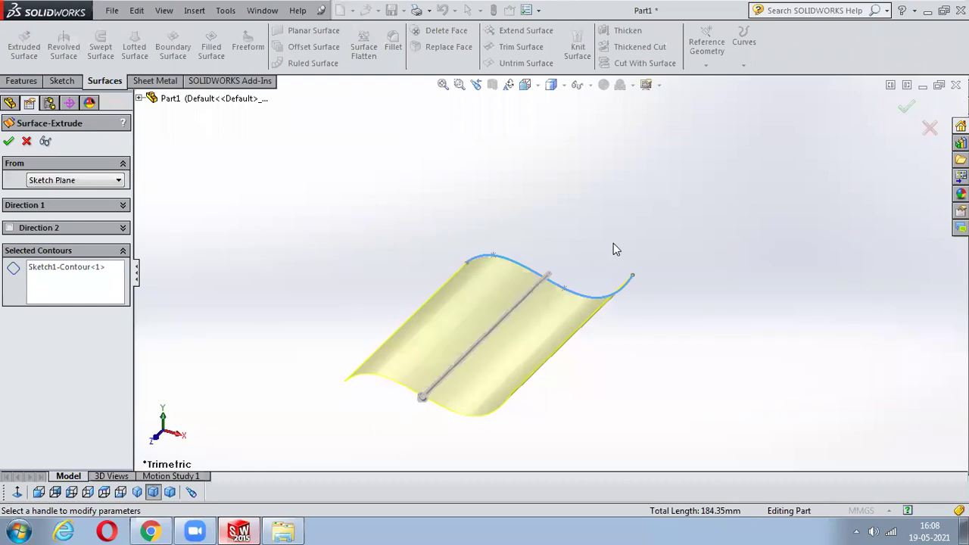
middle_click_drag(375, 413, 363, 350)
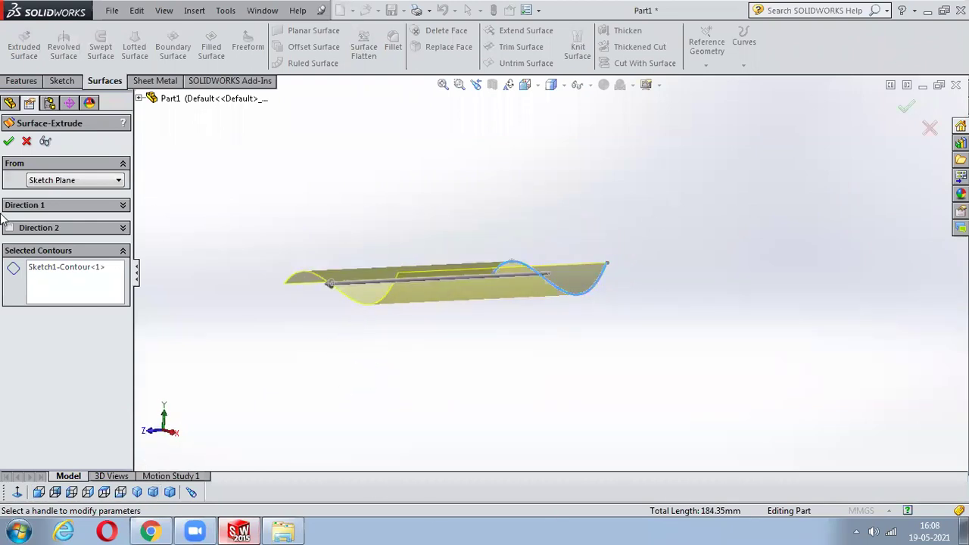
Try reversing the blind surface extrusion and restore its original direction
left_click(124, 205)
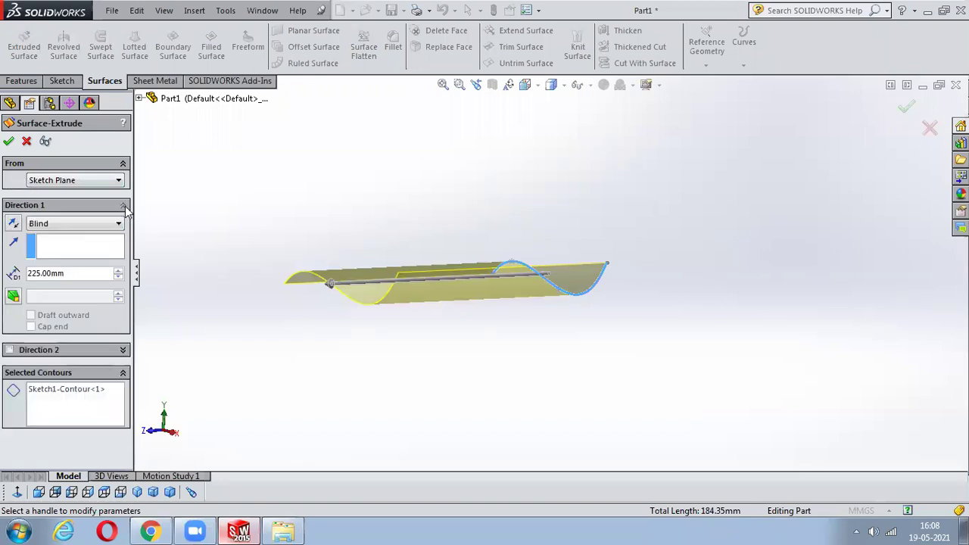
left_click(13, 227)
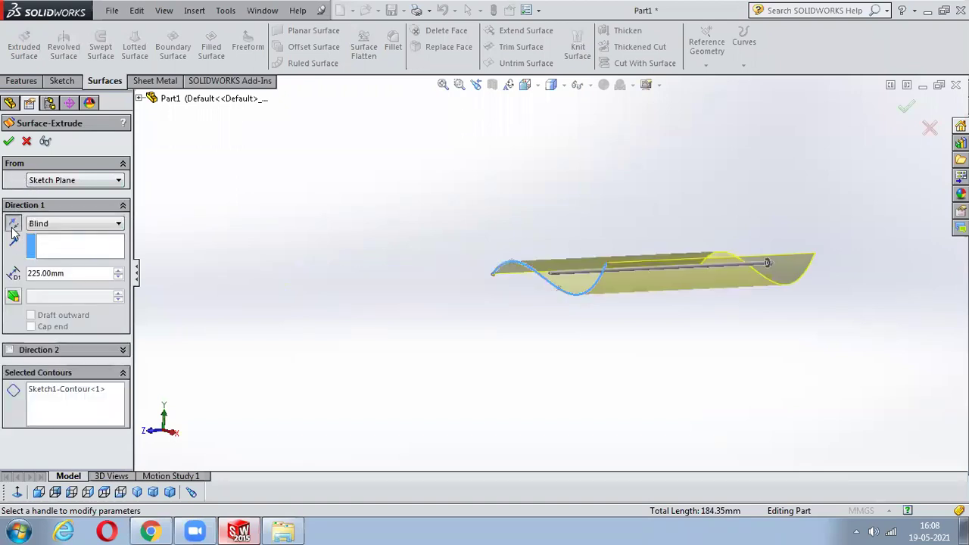
left_click(13, 227)
Try a 16° draft on the surface extrusion, both inward and outward, and switch the draft off
middle_click_drag(186, 227, 210, 319)
left_click(13, 297)
left_click(119, 293)
left_click(119, 295)
middle_click_drag(543, 266, 561, 281)
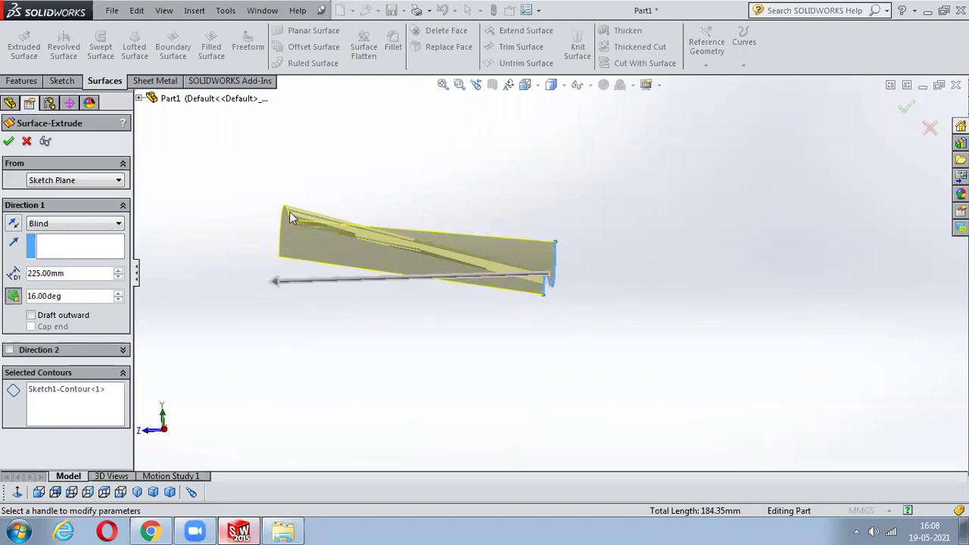
left_click(69, 318)
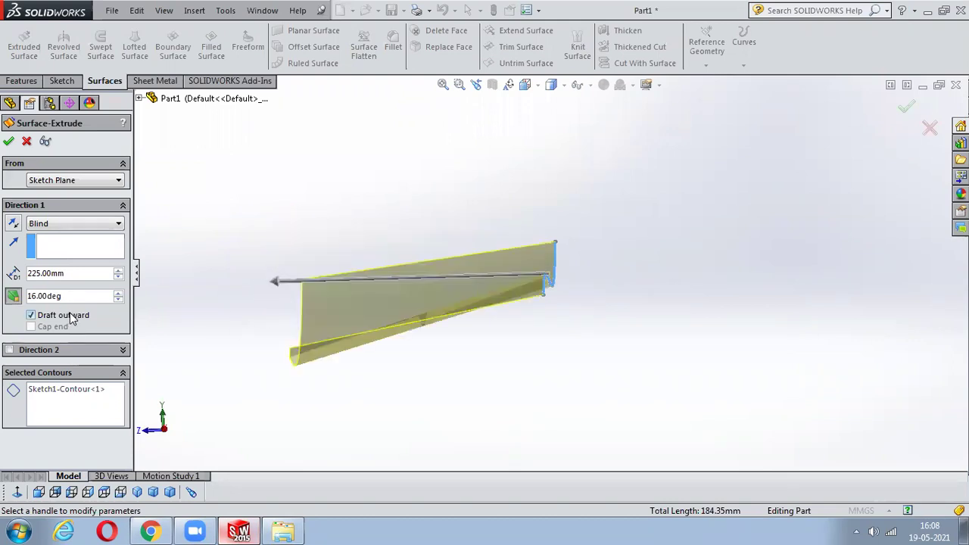
middle_click_drag(530, 264, 594, 235)
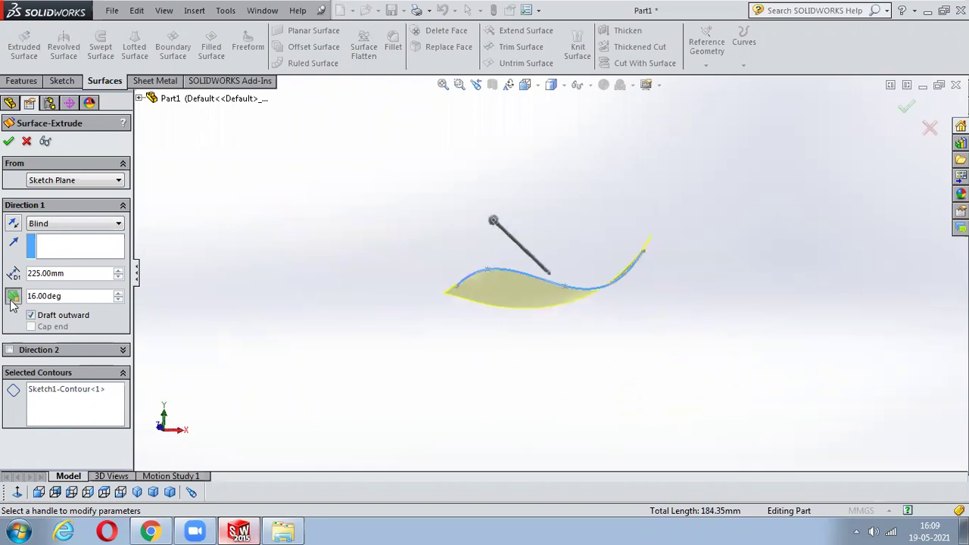
left_click(12, 298)
middle_click_drag(453, 208, 447, 338)
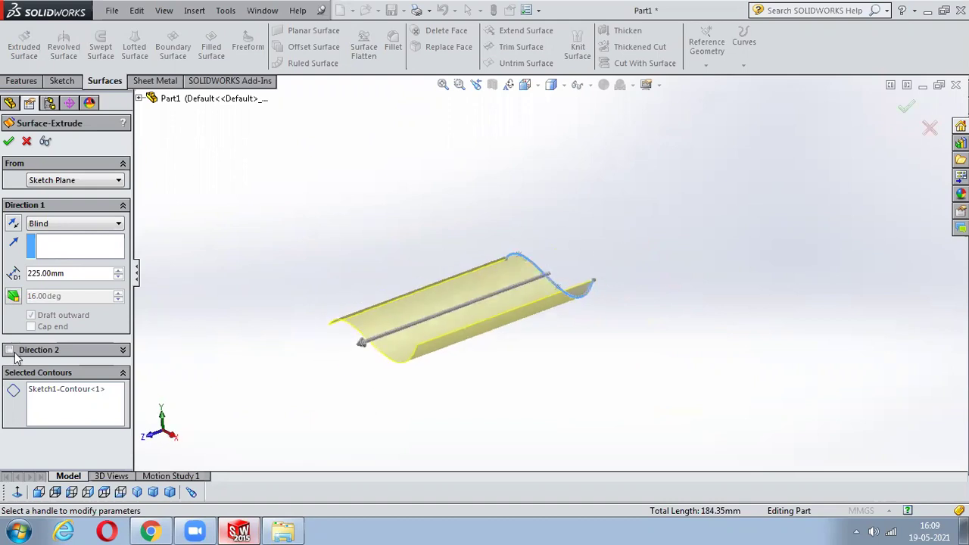
Extend the surface extrusion both ways, with 155 mm in Direction 1 and 145 mm in Direction 2
left_click(9, 350)
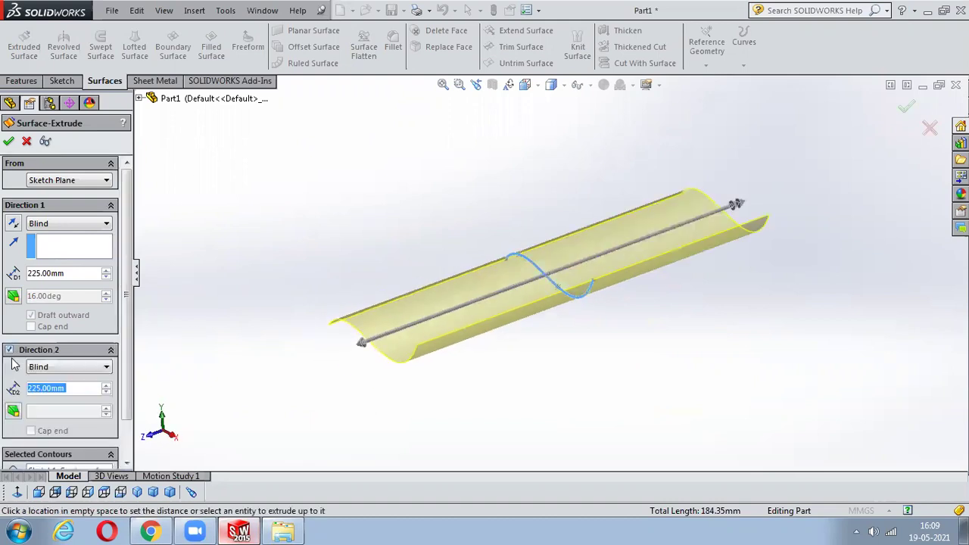
left_click(107, 393)
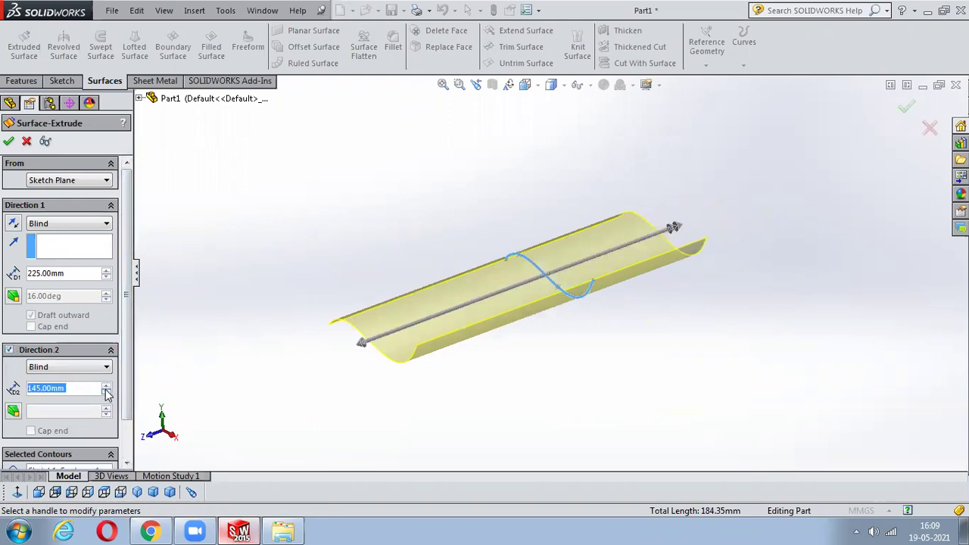
left_click(107, 278)
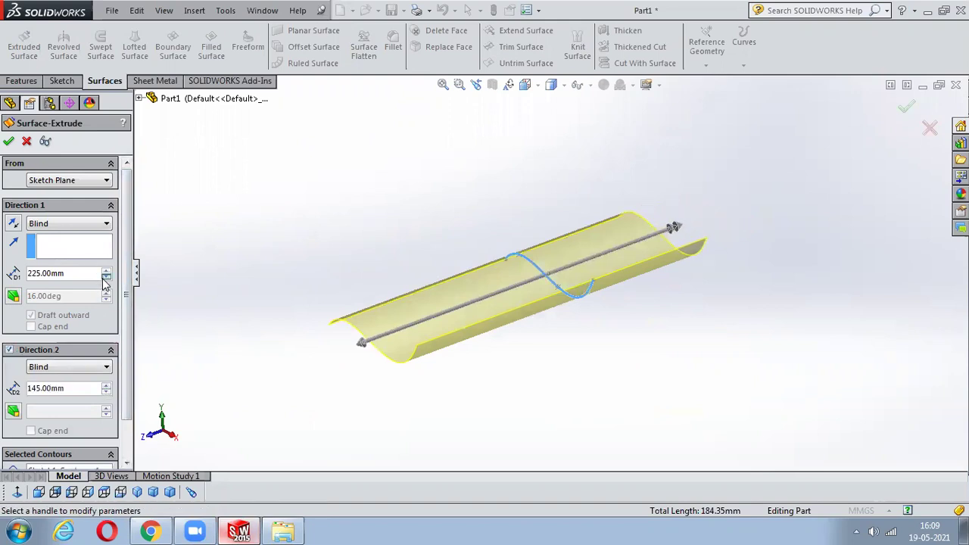
middle_click_drag(724, 190, 433, 355)
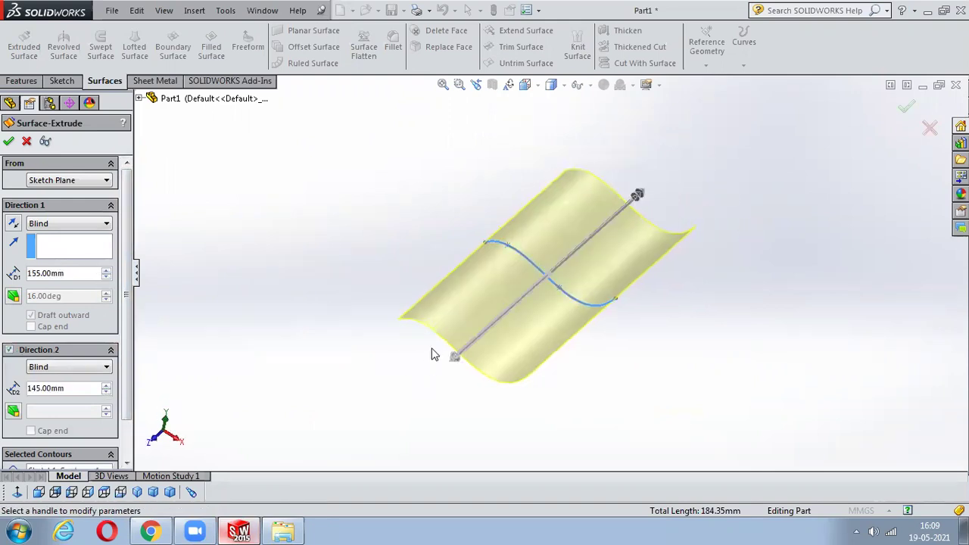
Try a Mid Plane end condition with a 295 mm depth and cancel the surface extrusion
left_click(33, 225)
left_click(59, 287)
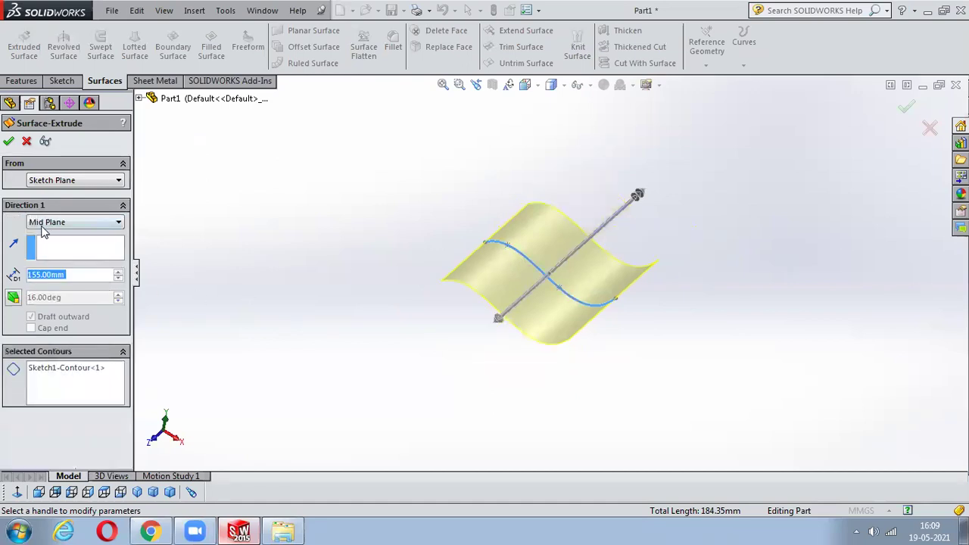
left_click_drag(657, 179, 696, 144)
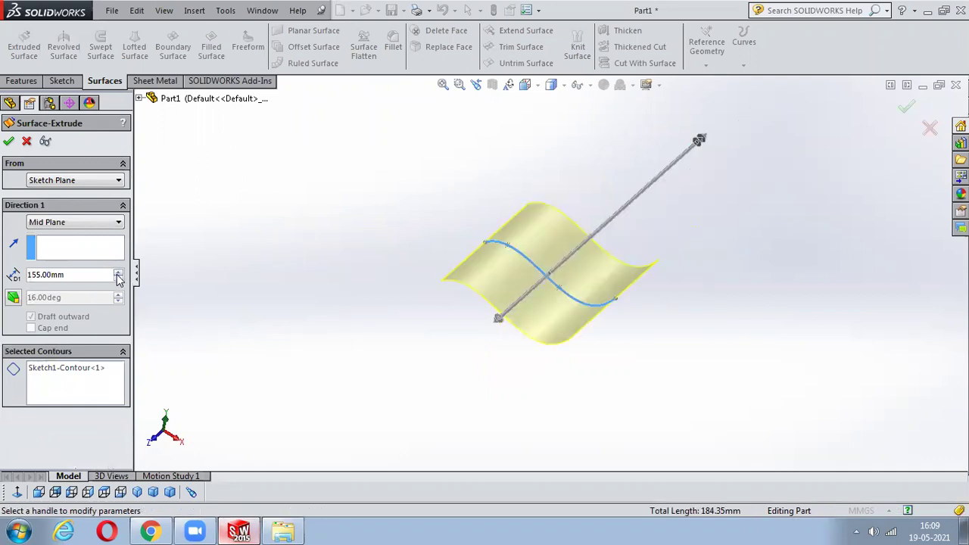
left_click_drag(117, 277, 114, 278)
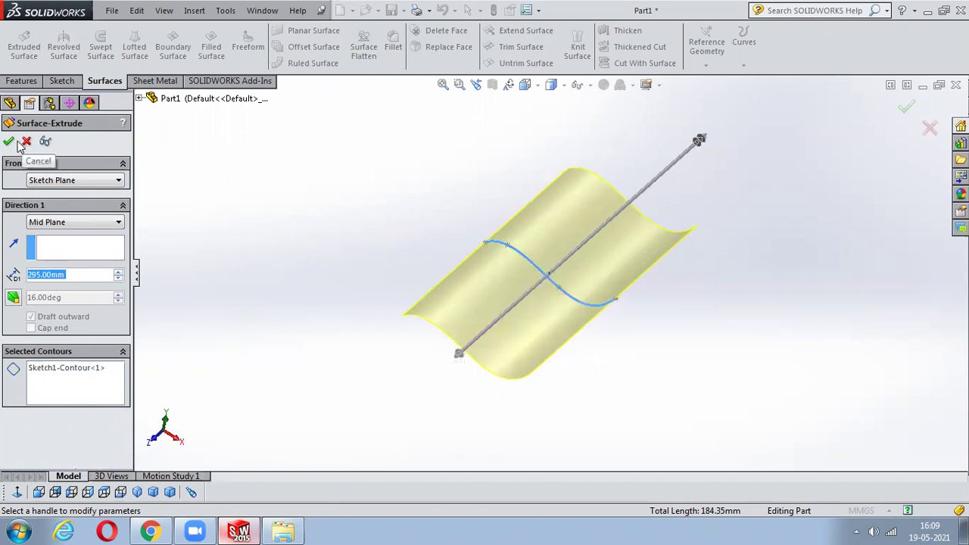
left_click(26, 142)
left_click(203, 211)
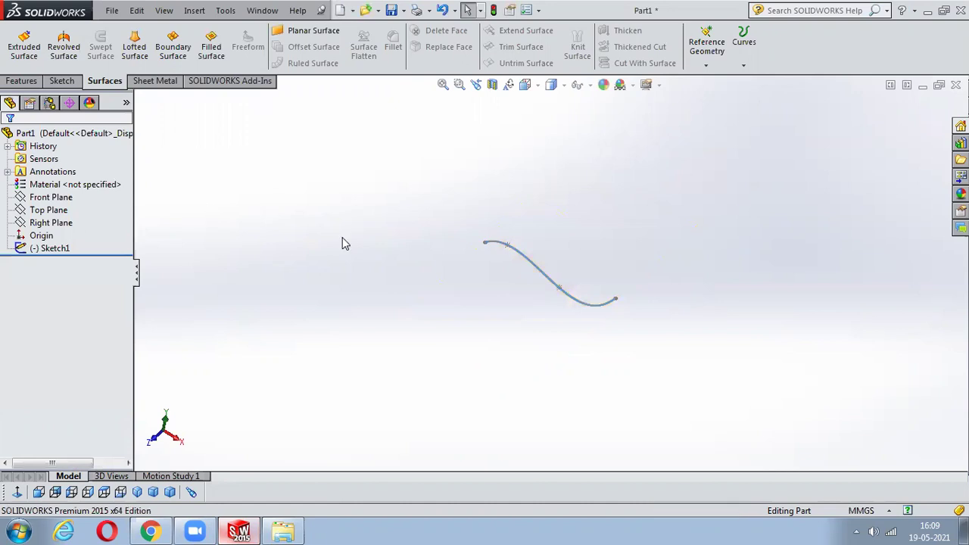
Undo the open spline, returning to the empty Front Plane sketch in the front view
key("ctrl+z")
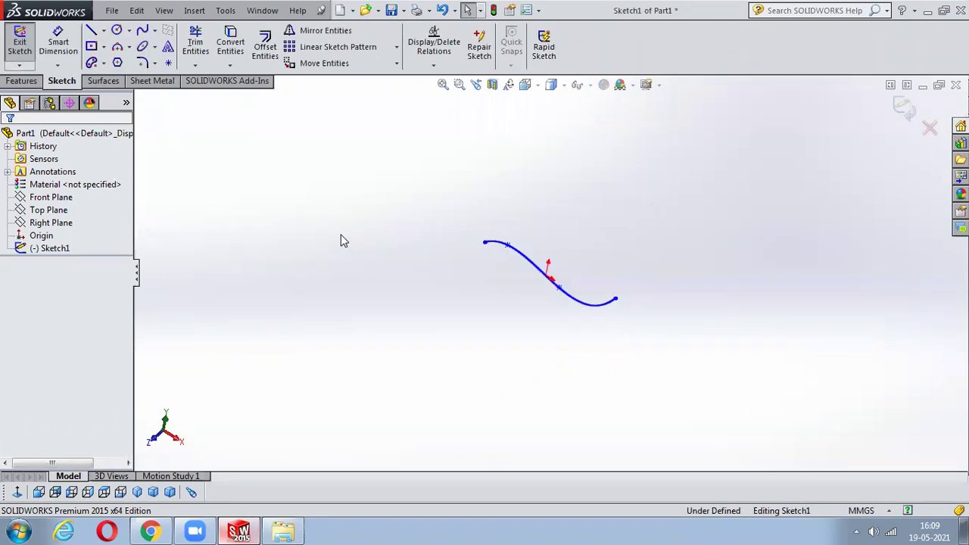
key("ctrl+z")
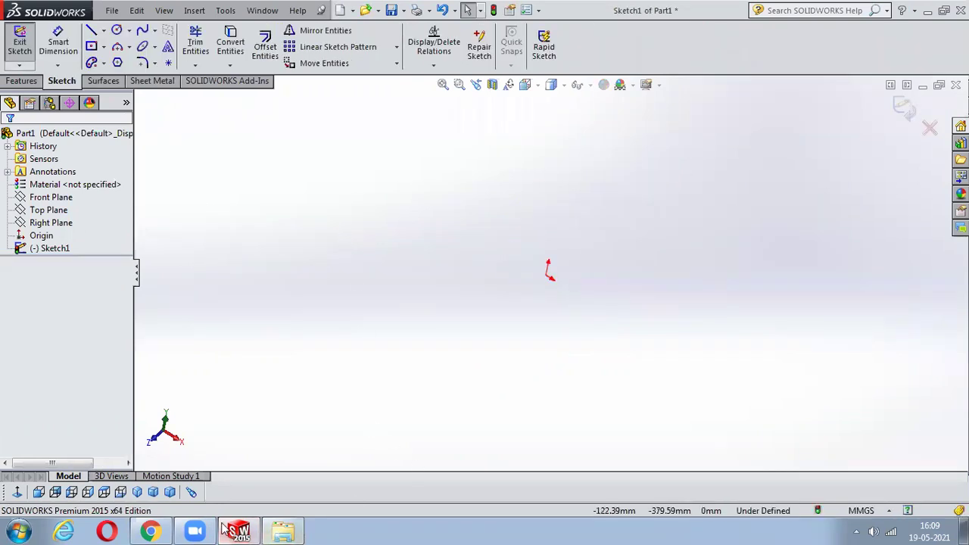
left_click(138, 493)
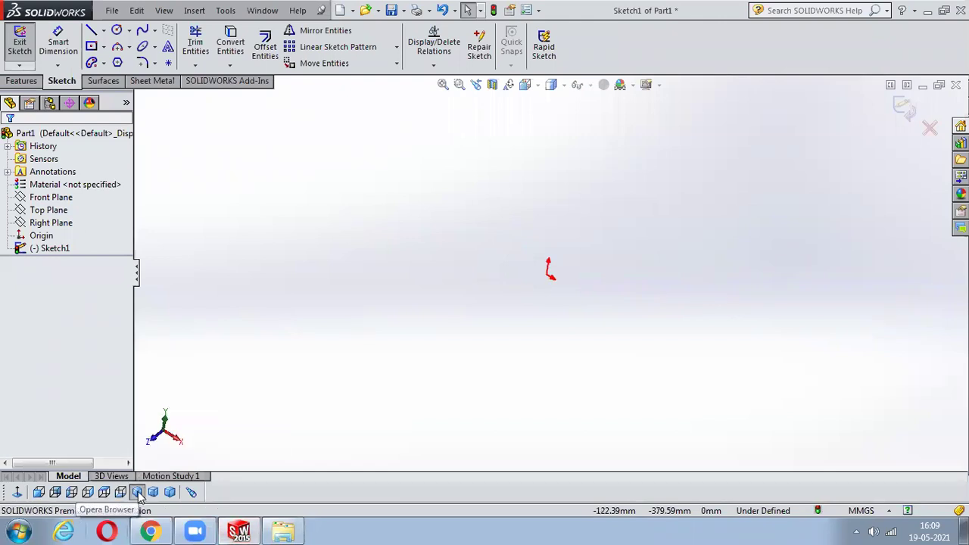
left_click(39, 493)
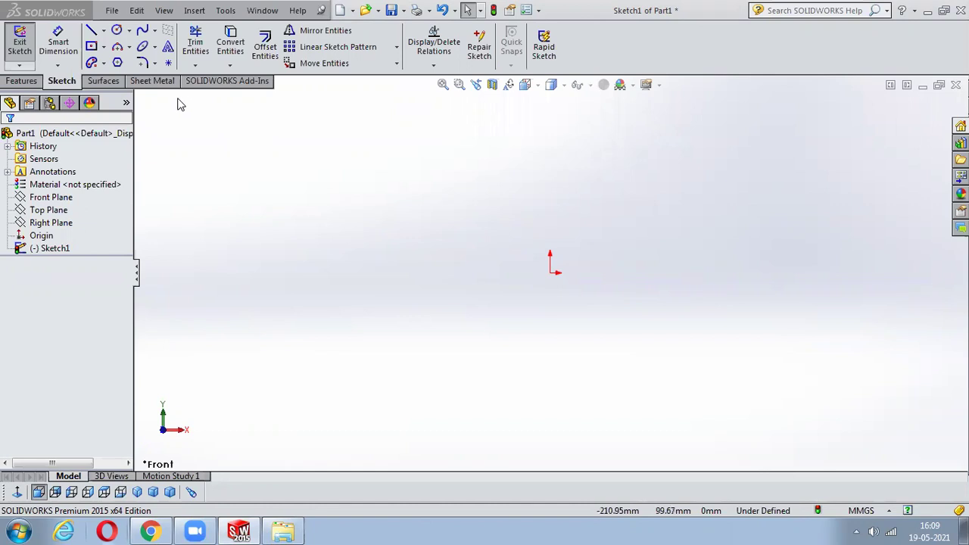
right_click(30, 84)
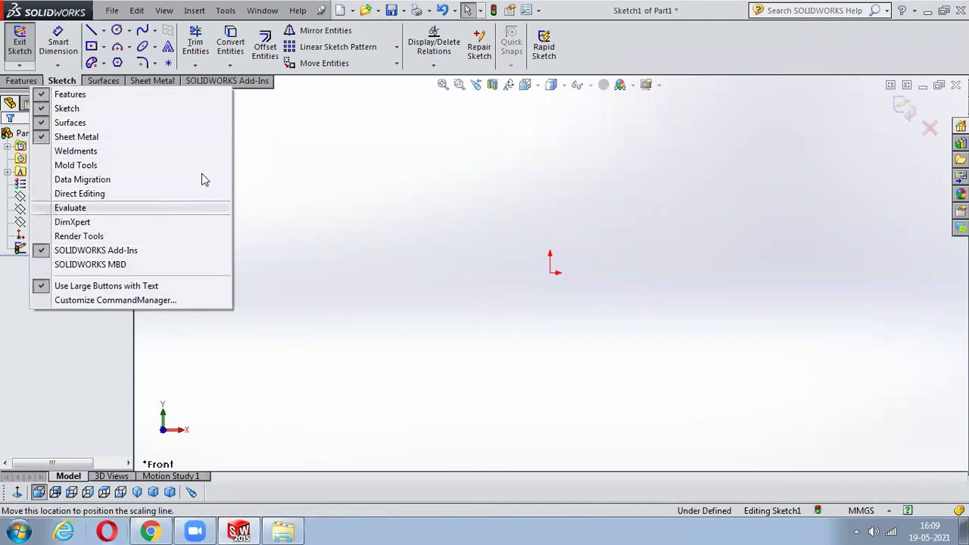
left_click(342, 155)
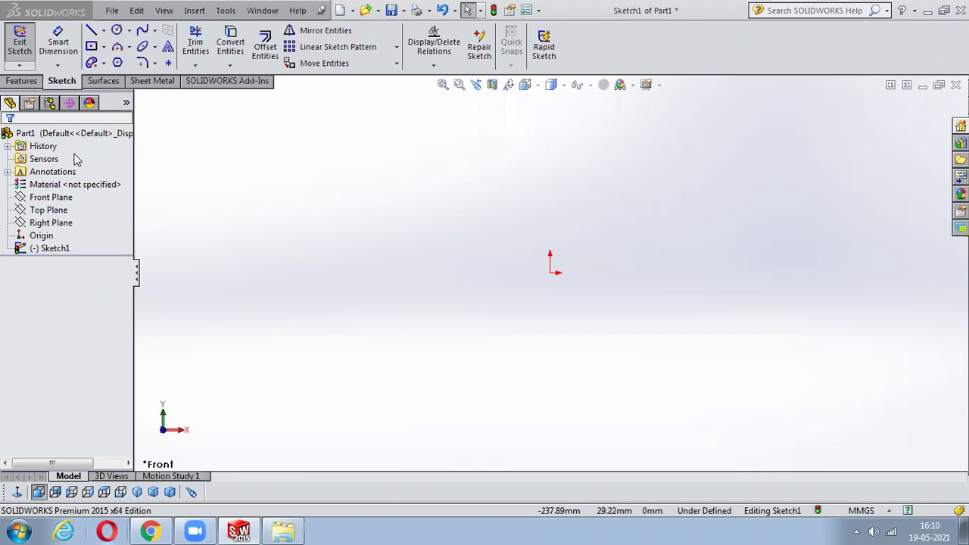
left_click(58, 215)
left_click(57, 200)
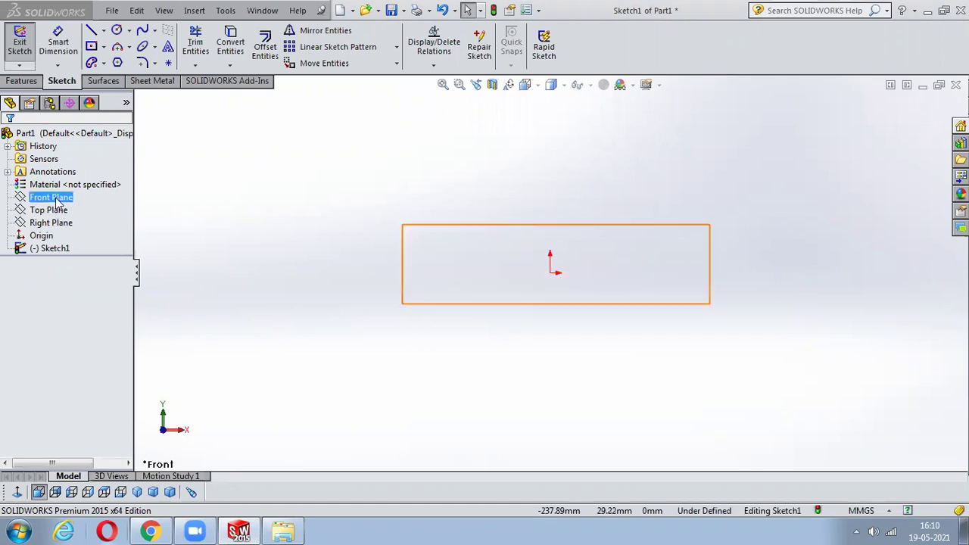
left_click(141, 232)
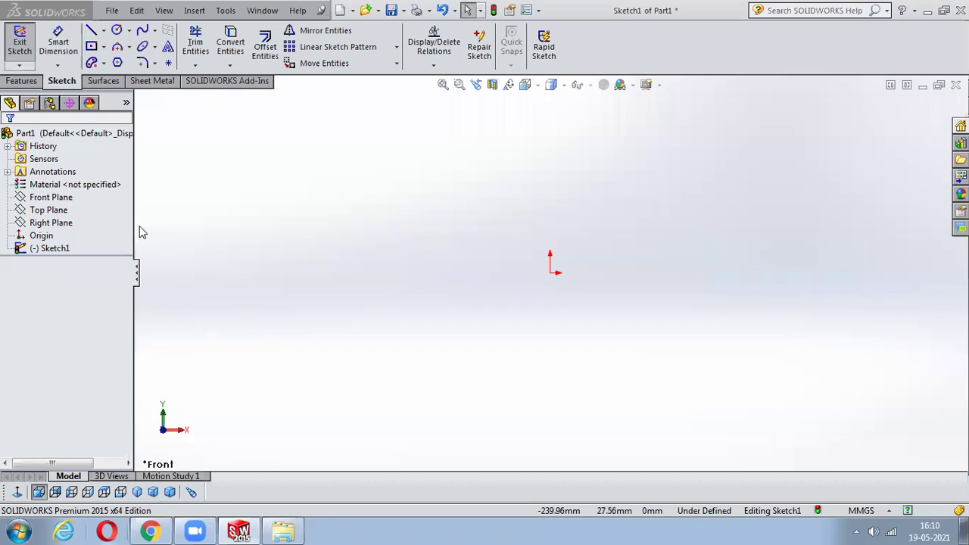
Leave the empty sketch and close the part without saving it
left_click(49, 199)
left_click(56, 187)
left_click(54, 187)
left_click(588, 199)
left_click(955, 84)
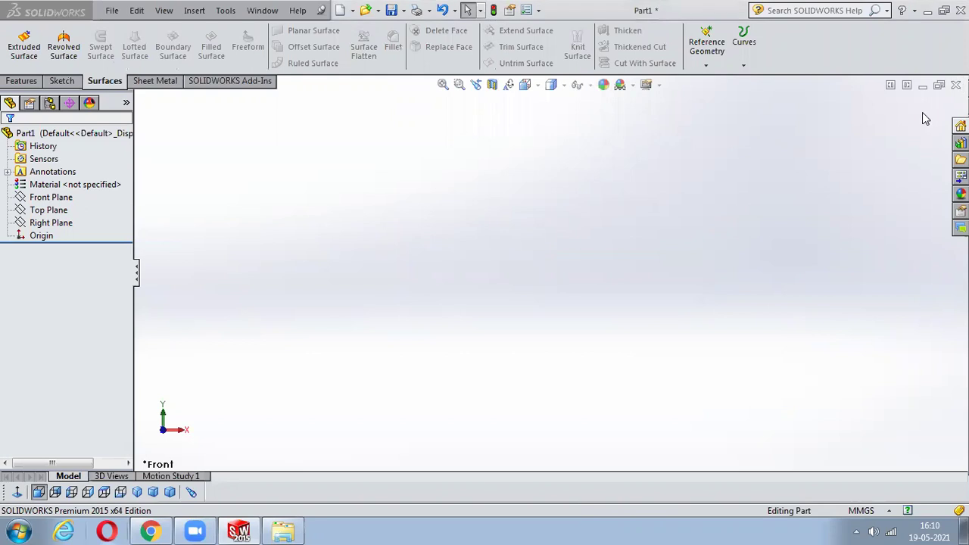
left_click(463, 295)
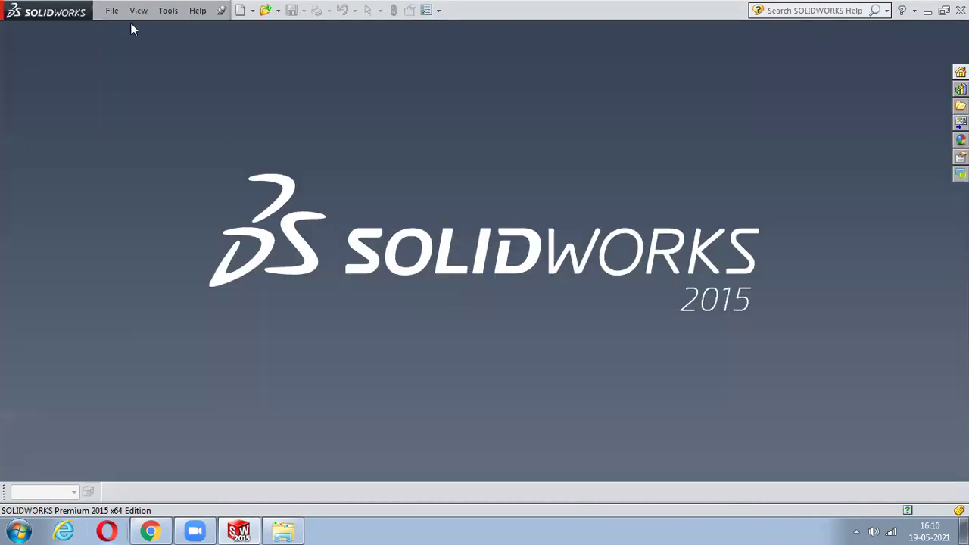
Create a new part and start a sketch on the Front Plane
left_click(240, 10)
double_click(276, 175)
left_click(53, 198)
left_click(66, 177)
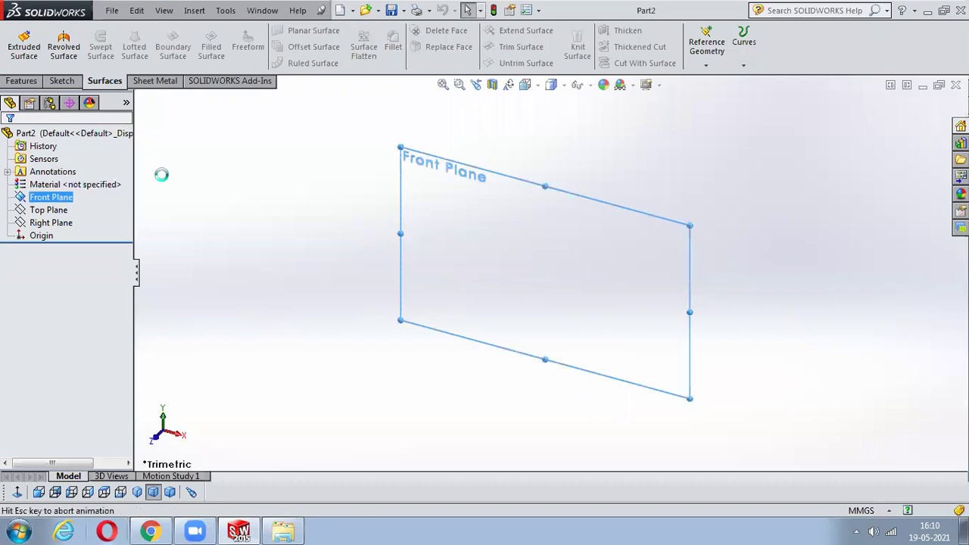
Draw a vertical centerline upward from the origin
left_click(103, 30)
left_click(125, 63)
left_click(550, 273)
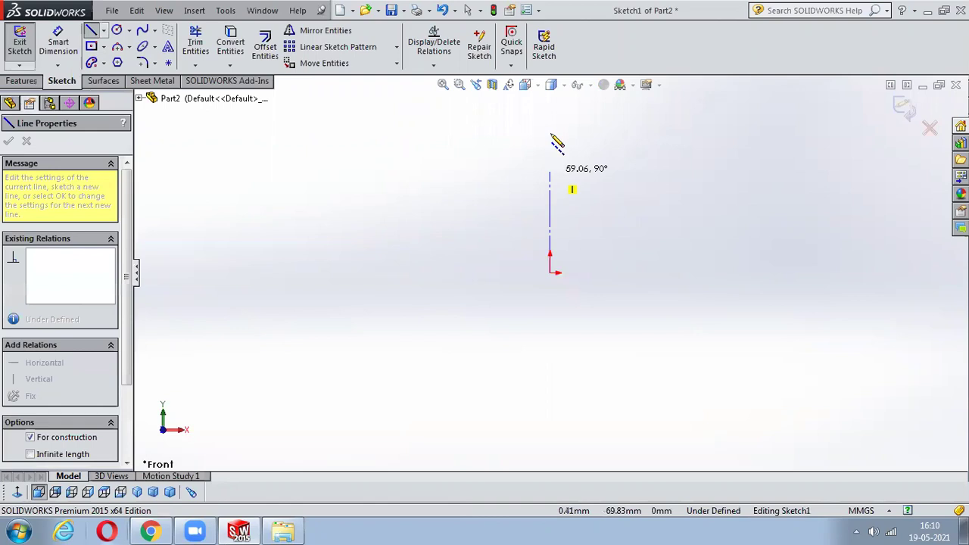
left_click(549, 130)
right_click(604, 149)
left_click(640, 156)
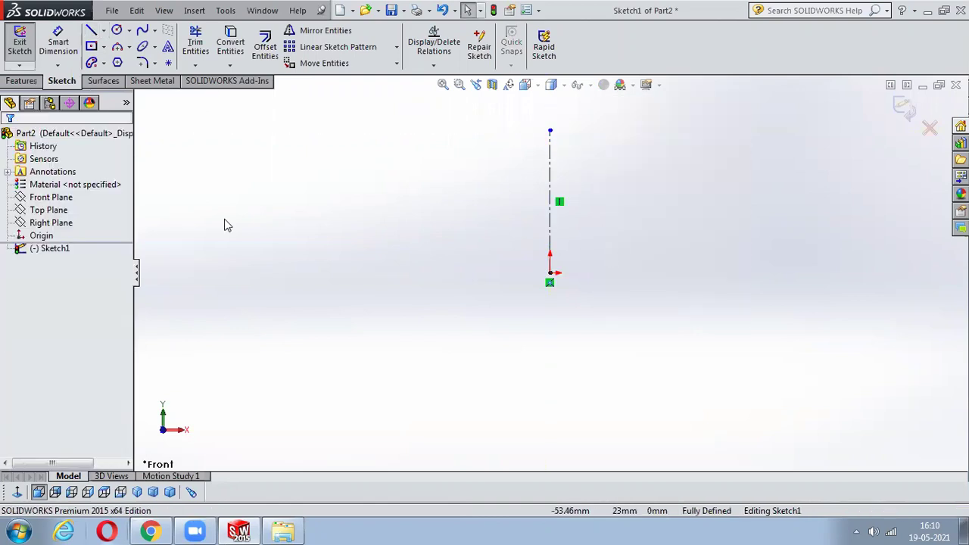
Sketch an open stepped profile of four lines, from the upper centerline outward, down, inward and down to the origin's level
left_click(90, 31)
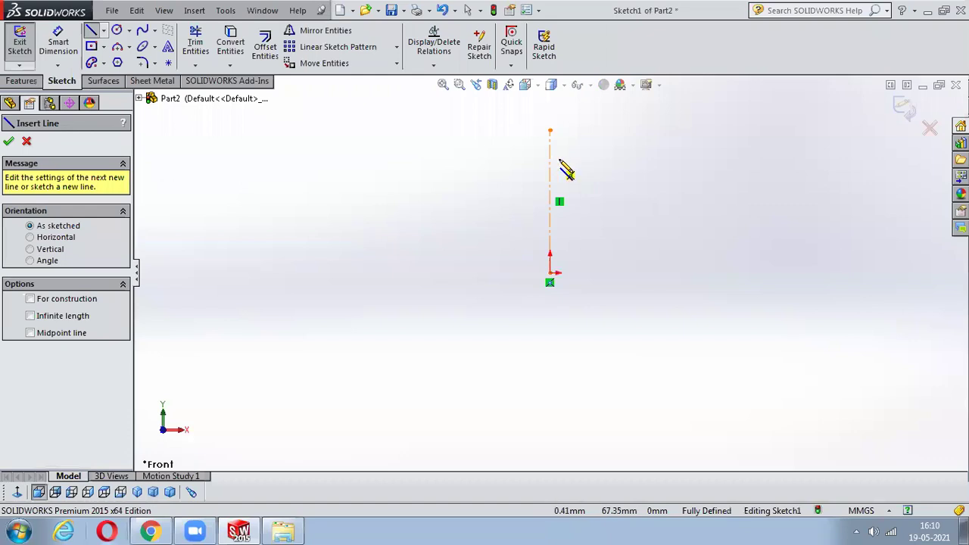
left_click(550, 158)
left_click(594, 158)
left_click(594, 197)
left_click(578, 197)
left_click(578, 272)
right_click(617, 229)
left_click(647, 245)
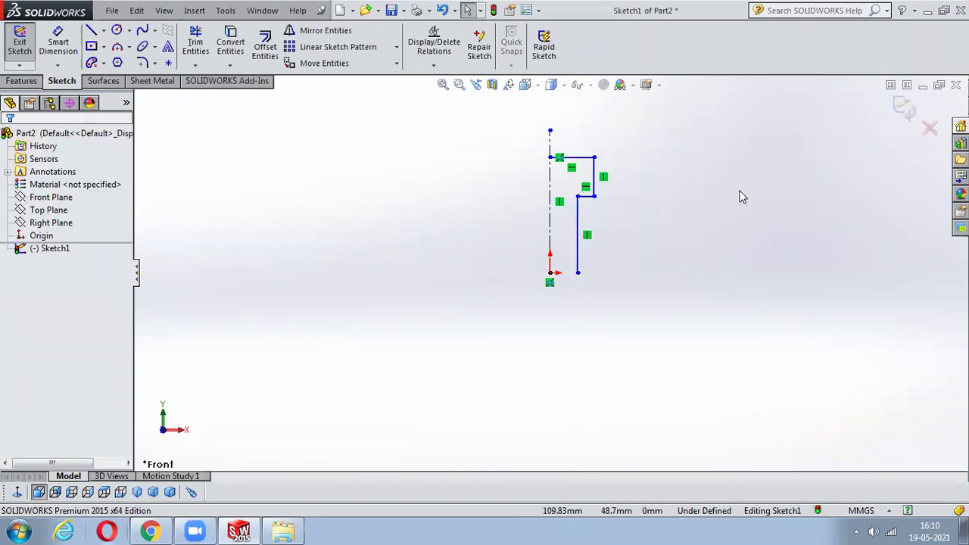
Finish the sketch and revolve the open profile 360 degrees about the centerline as a surface
left_click(909, 110)
left_click(64, 45)
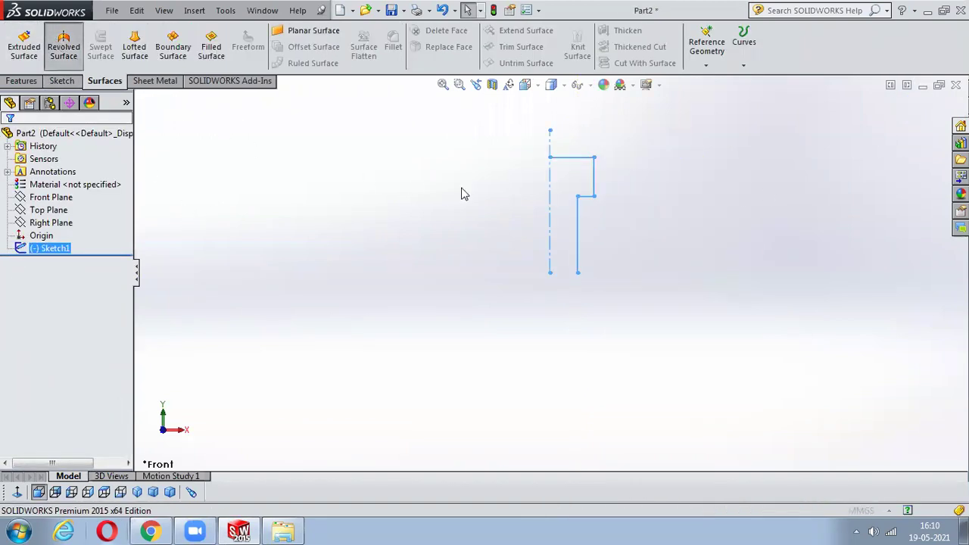
scroll(597, 334, "up", 2)
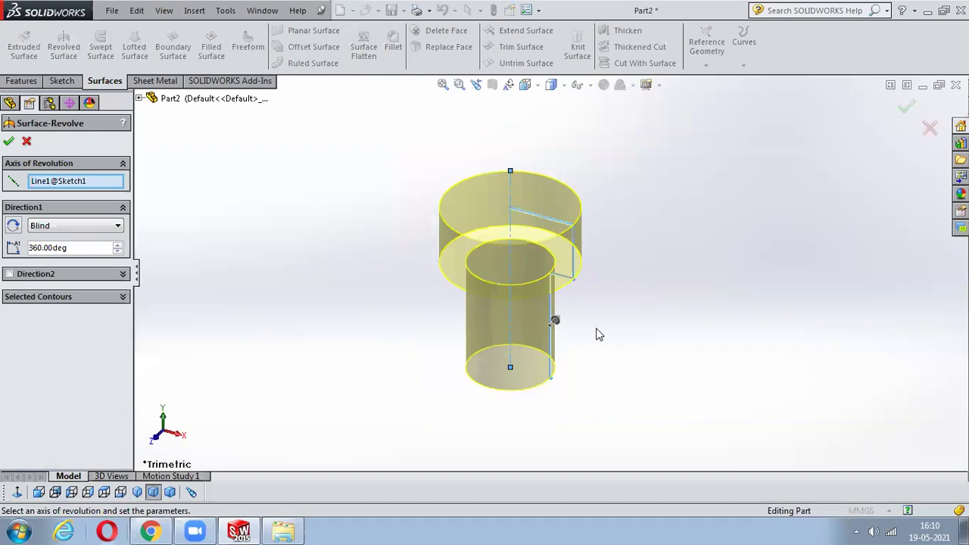
left_click(906, 111)
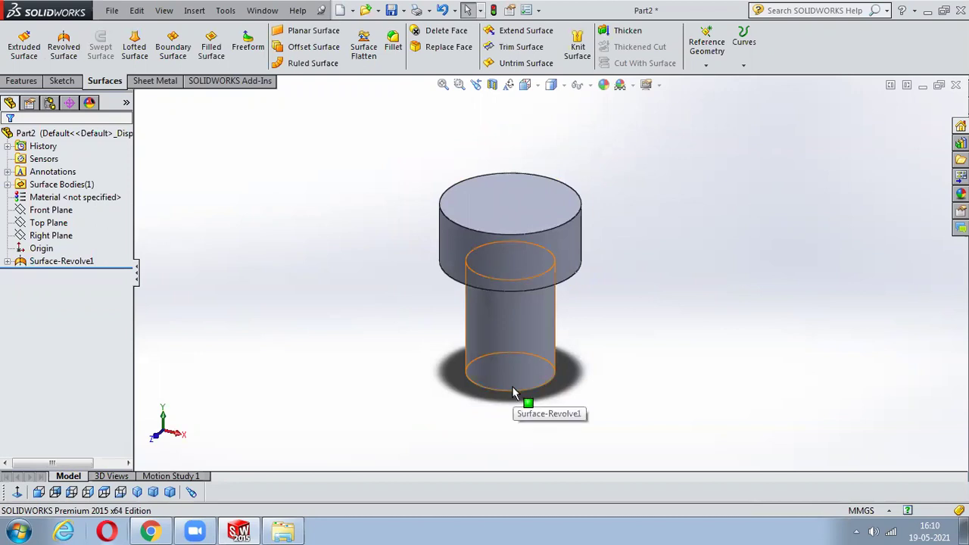
middle_click_drag(551, 424, 576, 188)
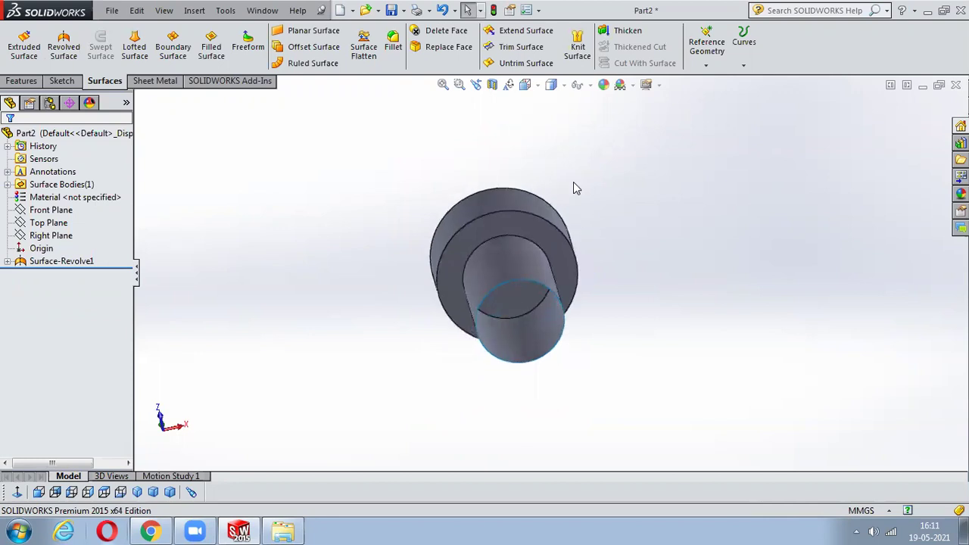
middle_click_drag(611, 287, 617, 454)
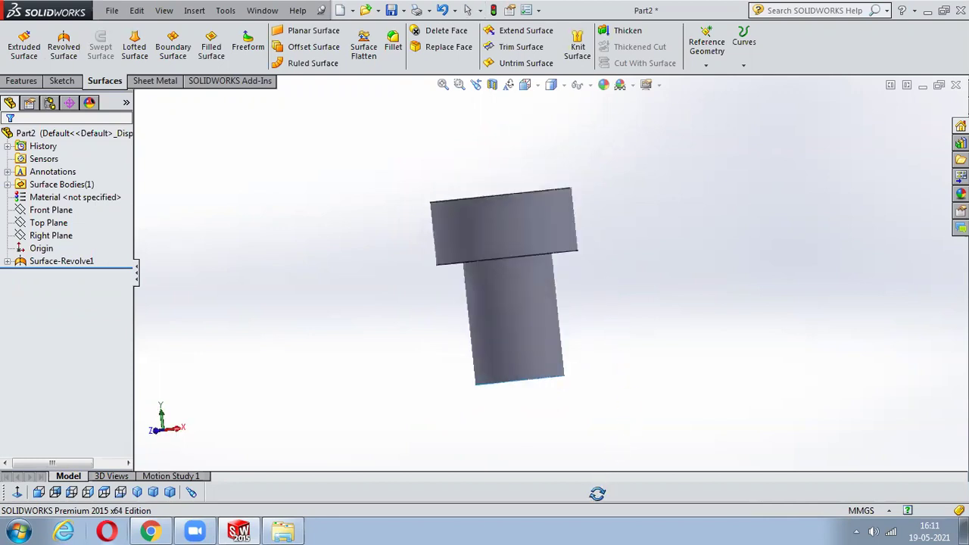
Edit the revolved surface, reducing its angle to a partial revolution so that a gap opens along its side
left_click(532, 239)
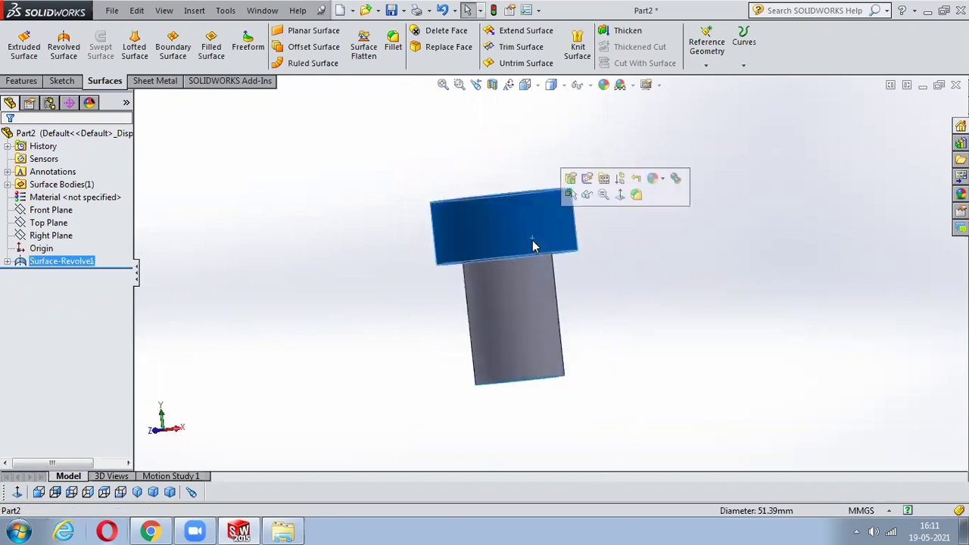
left_click(612, 252)
left_click(494, 241)
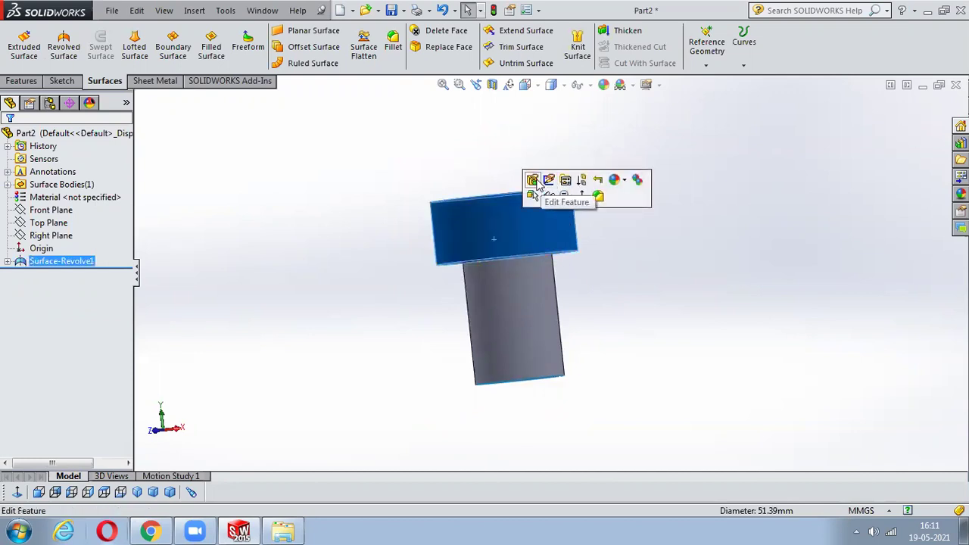
left_click(533, 181)
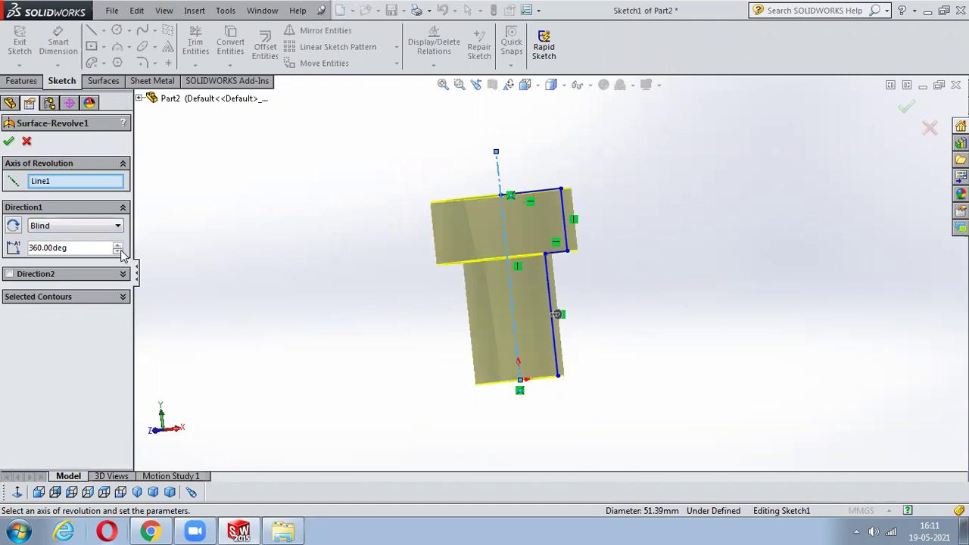
left_click_drag(117, 250, 117, 251)
left_click(8, 141)
middle_click_drag(552, 163, 500, 227)
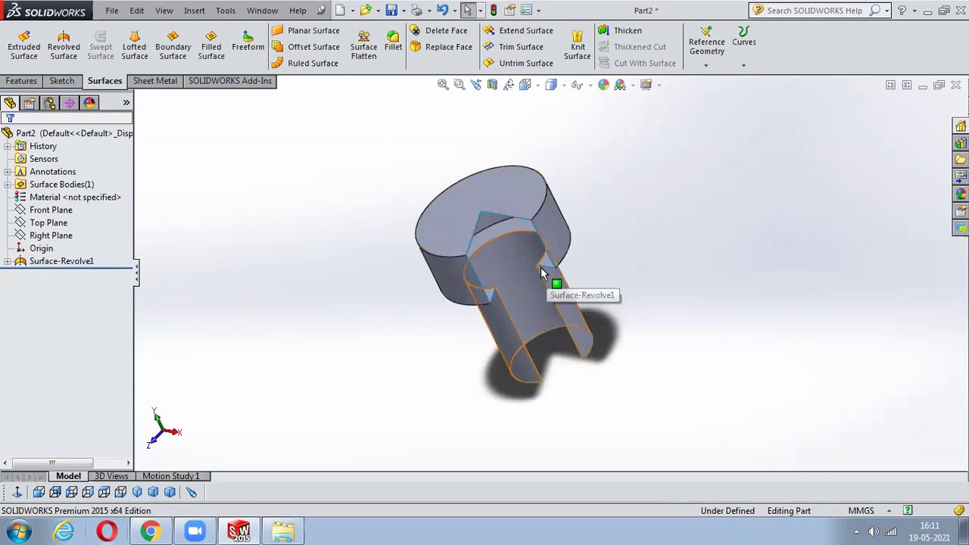
left_click(568, 357)
middle_click_drag(507, 353, 483, 303)
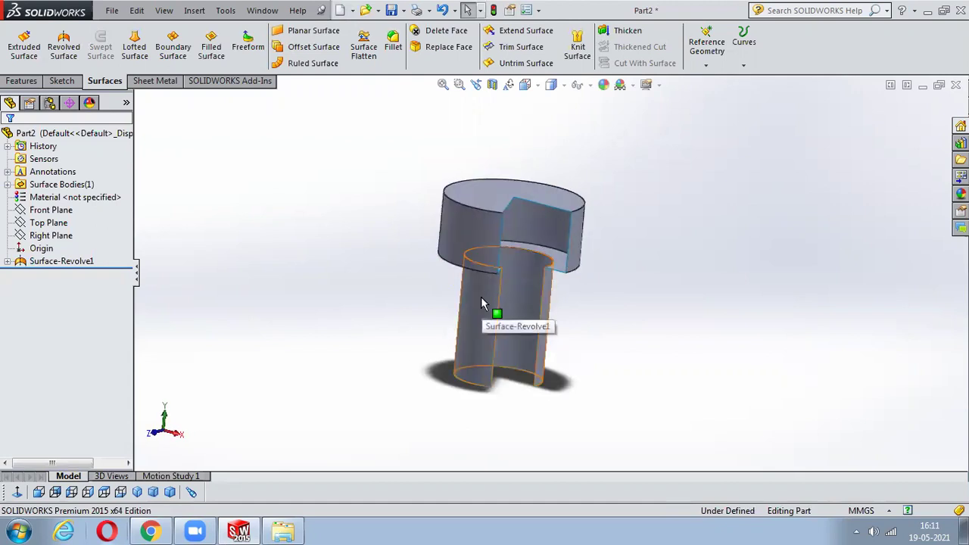
Undo the surface revolve and all the profile geometry back to an empty sketch on the Front Plane
key("ctrl+z")
key("ctrl+z")
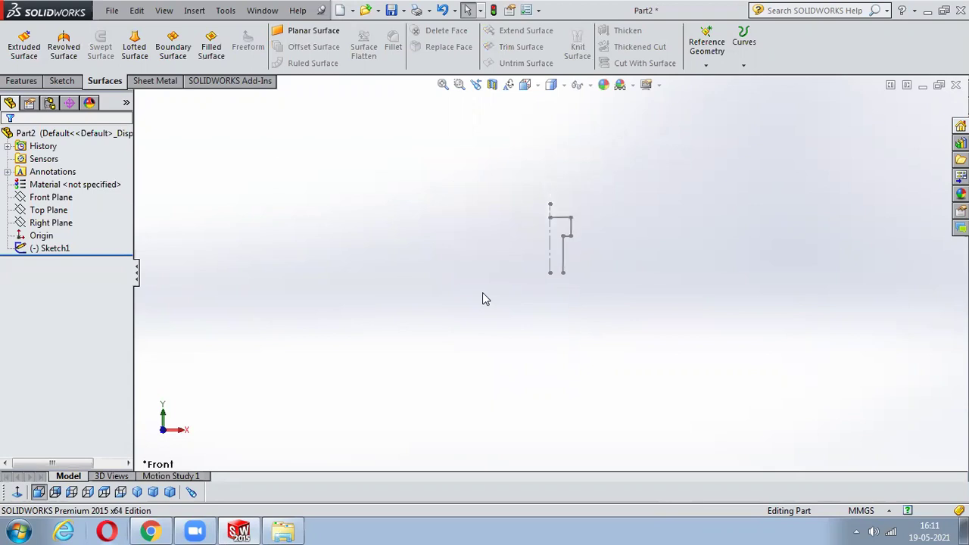
key("ctrl+z")
key("ctrl+z")
key("ctrl+z")
key("ctrl+z")
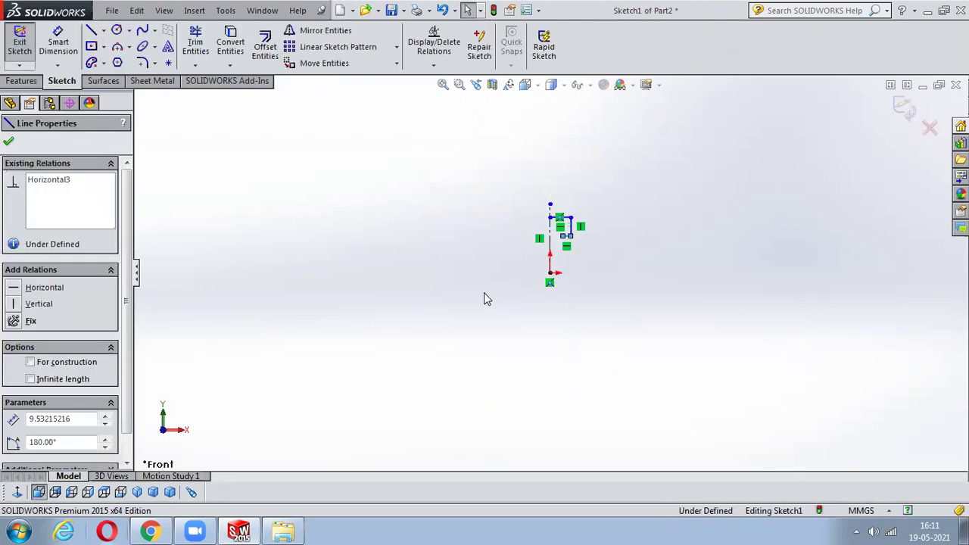
key("ctrl+z")
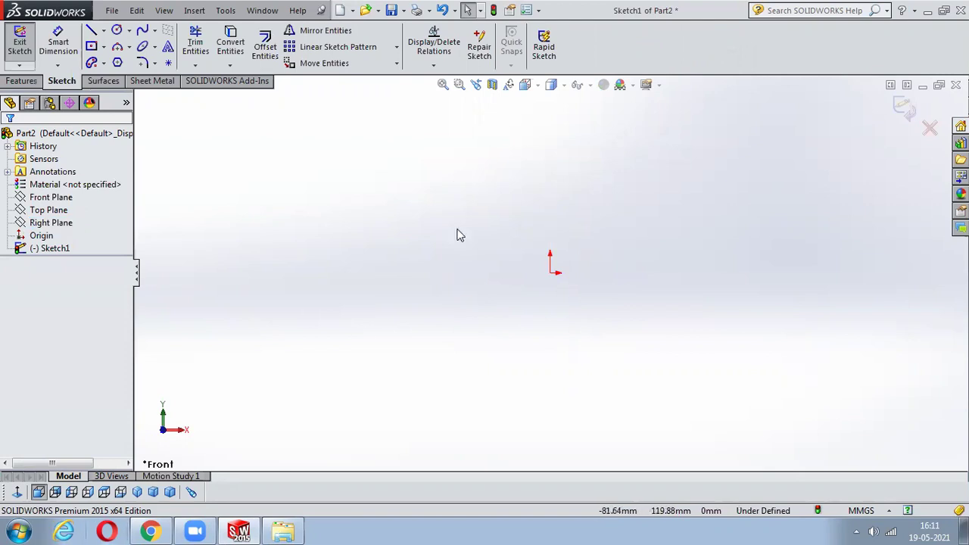
Draw a circle centred on the origin with a radius of about 71 mm and exit the sketch
left_click(116, 30)
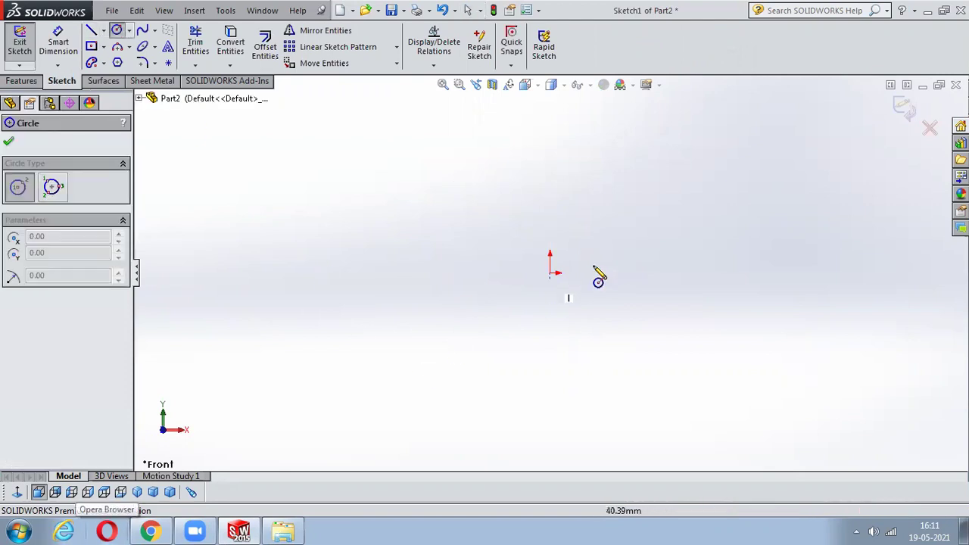
left_click(550, 273)
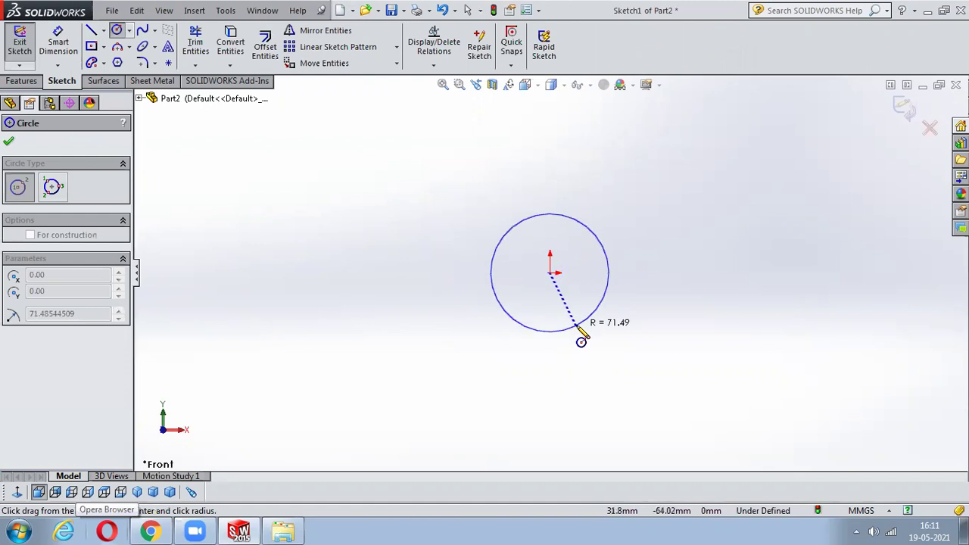
left_click(574, 326)
right_click(673, 190)
left_click(719, 193)
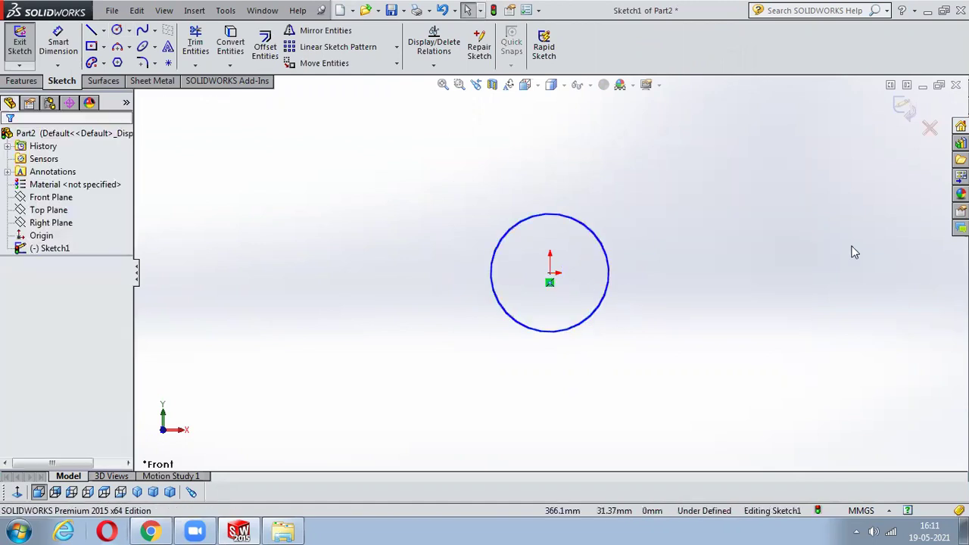
left_click(903, 107)
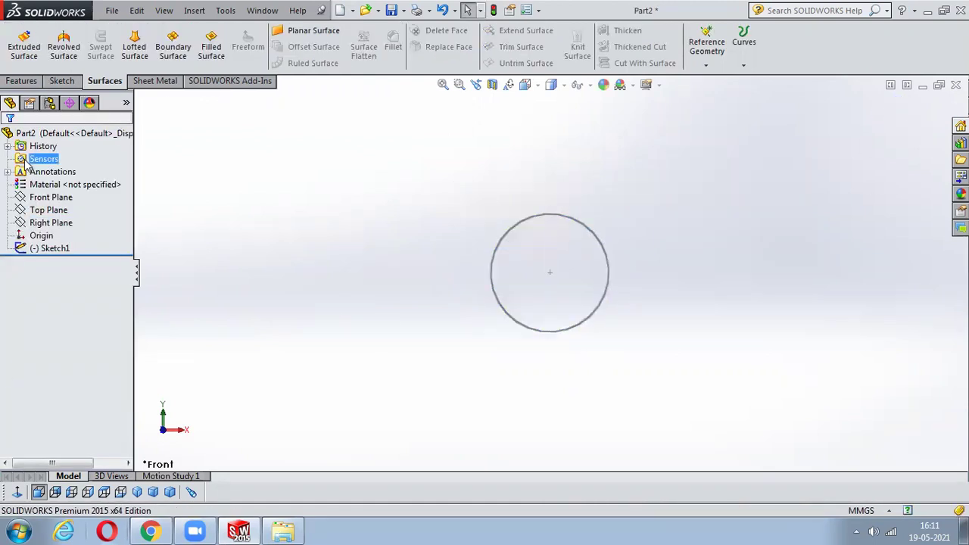
Compare the default planes in isometric view and start a new sketch on the Right Plane
left_click(135, 492)
left_click(48, 211)
left_click(48, 198)
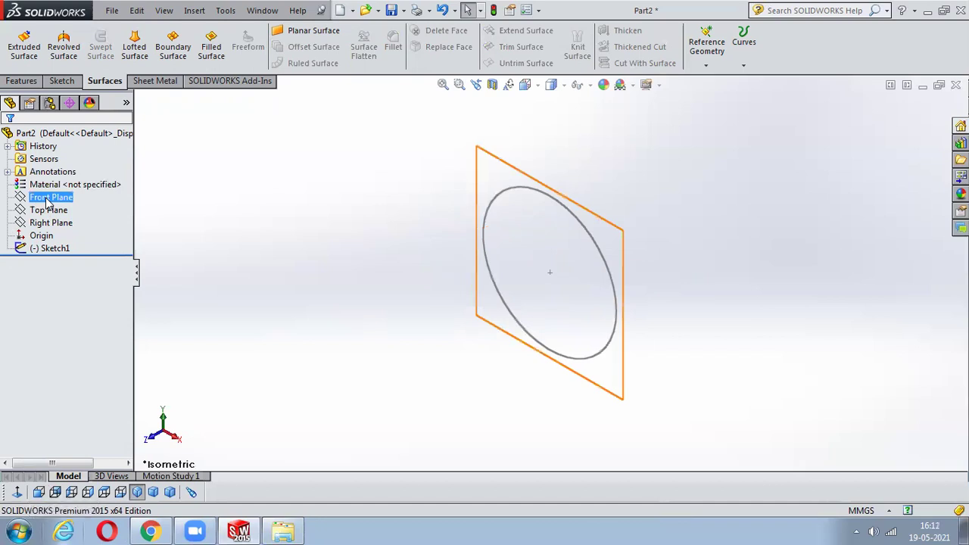
left_click(45, 211)
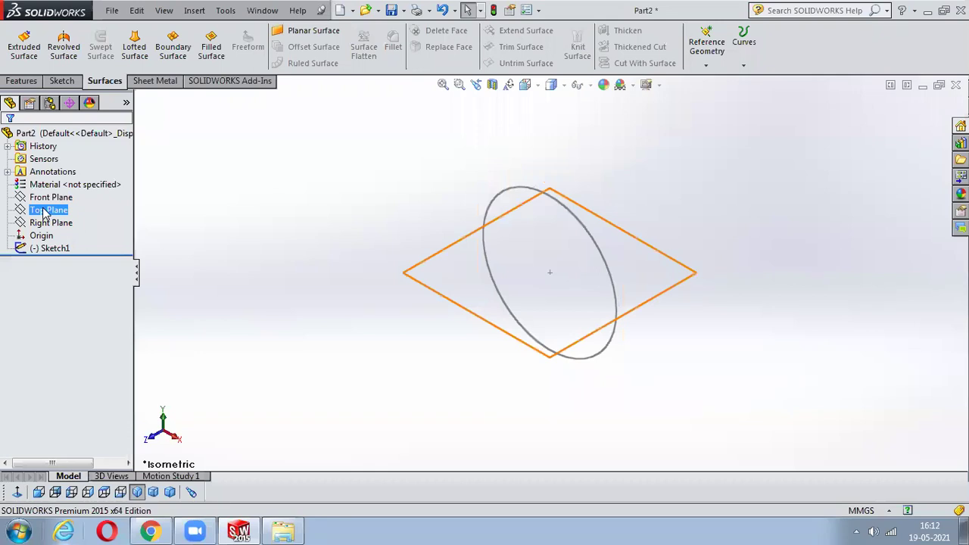
left_click(44, 223)
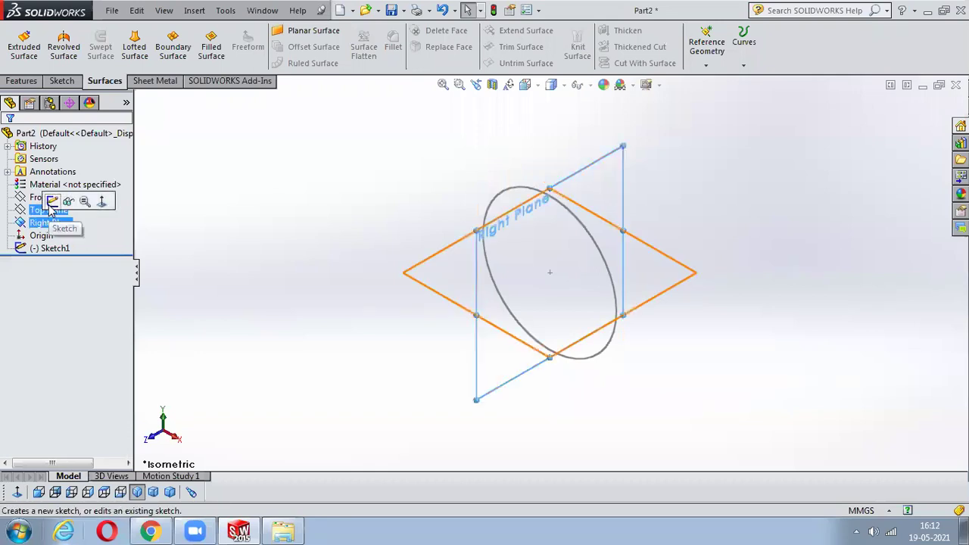
left_click(47, 208)
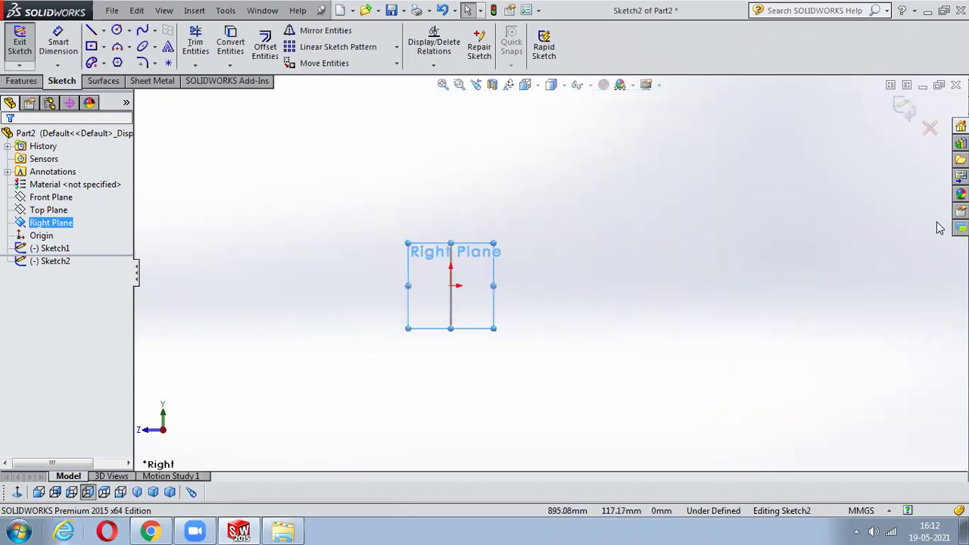
Sketch a wavy five-point spline from the origin away from the circle, rising at its far end, and exit the sketch
left_click(144, 31)
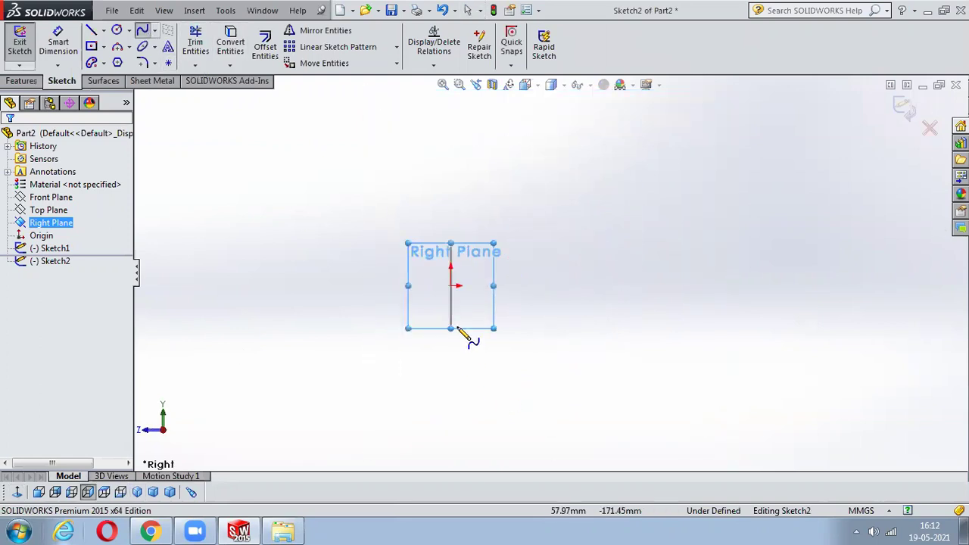
left_click(450, 285)
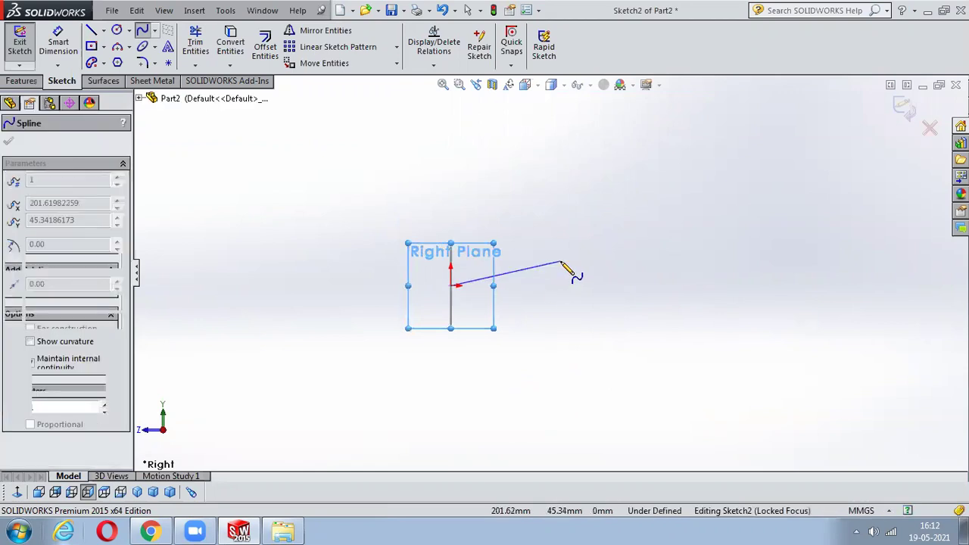
left_click(561, 261)
left_click(661, 286)
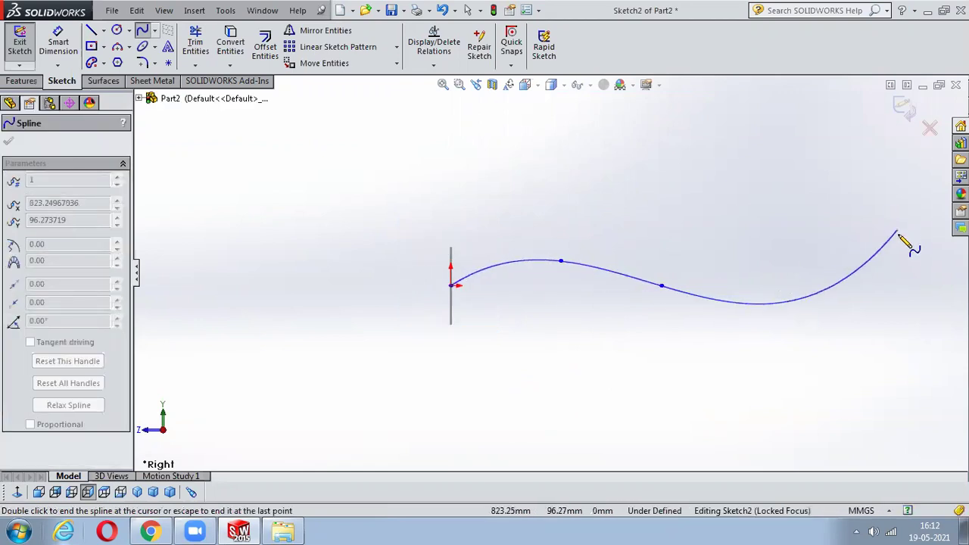
left_click(801, 281)
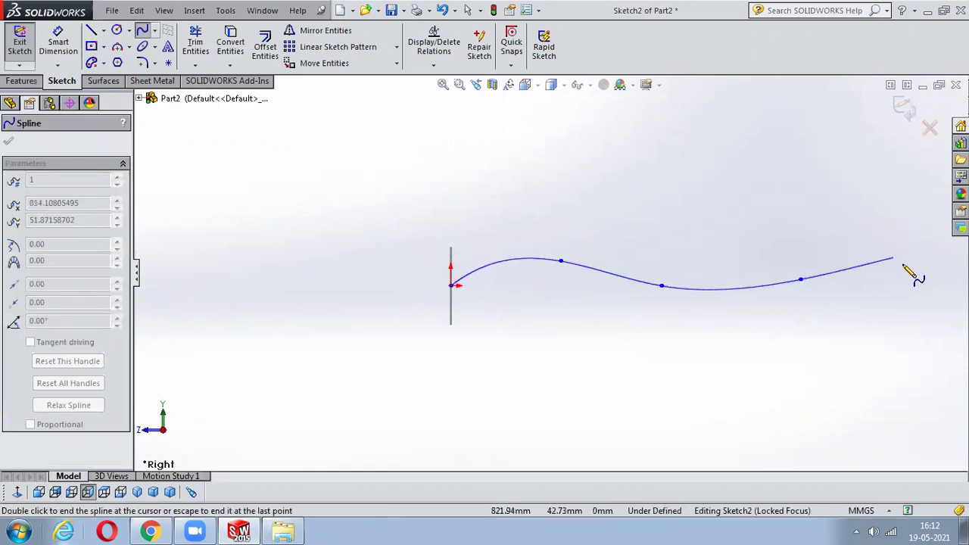
double_click(899, 195)
right_click(829, 170)
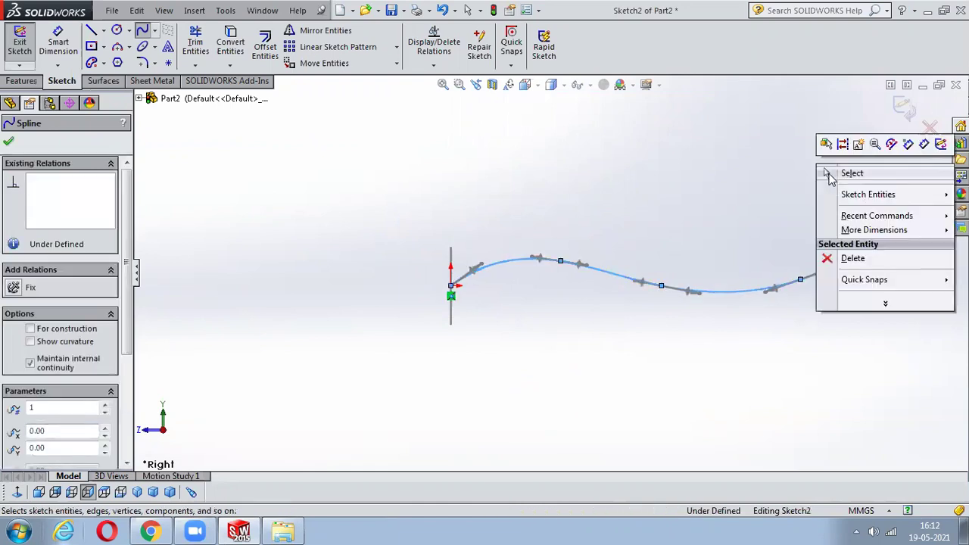
left_click(903, 109)
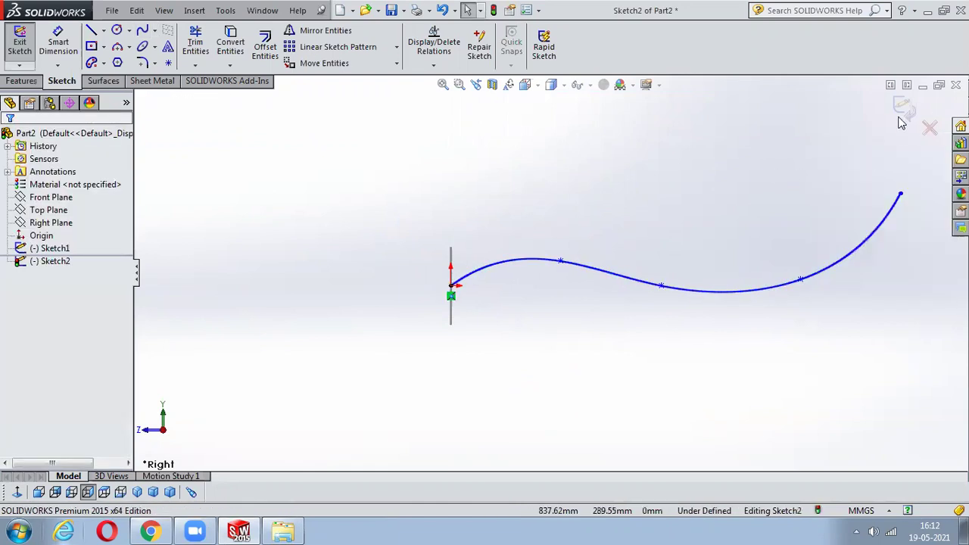
Create a swept surface with the circle as the profile and the spline as the path
middle_click_drag(494, 215, 505, 213)
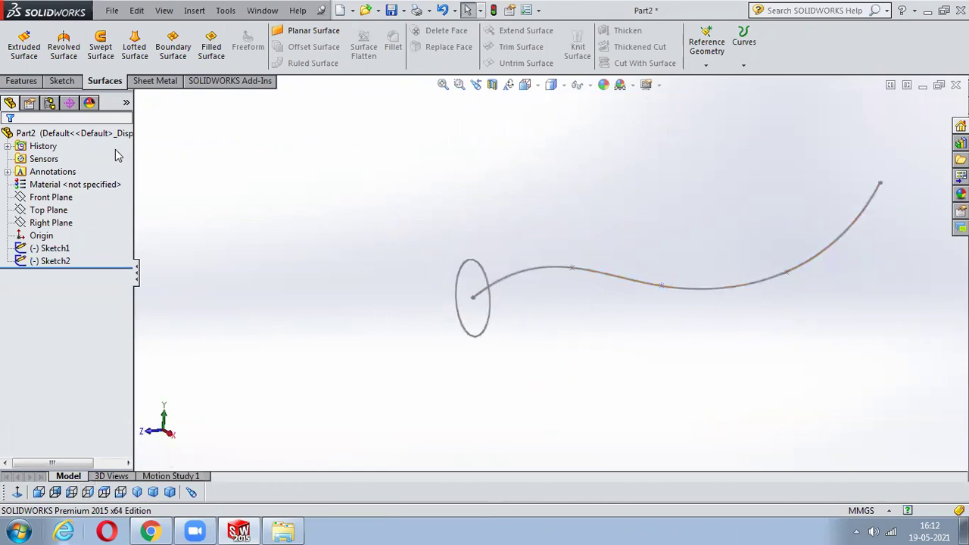
left_click(101, 46)
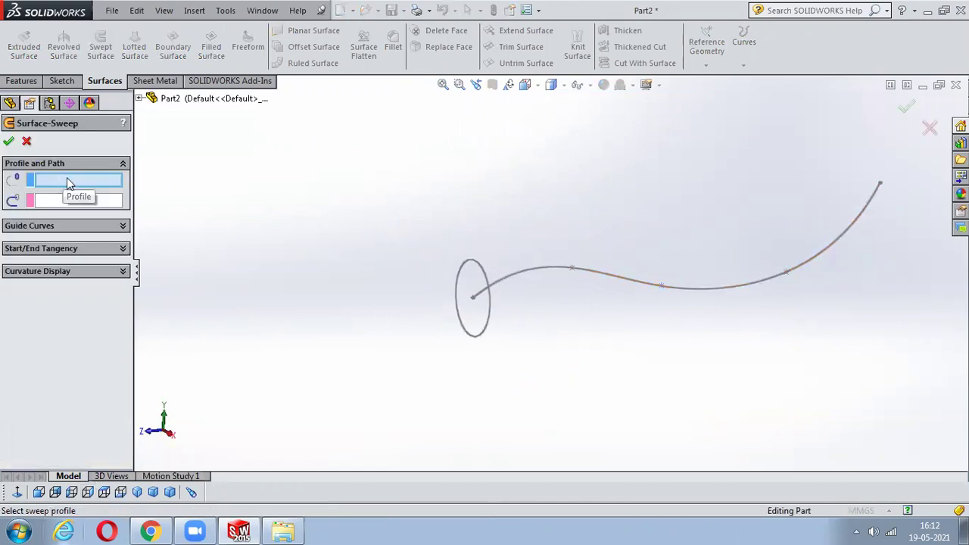
left_click(484, 339)
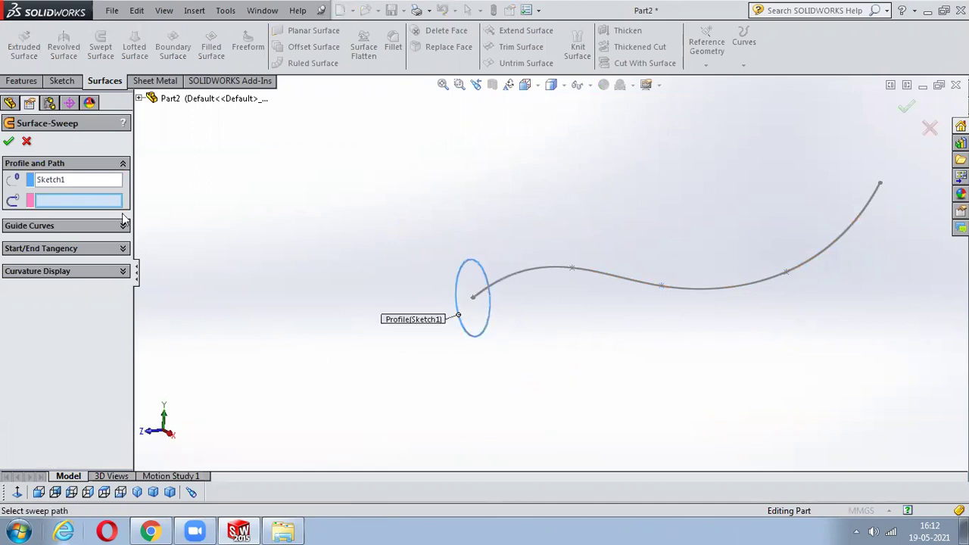
left_click(636, 284)
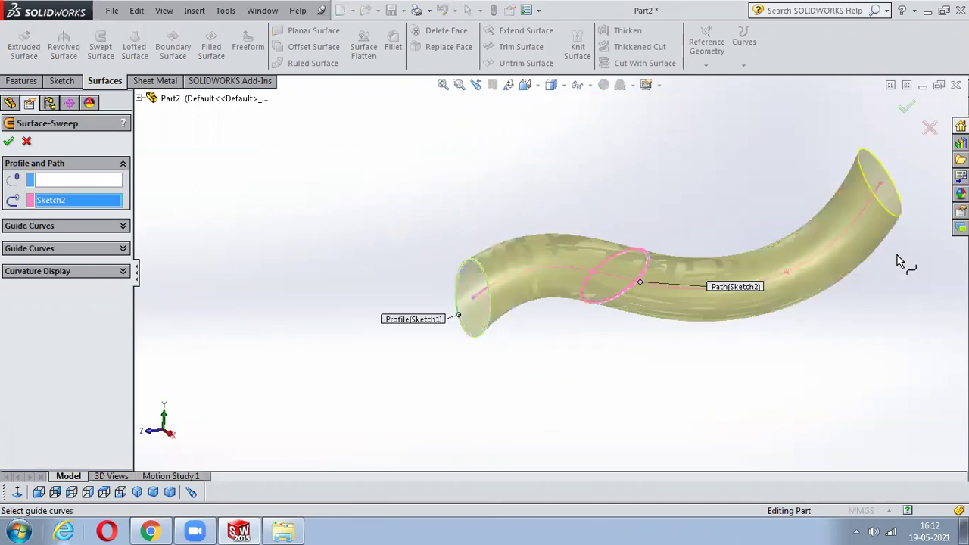
left_click(907, 107)
mouse_move(590, 287)
middle_mouse_down()
mouse_move(536, 309)
mouse_move(768, 295)
mouse_move(676, 326)
mouse_move(659, 370)
mouse_move(770, 318)
mouse_move(780, 303)
middle_mouse_up()
left_click(21, 81)
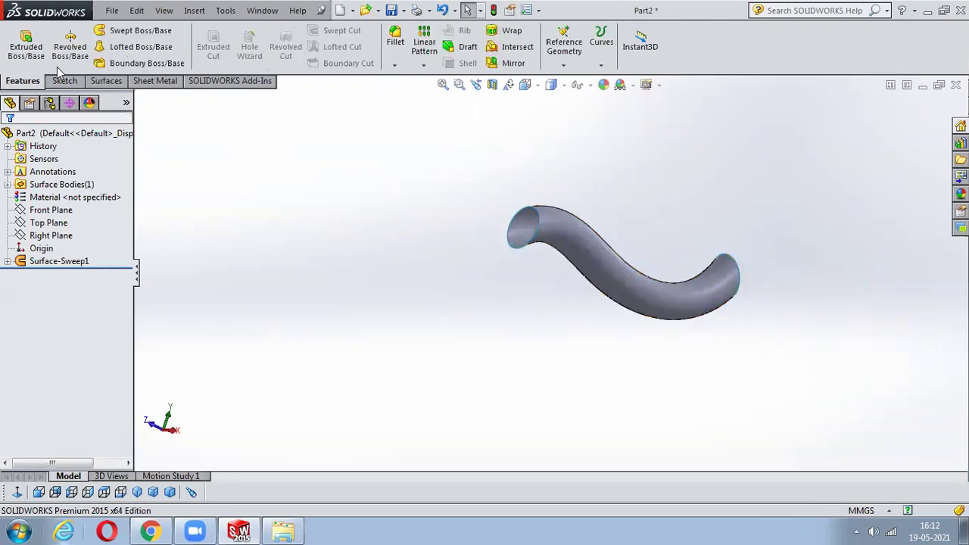
left_click(106, 81)
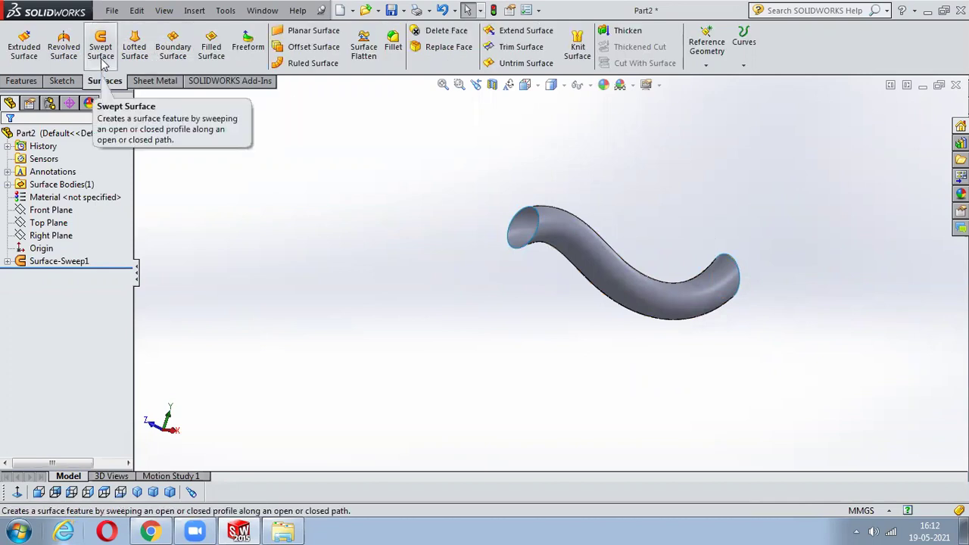
middle_click_drag(560, 131, 508, 270)
scroll(529, 229, "down", 5)
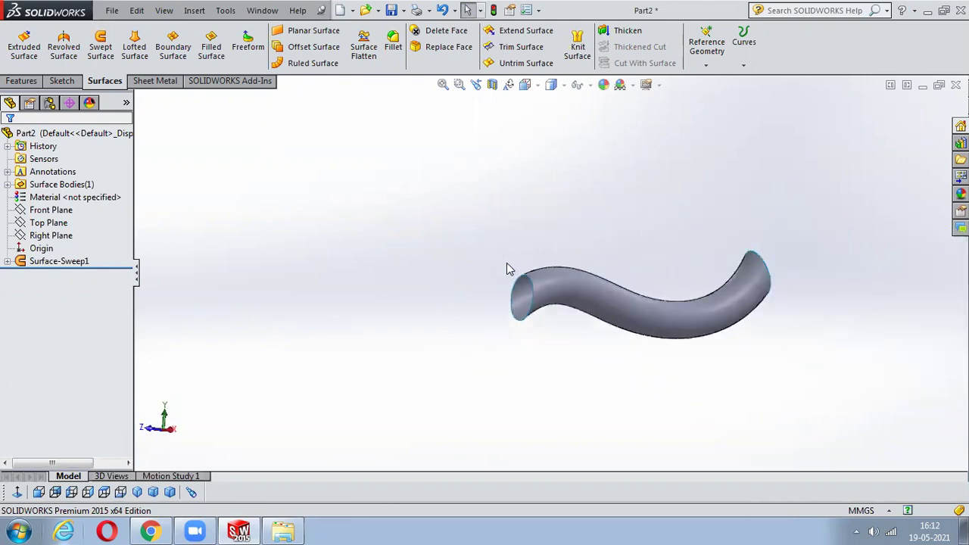
Undo the swept surface and the spline path sketch, keeping only the circle sketch
key("ctrl+z")
key("ctrl+z")
key("ctrl+z")
key("ctrl+z")
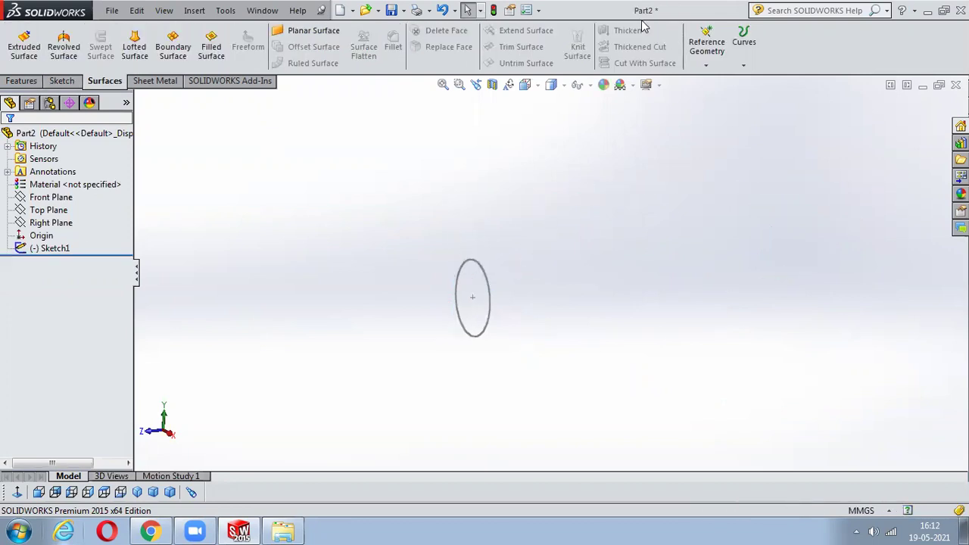
Undo the remaining circle sketch and show the empty part in isometric view
key("ctrl+z")
key("ctrl+z")
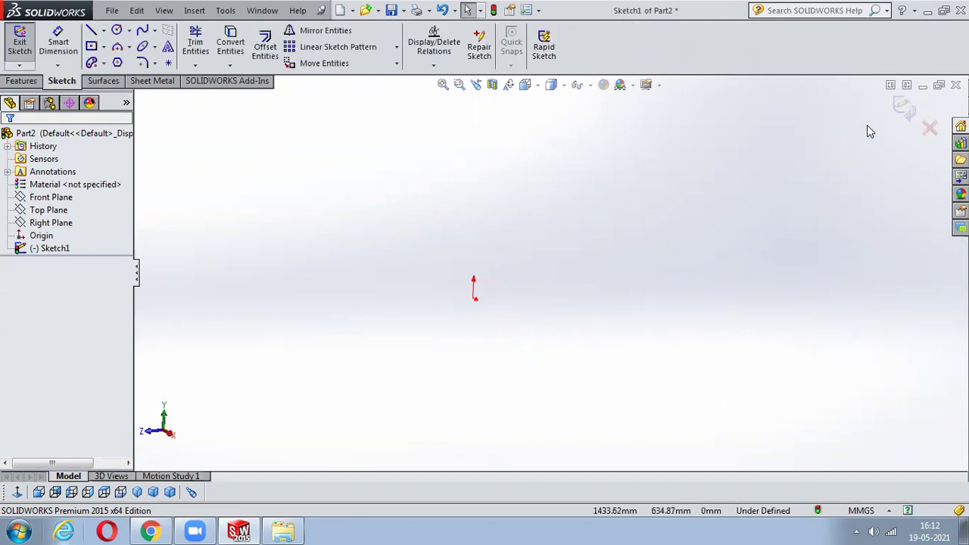
key("ctrl+z")
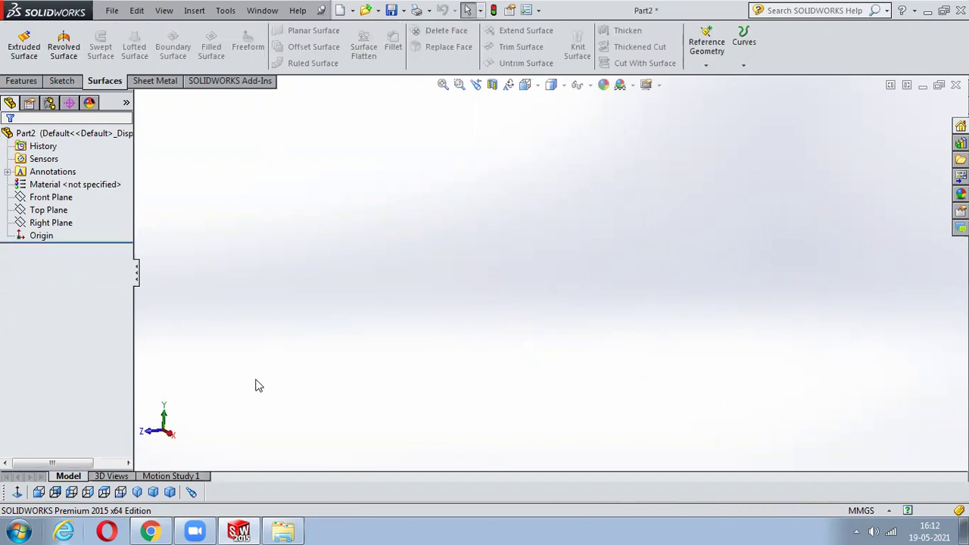
left_click(137, 492)
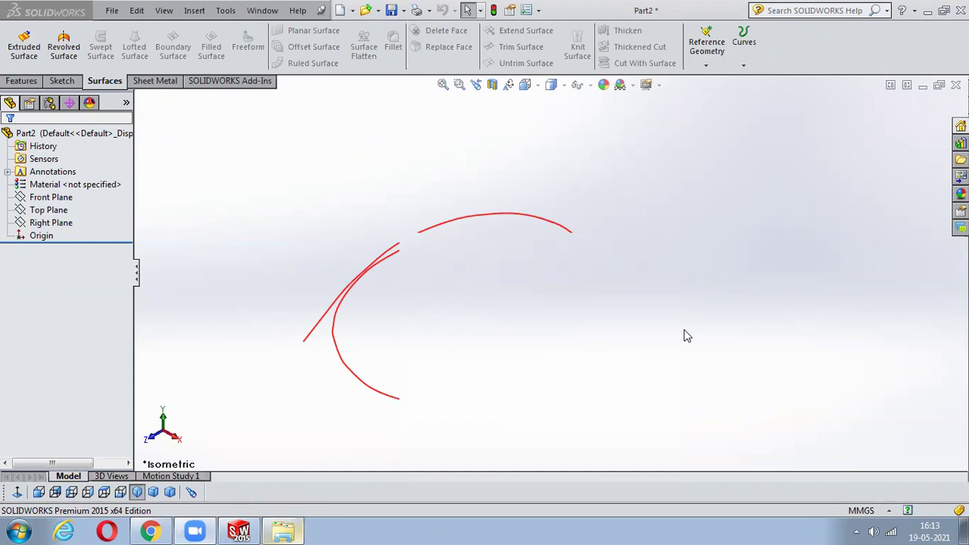
left_click(485, 298)
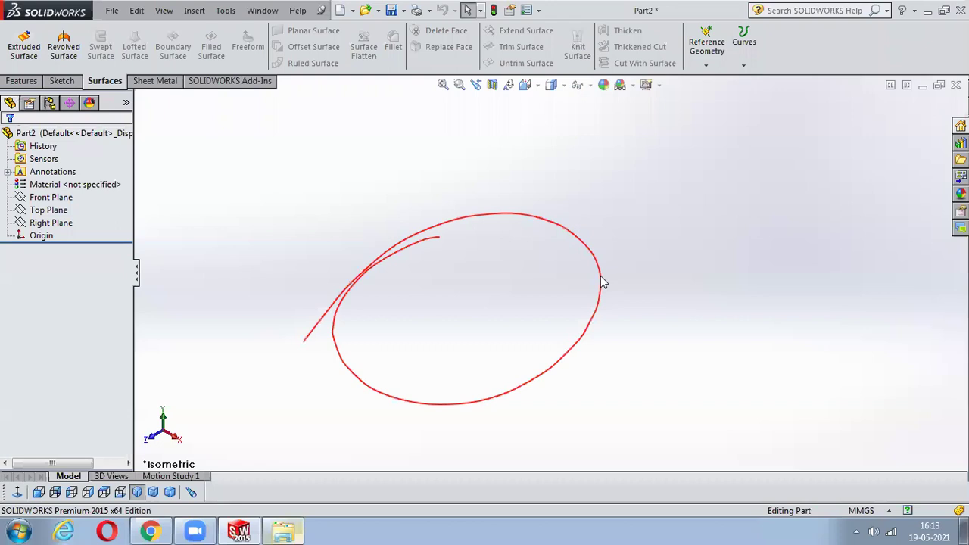
Close the current part without saving it and create a new part document
left_click(956, 84)
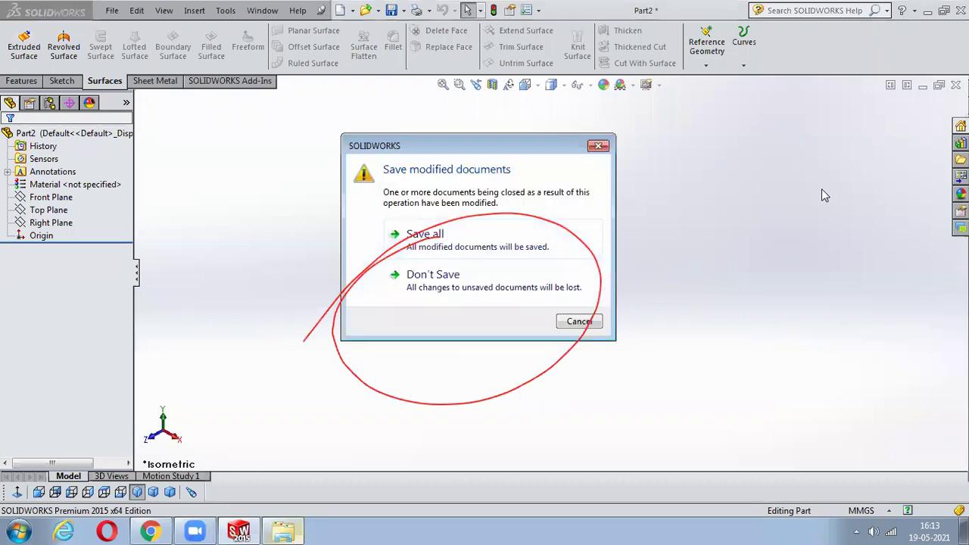
left_click(452, 293)
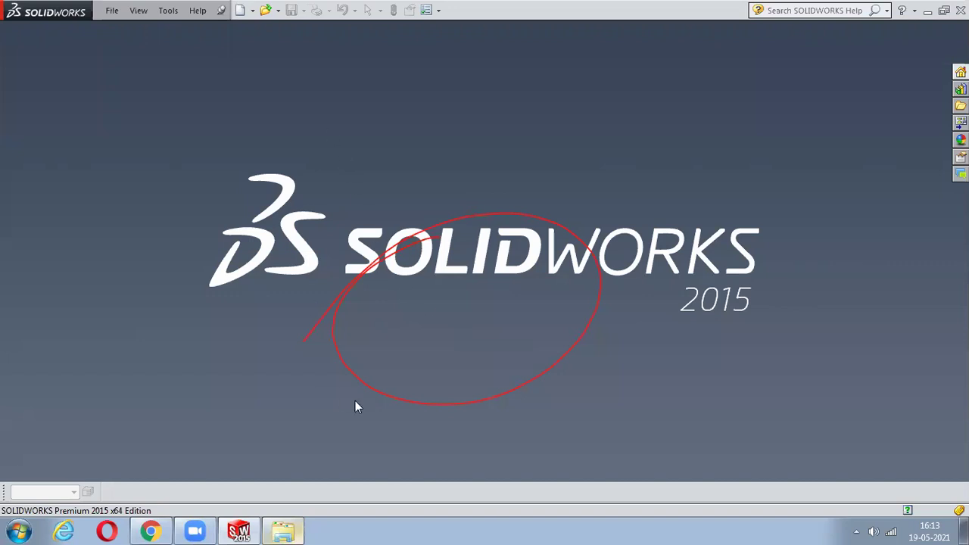
key("ctrl+n")
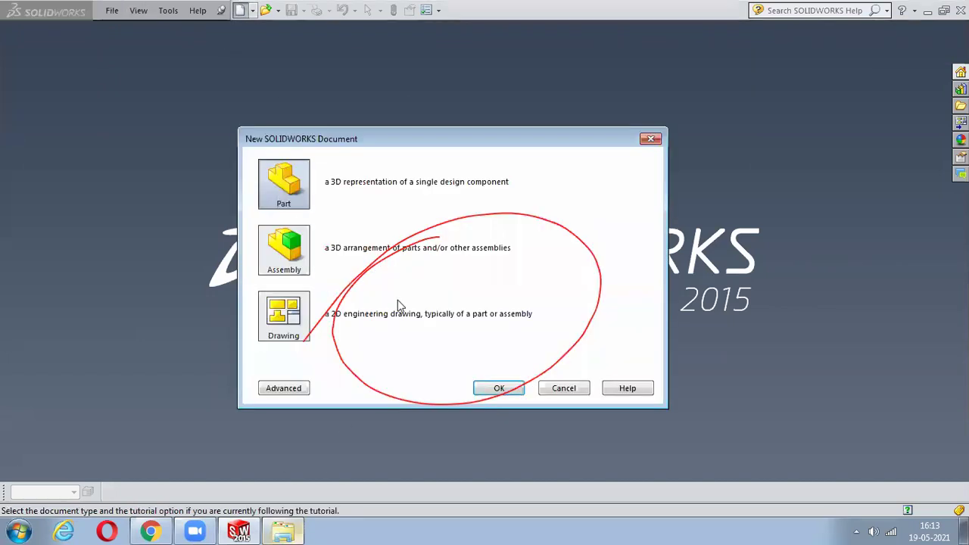
left_click(483, 389)
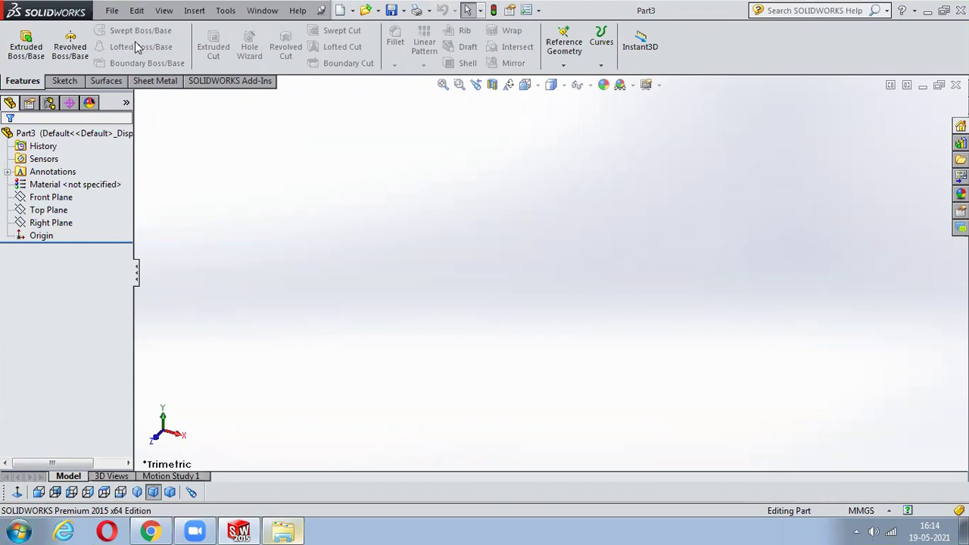
left_click(109, 81)
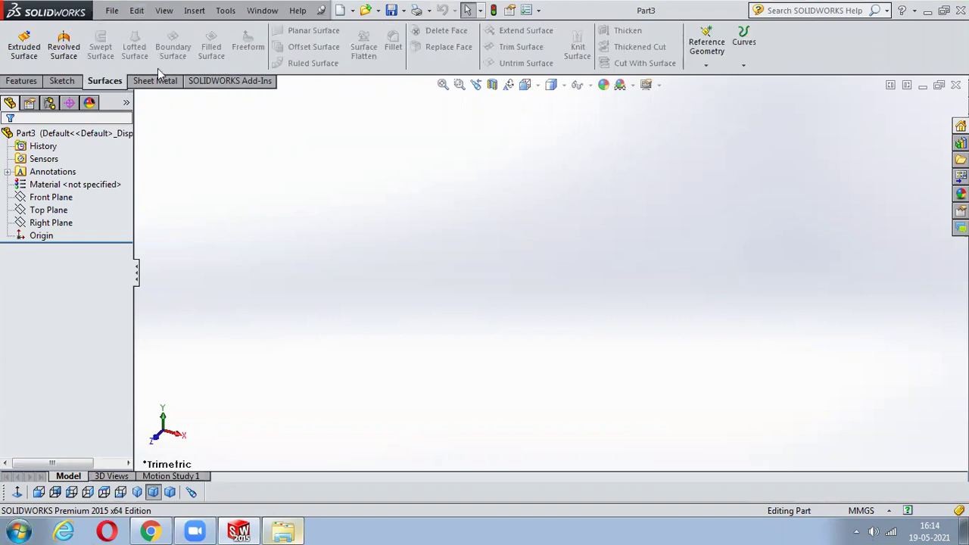
left_click(48, 210)
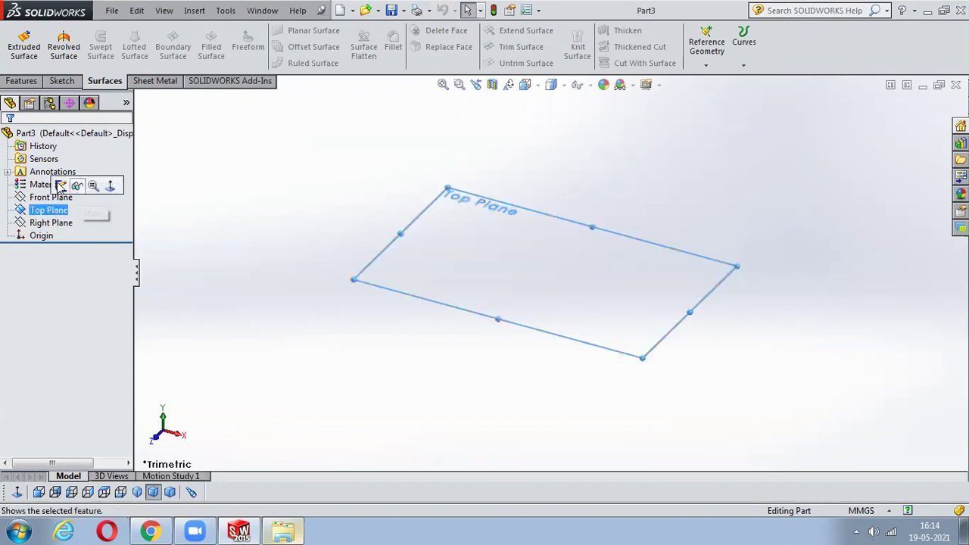
left_click(215, 155)
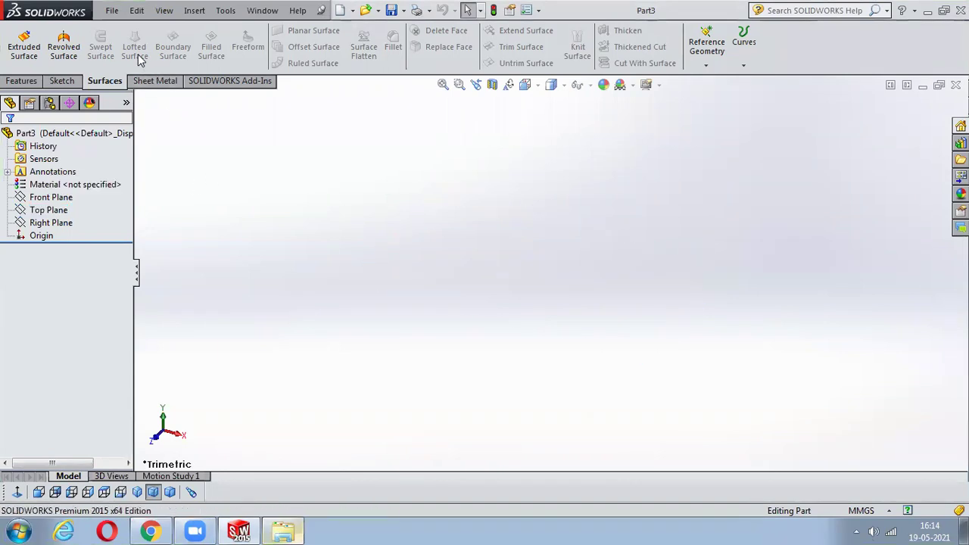
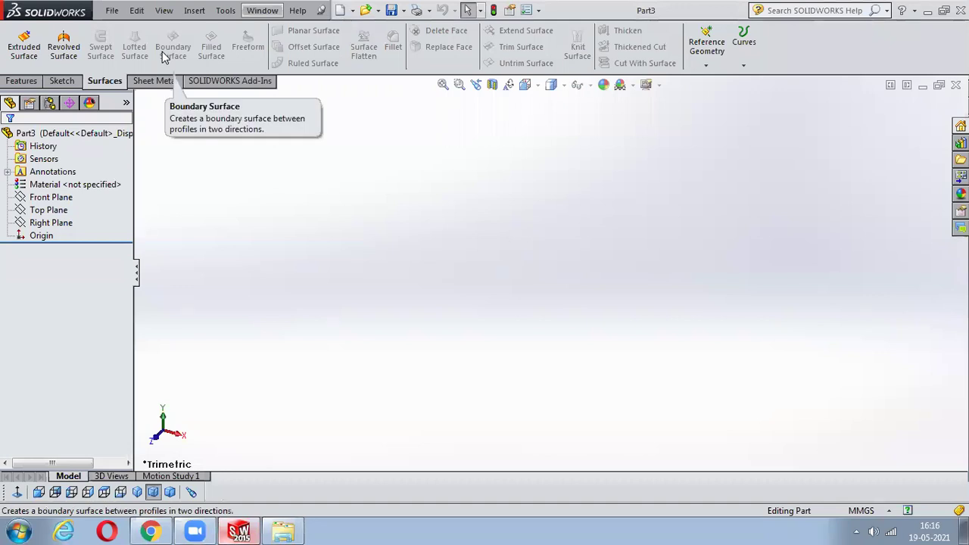
Start a new sketch on the Front Plane
left_click(46, 198)
left_click(66, 178)
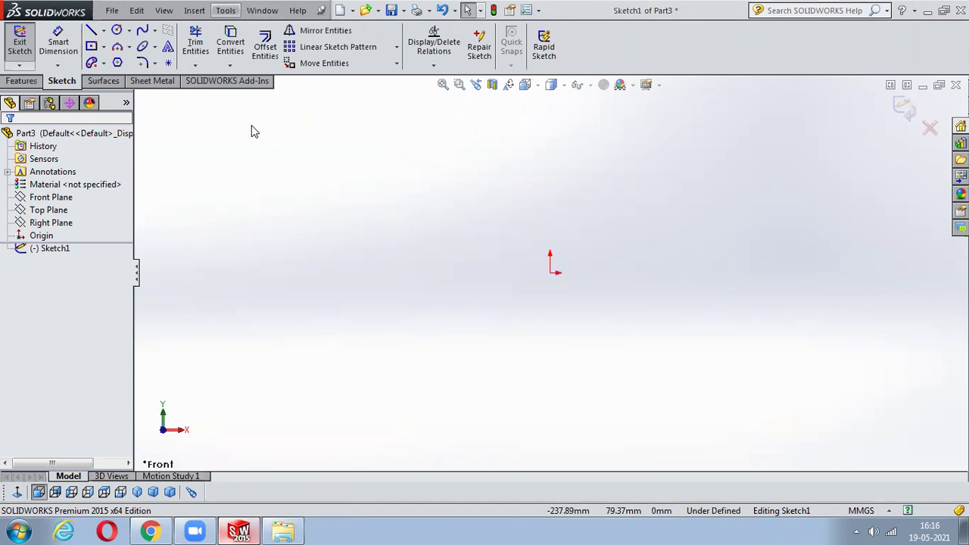
left_click(103, 80)
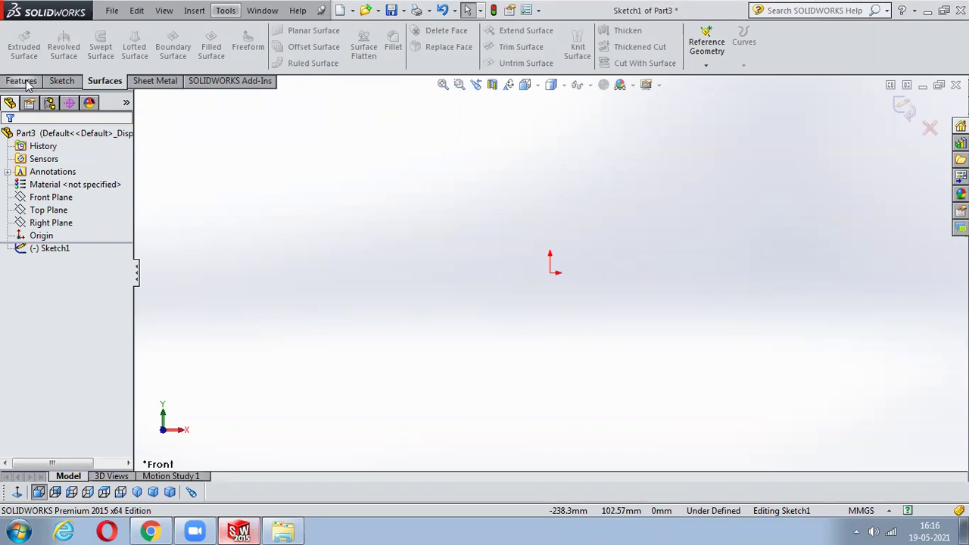
left_click(62, 81)
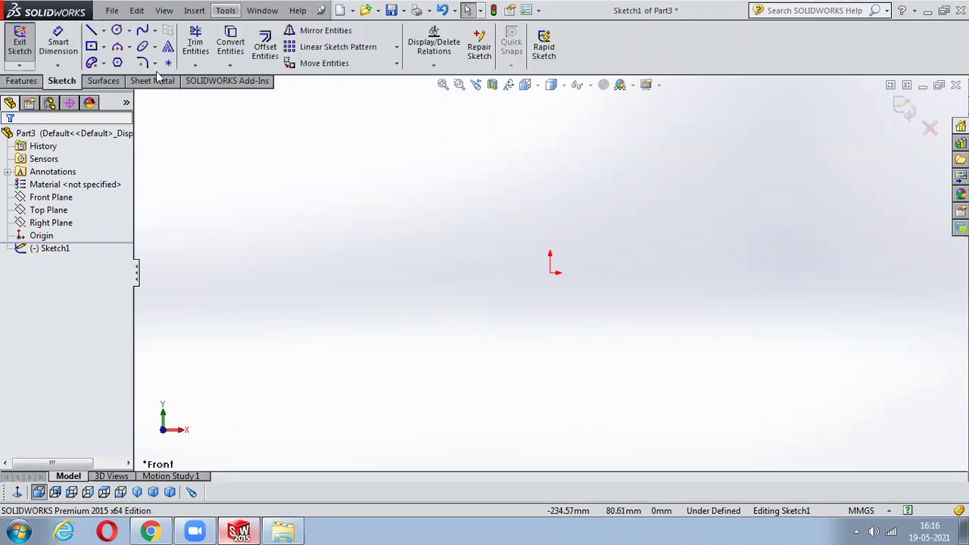
Sketch a center rectangle around the origin, wider than it is tall, and exit the sketch
left_click(96, 46)
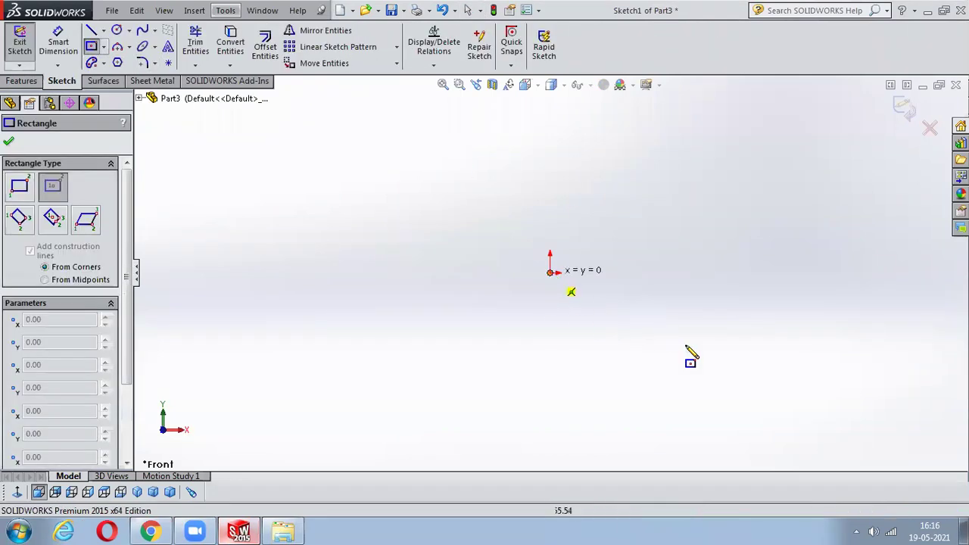
left_click(550, 273)
left_click(682, 354)
right_click(738, 183)
left_click(754, 194)
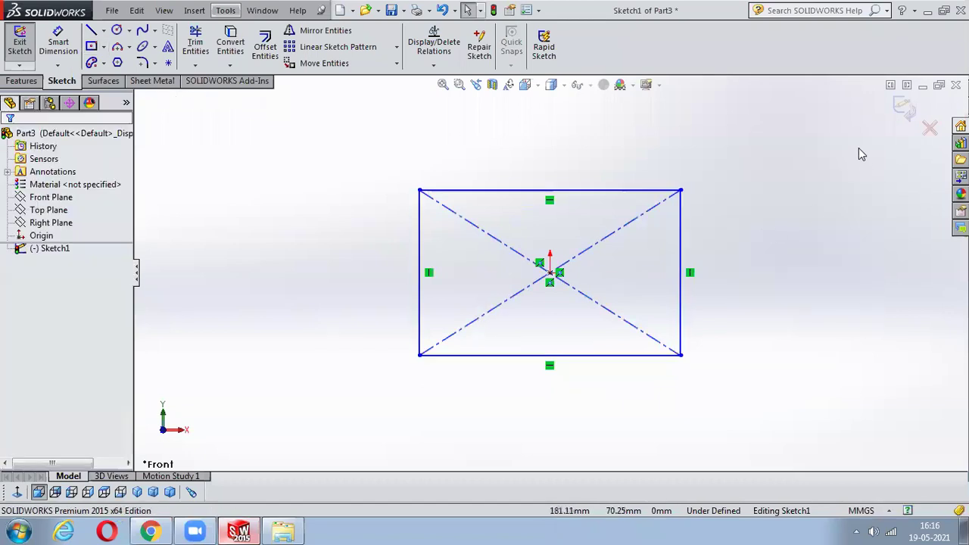
left_click(903, 108)
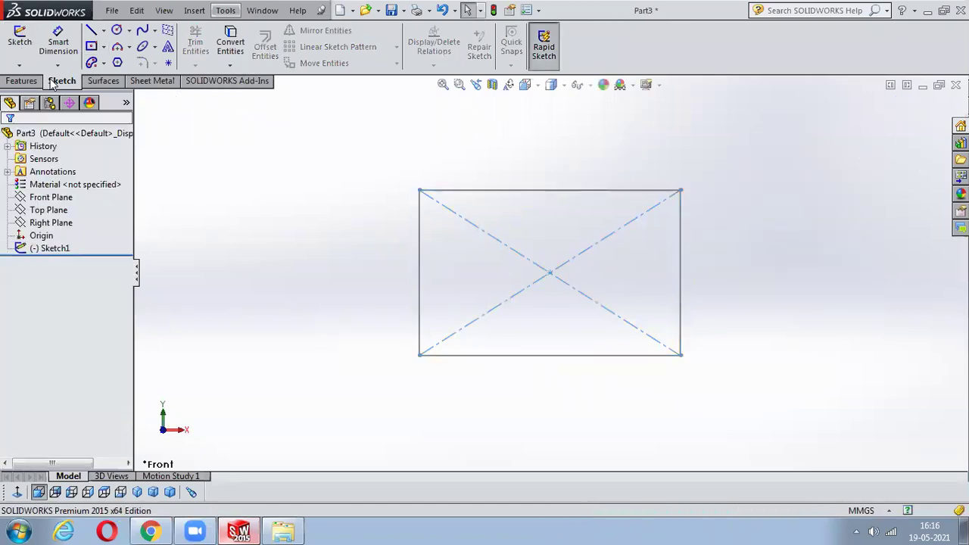
left_click(15, 81)
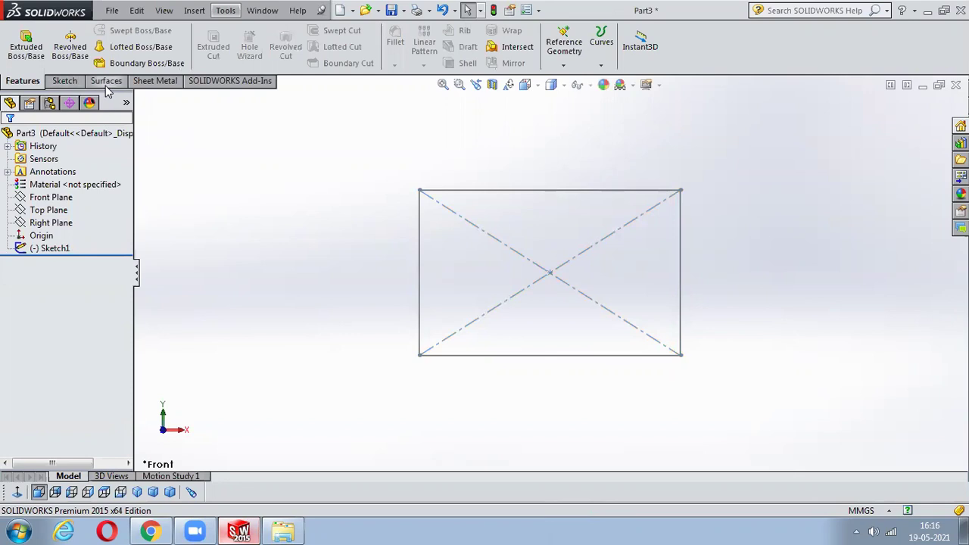
left_click(103, 80)
mouse_move(620, 264)
middle_mouse_down()
mouse_move(581, 322)
mouse_move(545, 349)
middle_mouse_up()
left_click(23, 47)
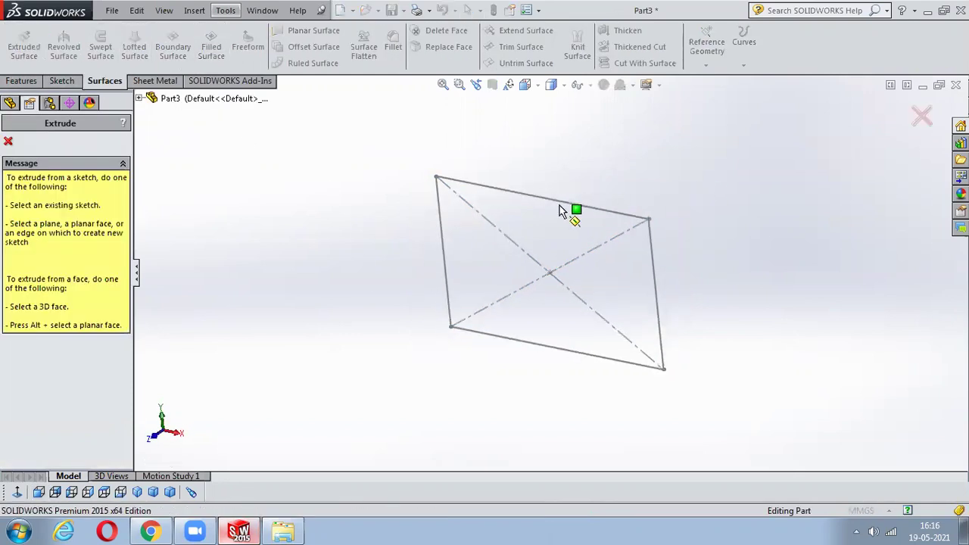
left_click(573, 205)
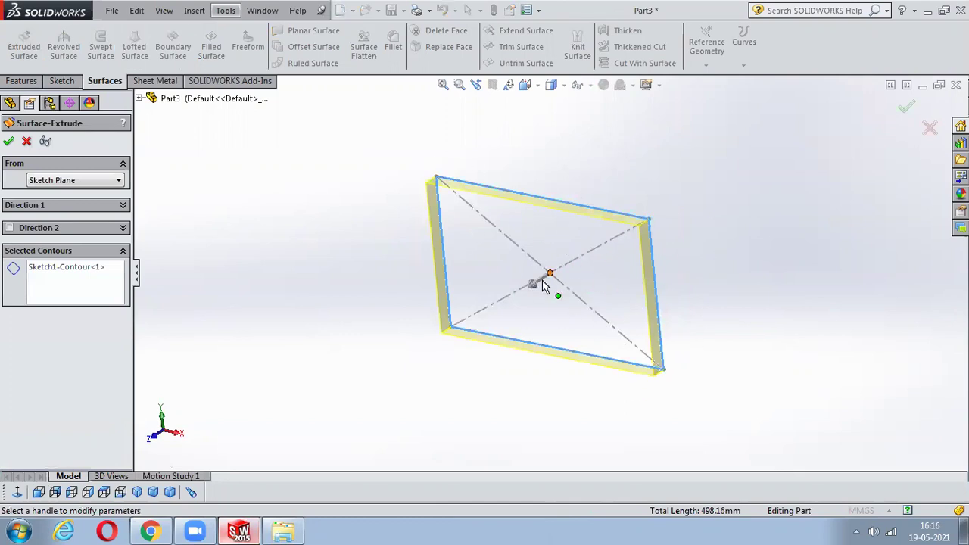
left_click(930, 128)
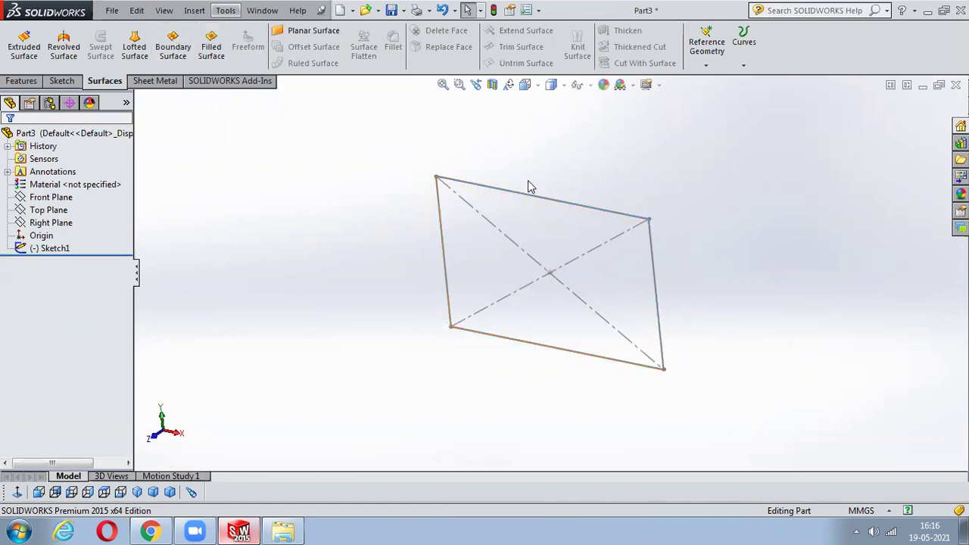
Create a filled surface with the rectangle sketch as the patch boundary and Contact as the edge setting
left_click(212, 47)
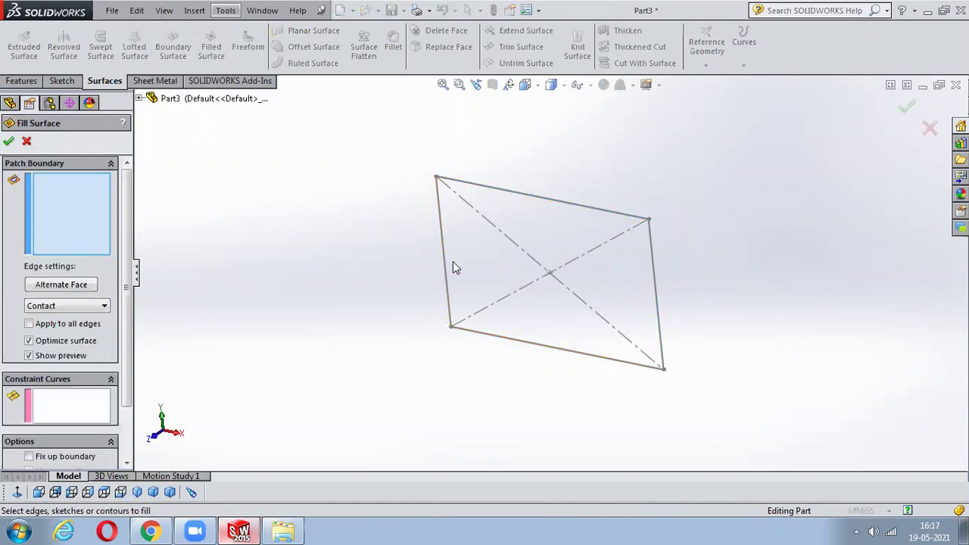
left_click(567, 208)
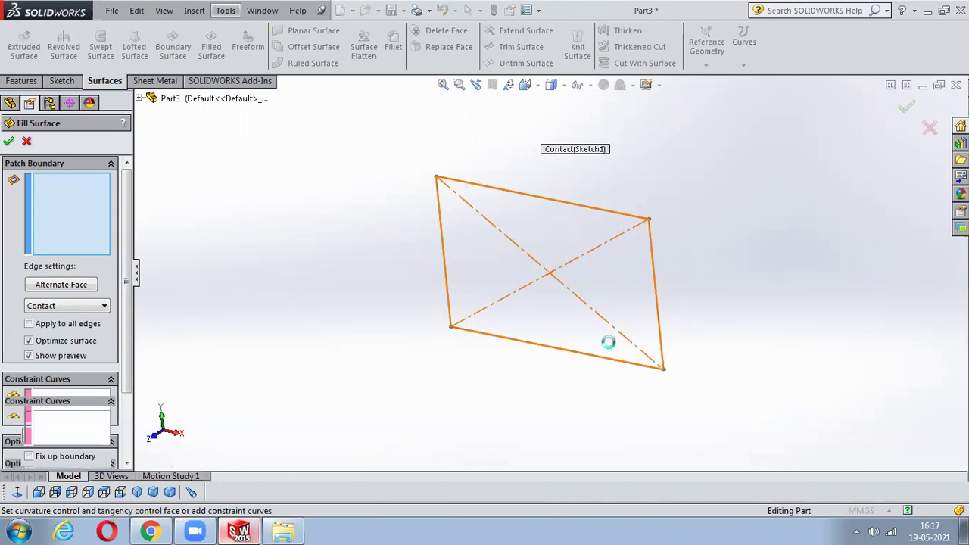
middle_click_drag(454, 389, 821, 229)
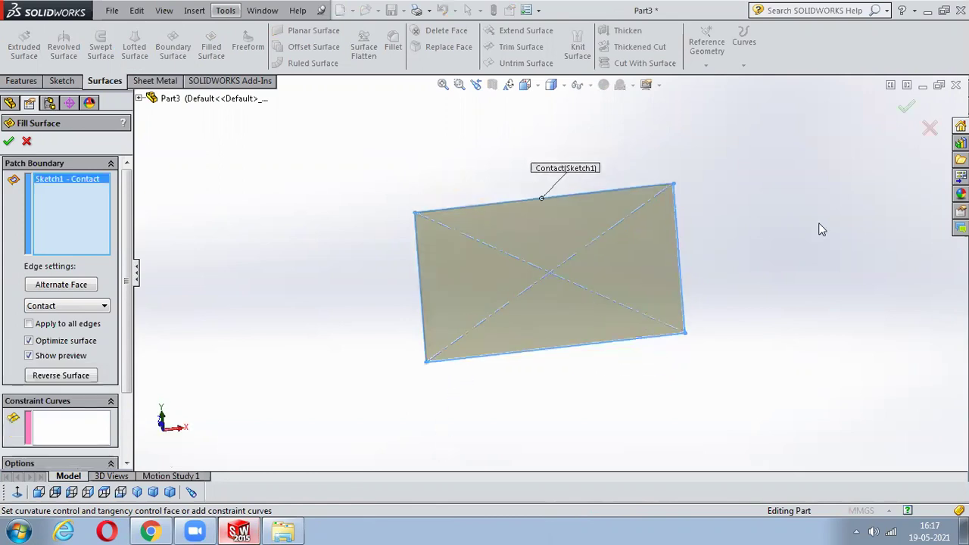
left_click(906, 108)
mouse_move(727, 364)
middle_mouse_down()
mouse_move(668, 441)
mouse_move(516, 507)
mouse_move(689, 144)
mouse_move(765, 337)
middle_mouse_up()
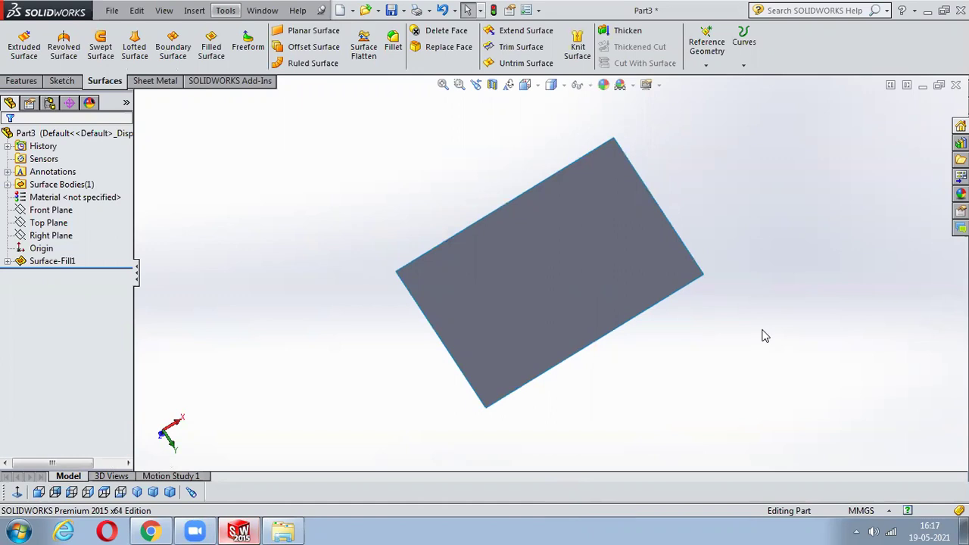
Undo the filled surface and the rectangle, keeping the Front Plane sketch open for editing
key("ctrl+z")
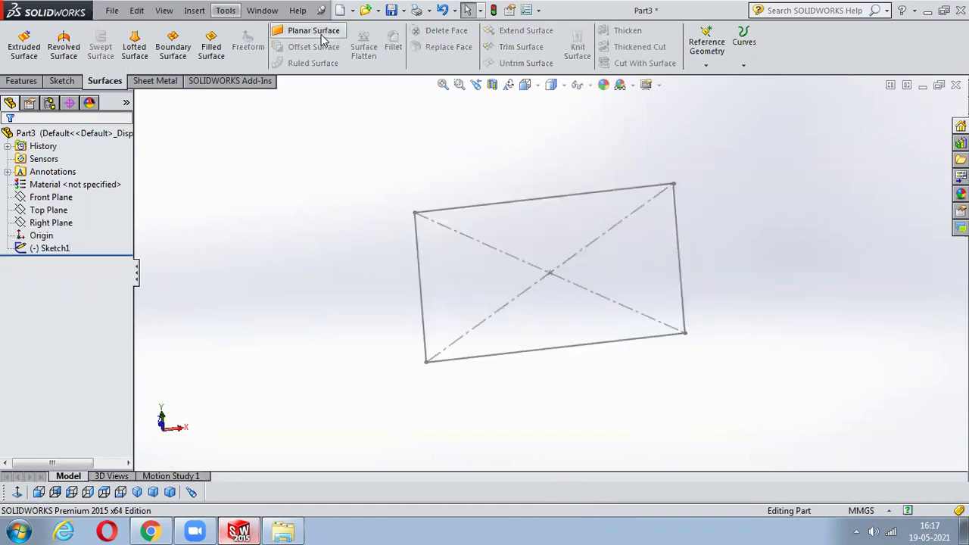
left_click(16, 493)
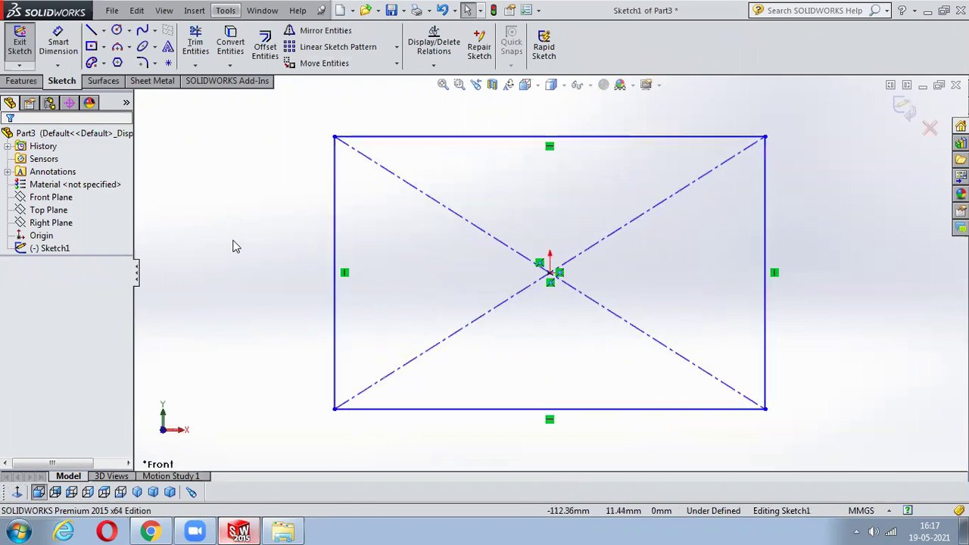
key("ctrl+z")
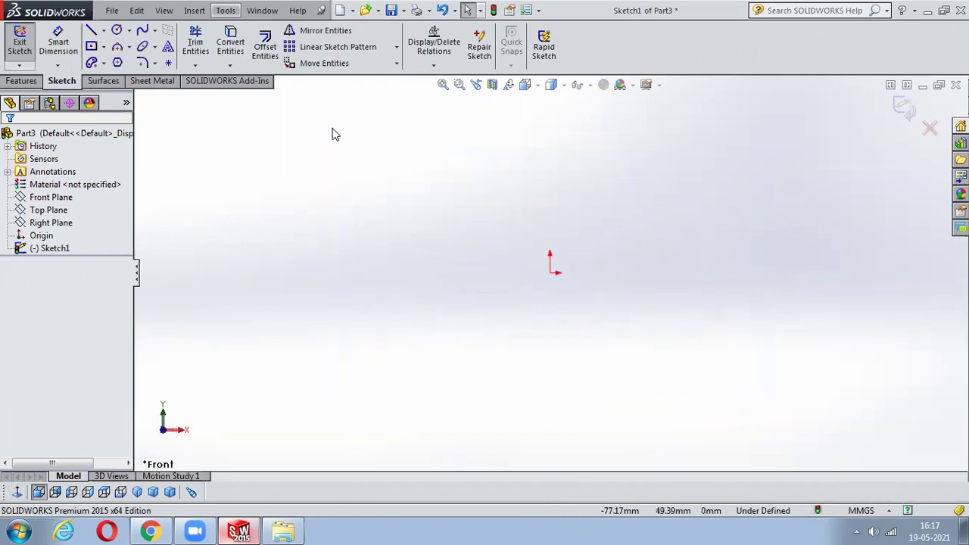
Sketch an upper semicircular centerpoint arc about 73 mm in radius, centred on the origin, and exit the sketch
left_click(130, 47)
left_click(164, 62)
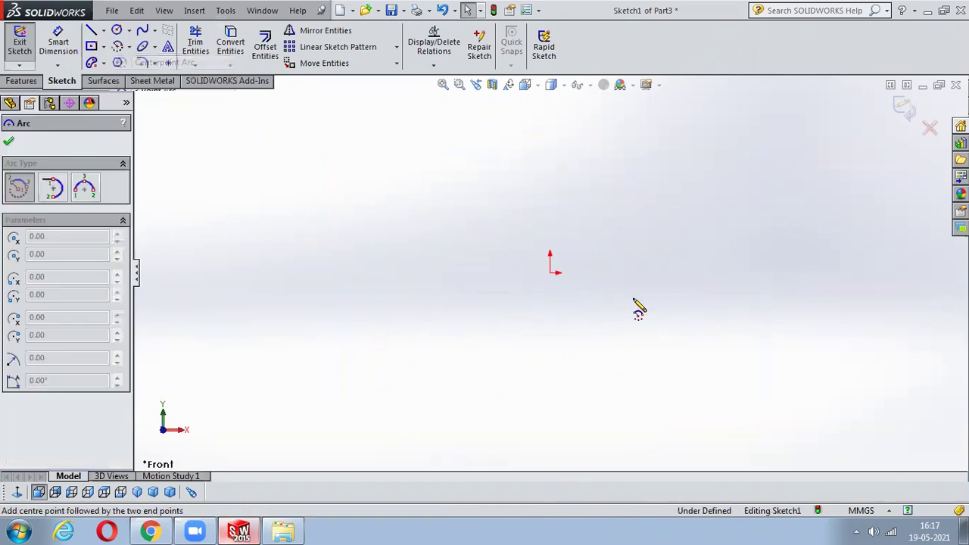
left_click(549, 273)
left_click(345, 274)
left_click(757, 271)
left_click(759, 272)
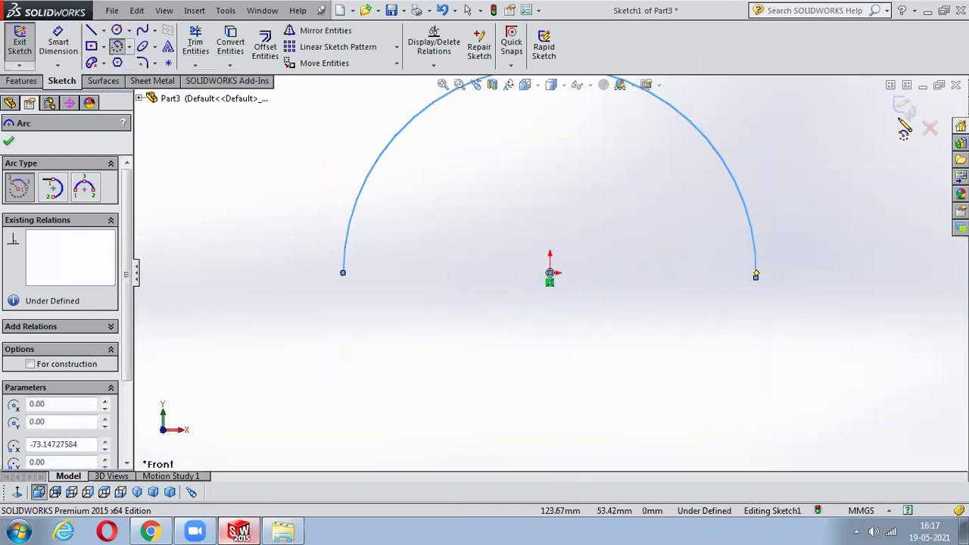
left_click(902, 107)
Extrude the semicircular arc from its sketch plane into a long half-cylinder surface, setting the depth freehand
scroll(712, 364, "up", 3)
left_click(18, 43)
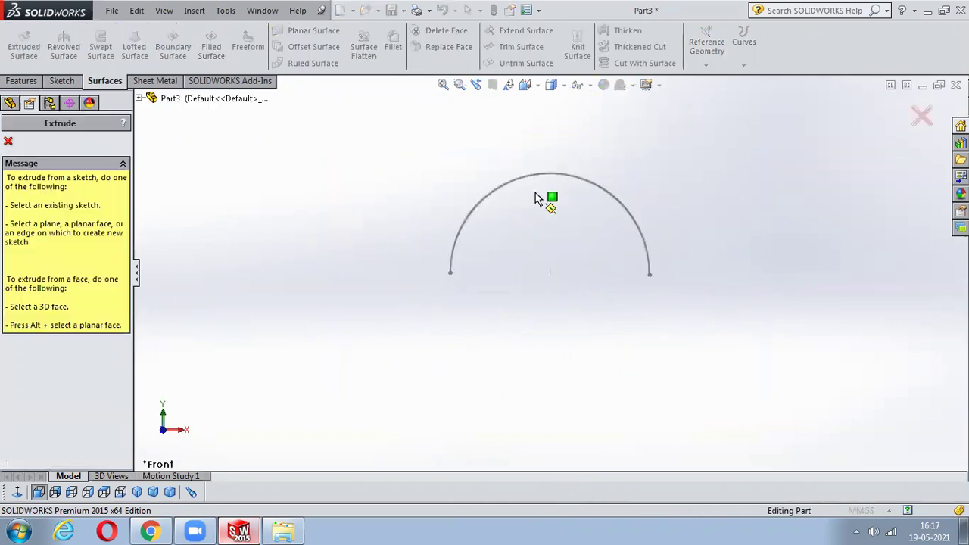
left_click(558, 181)
scroll(510, 317, "up", 2)
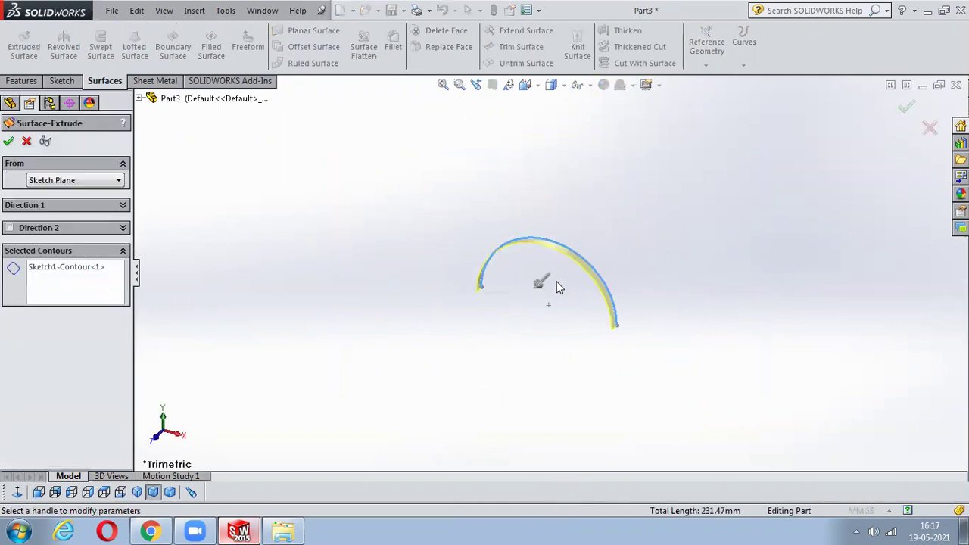
left_click_drag(547, 298, 467, 353)
left_click(906, 106)
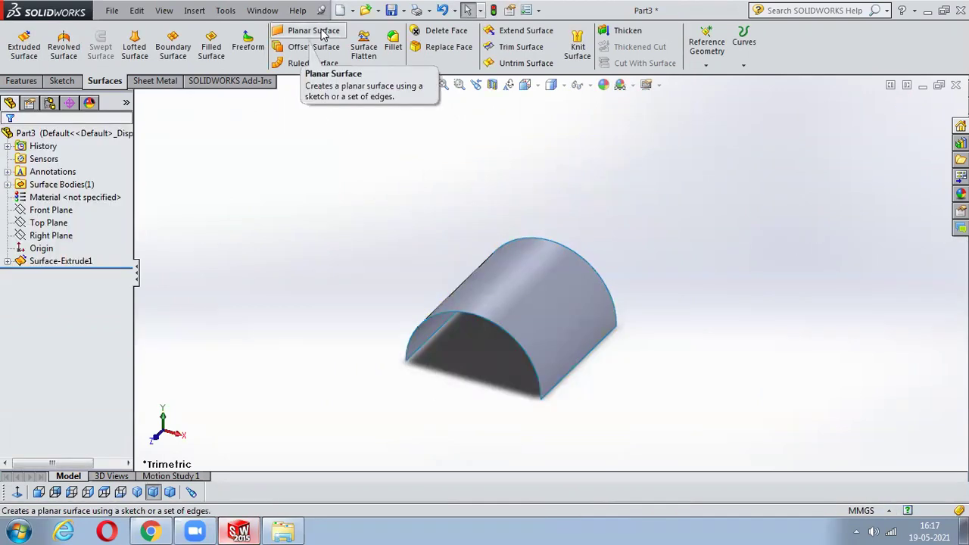
Create a planar surface across the half-cylinder's open base, bounded by its two straight lower edges, and undo it
left_click(313, 30)
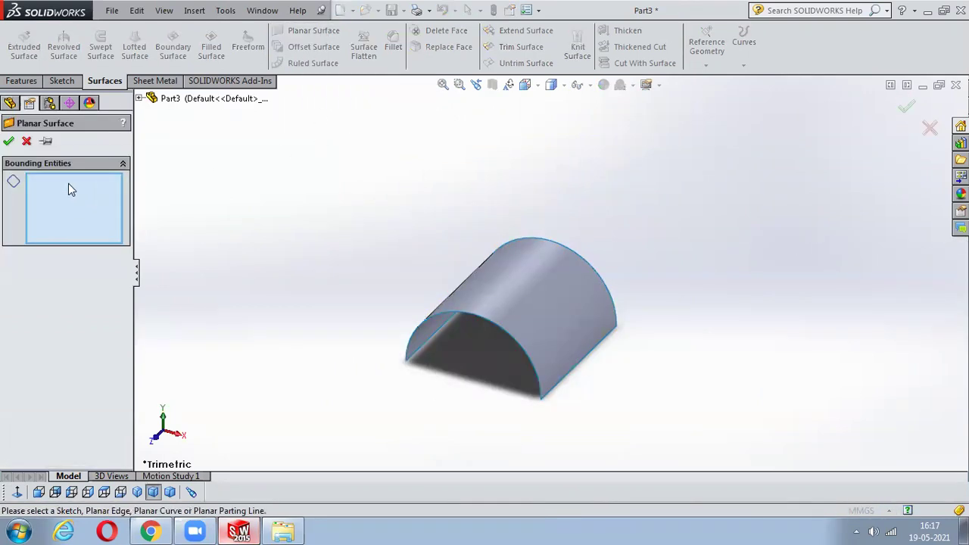
middle_click_drag(493, 295, 614, 306)
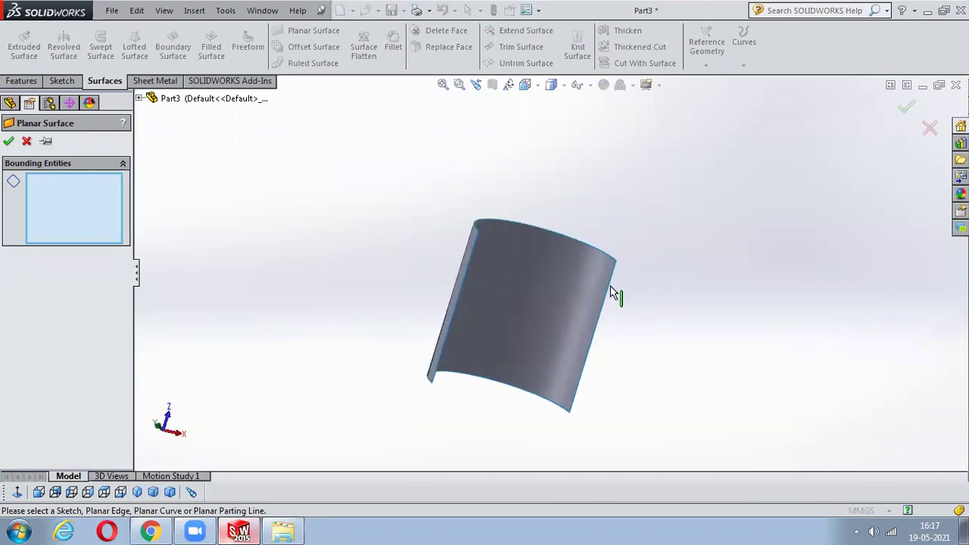
left_click(610, 295)
left_click(463, 272)
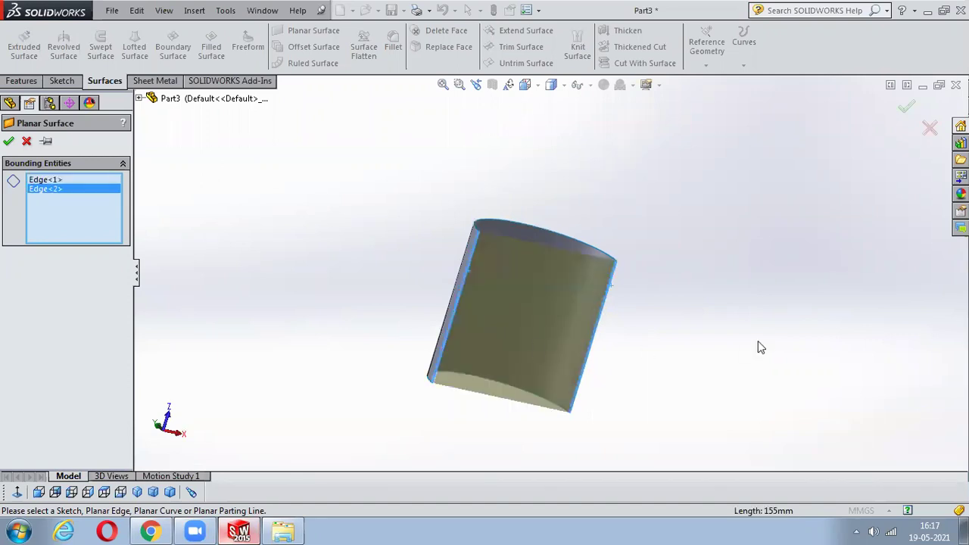
middle_click_drag(638, 216, 612, 321)
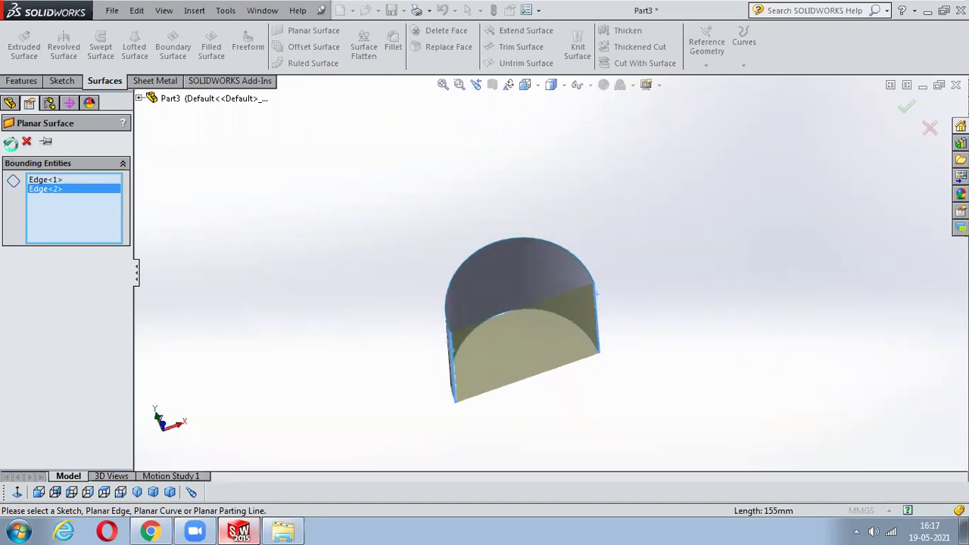
left_click(11, 143)
middle_click_drag(631, 189, 630, 303)
middle_click_drag(723, 182, 579, 309)
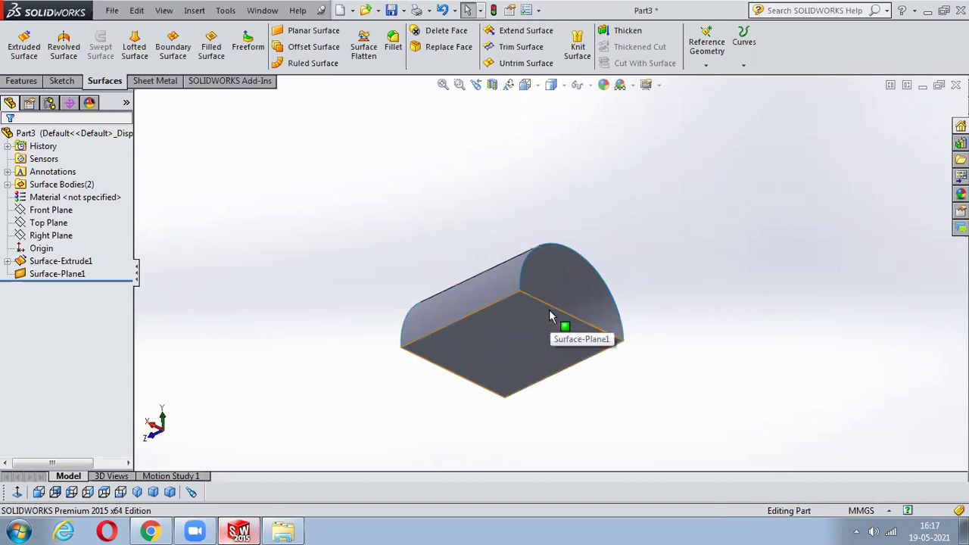
key("ctrl+z")
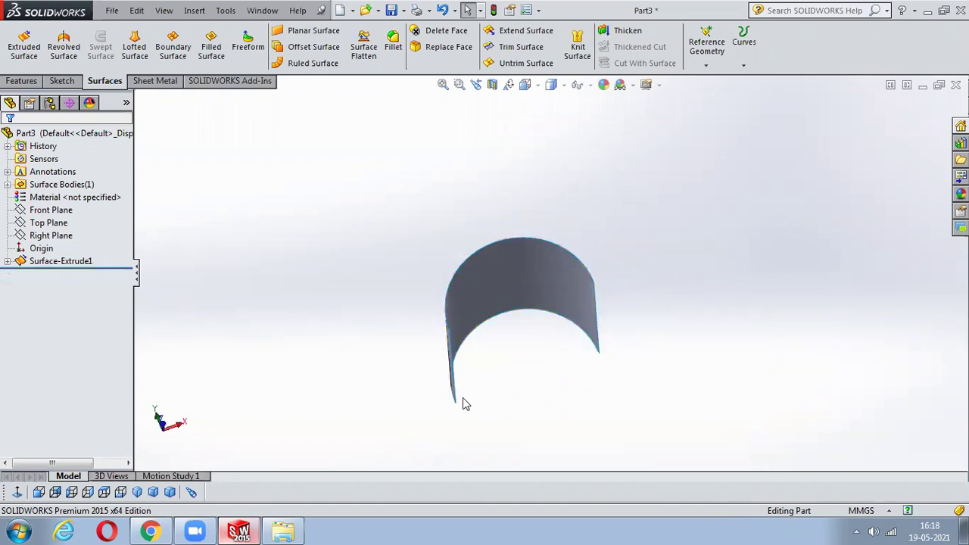
Recreate the planar surface closing the half-cylinder's base from its two straight lower edges
left_click(311, 30)
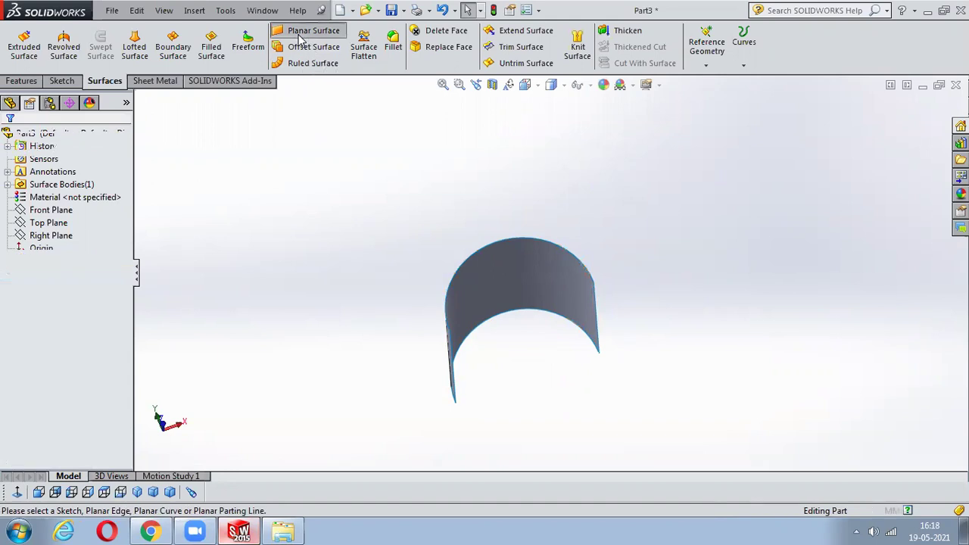
middle_click_drag(383, 208, 460, 380)
left_click(462, 380)
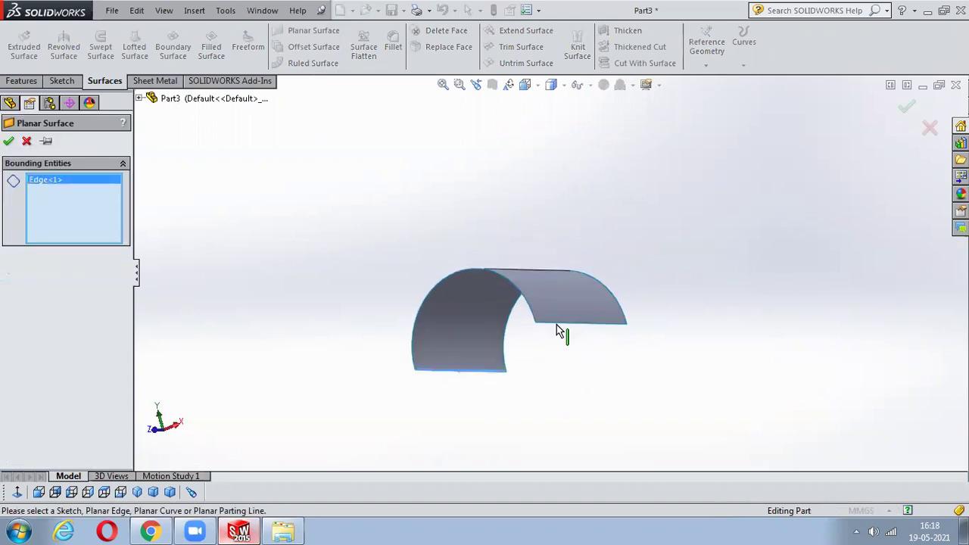
left_click(531, 324)
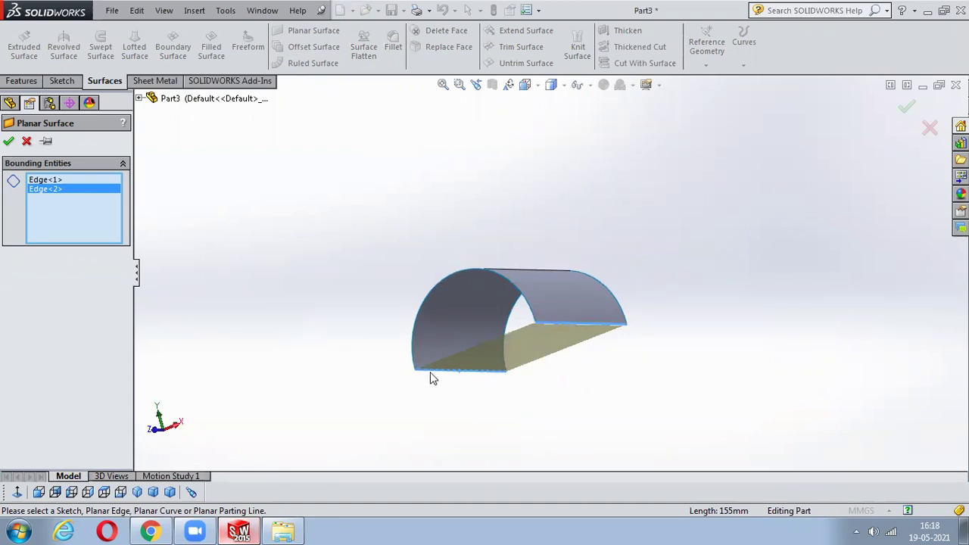
left_click(9, 142)
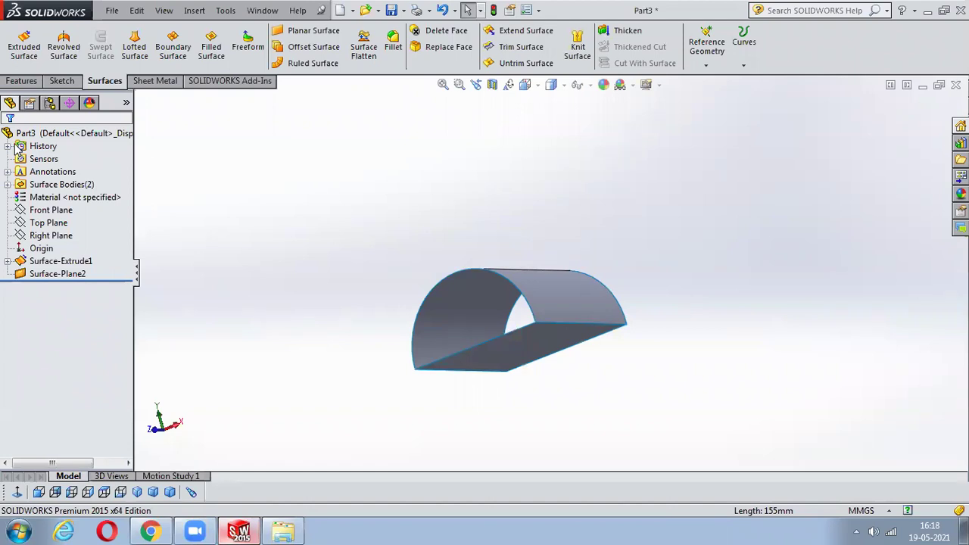
Cap the front end of the half-cylinder with a planar surface bounded by the arc edge and the adjoining base edge
left_click(309, 31)
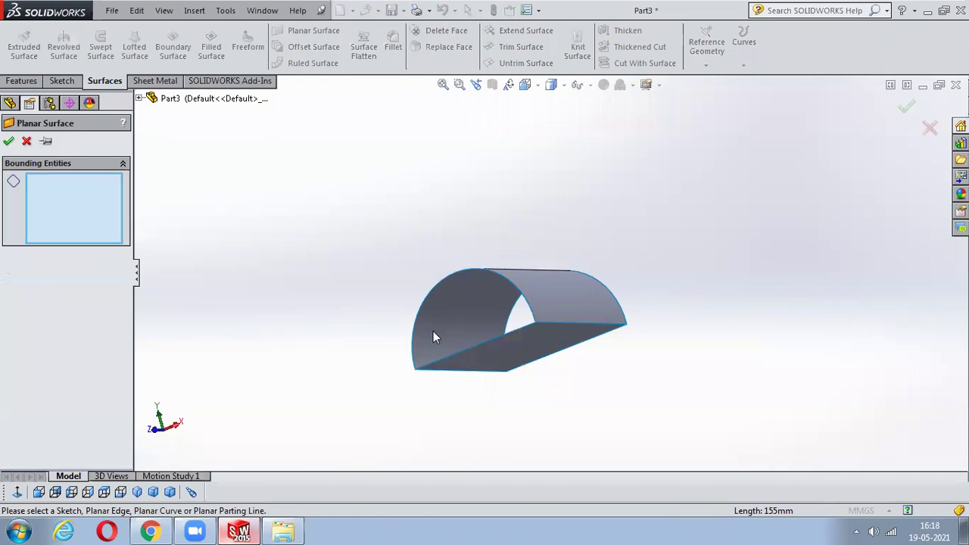
left_click(471, 346)
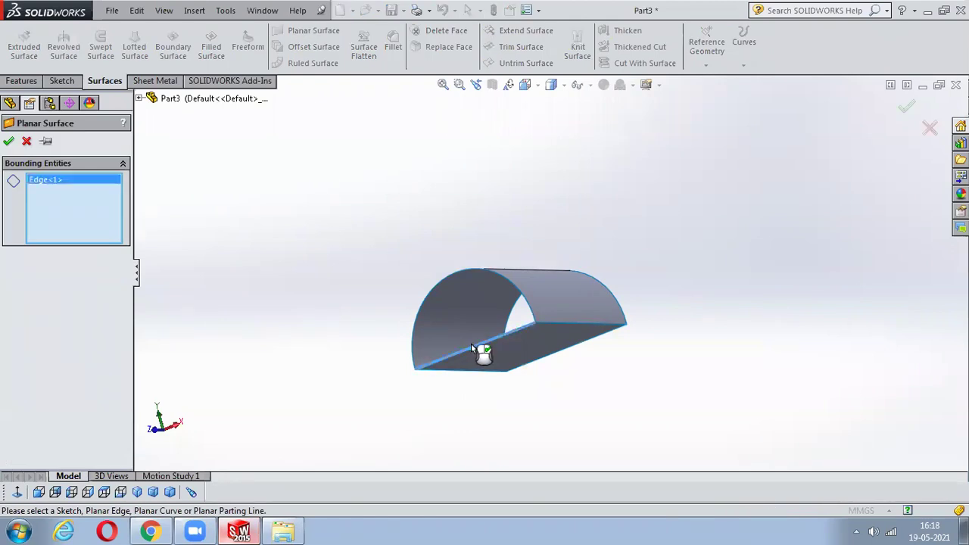
left_click(458, 277)
left_click(8, 140)
middle_click_drag(595, 244, 576, 300)
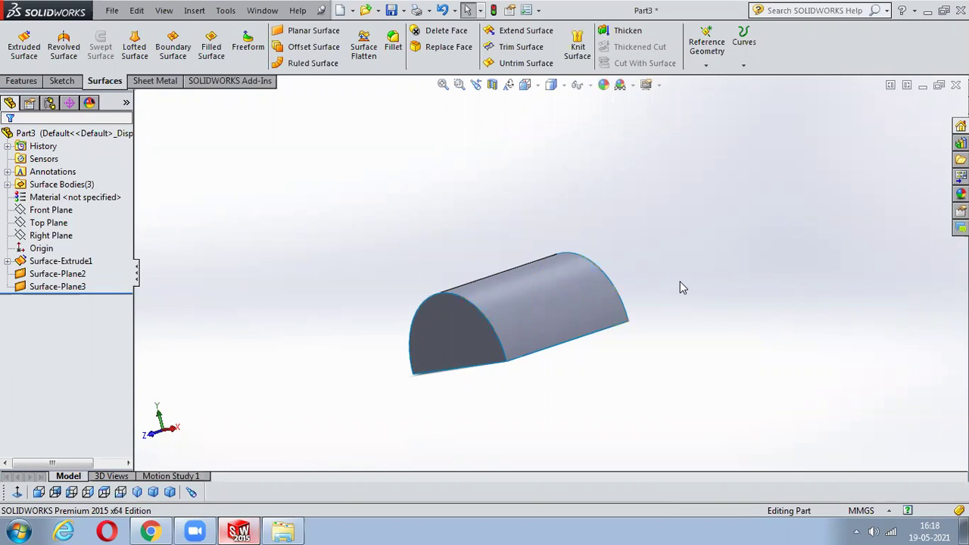
Undo the end-cap and base planar surfaces and show the half-cylinder in isometric view
key("ctrl+z")
key("ctrl+z")
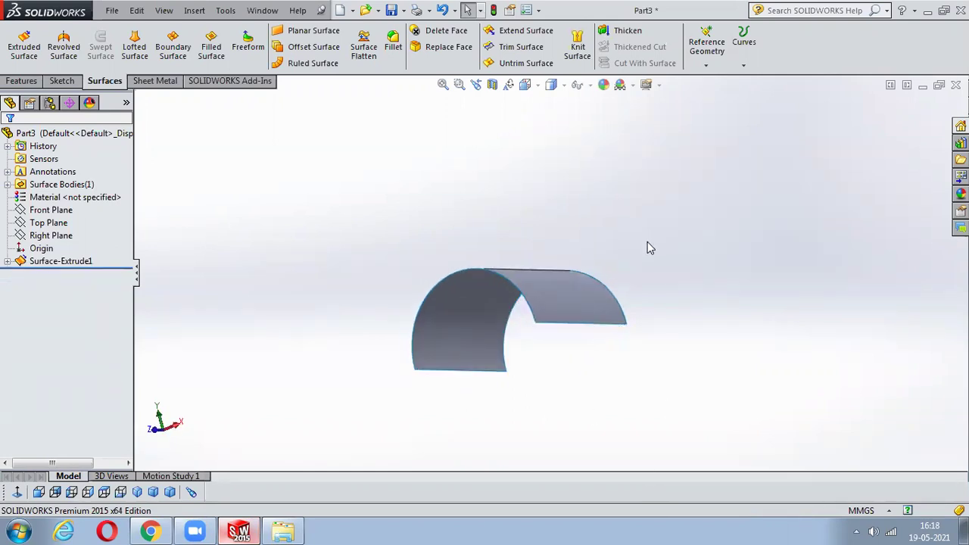
left_click(137, 492)
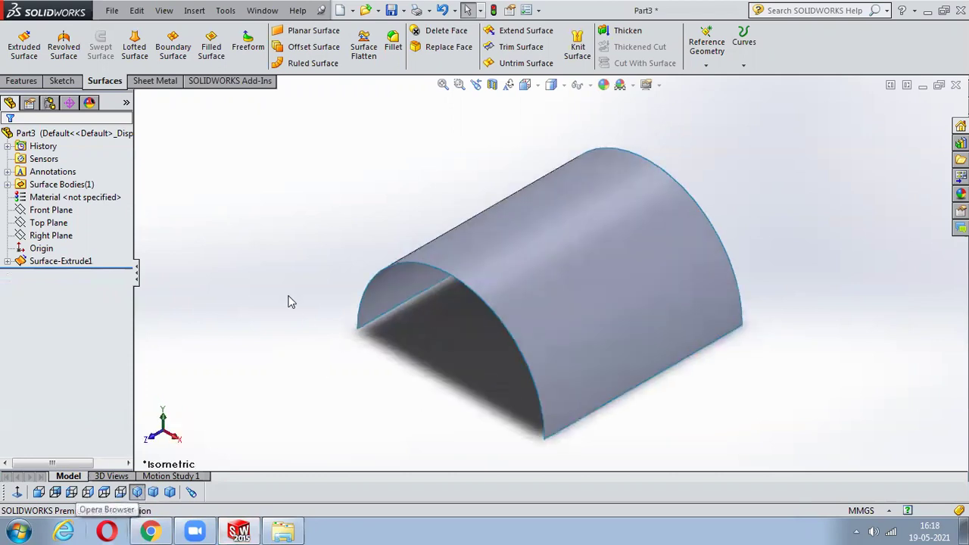
Set up an offset surface from the half-cylinder's curved face, directed outward at a distance of 20 mm
left_click(317, 51)
left_click(615, 262)
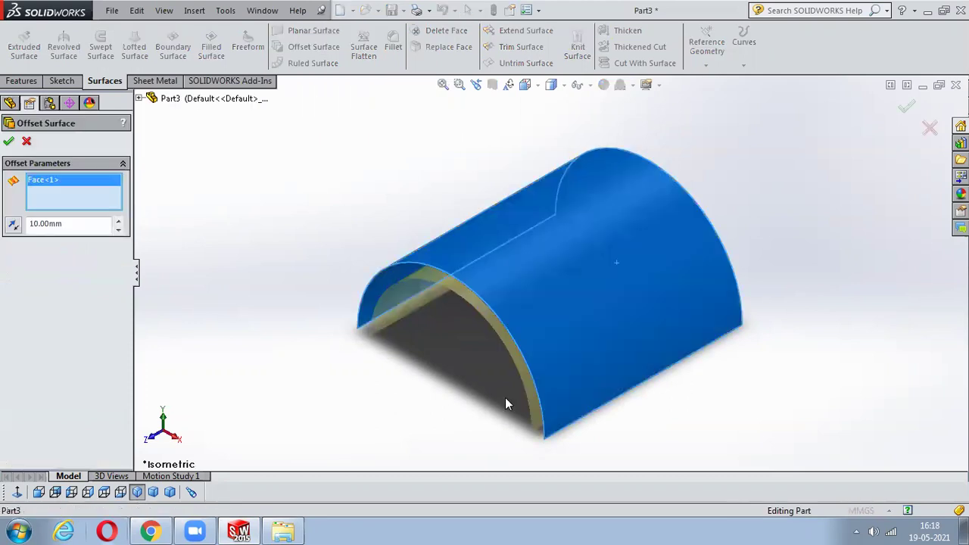
middle_click_drag(506, 404, 542, 336)
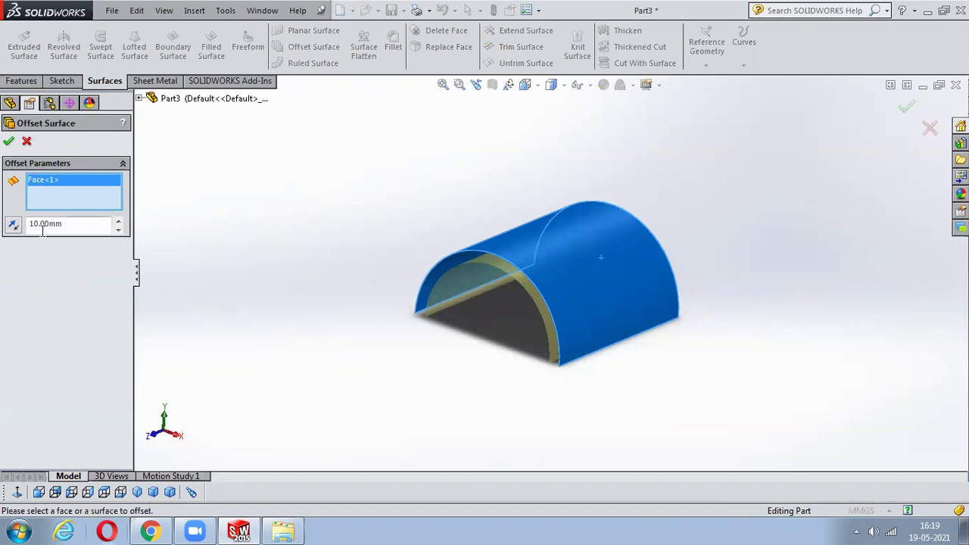
left_click(12, 225)
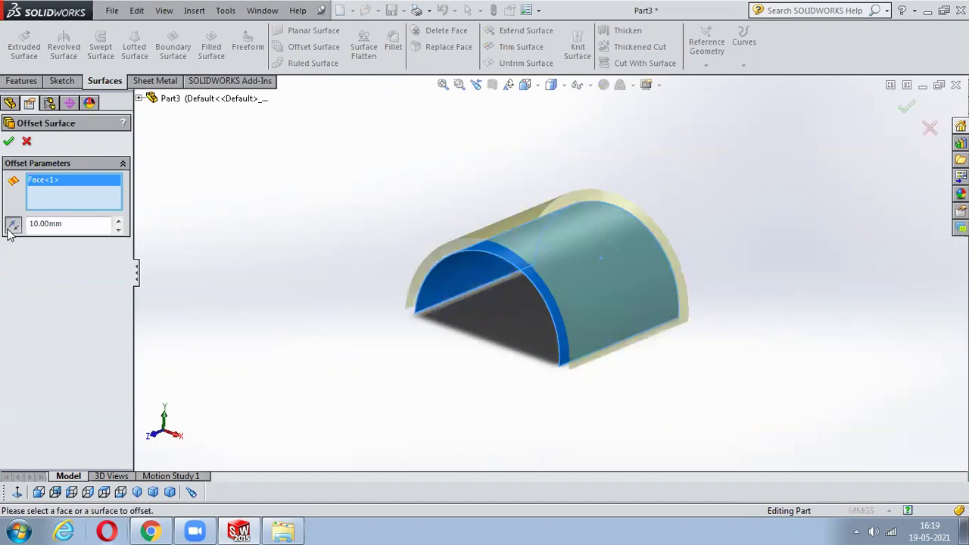
left_click(119, 221)
left_click(119, 221)
left_click(119, 222)
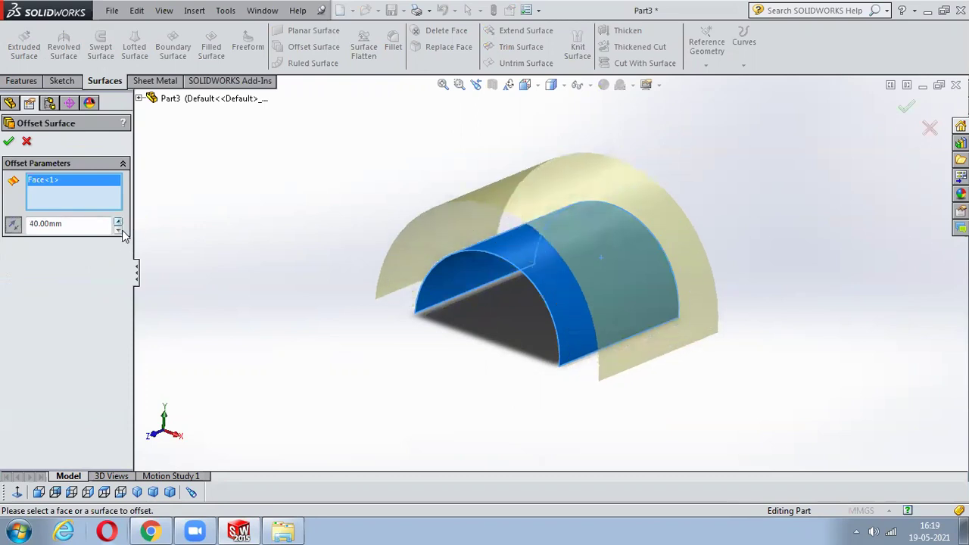
left_click(119, 229)
left_click(119, 229)
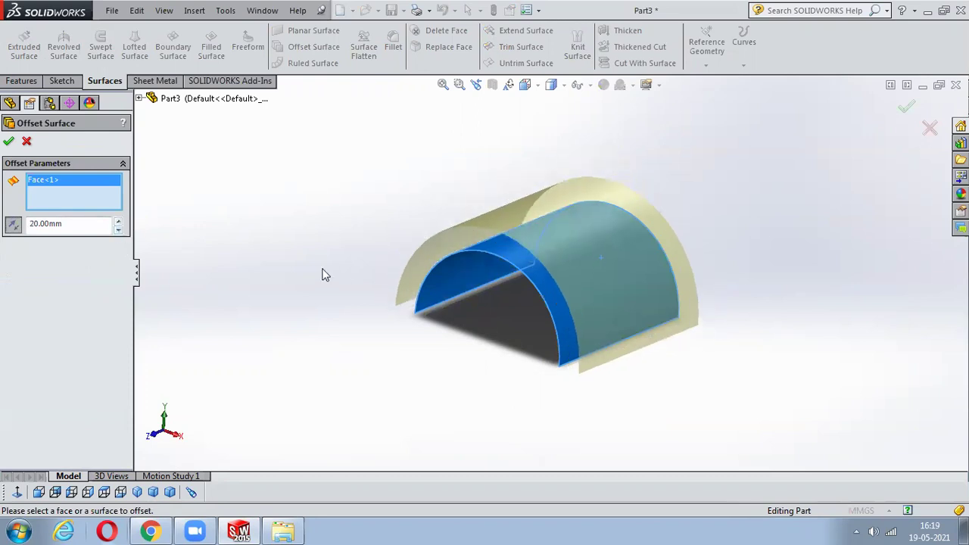
Compare the inward and outward offset directions and create the offset surface on the outer side of the half-cylinder
left_click(13, 225)
left_click(13, 226)
left_click(13, 225)
left_click(13, 225)
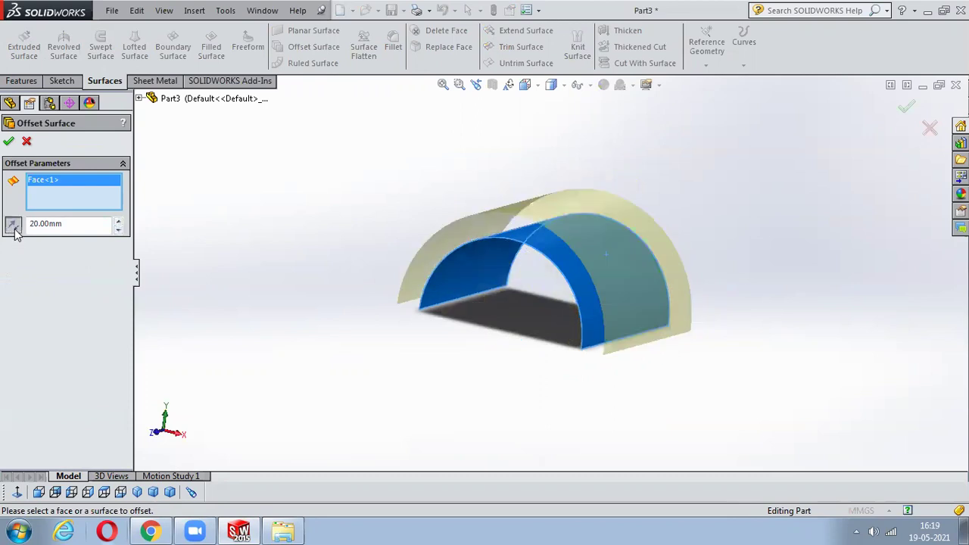
left_click(13, 225)
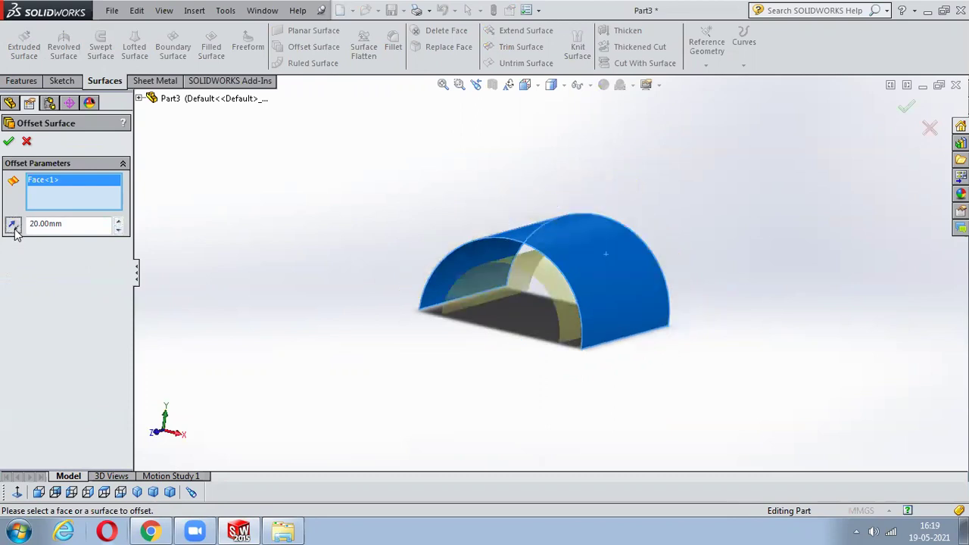
left_click(13, 225)
left_click(9, 141)
left_click(258, 257)
middle_click_drag(262, 276, 676, 290)
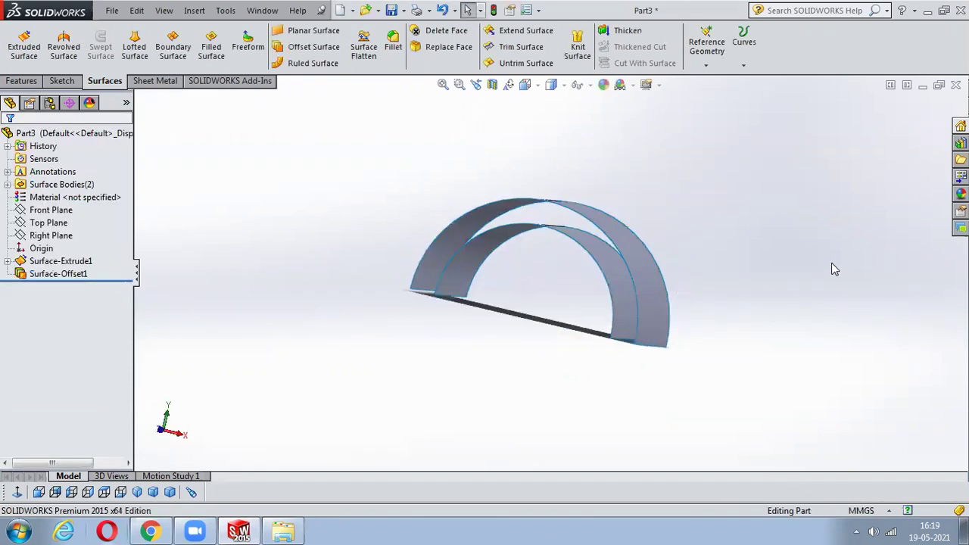
Undo the offset surface and return the half-cylinder to isometric view
key("ctrl+z")
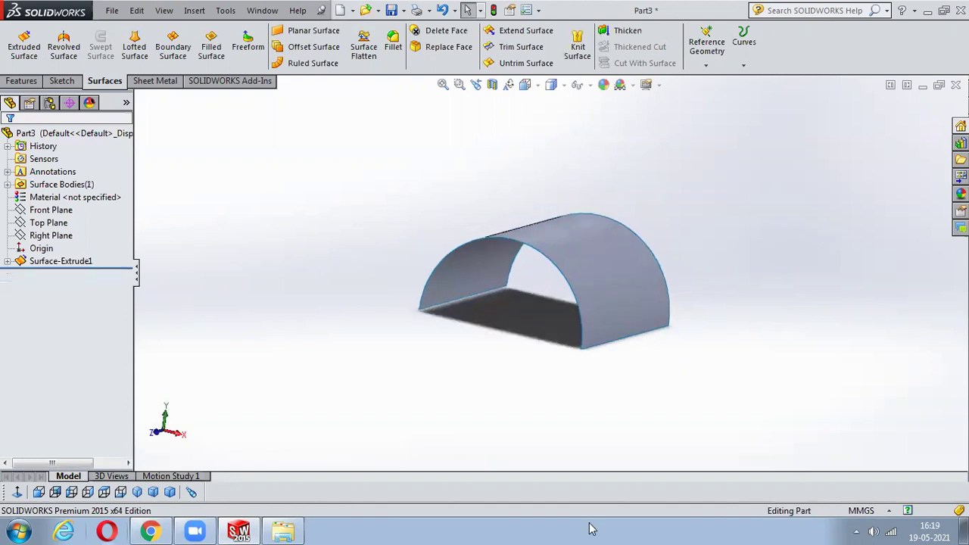
left_click(137, 492)
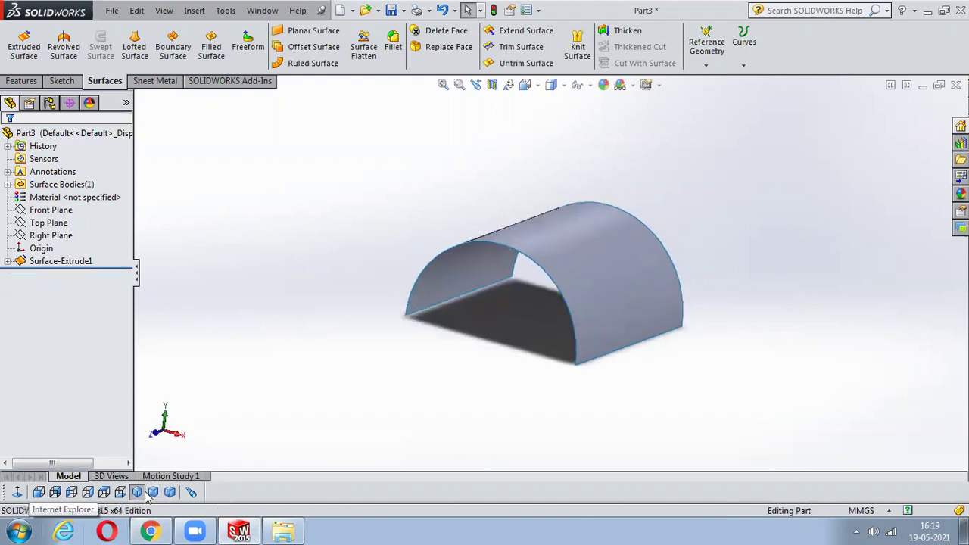
left_click(552, 326)
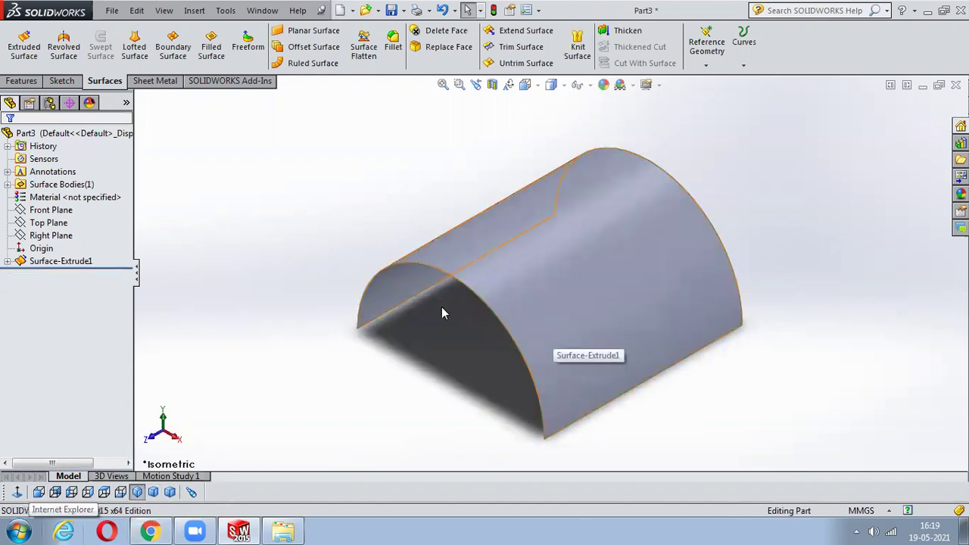
Create a Tangent to Surface ruled surface extending 70 mm from one straight lower edge of the half-cylinder
left_click(319, 67)
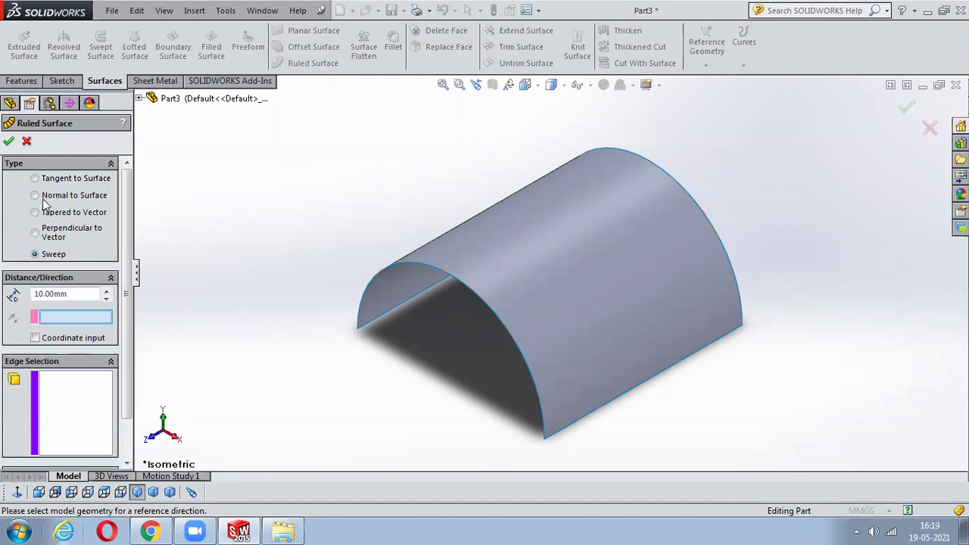
left_click(35, 179)
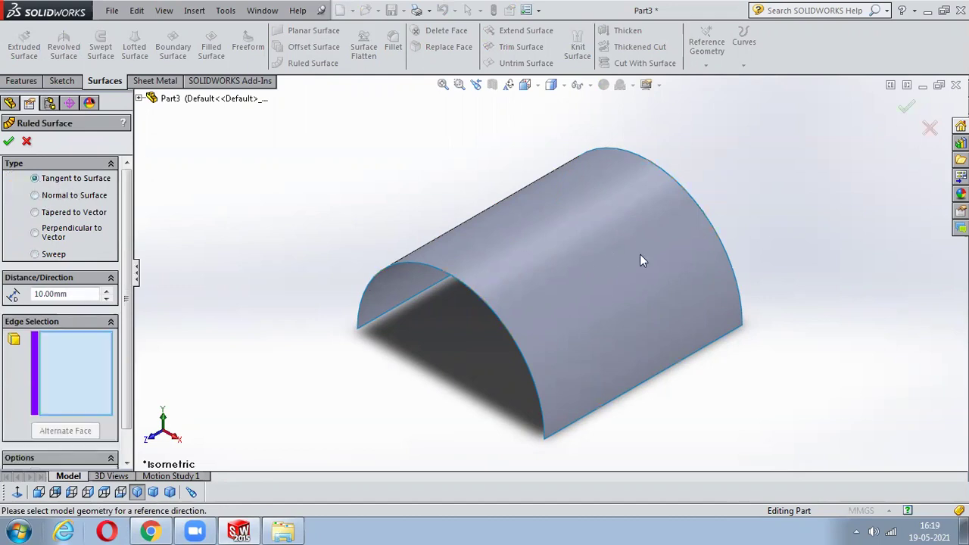
middle_click_drag(697, 384, 727, 336)
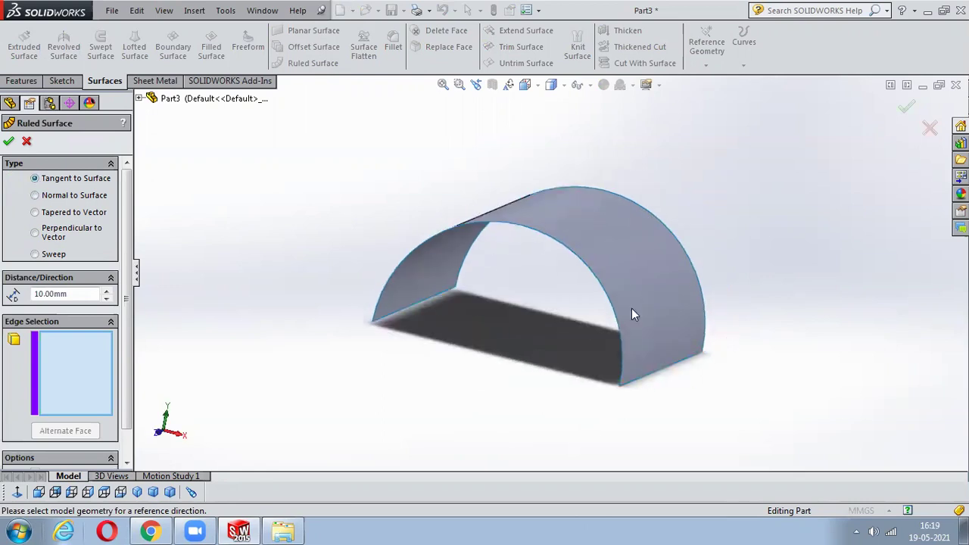
left_click(672, 366)
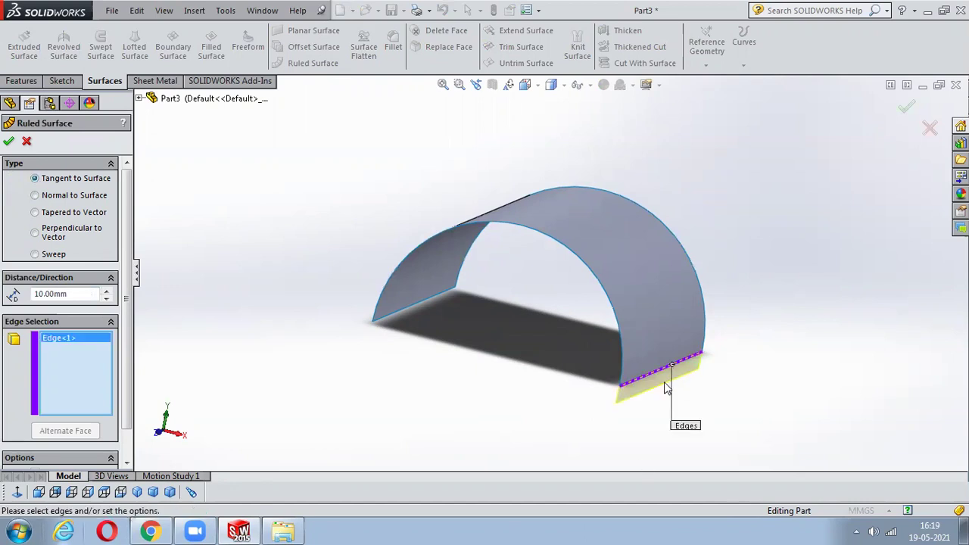
scroll(665, 387, "up", 2)
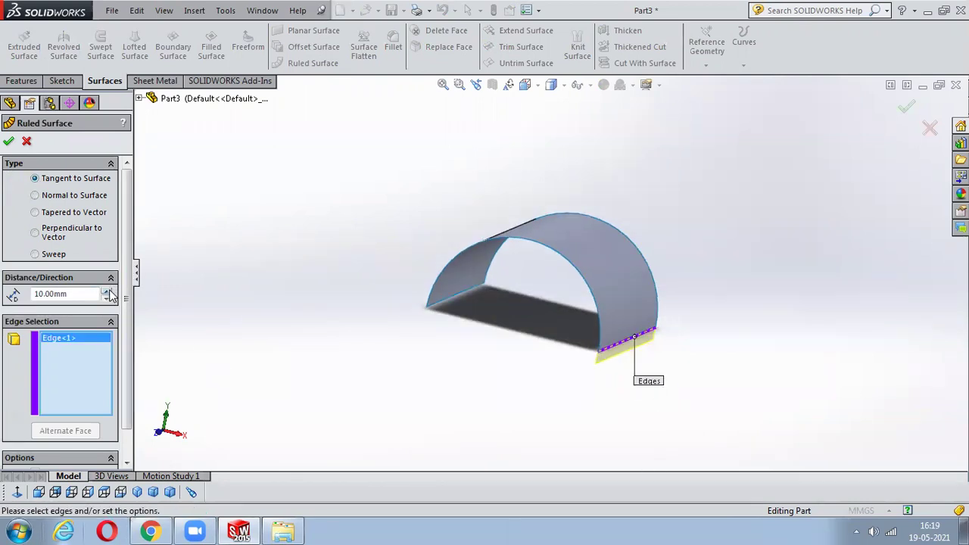
scroll(109, 296, "up", 6)
middle_click_drag(598, 364, 612, 353)
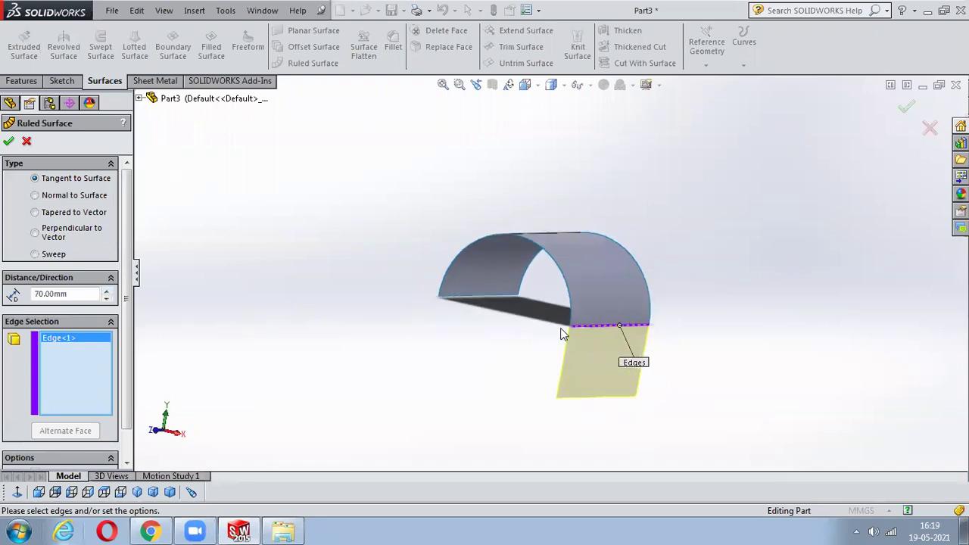
left_click(8, 142)
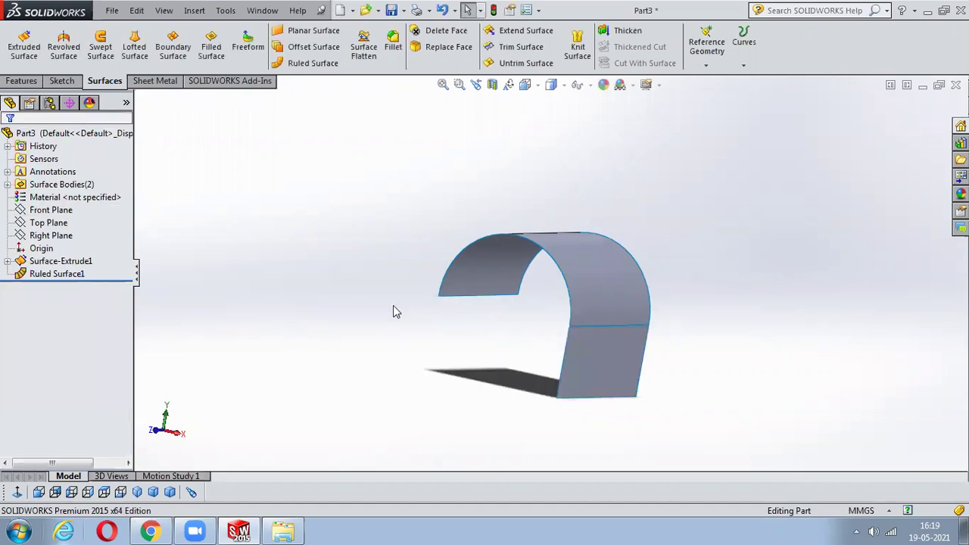
Undo the ruled surface and restore the isometric view of the half-cylinder
key("ctrl+z")
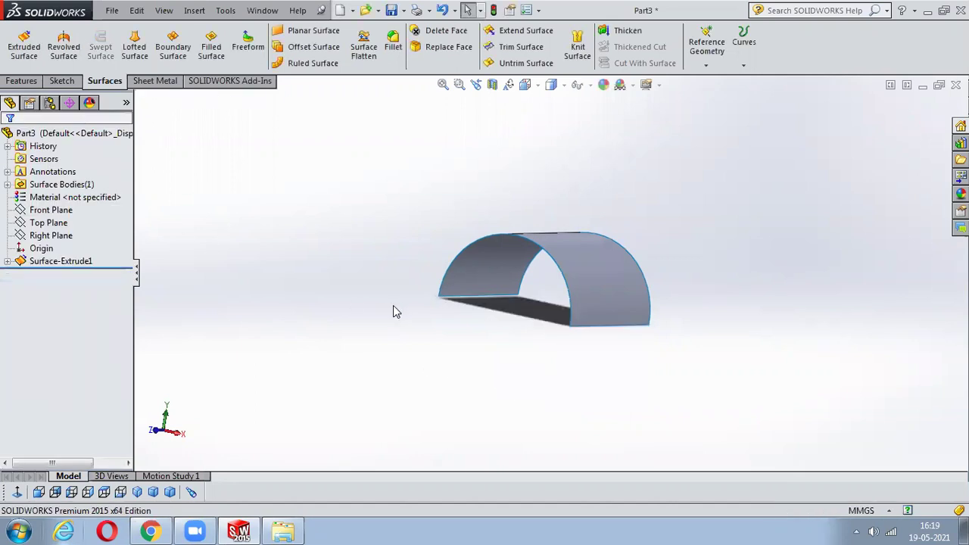
left_click(140, 493)
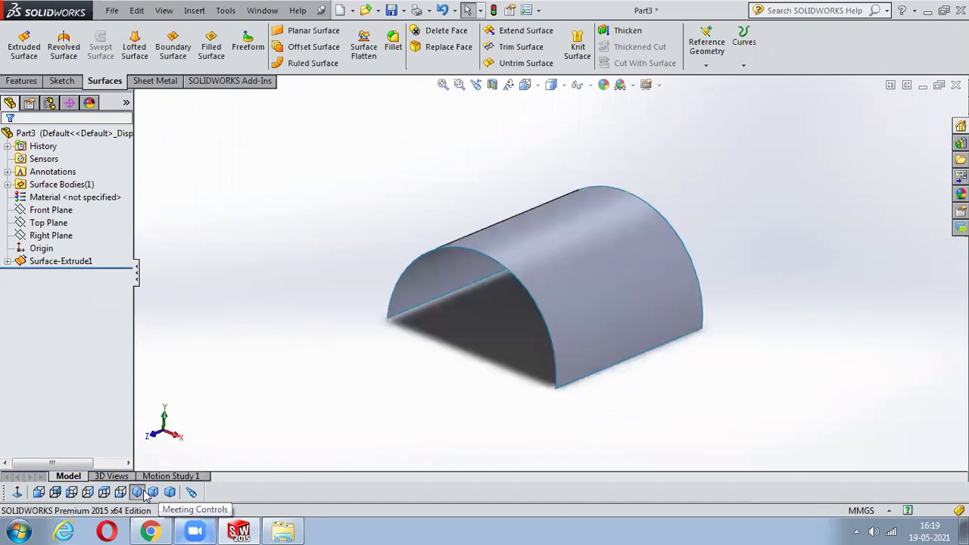
Create a Normal to Surface ruled surface extending 70 mm outward from the near straight lower edge of the half-cylinder
left_click(313, 63)
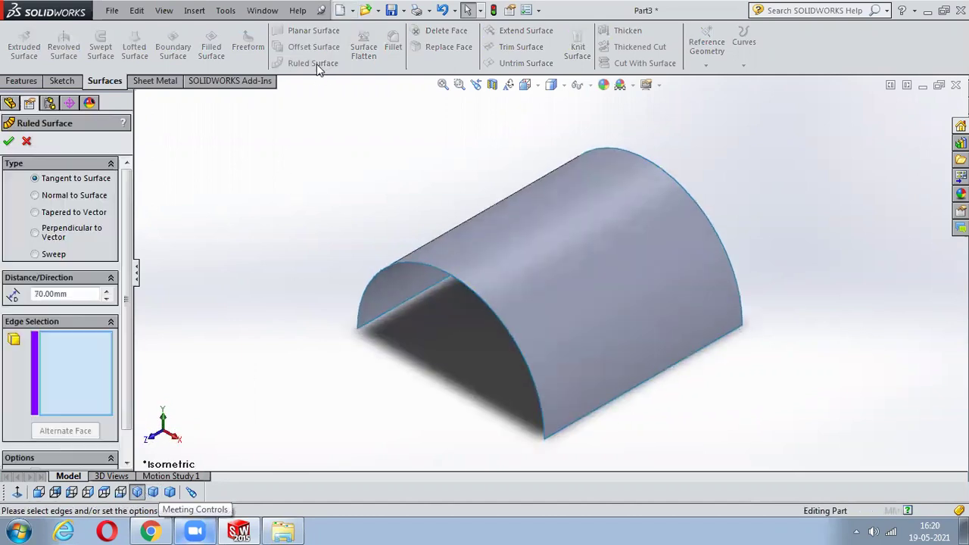
left_click(78, 195)
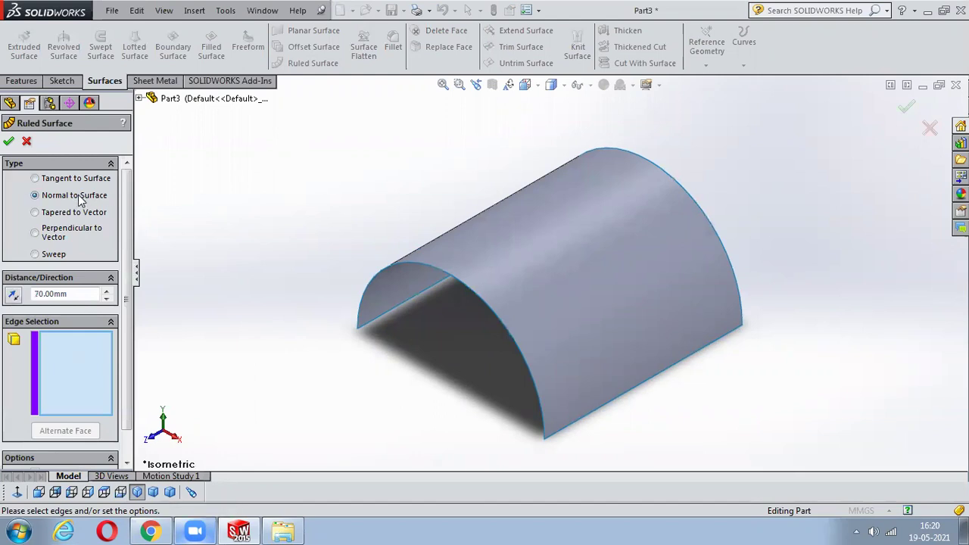
scroll(391, 236, "up", 2)
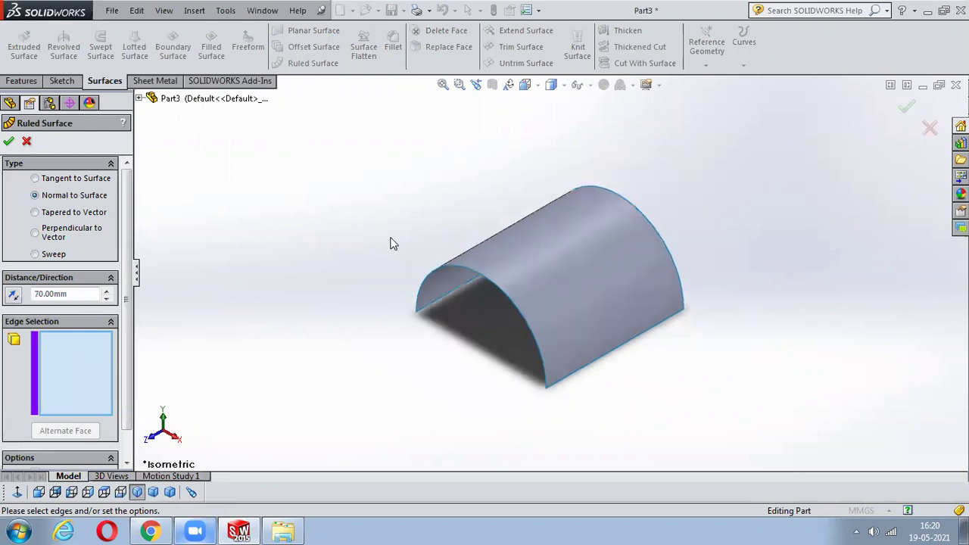
left_click(599, 370)
middle_click_drag(466, 388, 502, 343)
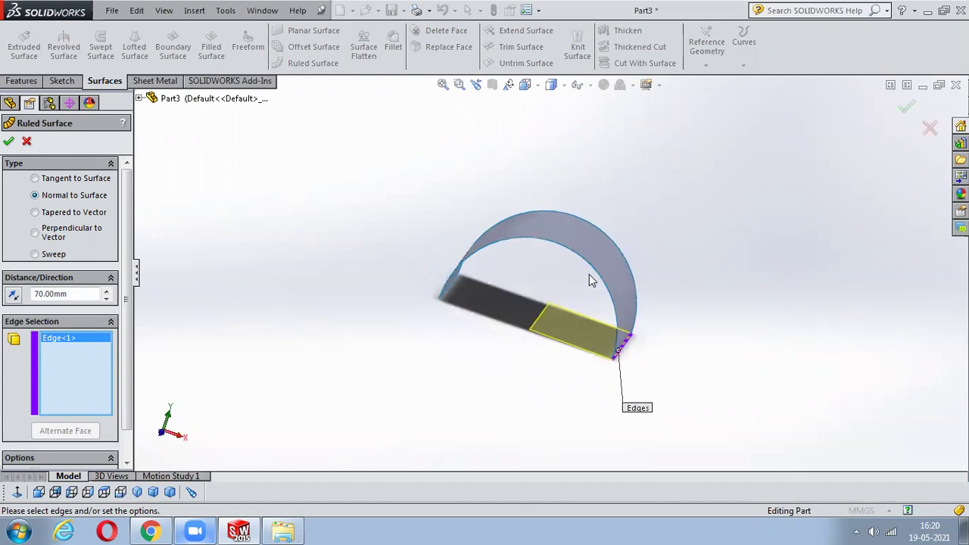
left_click(12, 296)
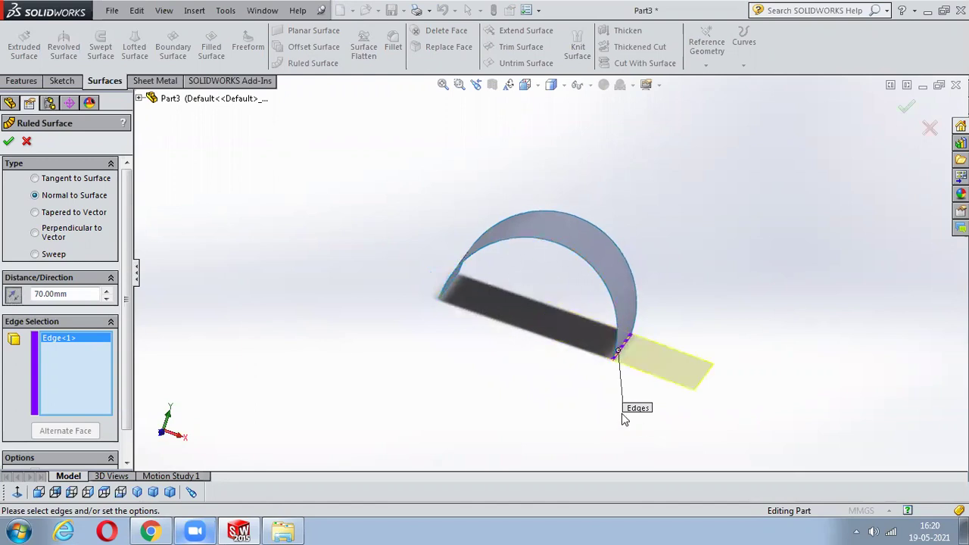
left_click(907, 108)
middle_click_drag(691, 308, 750, 417)
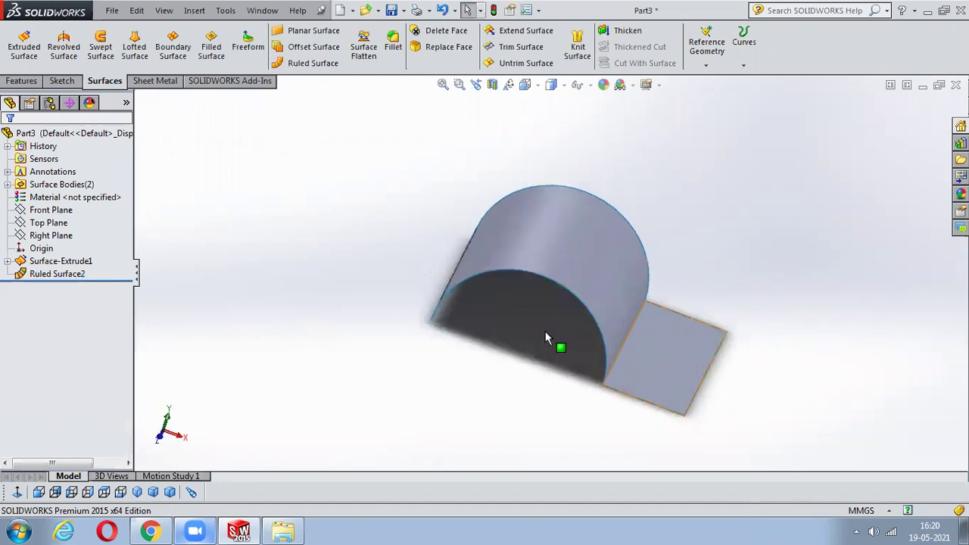
Create a second Normal to Surface ruled surface extending 70 mm outward from the opposite straight lower edge
left_click(312, 30)
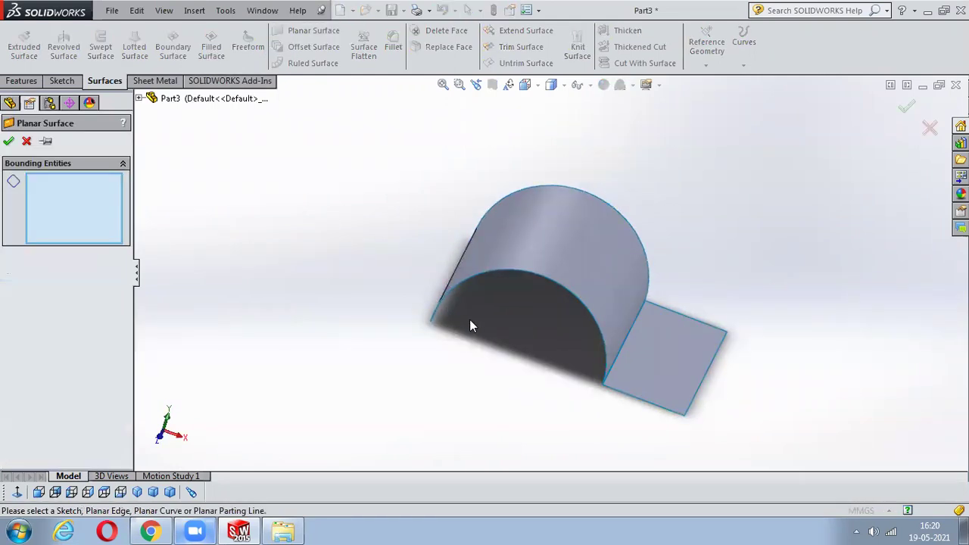
left_click(26, 141)
left_click(312, 63)
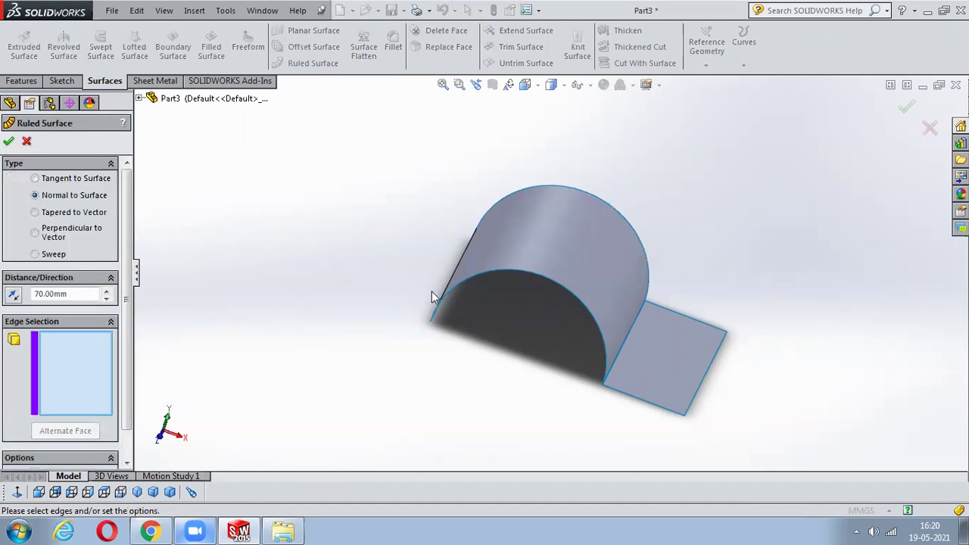
middle_click_drag(428, 305, 459, 309)
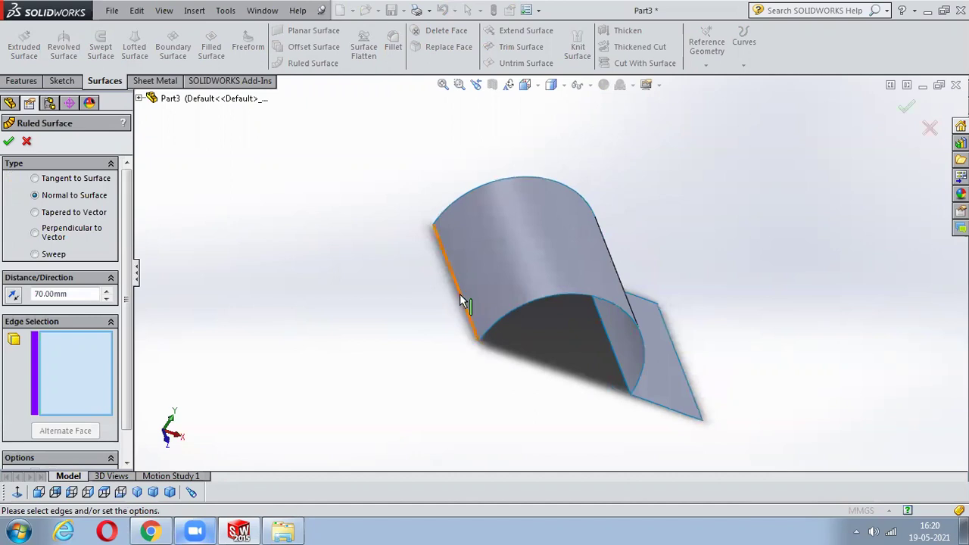
left_click(461, 293)
left_click(14, 295)
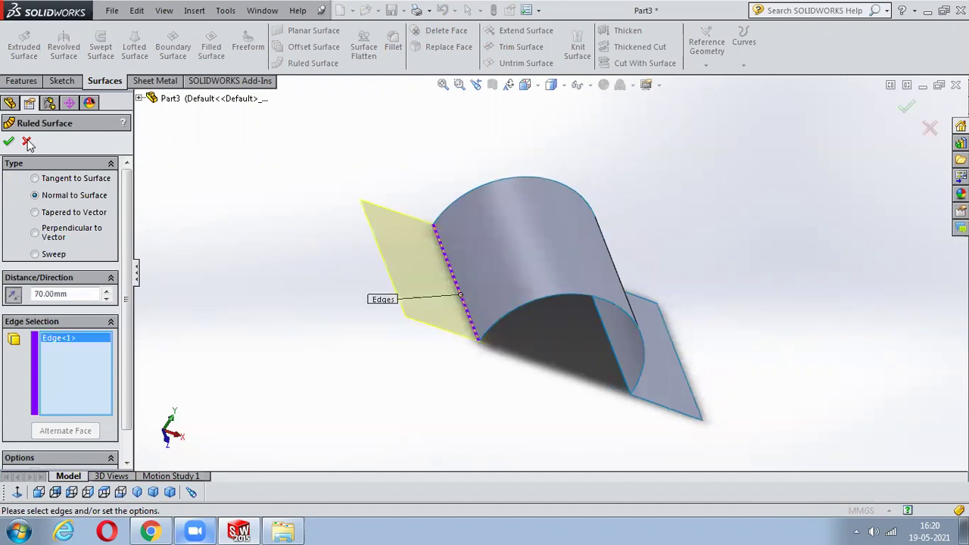
left_click(8, 141)
middle_click_drag(609, 219, 550, 177)
Undo both normal ruled surfaces on the lower edges and return the half-cylinder to isometric view
key("ctrl+z")
middle_click_drag(573, 257, 617, 365)
key("ctrl+z")
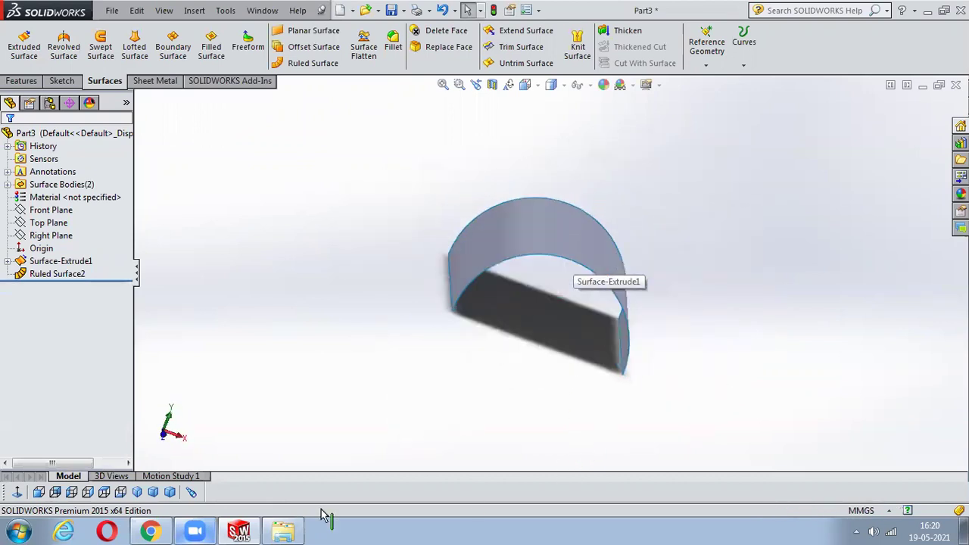
left_click(137, 492)
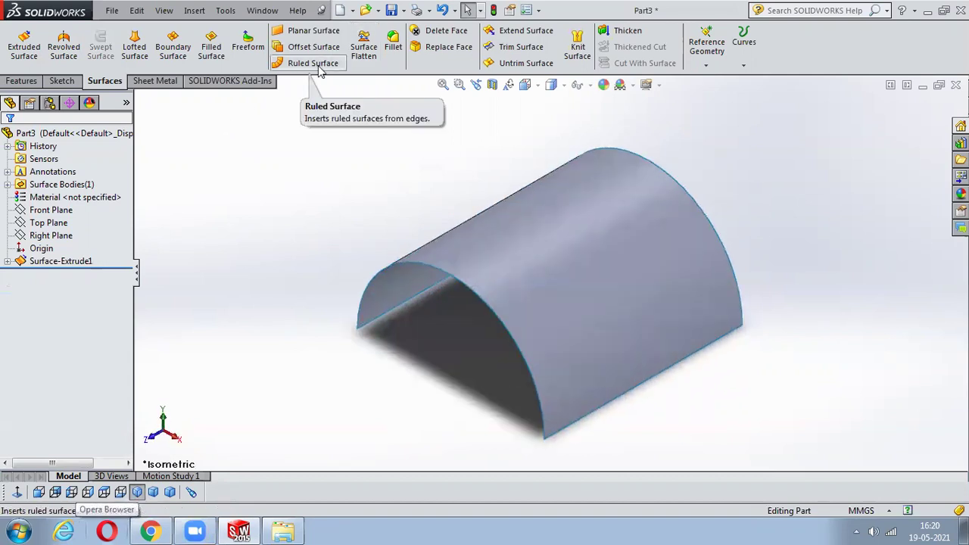
Create a Normal to Surface ruled surface extending 70 mm outward from the front arched edge and inspect the resulting flange
left_click(319, 66)
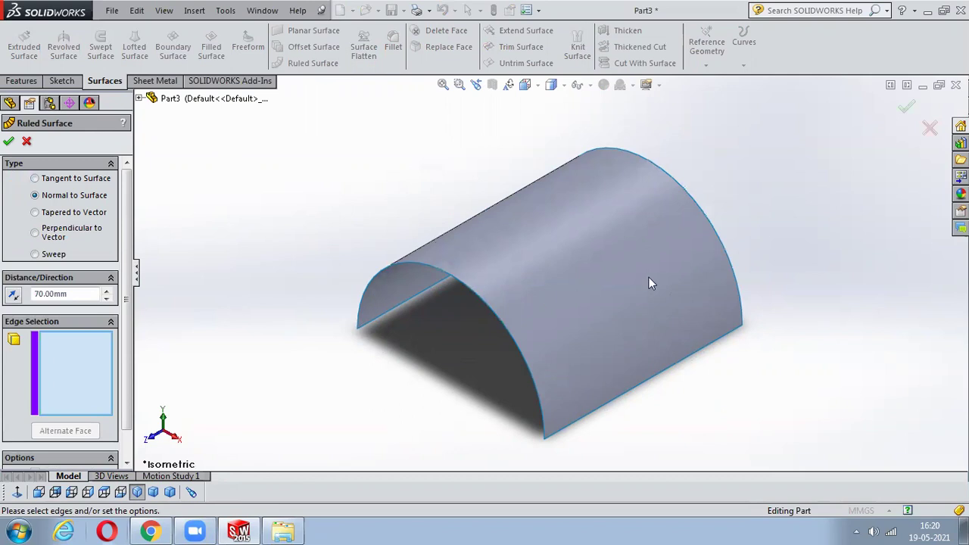
middle_click_drag(581, 367, 657, 379)
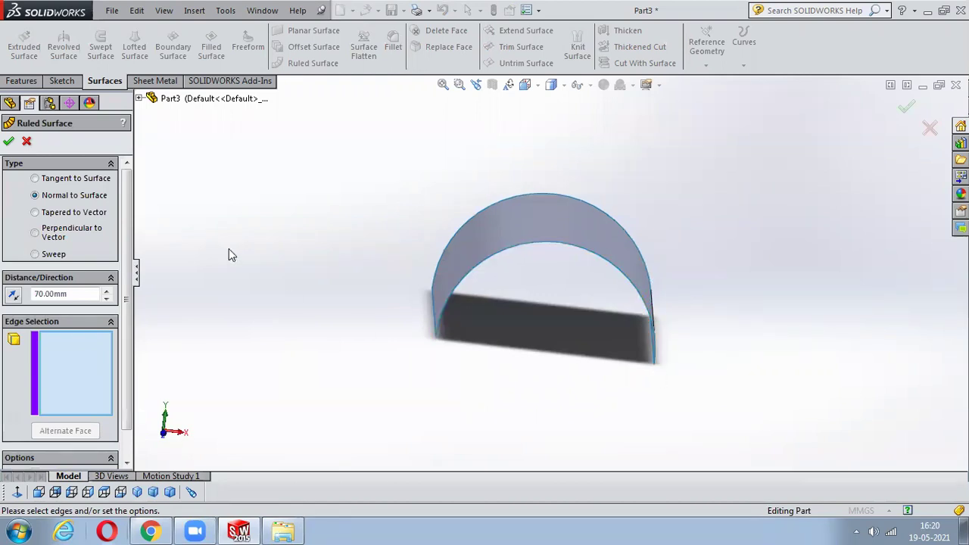
middle_click_drag(624, 431, 595, 389)
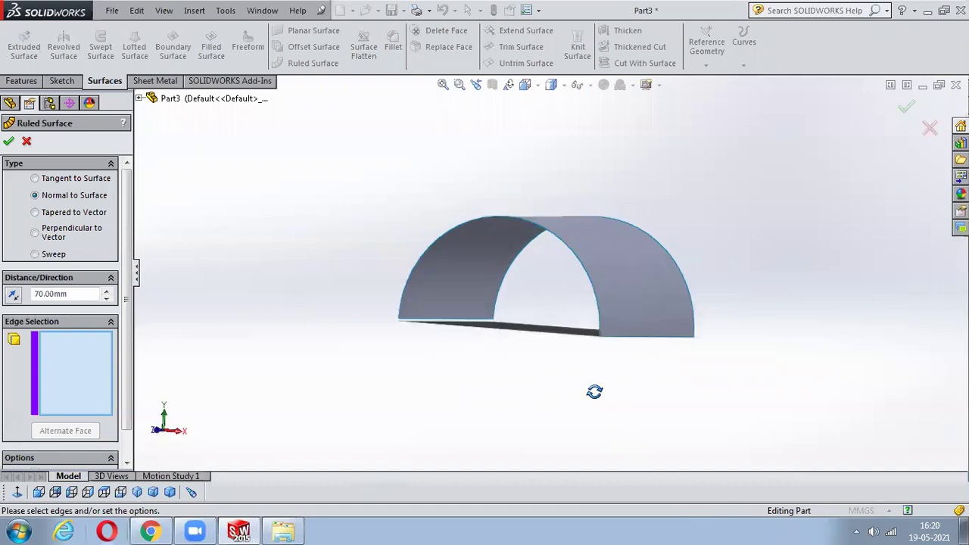
left_click(505, 219)
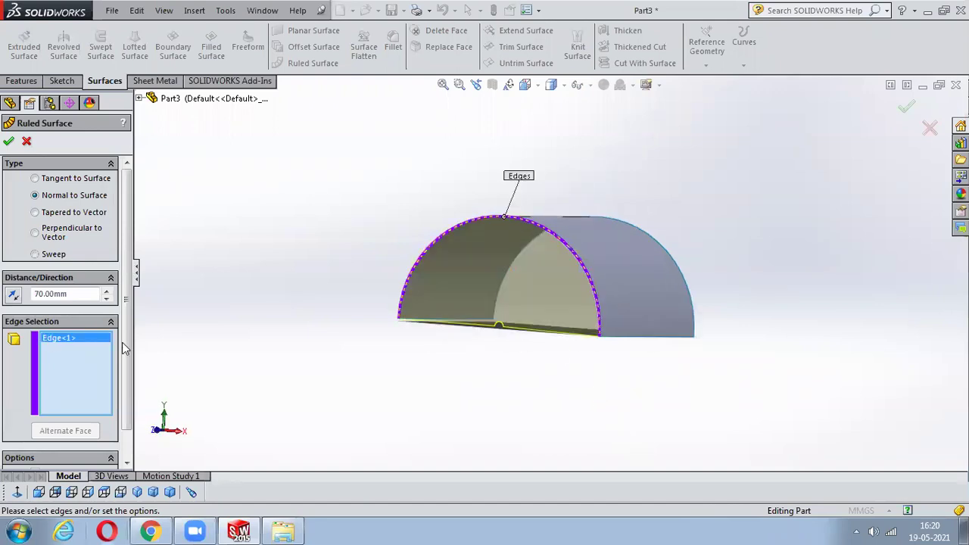
left_click(12, 295)
middle_click_drag(718, 288, 649, 365)
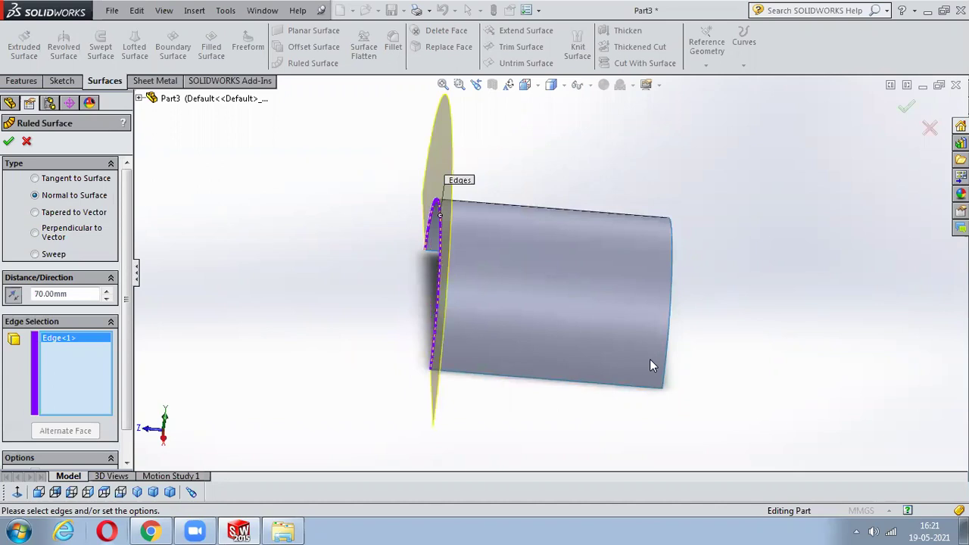
left_click(905, 107)
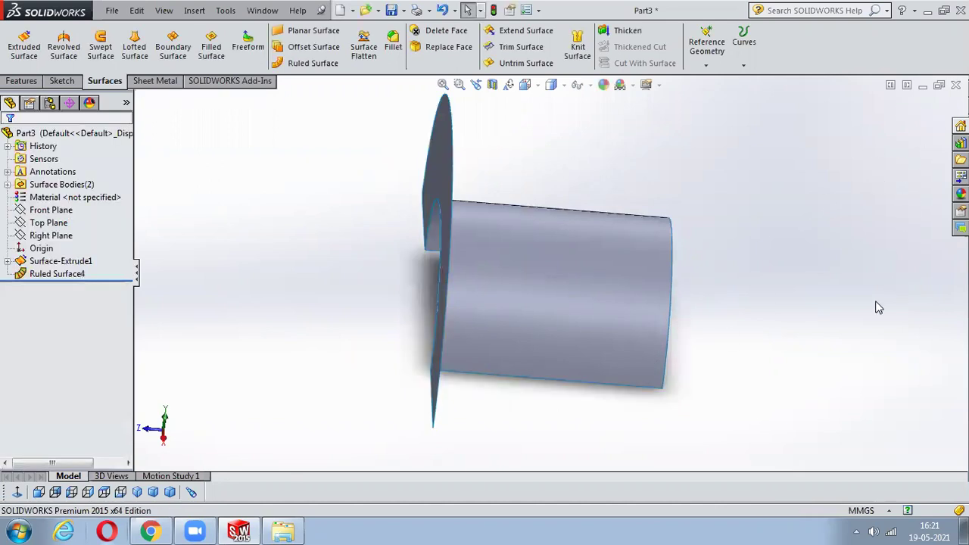
middle_click_drag(557, 313, 760, 414)
middle_click_drag(386, 375, 573, 446)
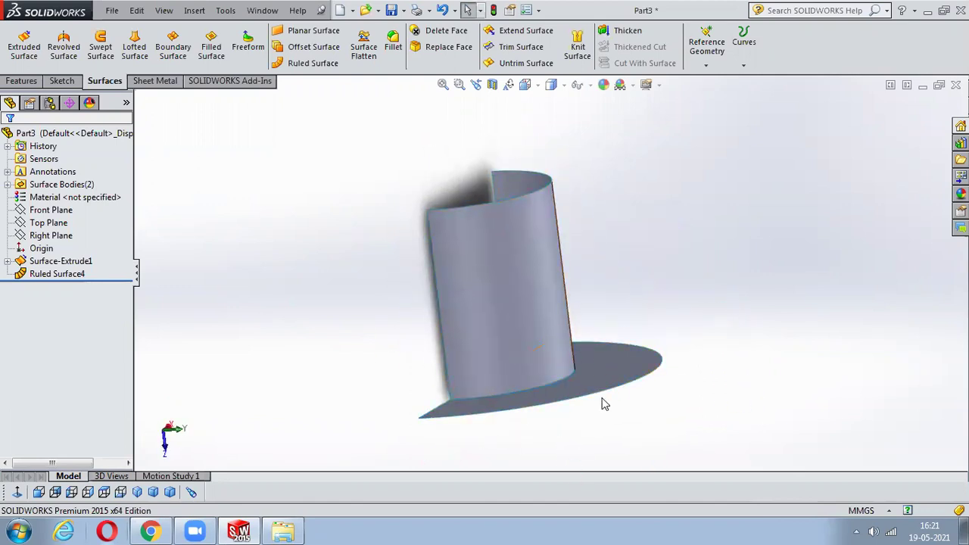
middle_click_drag(603, 402, 544, 240)
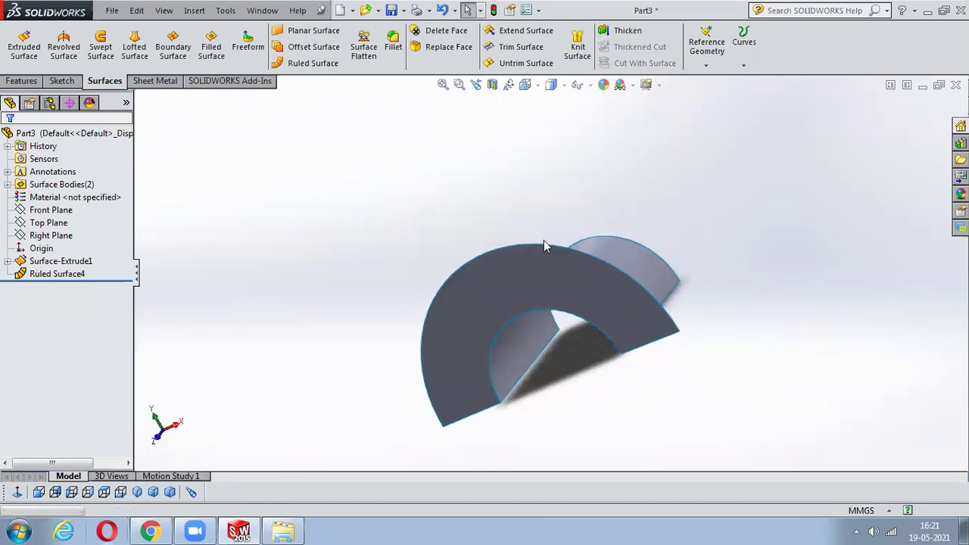
Undo the flange on the arched edge and restore the isometric view
key("ctrl+z")
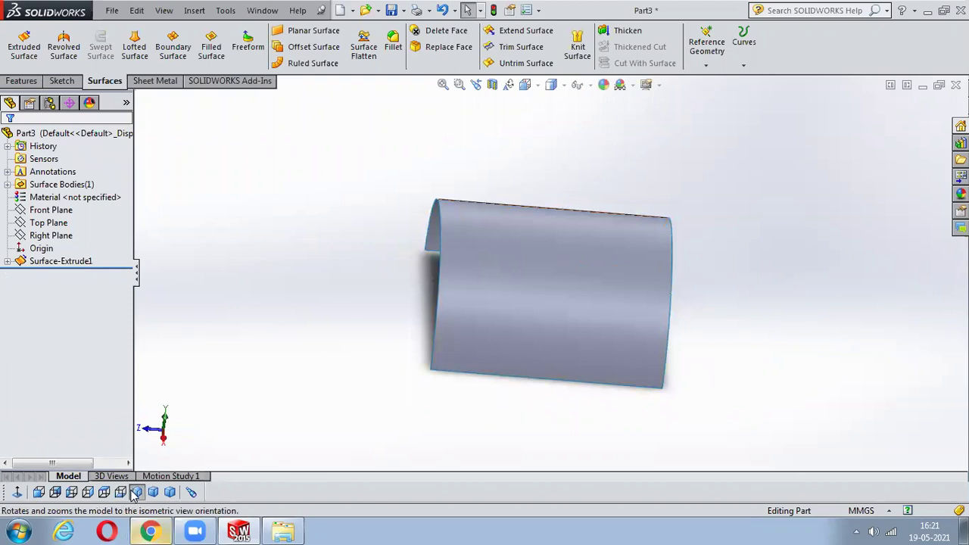
left_click(136, 492)
Set up a Tapered to Vector ruled surface on the front arched edge, using the far straight lower edge as reference vector and reversing it outward
left_click(314, 63)
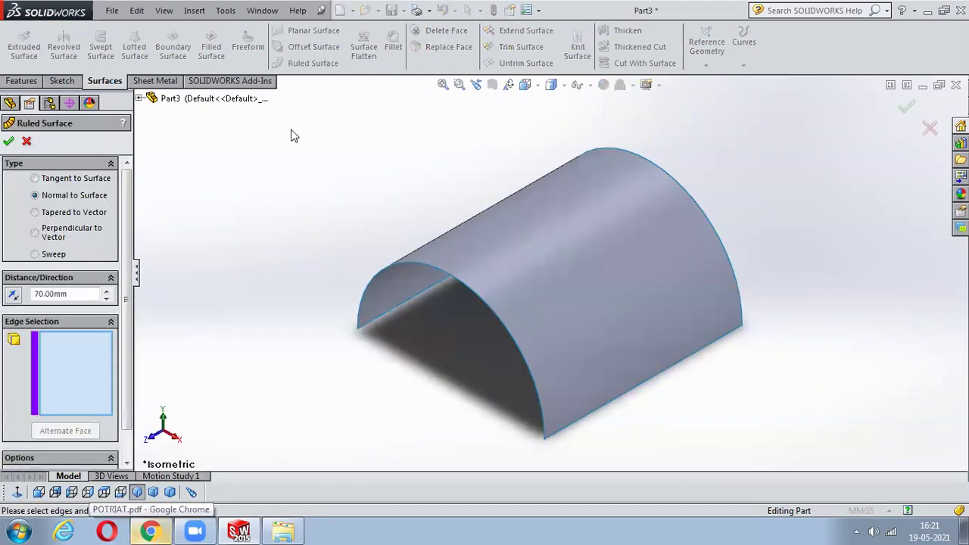
left_click(76, 213)
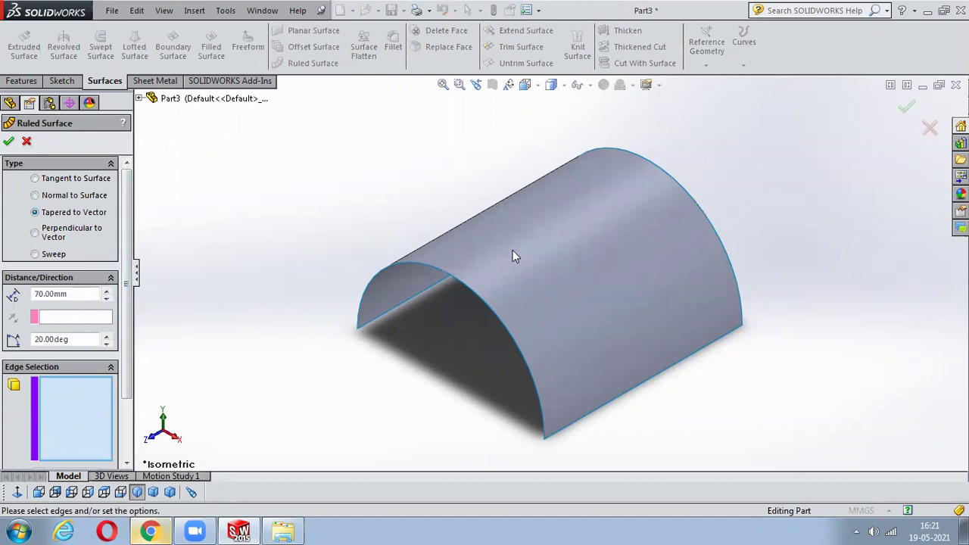
left_click(466, 288)
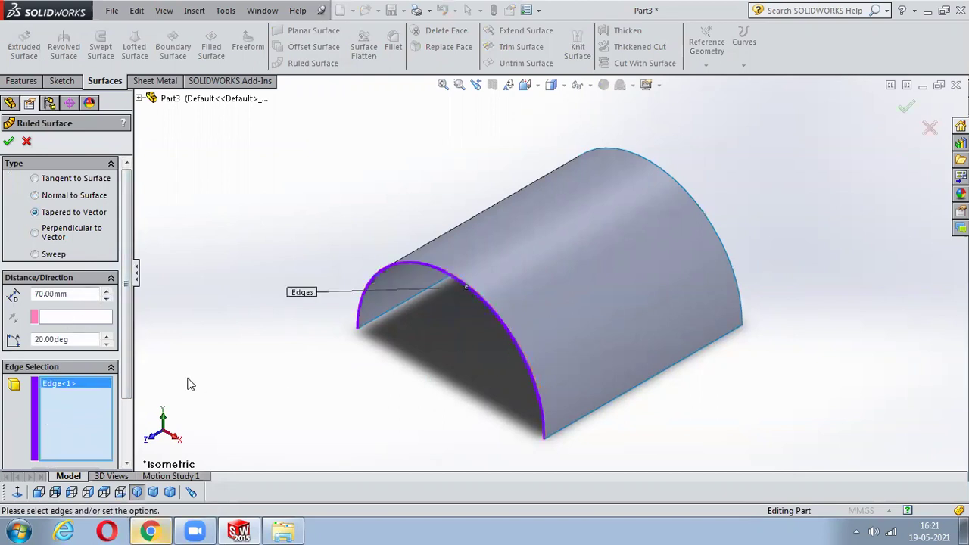
left_click(71, 318)
left_click(406, 310)
middle_click_drag(406, 311, 534, 294)
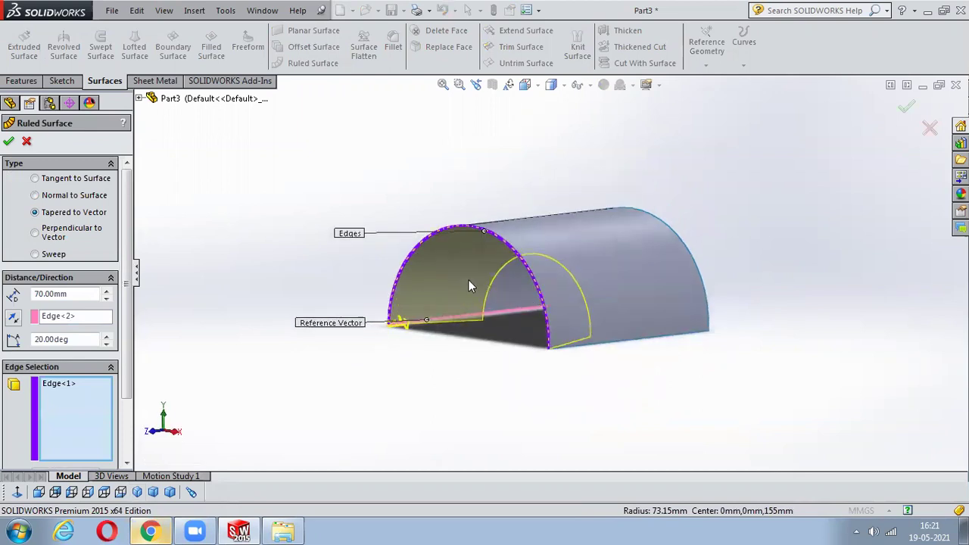
left_click(14, 318)
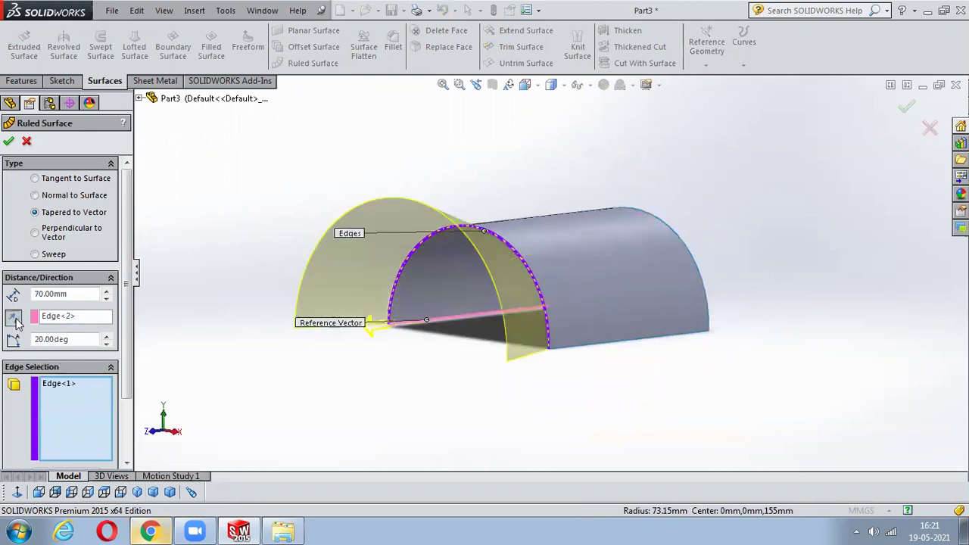
middle_click_drag(458, 335, 432, 380)
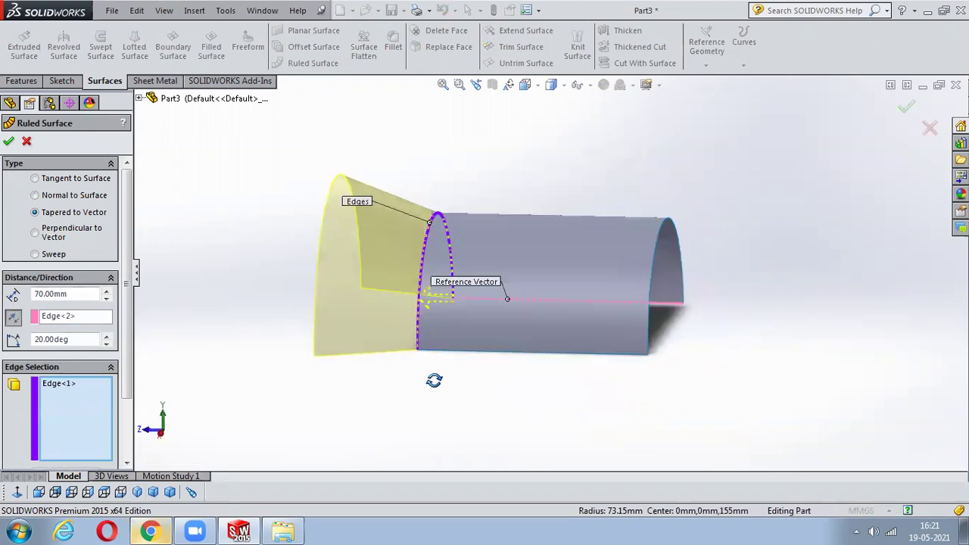
Set the tapered ruled surface's distance to 130 mm and its angle to 33 degrees, create it and inspect the flared shape
left_click(107, 290)
left_click(107, 291)
left_click(107, 290)
left_click(107, 291)
left_click(106, 291)
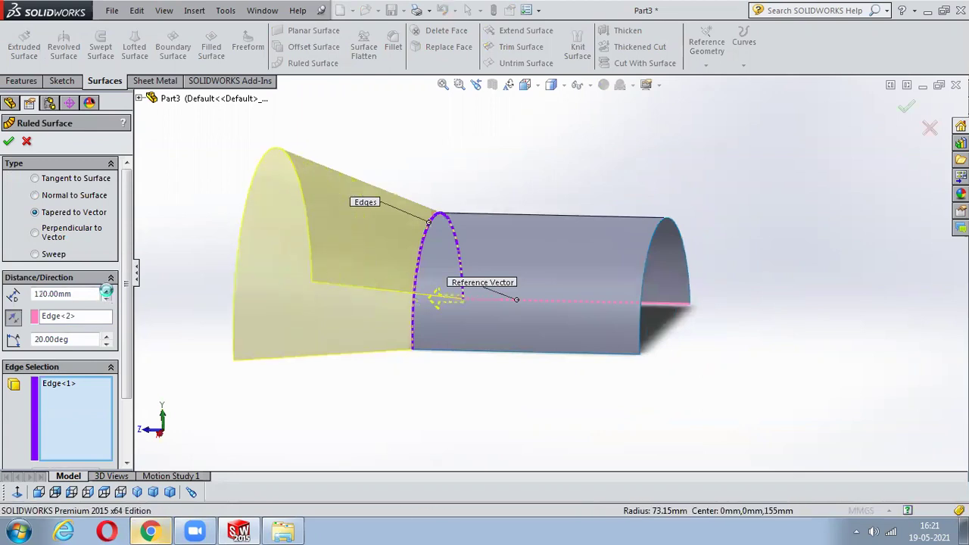
left_click(107, 291)
left_click(106, 337)
left_click(106, 336)
left_click(106, 337)
left_click(107, 337)
left_click(107, 337)
left_click(107, 337)
left_click(107, 337)
left_click(107, 337)
left_click(107, 337)
left_click(106, 337)
left_click(106, 337)
left_click(906, 107)
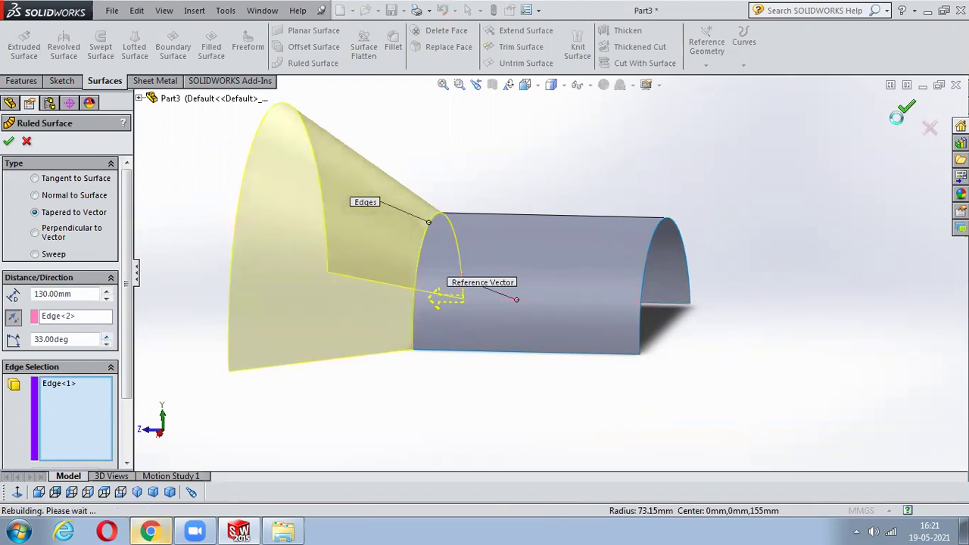
middle_click_drag(714, 281, 439, 271)
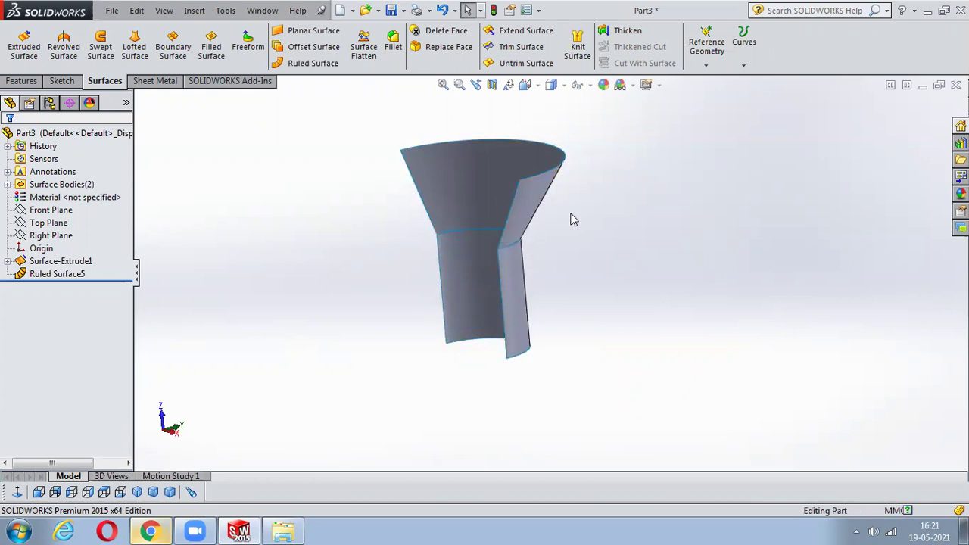
Undo the tapered ruled surface and return the half-cylinder to isometric view
key("ctrl+z")
key("ctrl+4")
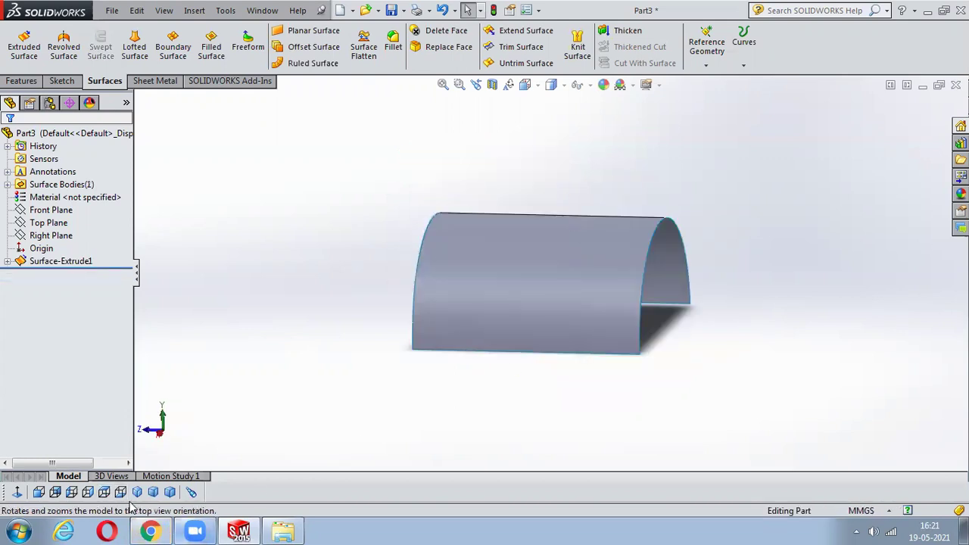
left_click(137, 492)
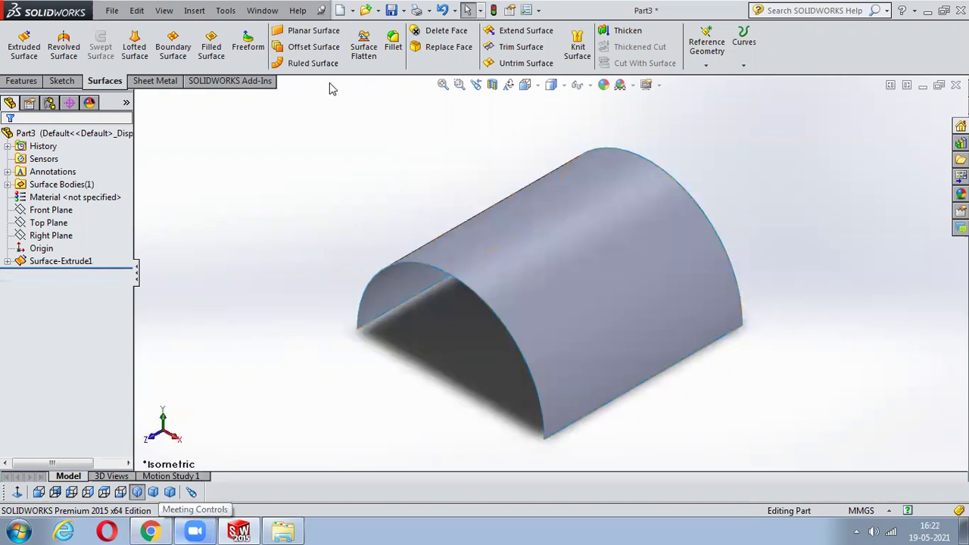
Preview a 130 mm Perpendicular to Vector ruled surface on the front arched edge, using the far straight lower edge as reference vector
left_click(306, 63)
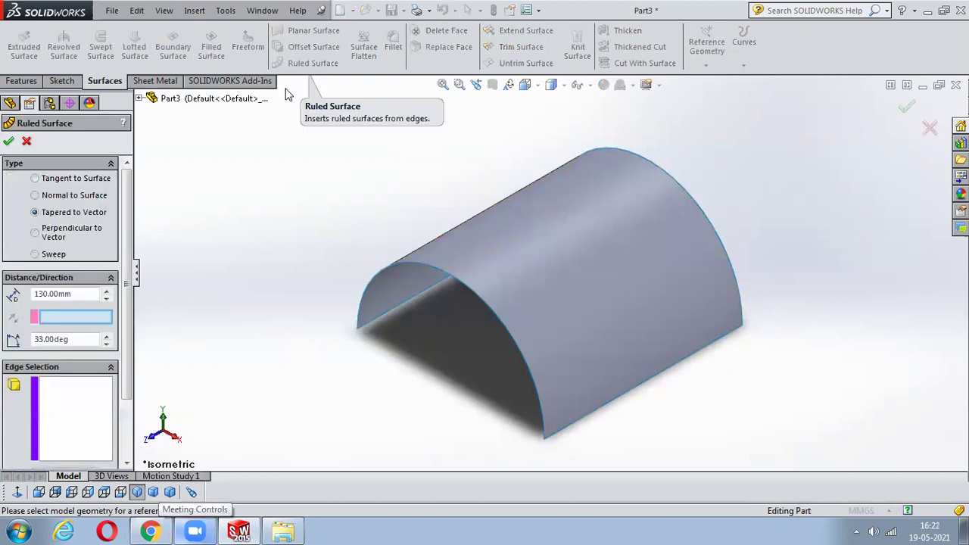
left_click(95, 232)
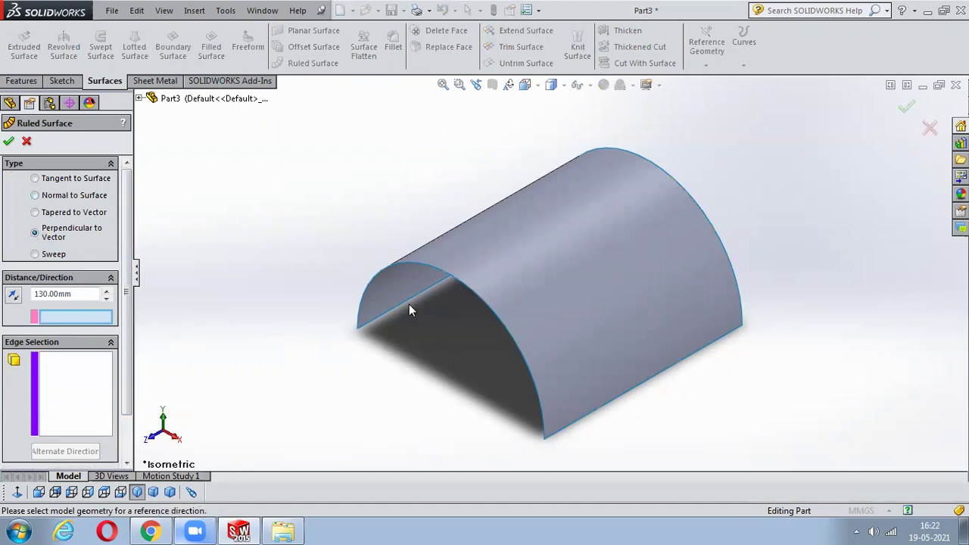
left_click(88, 416)
left_click(432, 268)
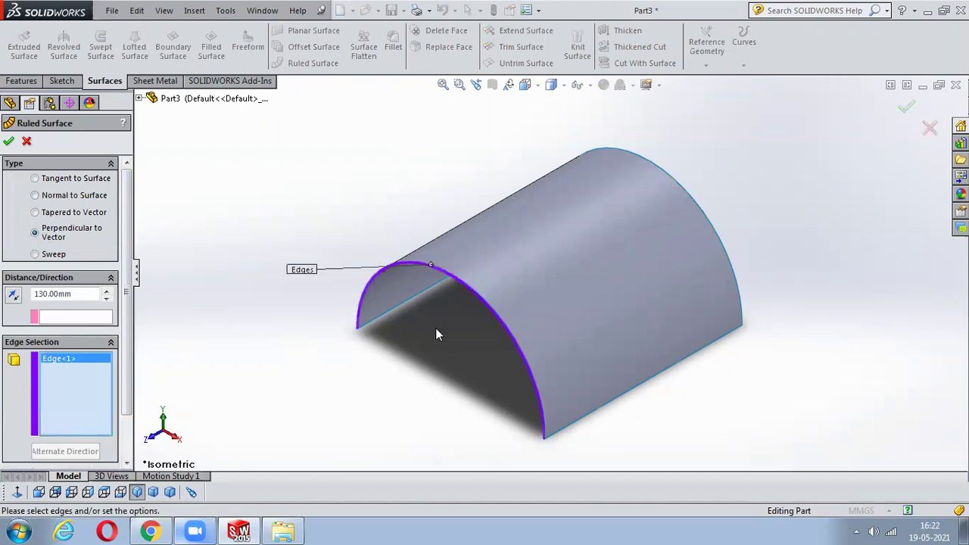
left_click(95, 318)
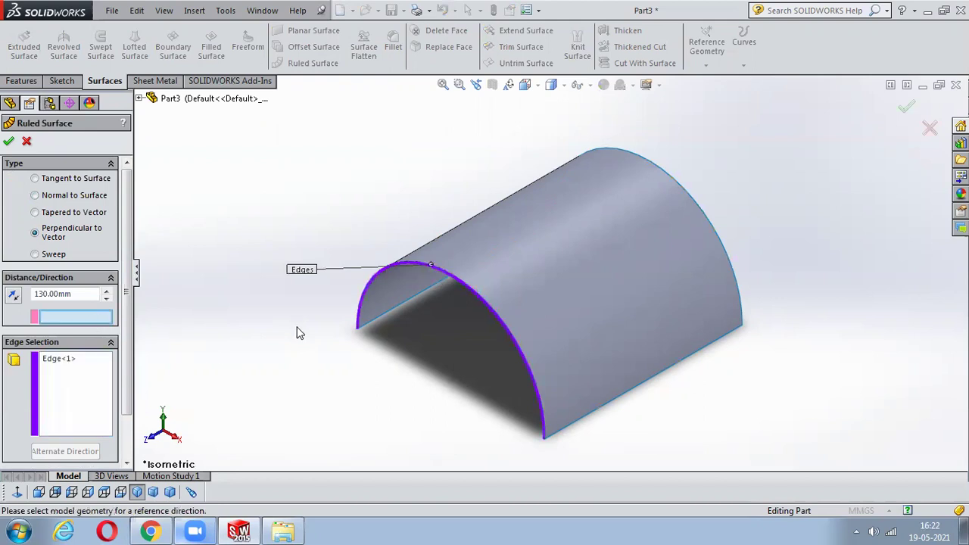
left_click(426, 297)
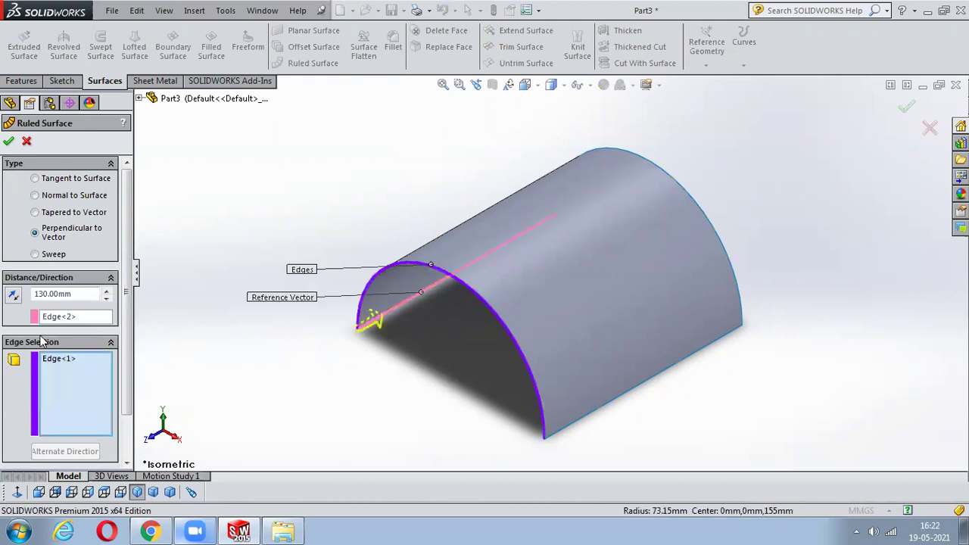
middle_click_drag(479, 255, 242, 225)
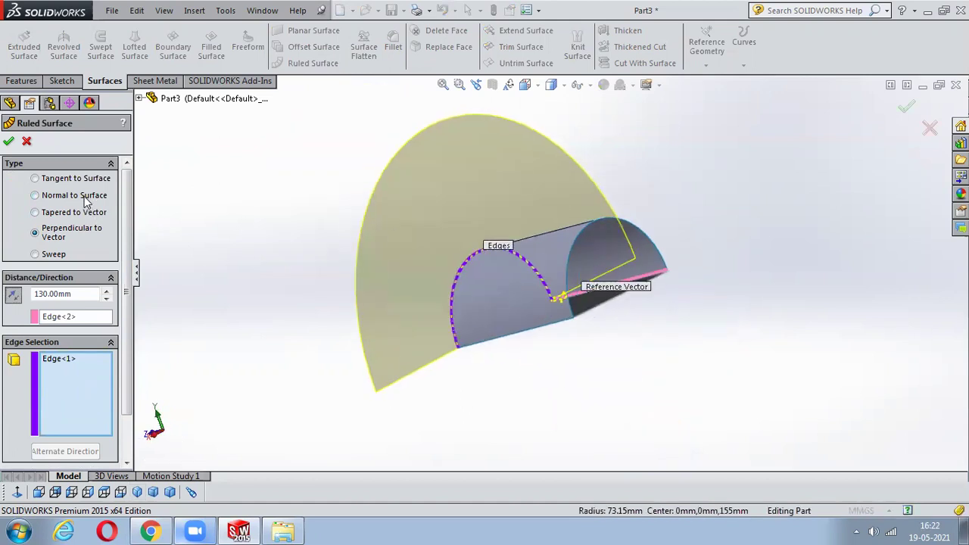
left_click(27, 141)
Create a 130 mm Sweep ruled surface from the front arched edge, using the far straight lower edge as reference vector and reversing it outward
left_click(313, 62)
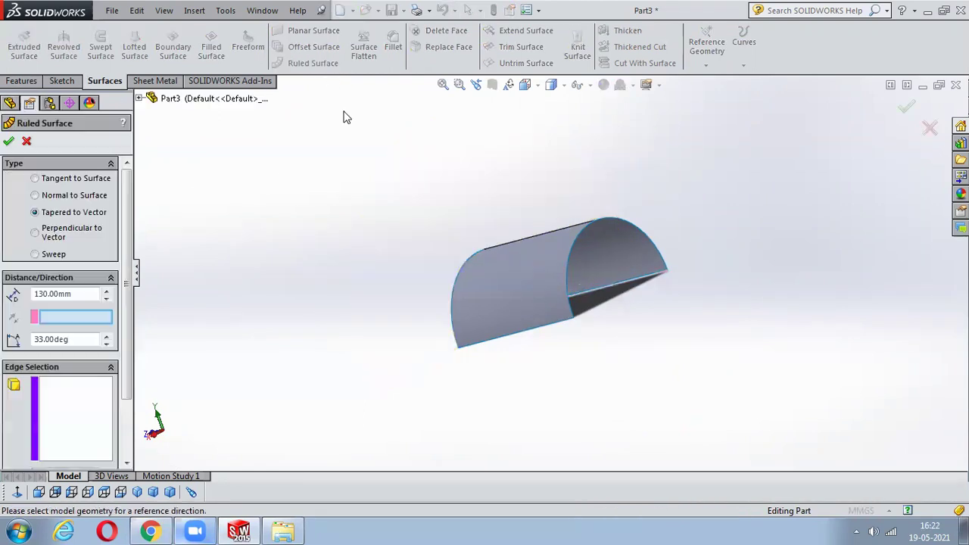
left_click(54, 255)
middle_click_drag(335, 242, 383, 279)
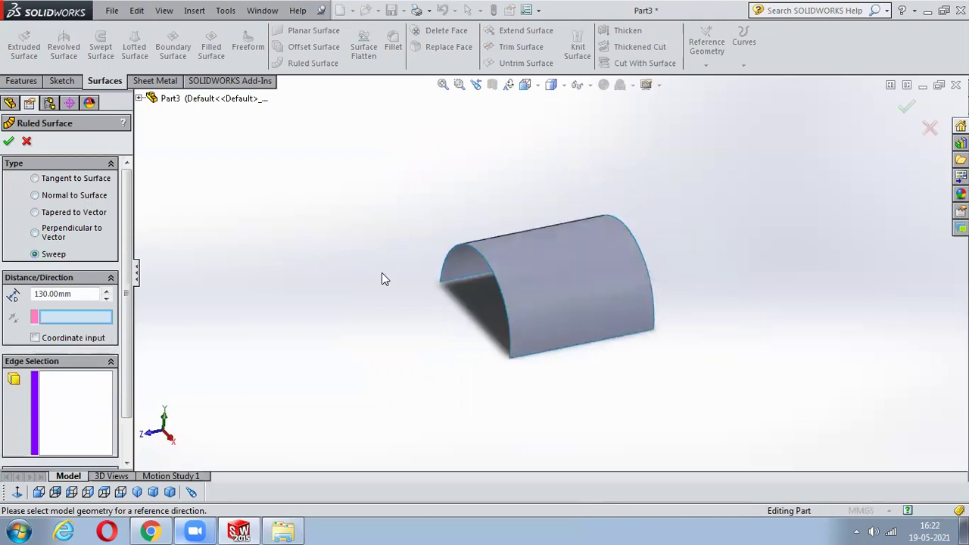
left_click(76, 400)
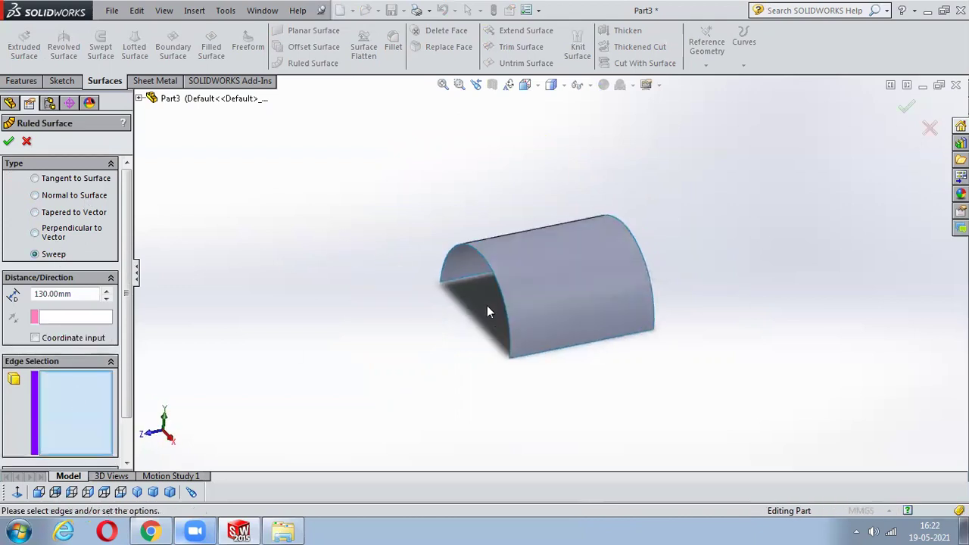
left_click(484, 264)
left_click(72, 318)
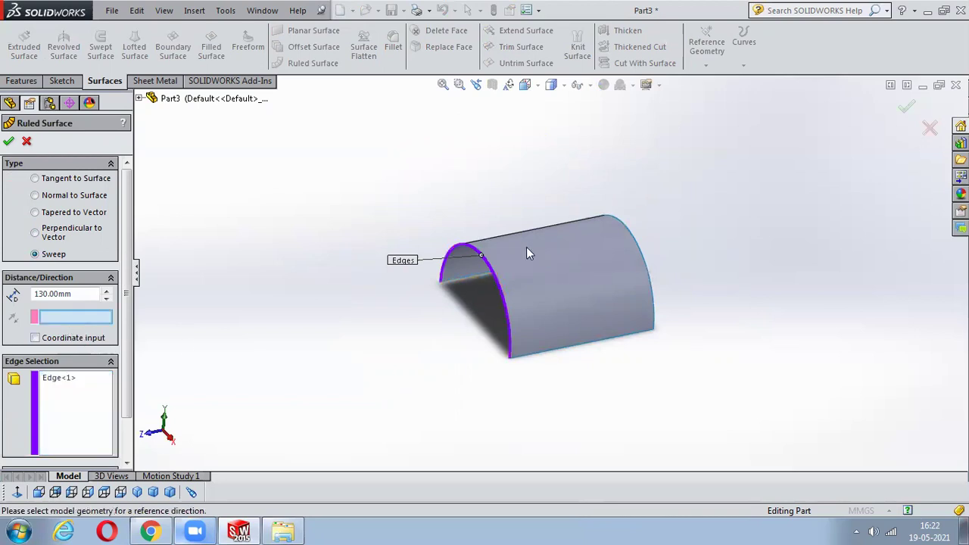
left_click(463, 279)
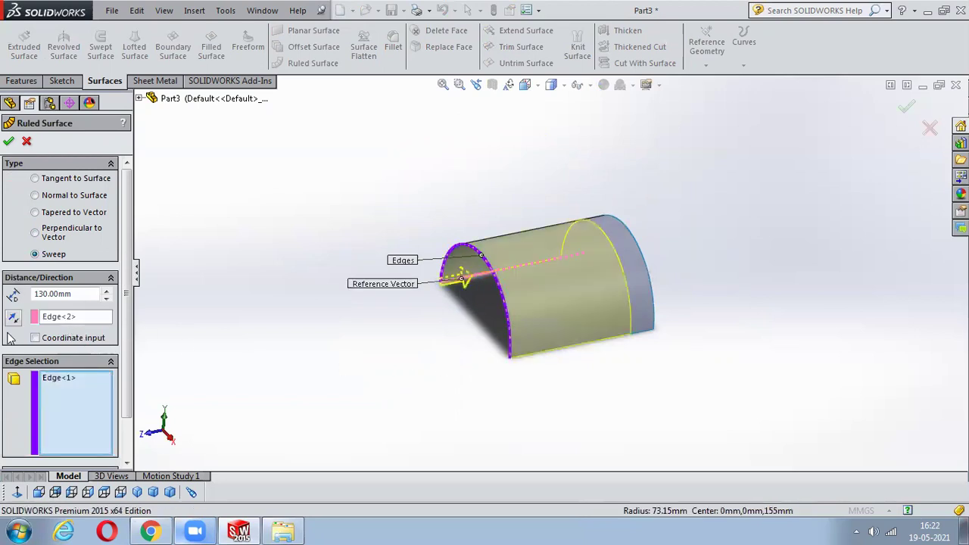
left_click(13, 317)
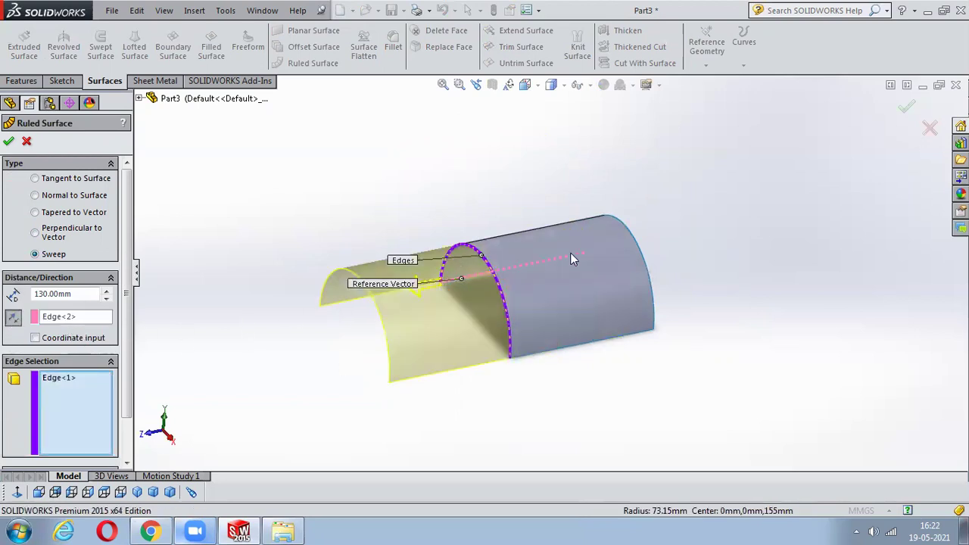
left_click(8, 142)
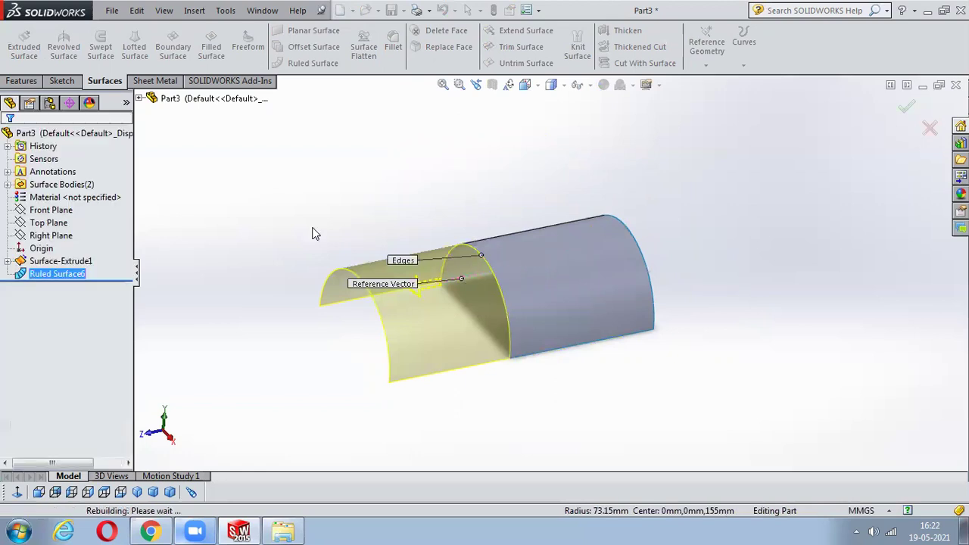
Inspect the swept ruled surface from several angles and undo it
middle_click_drag(613, 237, 631, 275)
middle_click_drag(692, 247, 270, 278)
key("ctrl+z")
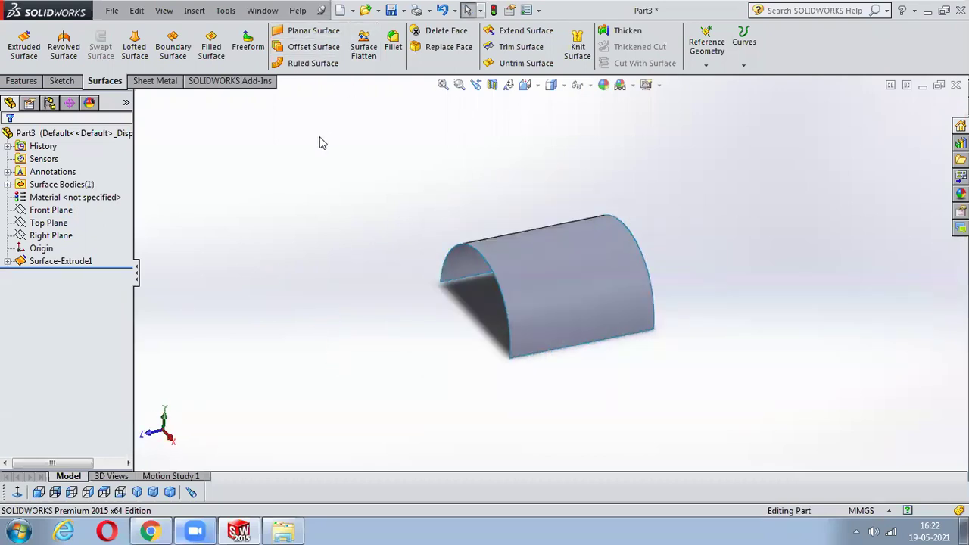
key("z")
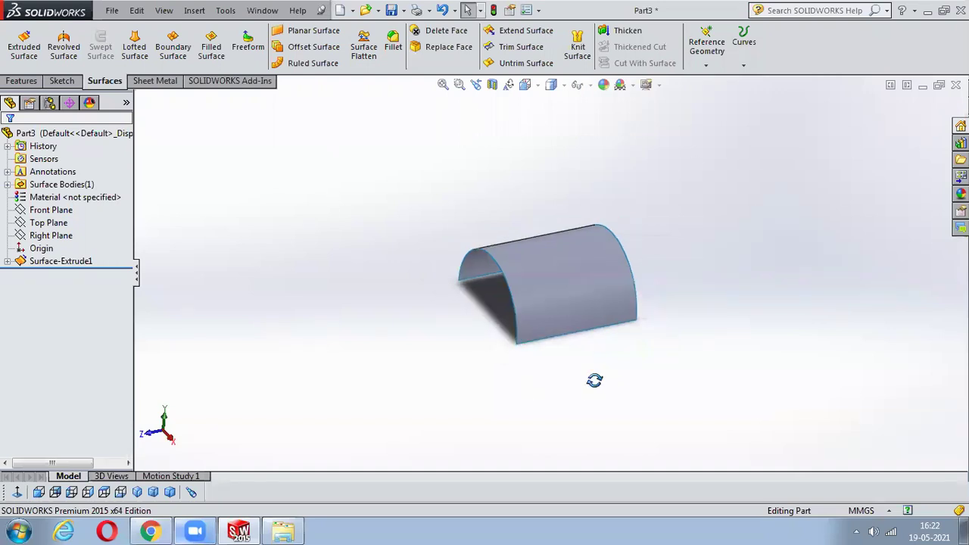
middle_click_drag(593, 381, 593, 341)
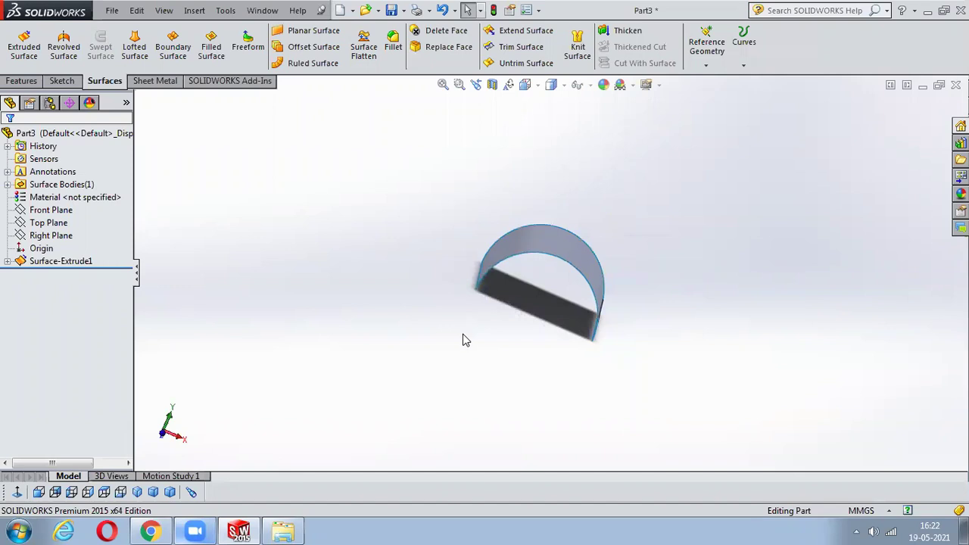
left_click(364, 73)
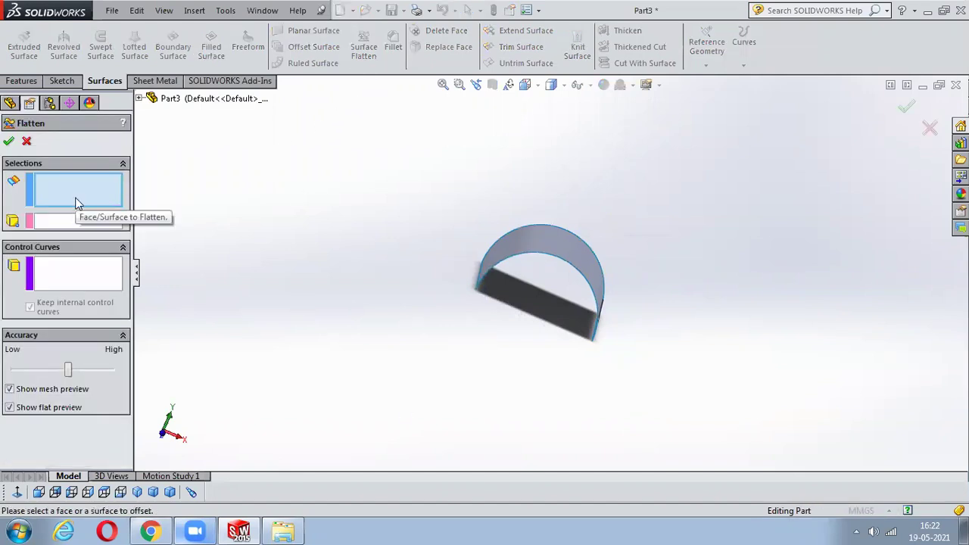
middle_click_drag(580, 335, 598, 336)
left_click(580, 300)
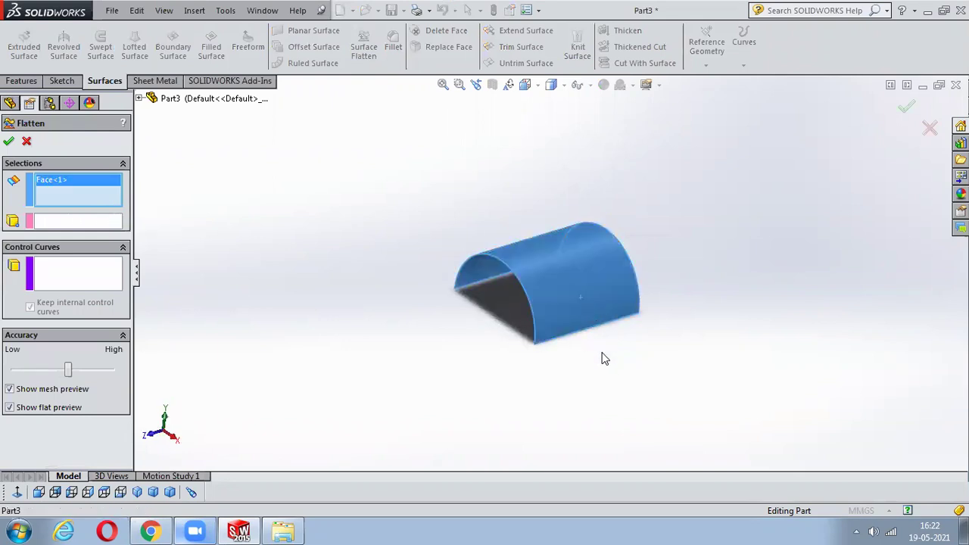
left_click(72, 287)
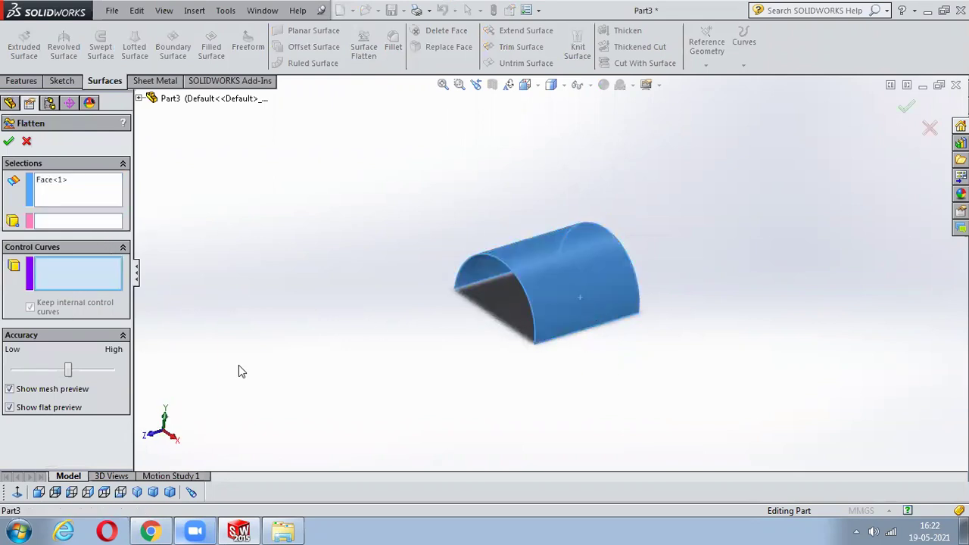
left_click(577, 334)
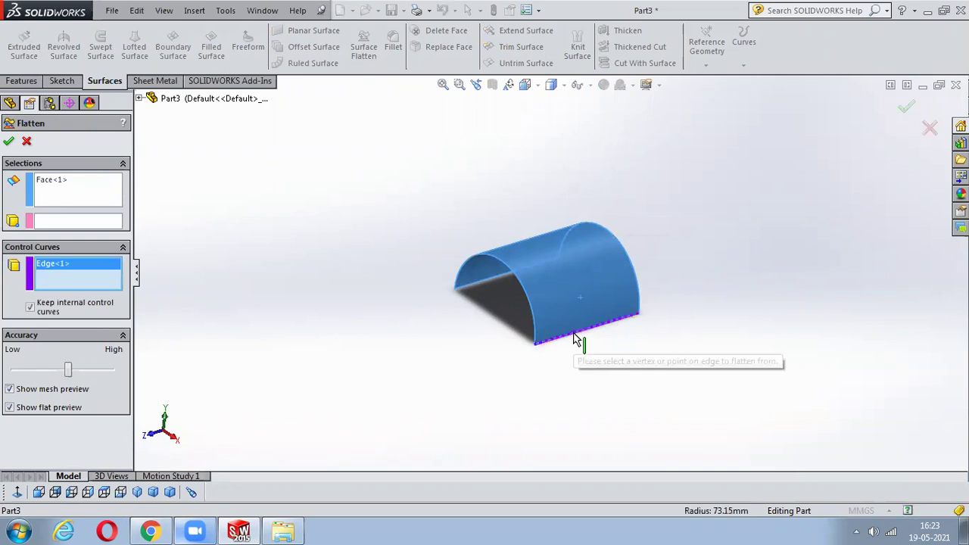
left_click(80, 221)
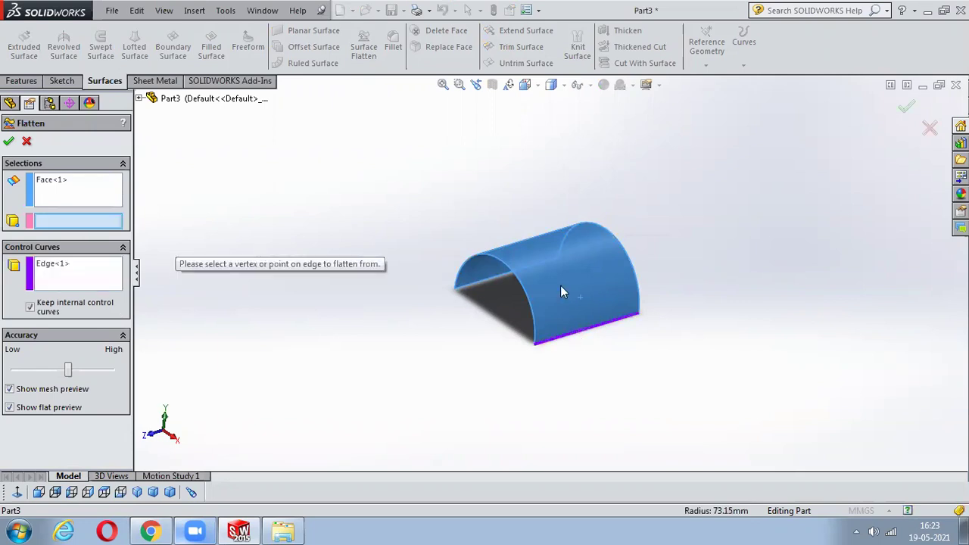
left_click(520, 280)
middle_click_drag(422, 356, 462, 298)
left_click(27, 141)
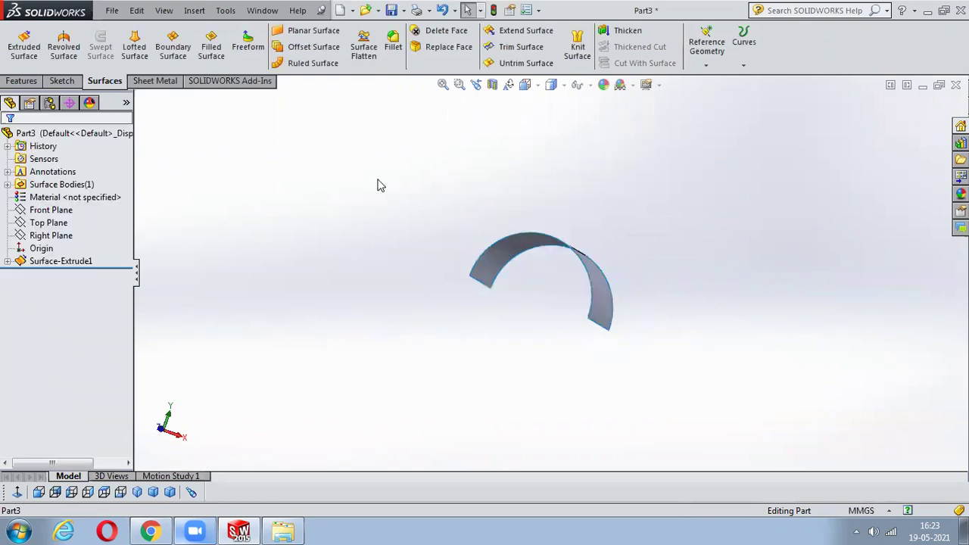
Flatten the half-cylinder face from its straight lower edge and inspect the resulting flat surface
left_click(363, 47)
middle_click_drag(426, 199, 575, 279)
left_click(575, 274)
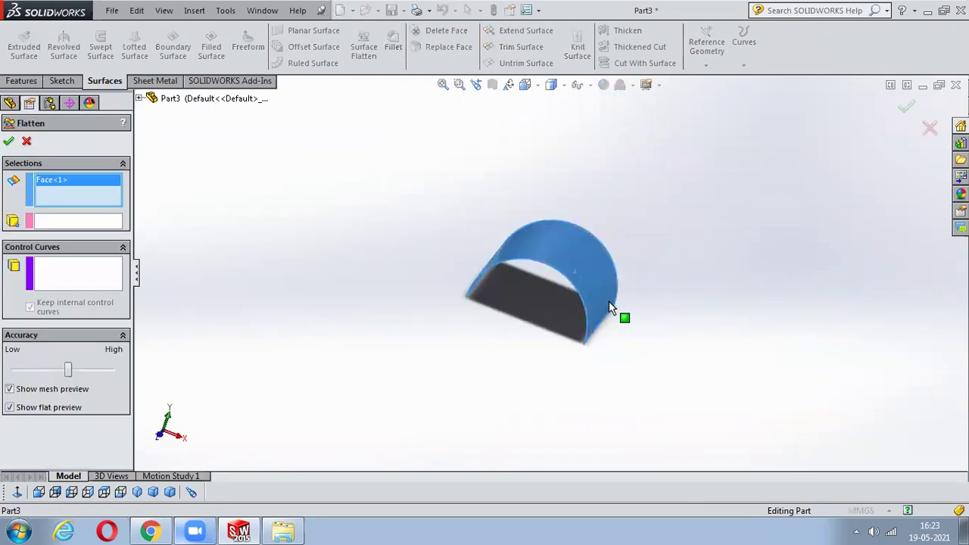
left_click(83, 221)
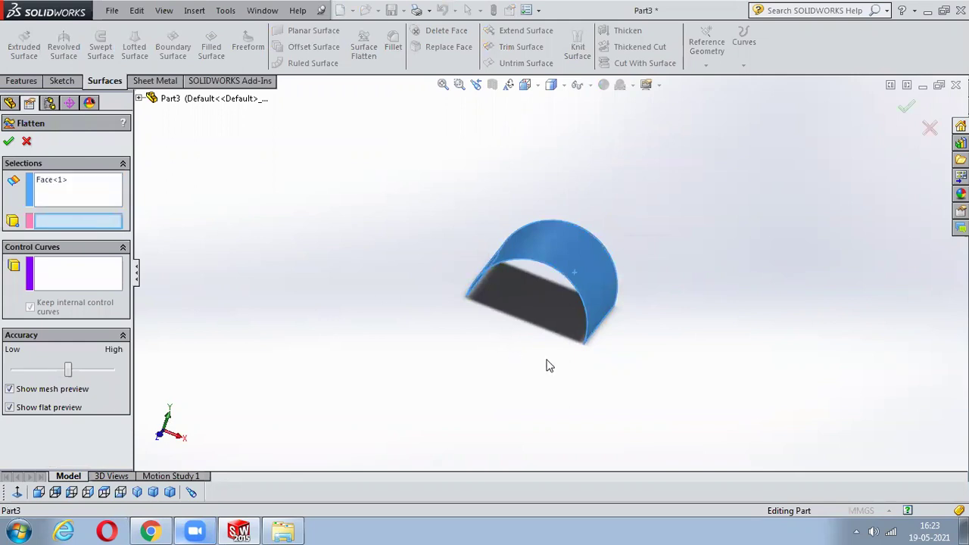
left_click(596, 332)
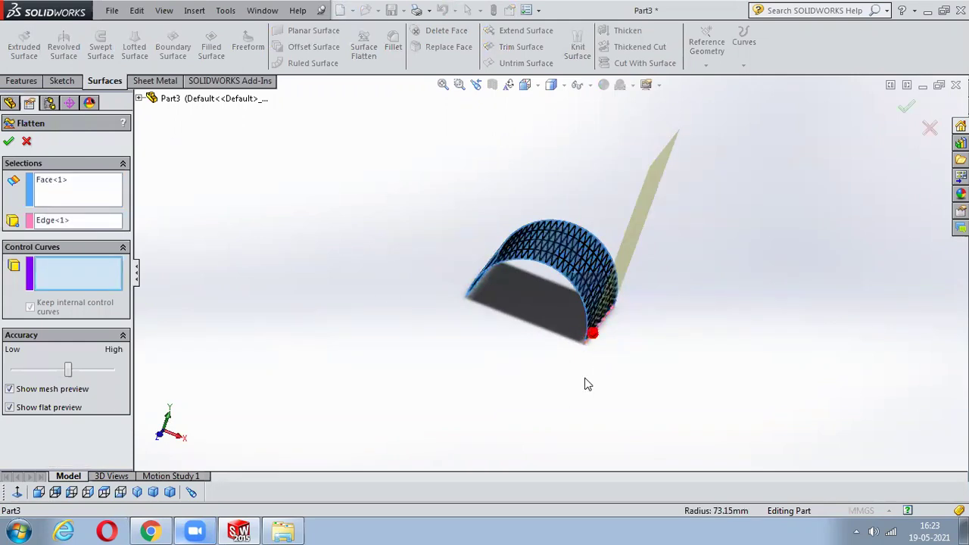
middle_click_drag(561, 334, 418, 316)
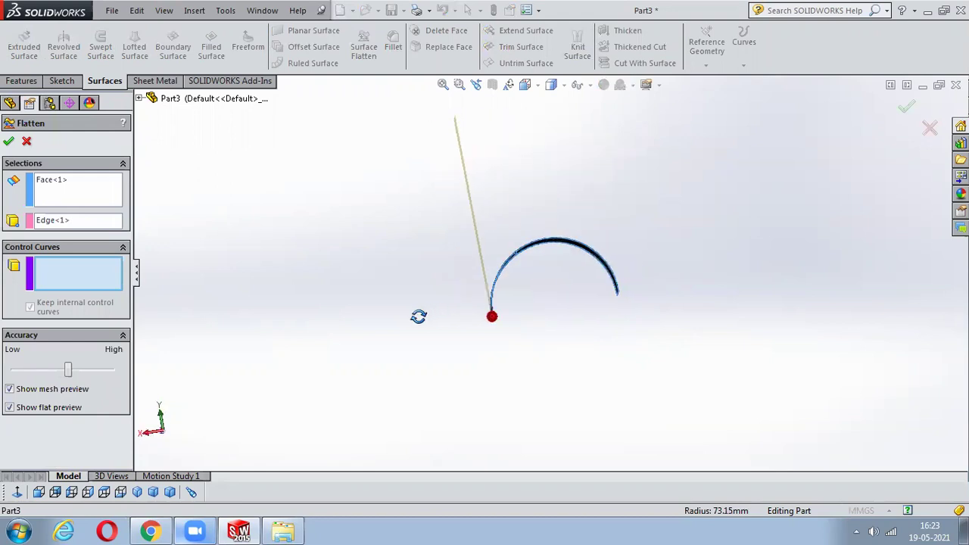
middle_click_drag(521, 292, 719, 228)
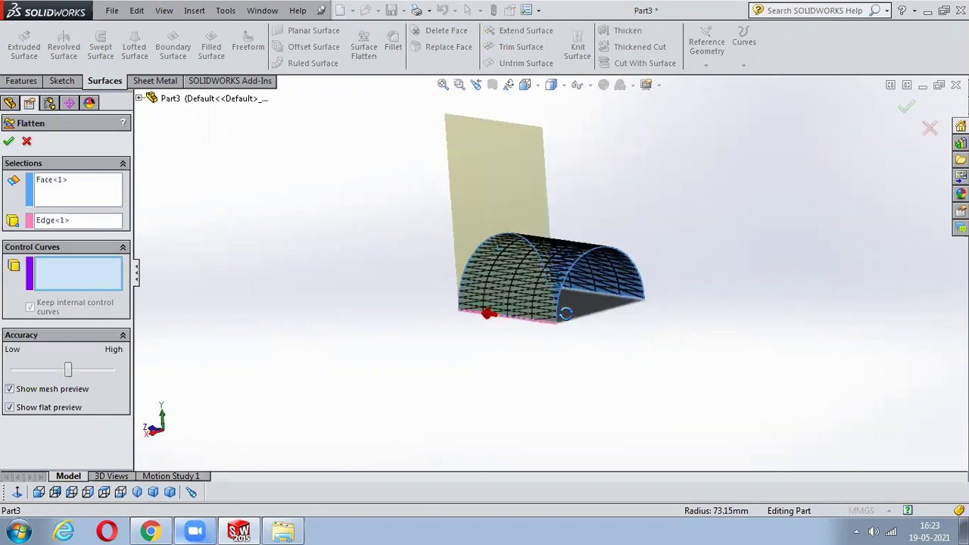
left_click(901, 112)
middle_click_drag(651, 315, 588, 324)
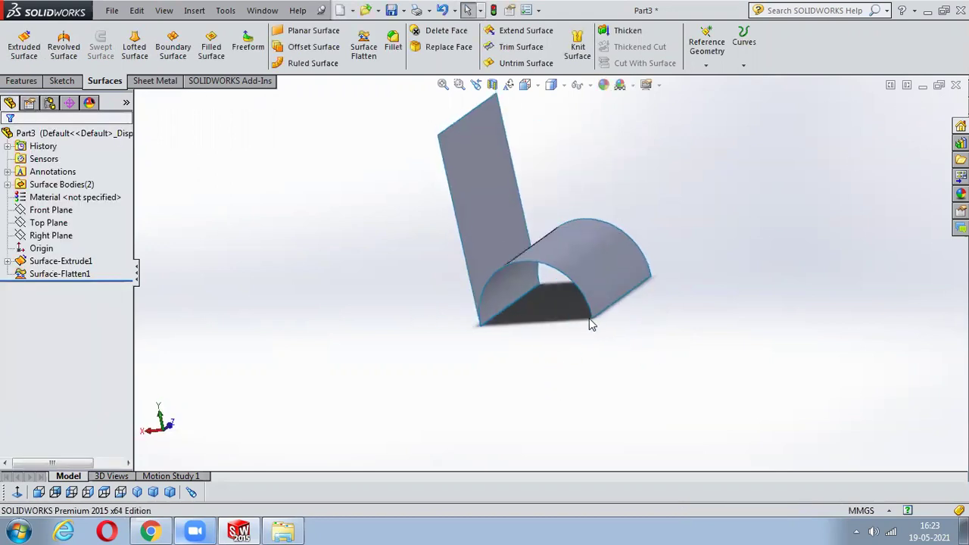
middle_click_drag(491, 409, 513, 316)
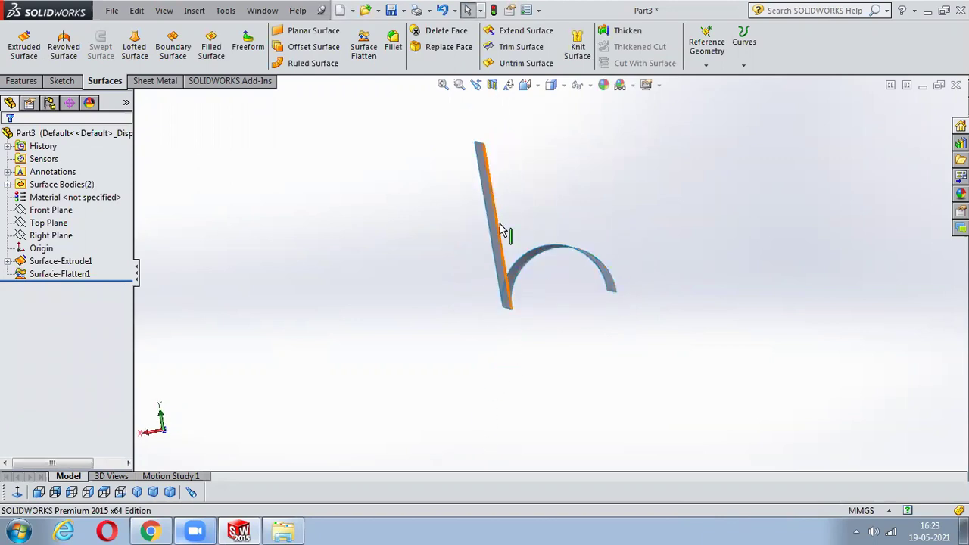
middle_click_drag(500, 237, 480, 271)
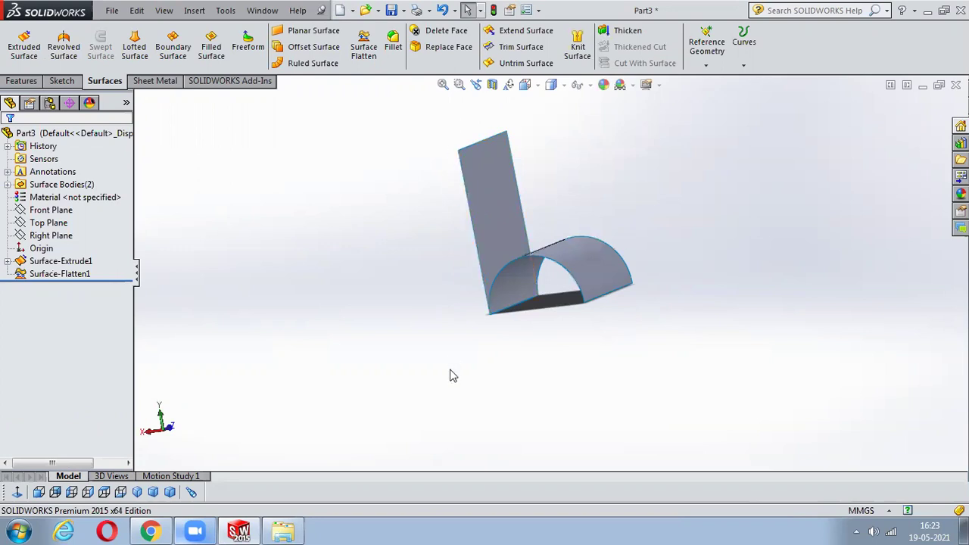
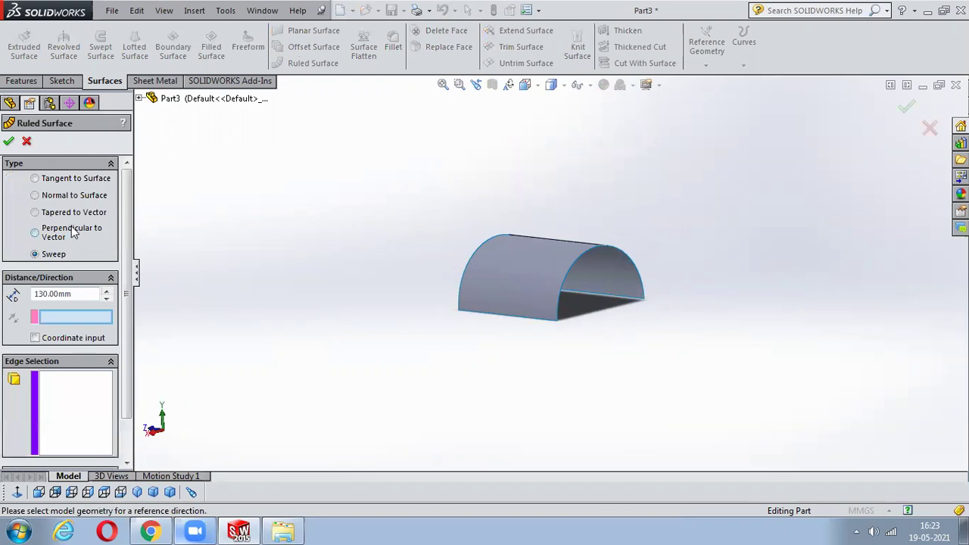
left_click(73, 196)
middle_click_drag(504, 385, 471, 308)
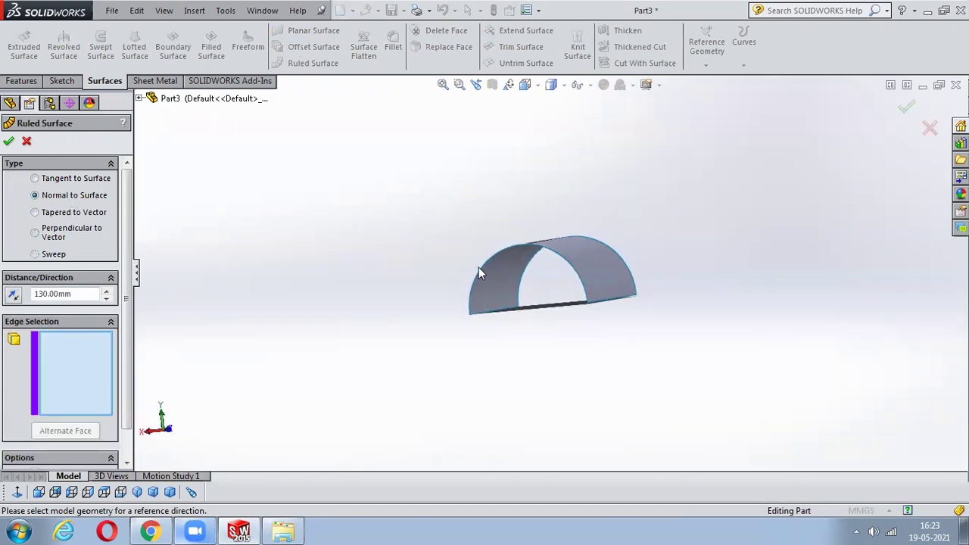
middle_click_drag(624, 277, 516, 297)
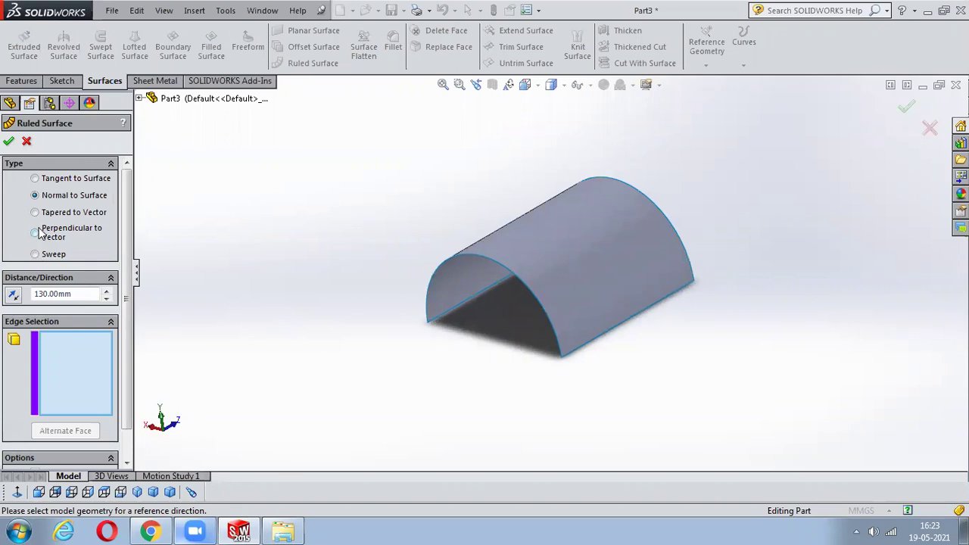
key("Escape")
Undo the existing surface extrusion and extrude the arc sketch again into a half-cylinder surface
key("ctrl+z")
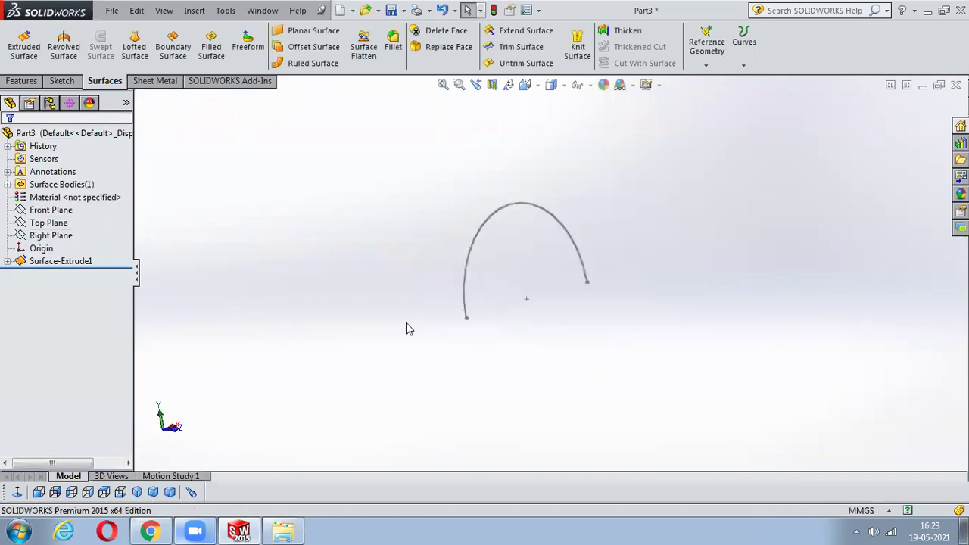
left_click(23, 45)
left_click(552, 176)
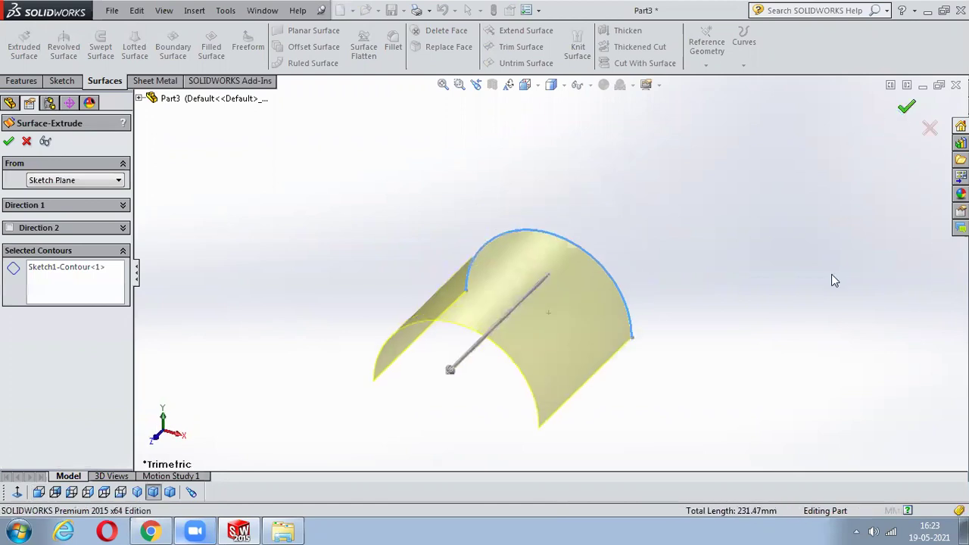
key("Return")
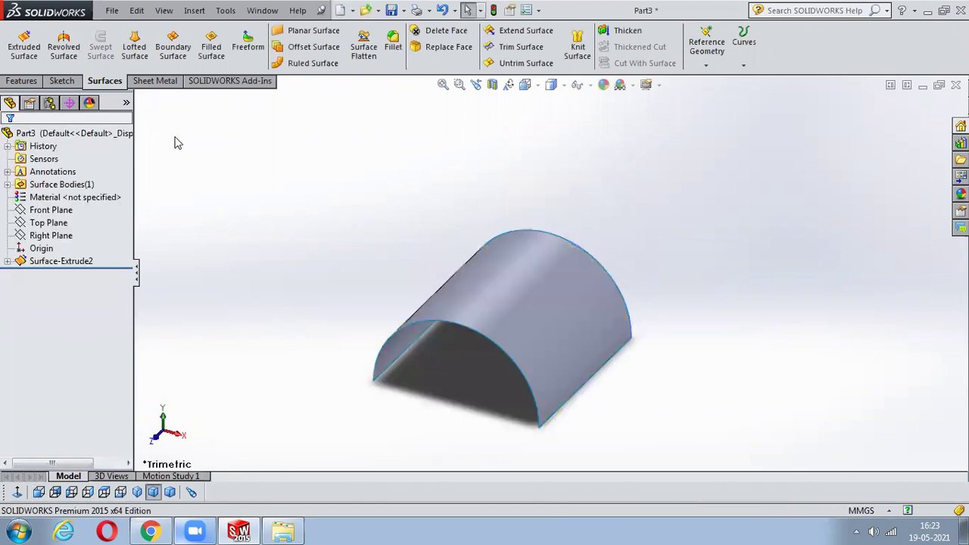
Create a 130 mm Perpendicular to Vector ruled surface from the front arched edge, using the far straight lower edge as reference vector
left_click(313, 47)
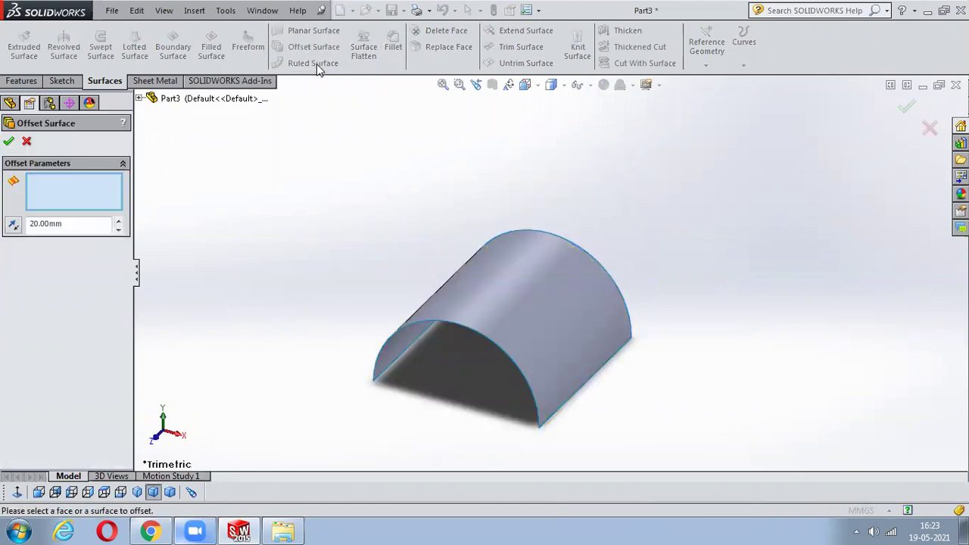
left_click(27, 141)
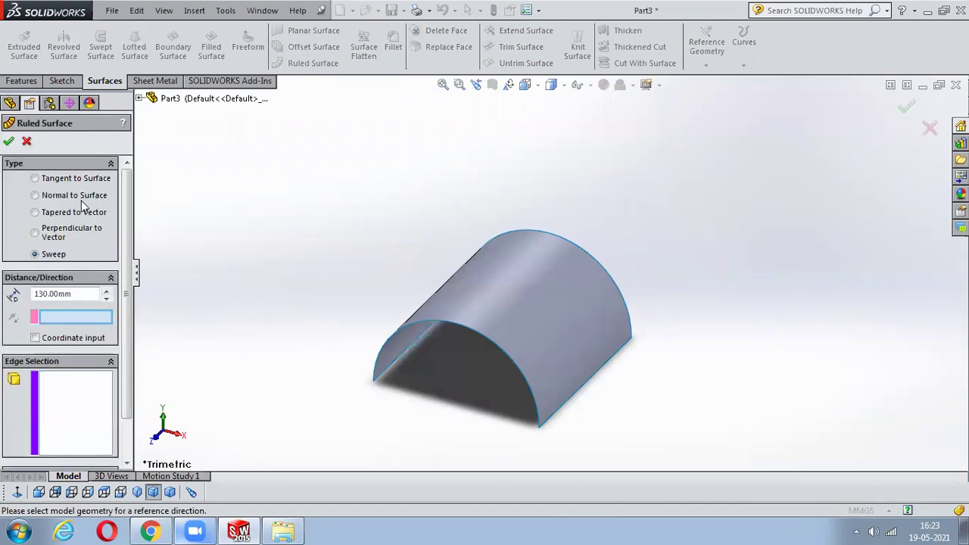
left_click(75, 196)
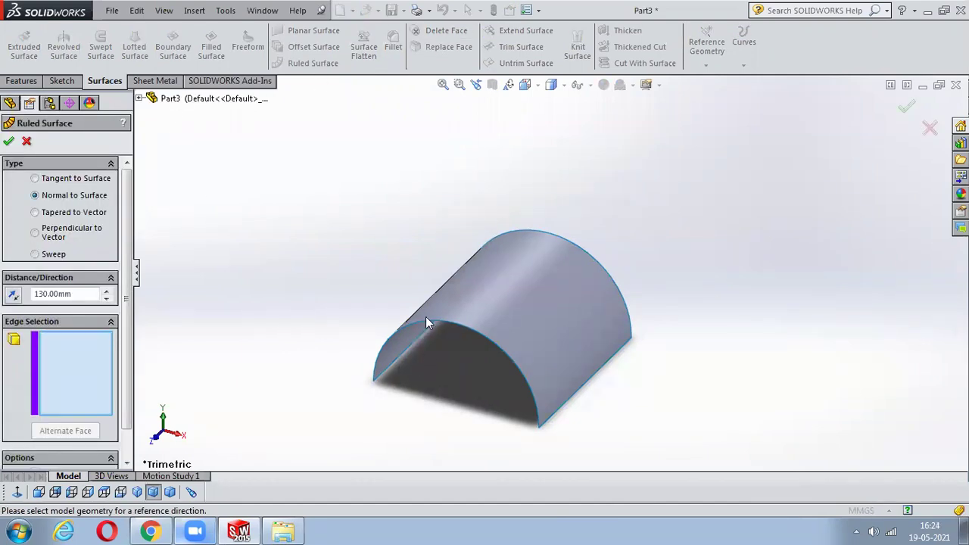
left_click(35, 232)
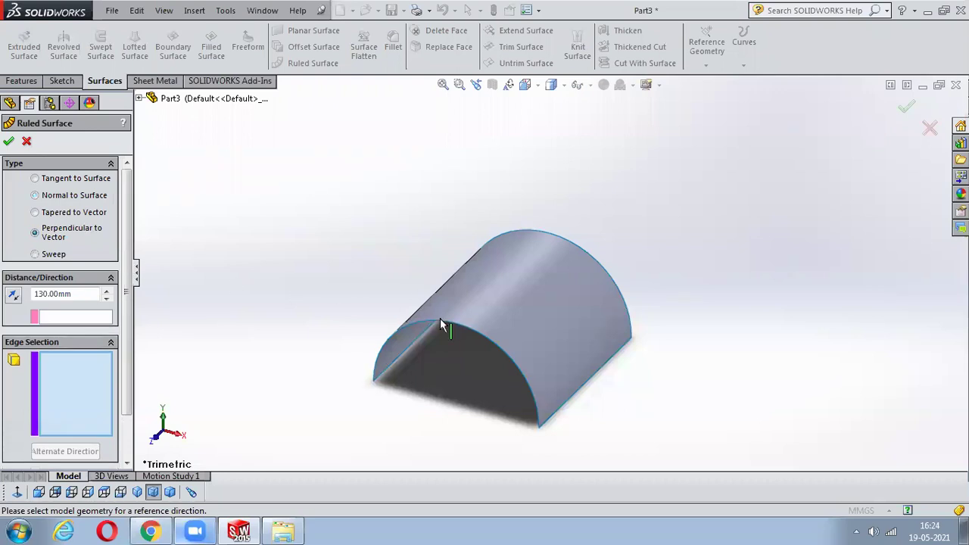
left_click(442, 323)
left_click(72, 319)
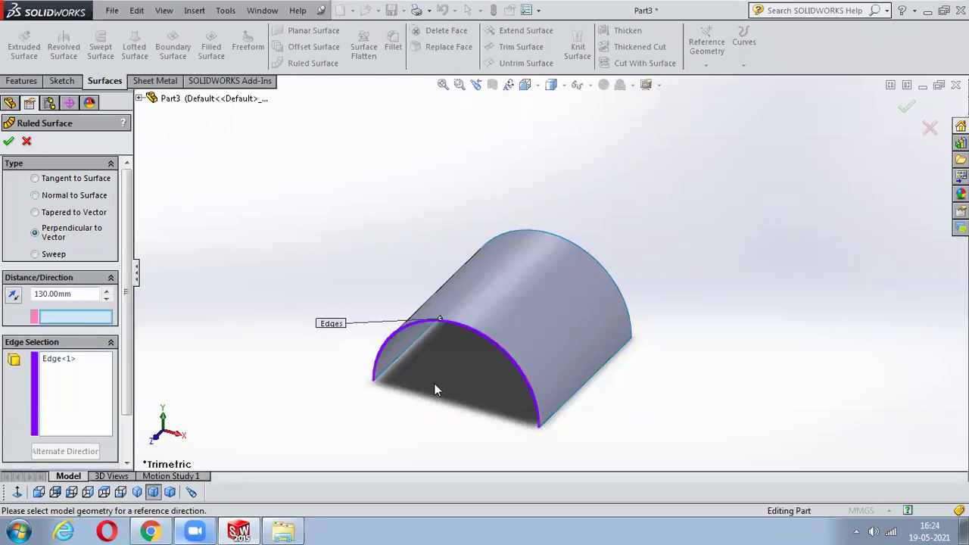
left_click(411, 346)
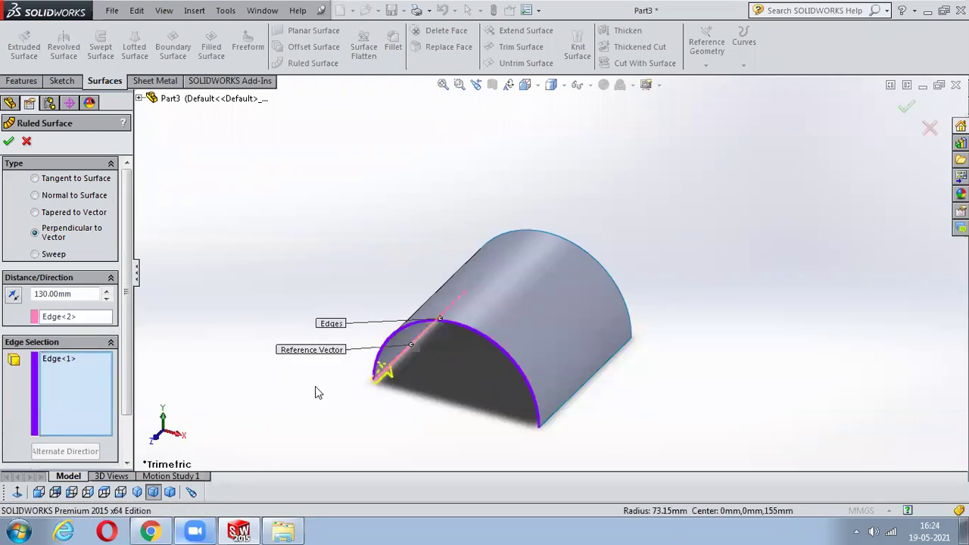
left_click(12, 295)
left_click(906, 110)
middle_click_drag(621, 194, 564, 280)
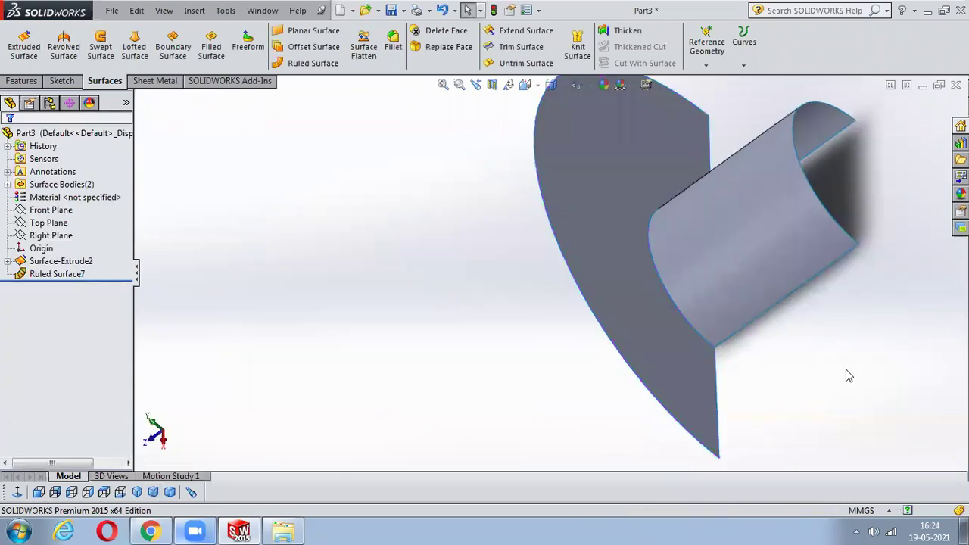
Try to fillet the curved joint between the ruled surface and the half-cylinder with a 10 mm symmetric radius
scroll(560, 296, "down", 5)
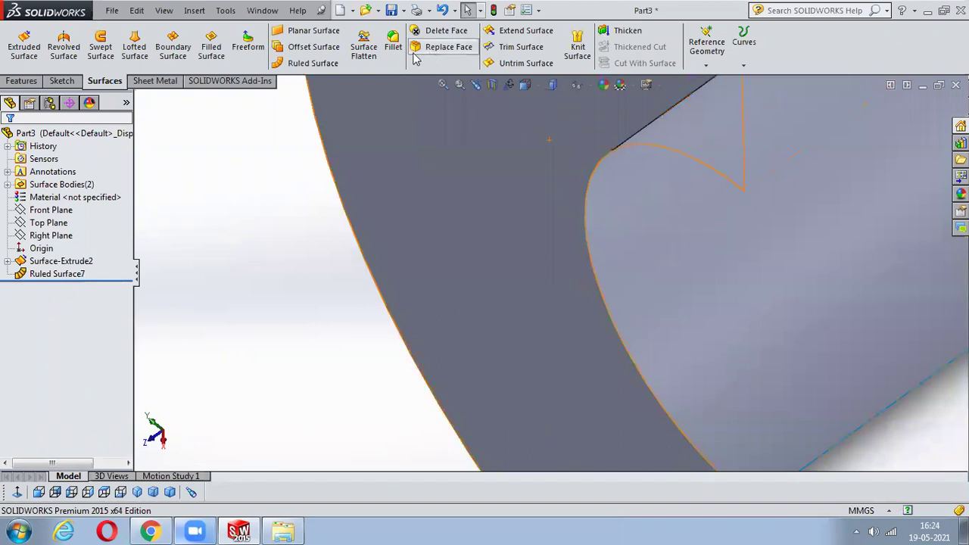
left_click(393, 46)
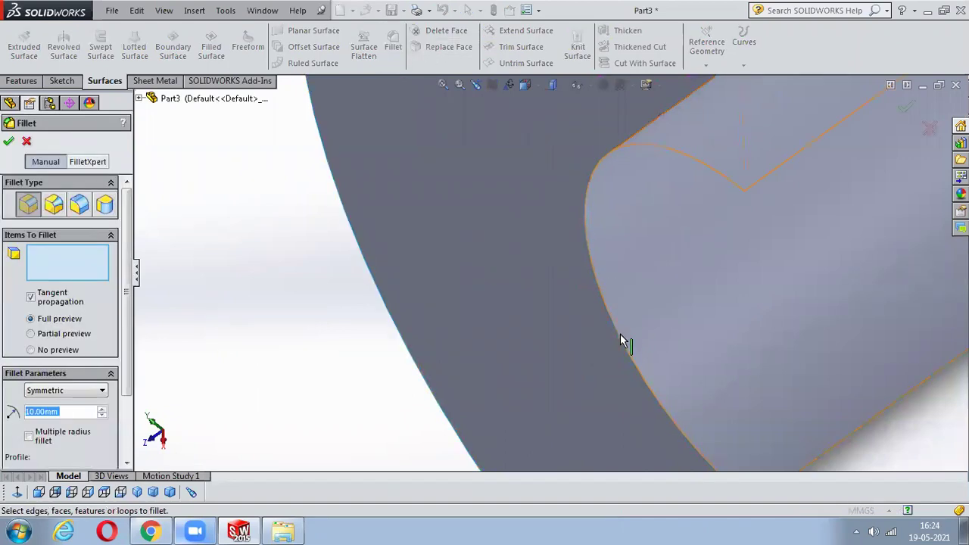
left_click(621, 342)
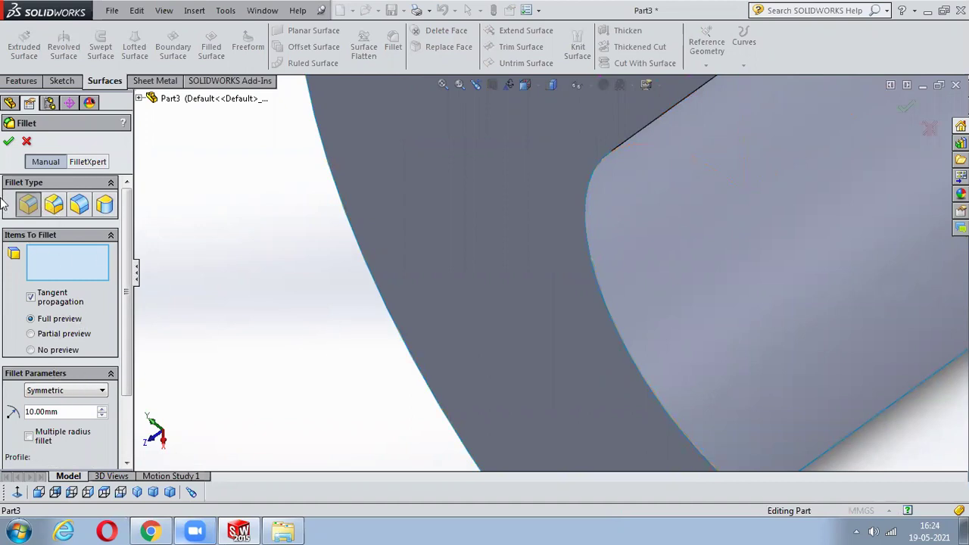
left_click(9, 141)
key("f")
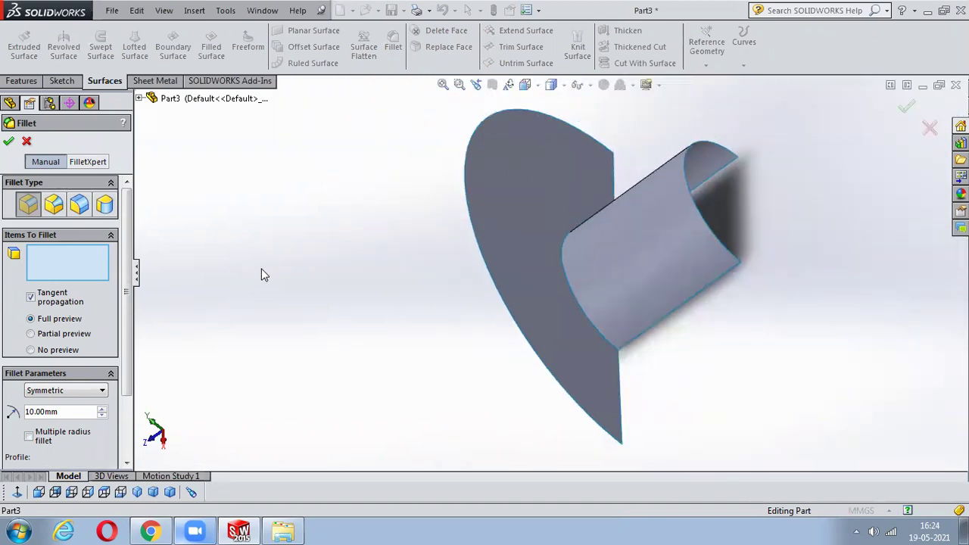
left_click(930, 128)
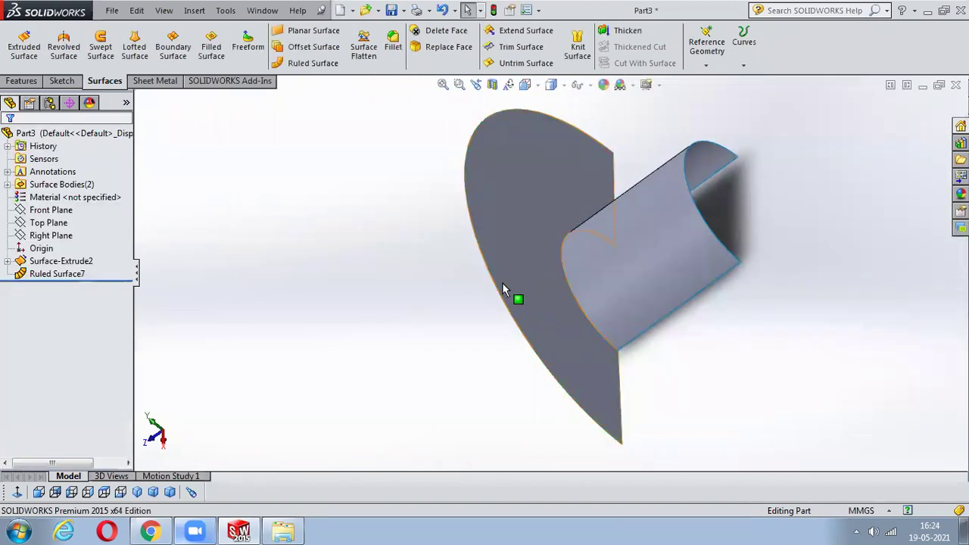
Undo the ruled surface, the half-cylinder extrusion and the arc in its sketch
key("ctrl+7")
key("ctrl+z")
key("ctrl+z")
key("ctrl+z")
key("ctrl+z")
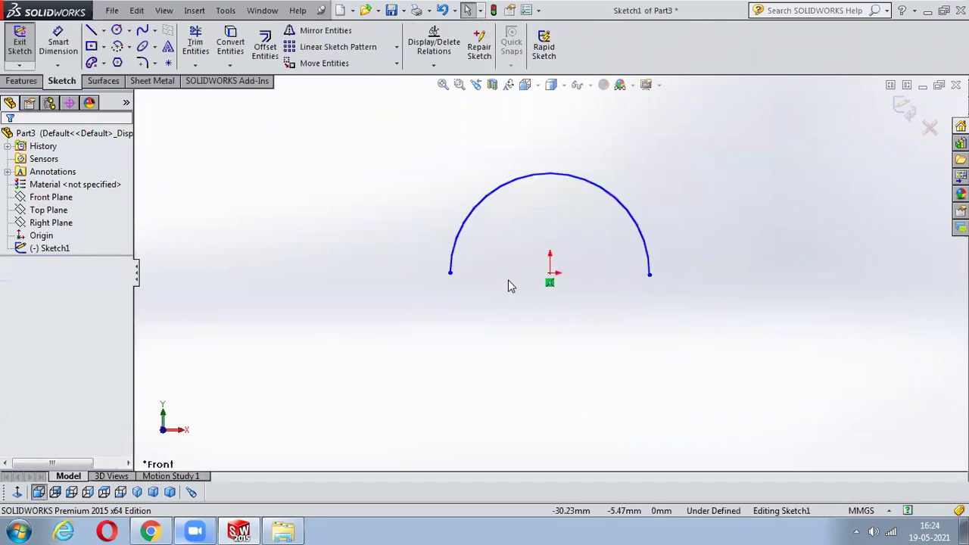
Sketch a center rectangle centred on the origin and finish the sketch
left_click(91, 45)
left_click(549, 272)
left_click(659, 392)
left_click(907, 86)
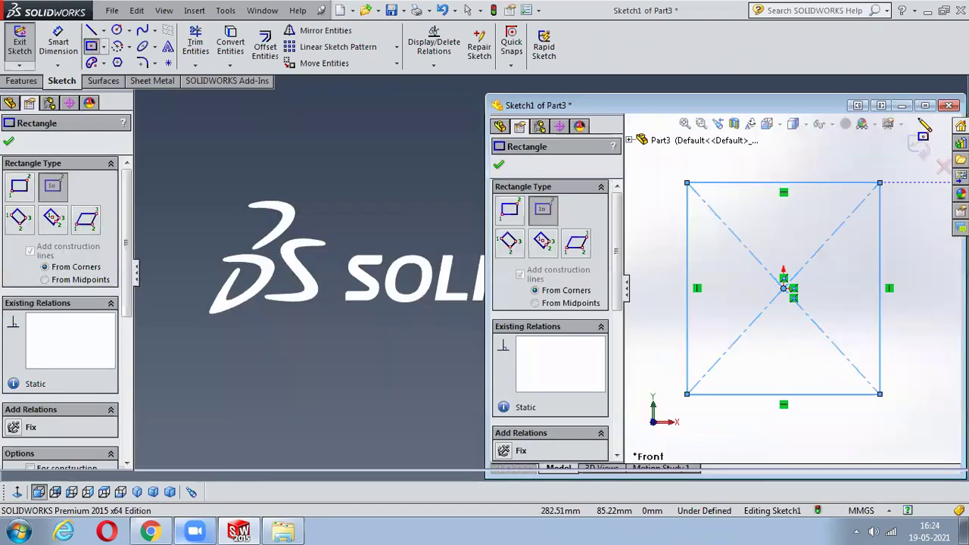
left_click(918, 104)
left_click(906, 109)
Extrude the rectangle sketch into an open-ended box surface
left_click(25, 45)
left_click(636, 152)
key("Return")
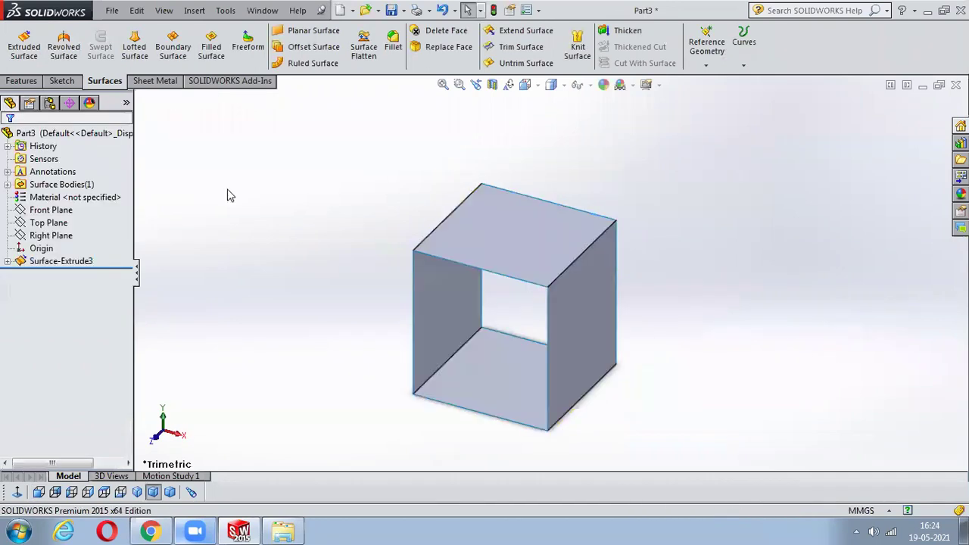
Fillet the box surface's four longitudinal edges with a 10 mm symmetric radius
left_click(392, 43)
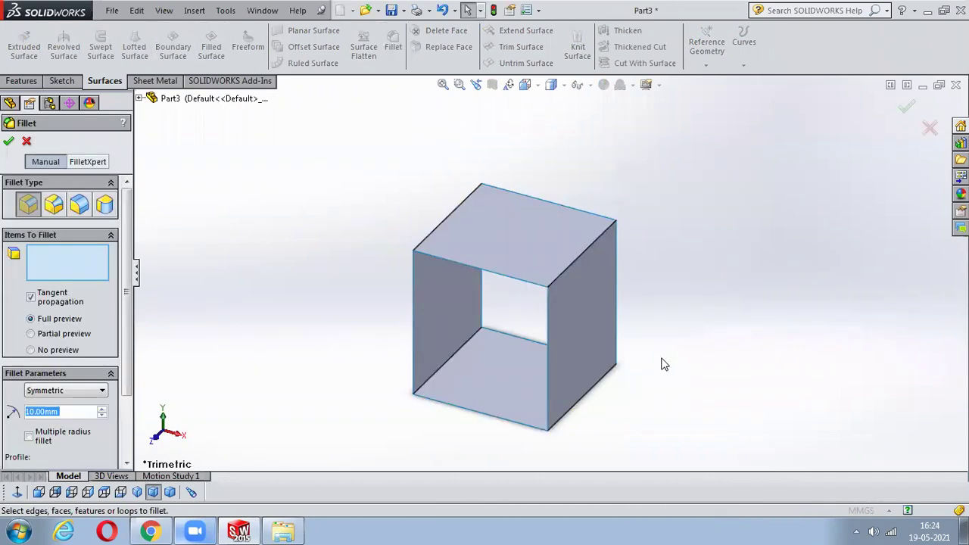
left_click(587, 255)
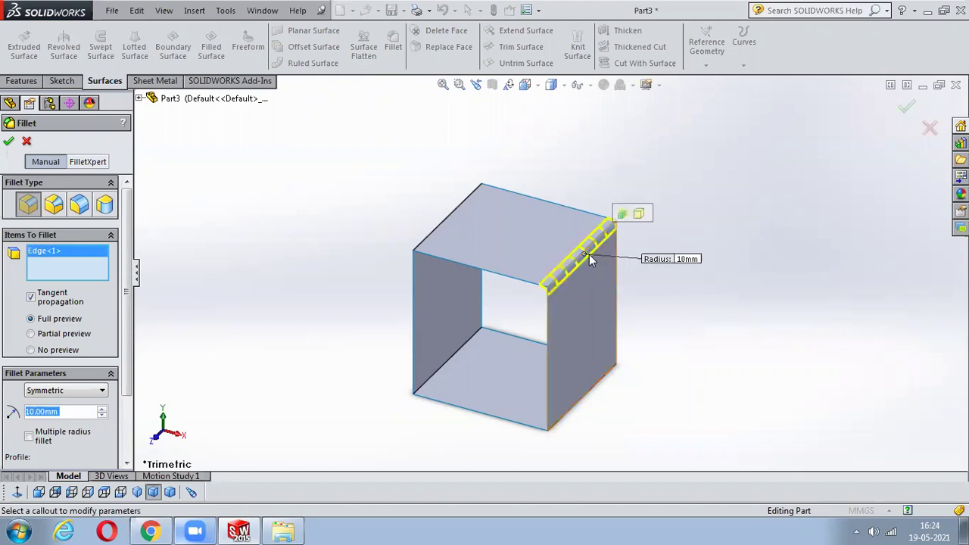
left_click(446, 221)
left_click(589, 406)
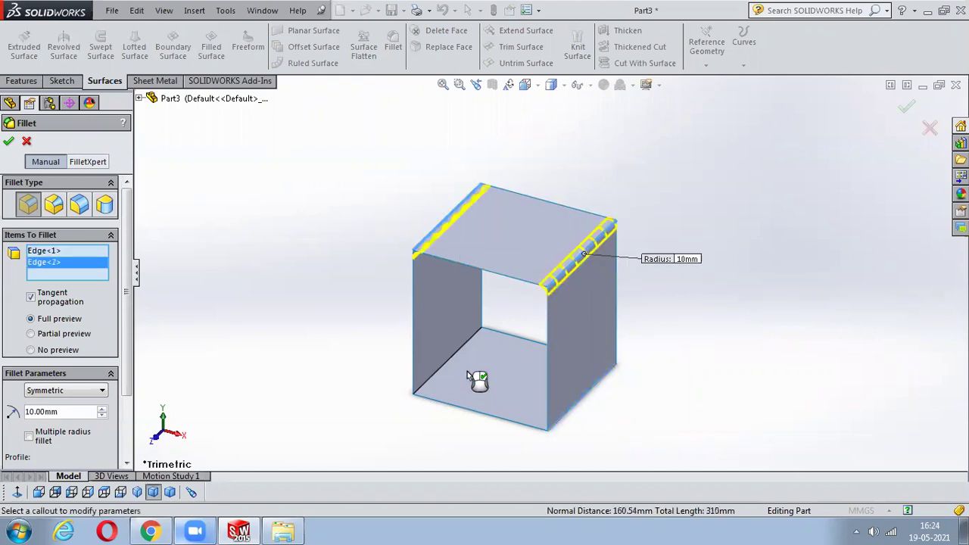
left_click(456, 357)
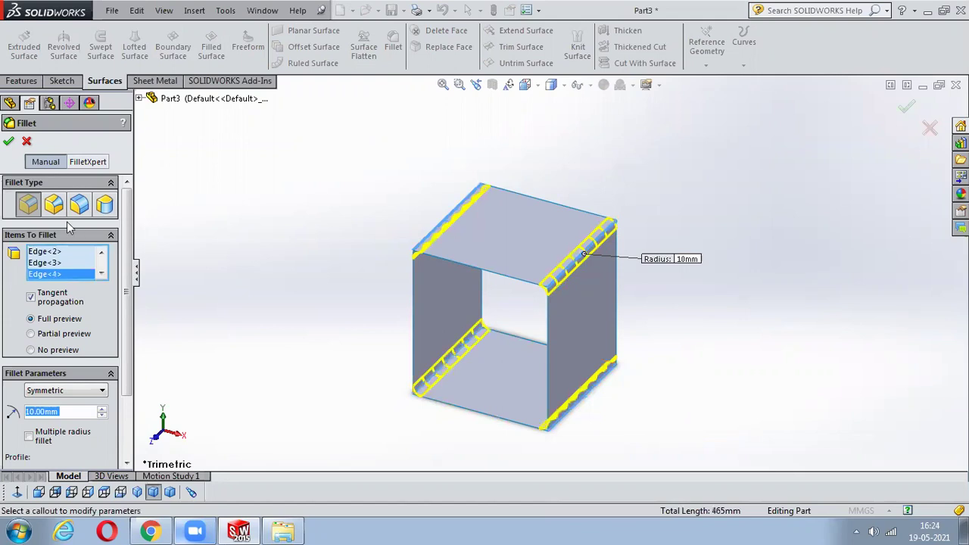
left_click(8, 140)
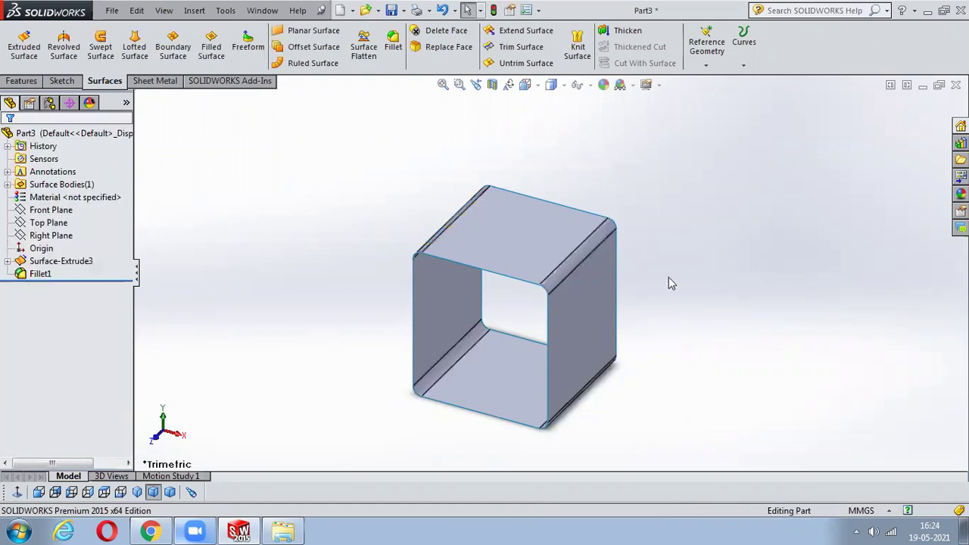
Inspect the filleted box corners from several views and undo the fillet
scroll(523, 190, "down", 5)
scroll(402, 338, "down", 3)
scroll(418, 318, "up", 8)
mouse_move(586, 374)
middle_mouse_down()
mouse_move(583, 356)
mouse_move(585, 364)
middle_mouse_up()
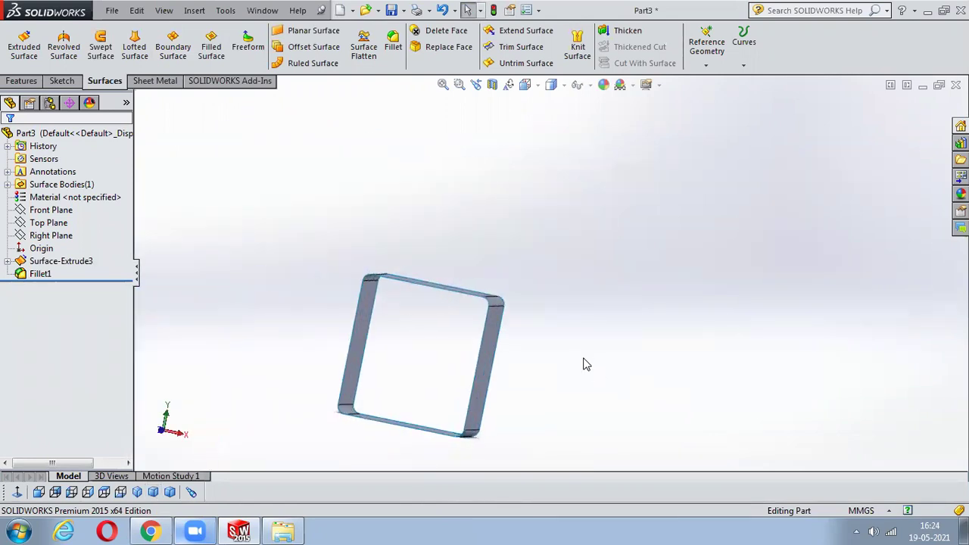
key("ctrl+7")
key("ctrl+z")
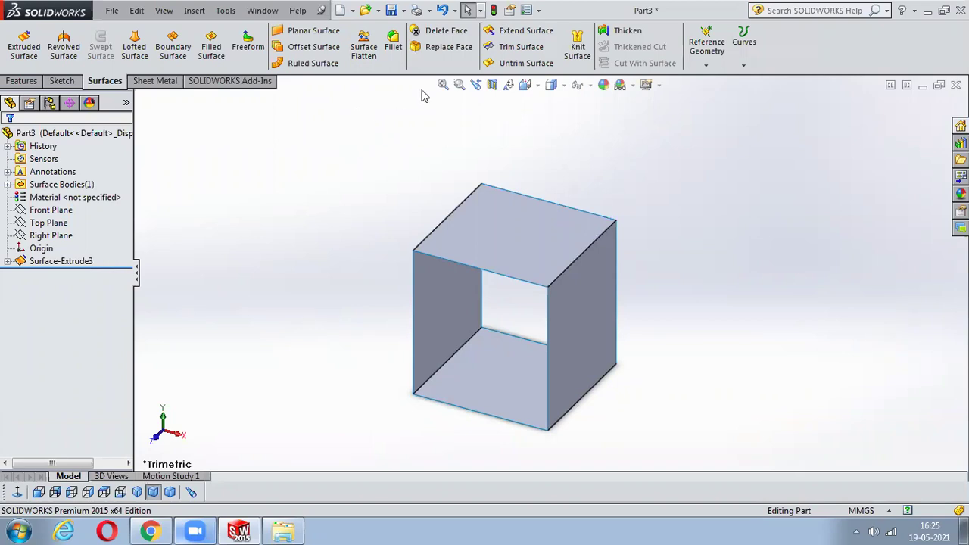
Delete the box's top face and adjacent outer side face with the Delete option, inspect the remaining faces, and undo the deletion
left_click(439, 30)
left_click(519, 227)
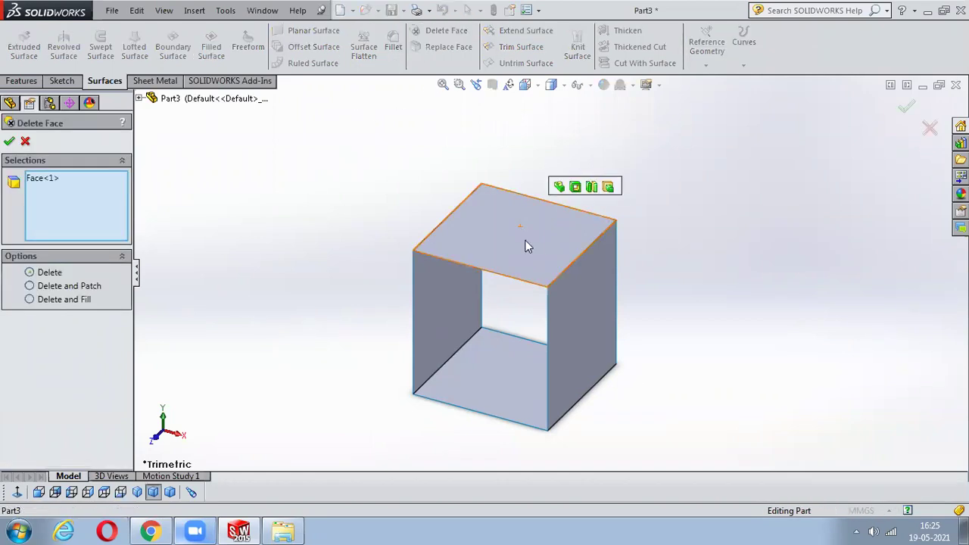
left_click(589, 324)
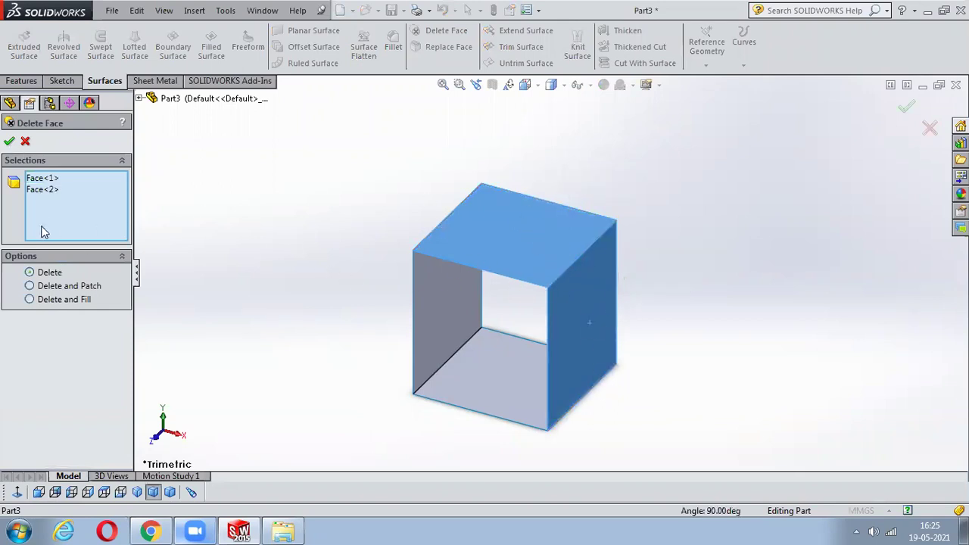
left_click(9, 141)
middle_click_drag(415, 288, 433, 271)
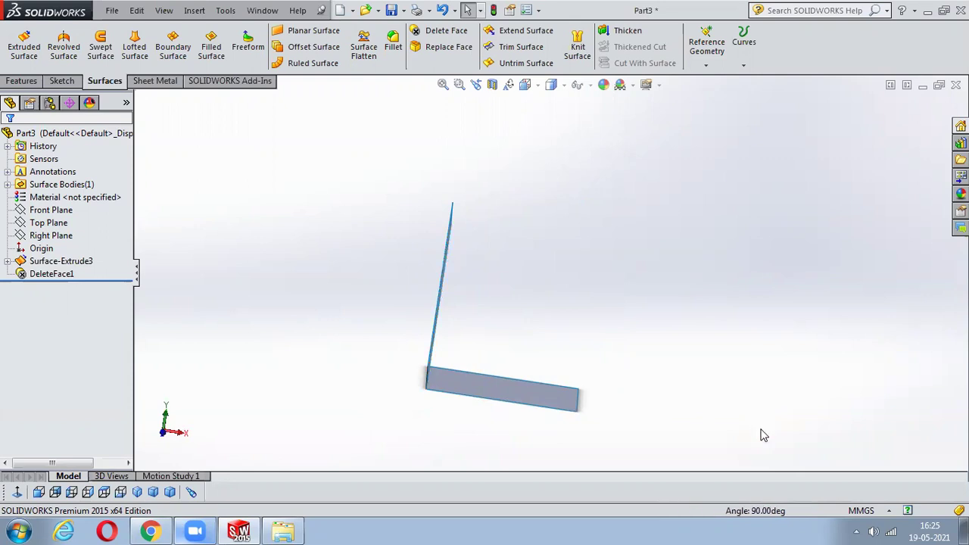
key("ctrl+z")
Try Replace Face with the box's top face and adjacent side face as the target faces
left_click(430, 48)
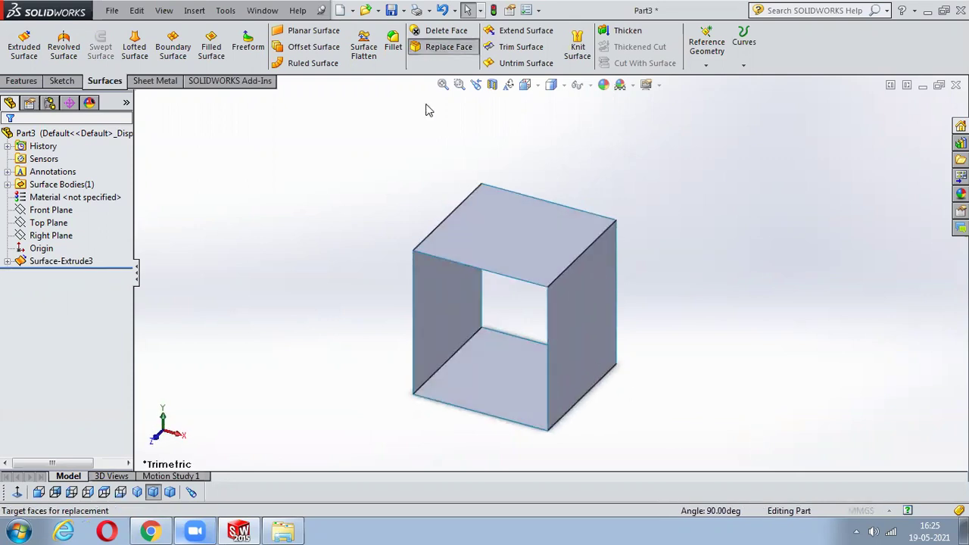
left_click(568, 240)
left_click(602, 319)
left_click(9, 141)
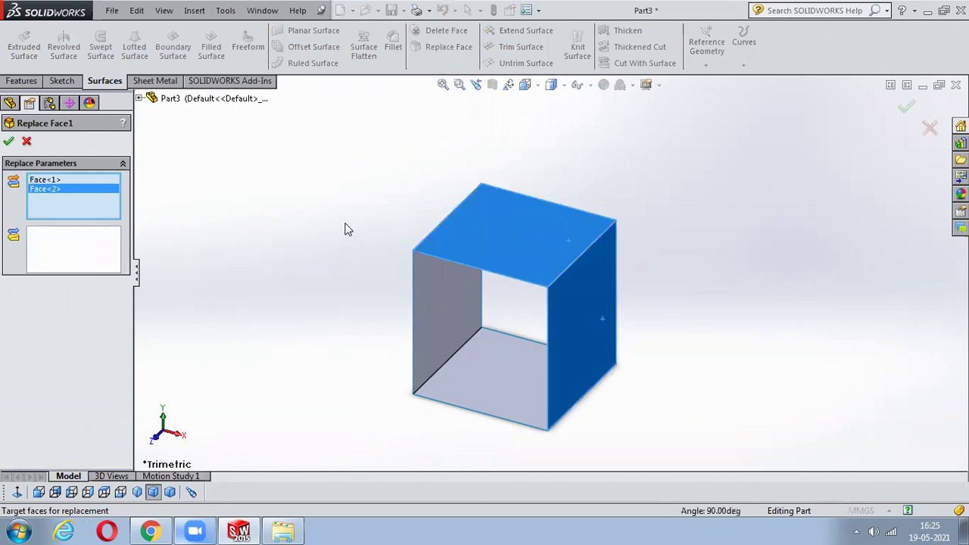
left_click(10, 143)
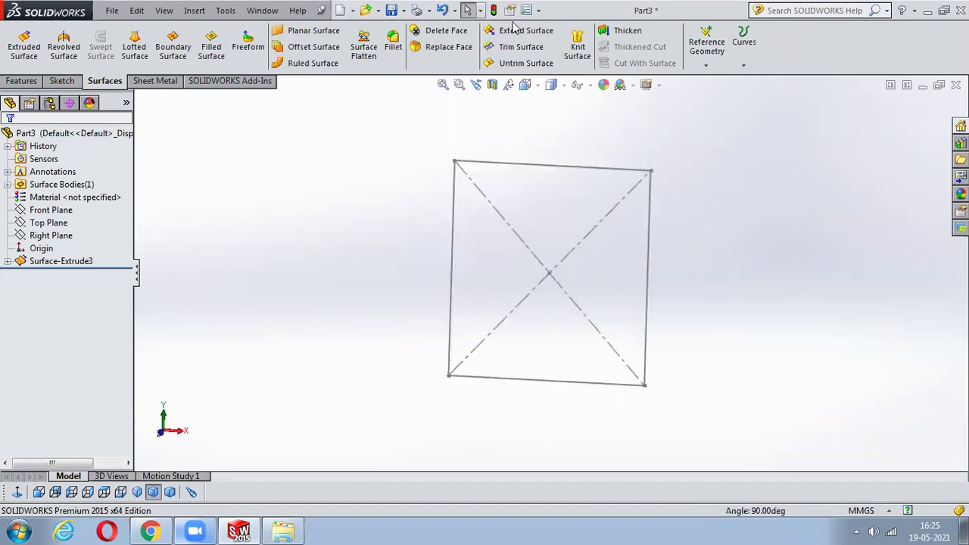
Extrude the rectangle sketch again as an open-ended box surface
left_click(25, 45)
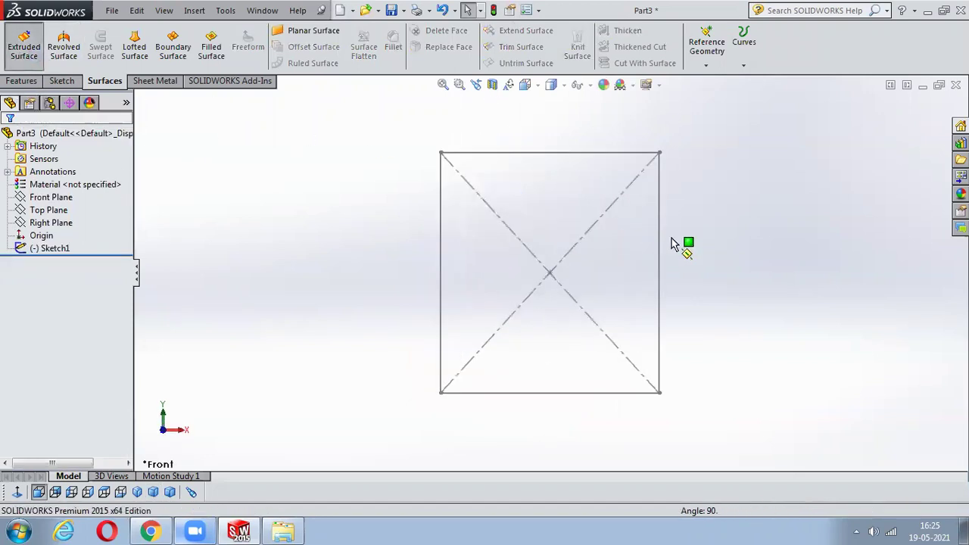
left_click(544, 153)
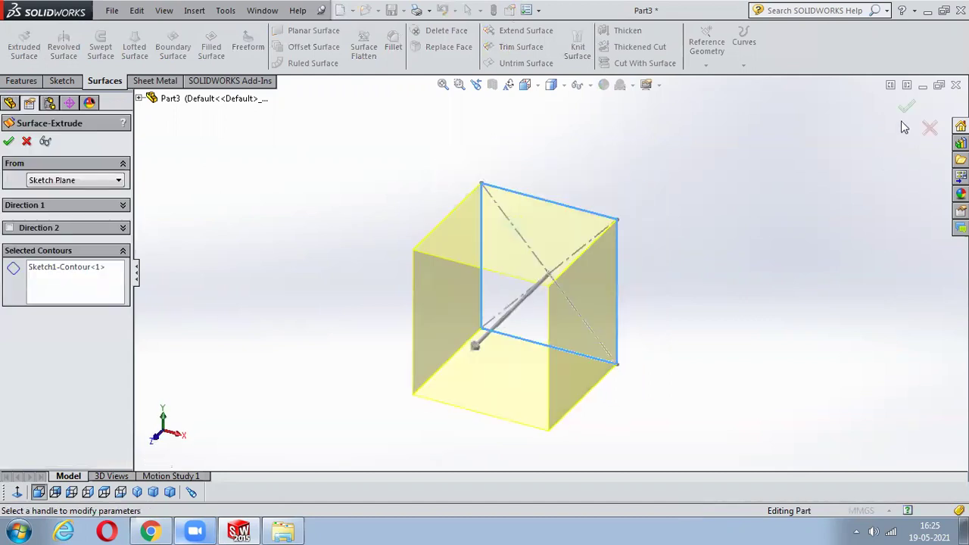
key("Return")
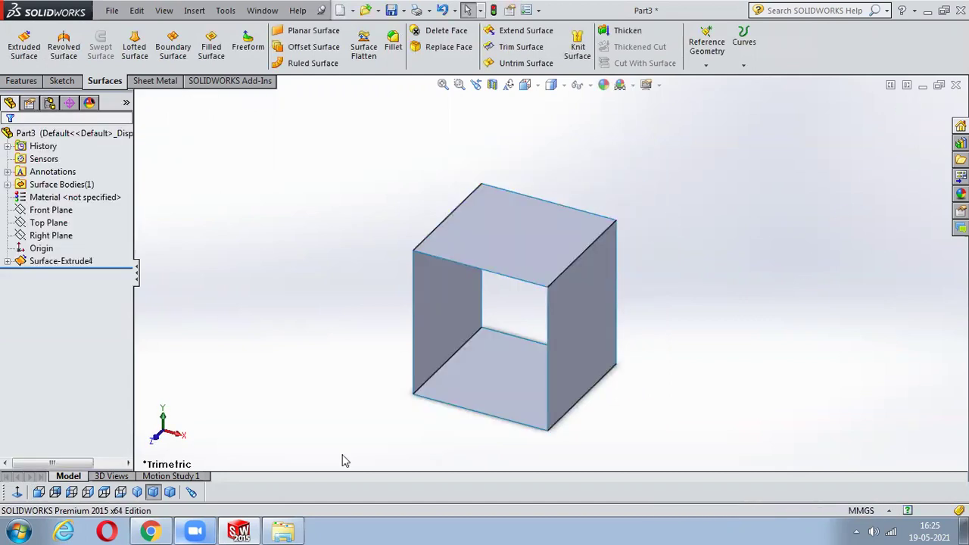
Extend the box surface from its four open front edges by a distance of 120 mm, using the Same surface extension type
left_click(509, 35)
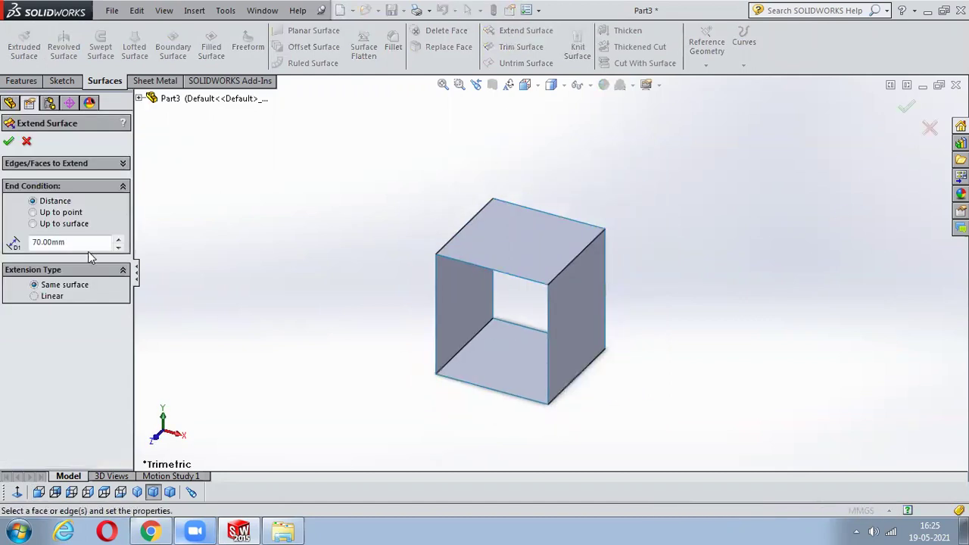
left_click(502, 272)
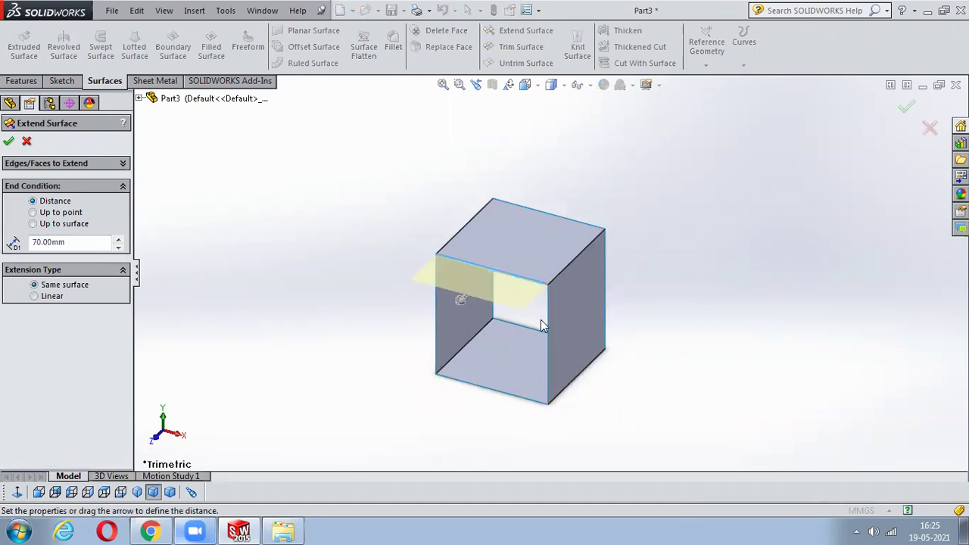
left_click(548, 316)
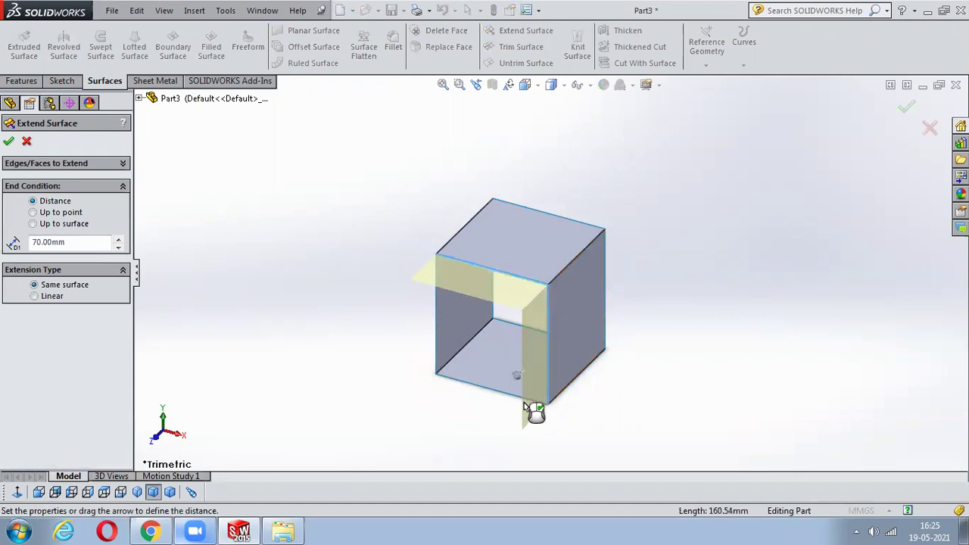
left_click(469, 389)
left_click(436, 339)
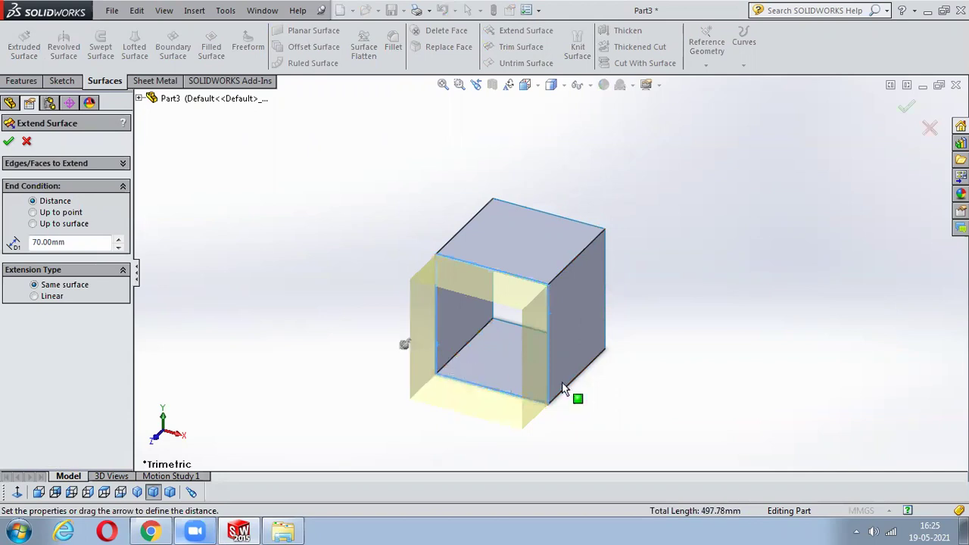
middle_click_drag(517, 376, 424, 333)
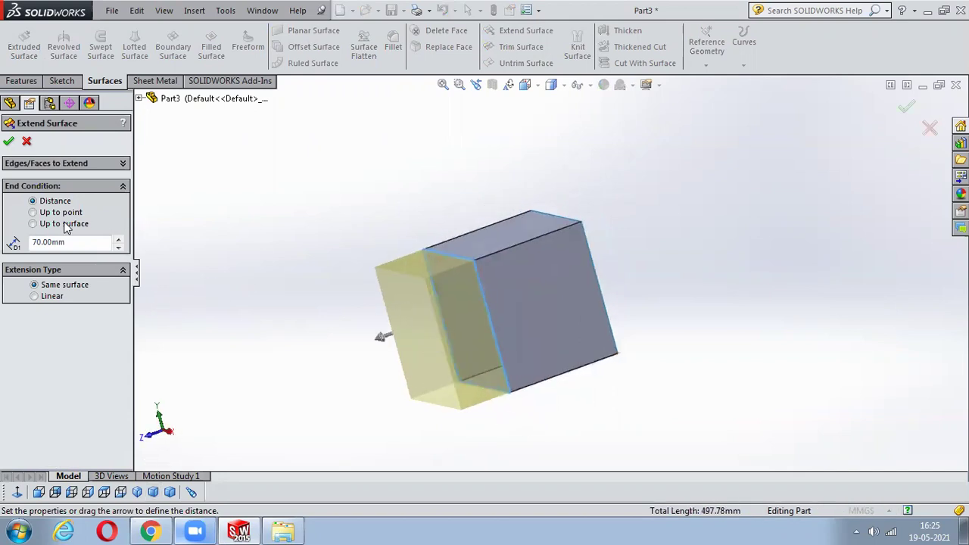
left_click(119, 239)
left_click(119, 239)
left_click(119, 240)
left_click(119, 239)
left_click(120, 239)
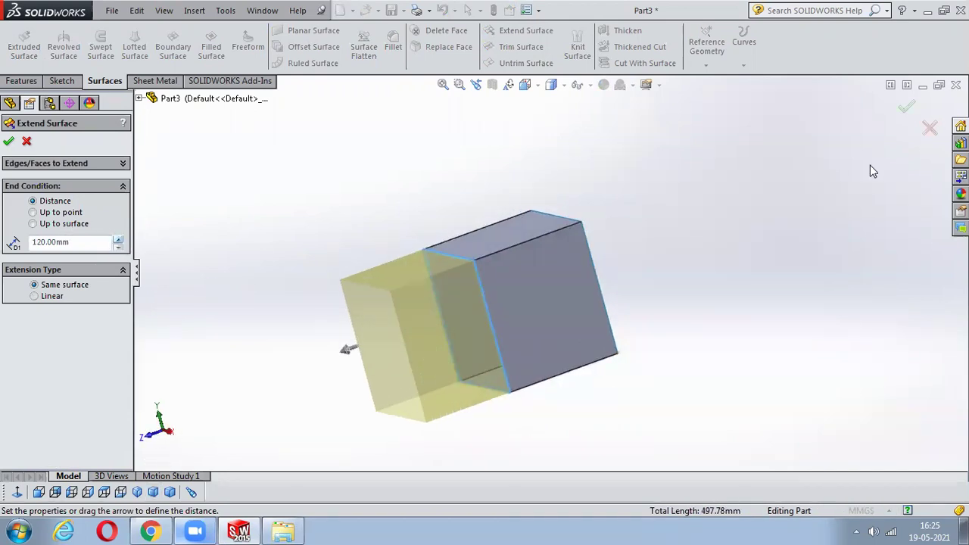
left_click(905, 107)
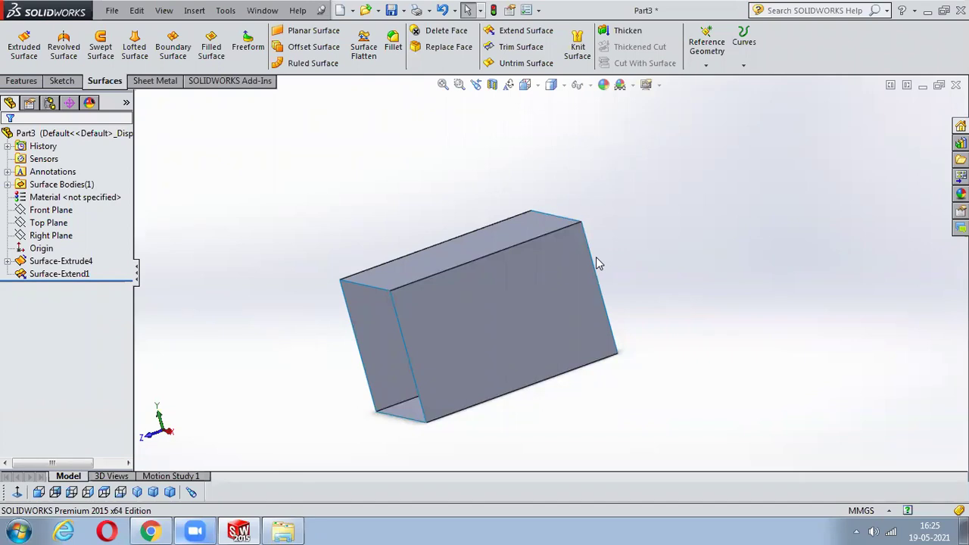
Sketch a circle near the middle of the extended box's top face and exit the sketch
middle_click_drag(595, 256, 599, 282)
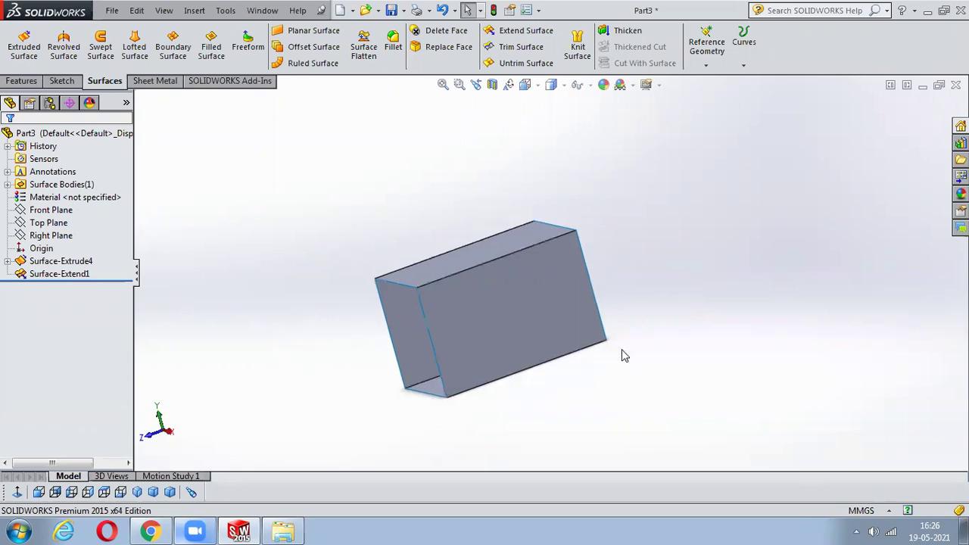
middle_click_drag(444, 238, 496, 273)
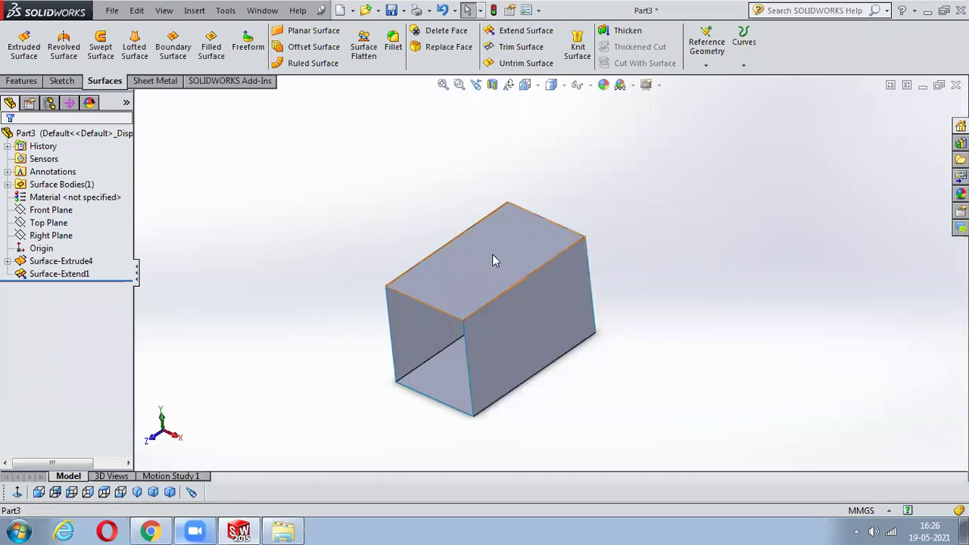
left_click(492, 254)
left_click(548, 210)
left_click(116, 29)
left_click(489, 258)
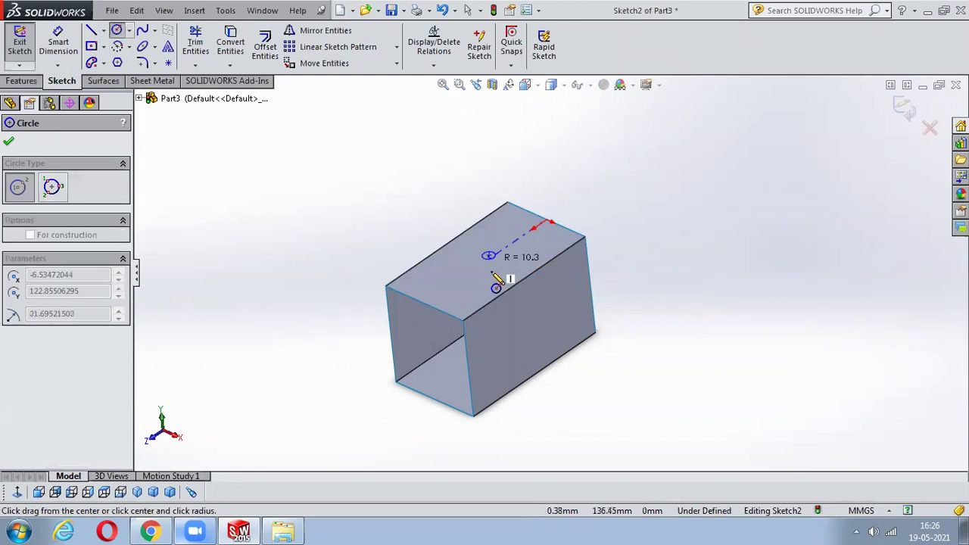
left_click(492, 272)
left_click(903, 106)
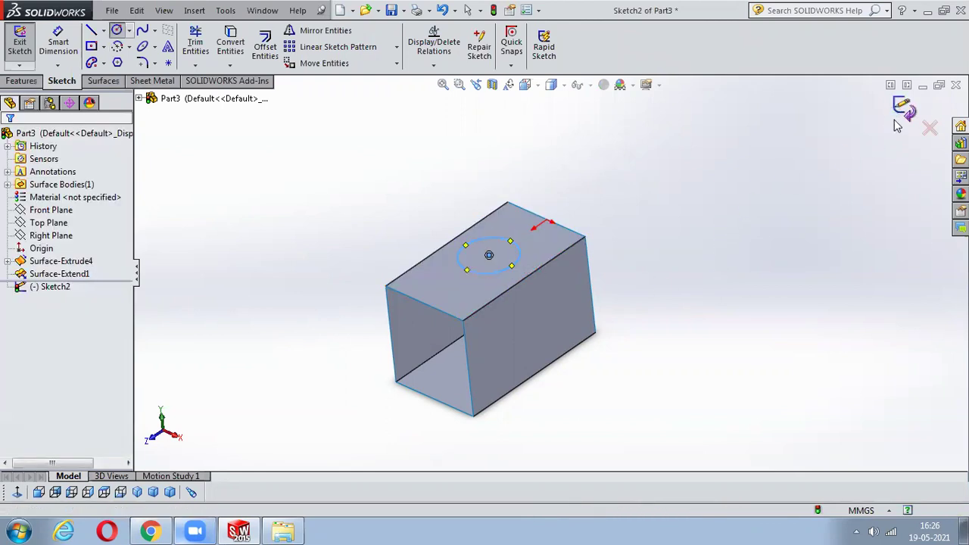
Trim the box surface with the circle sketch, keeping the piece outside the circle, and undo the trim
left_click(499, 47)
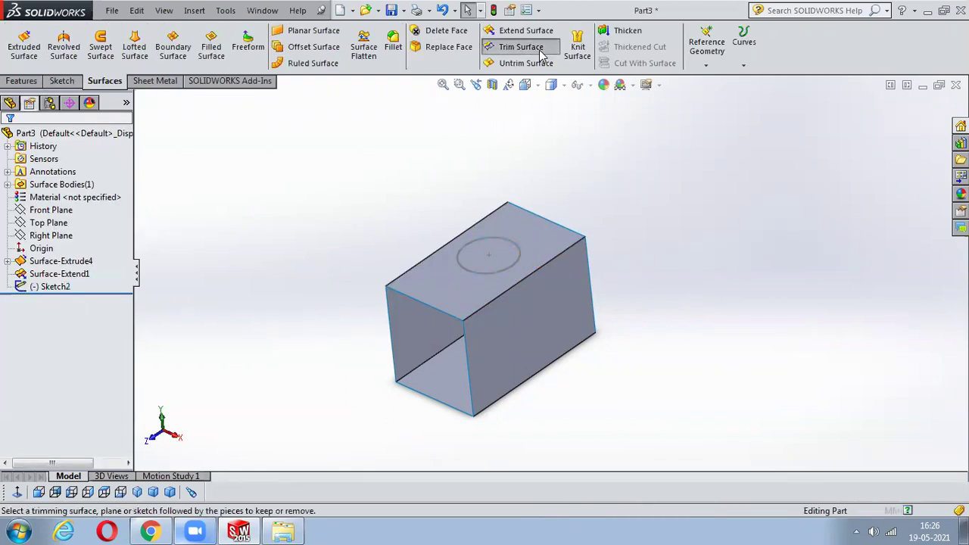
left_click(475, 271)
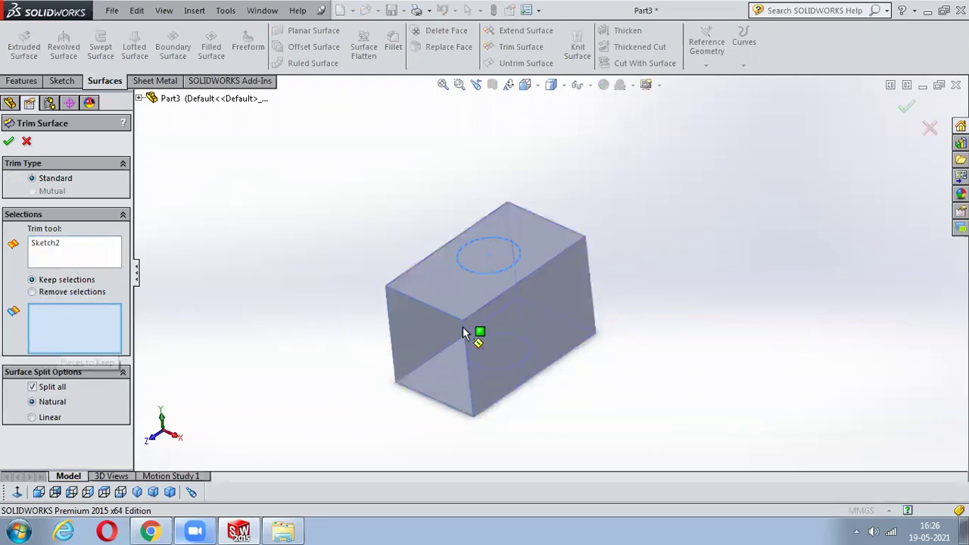
left_click(519, 294)
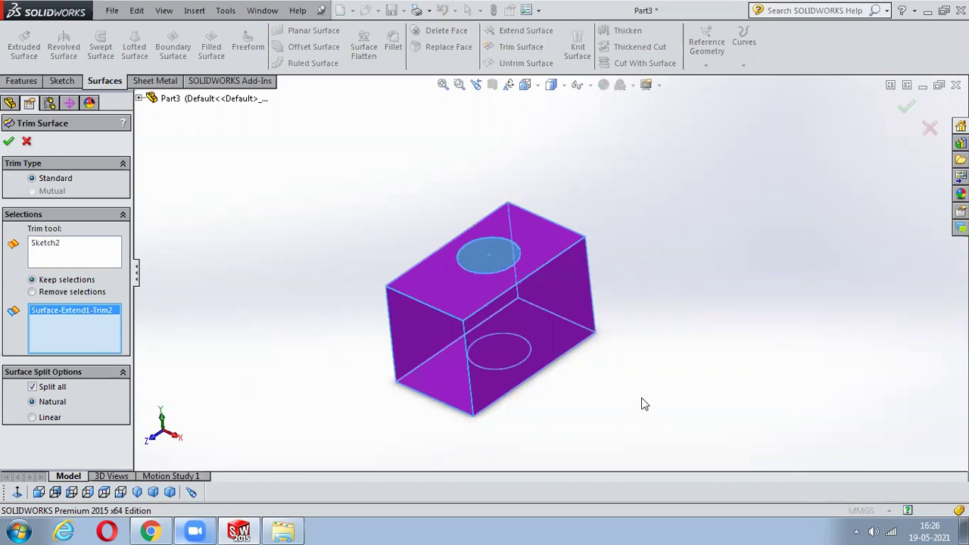
left_click(9, 140)
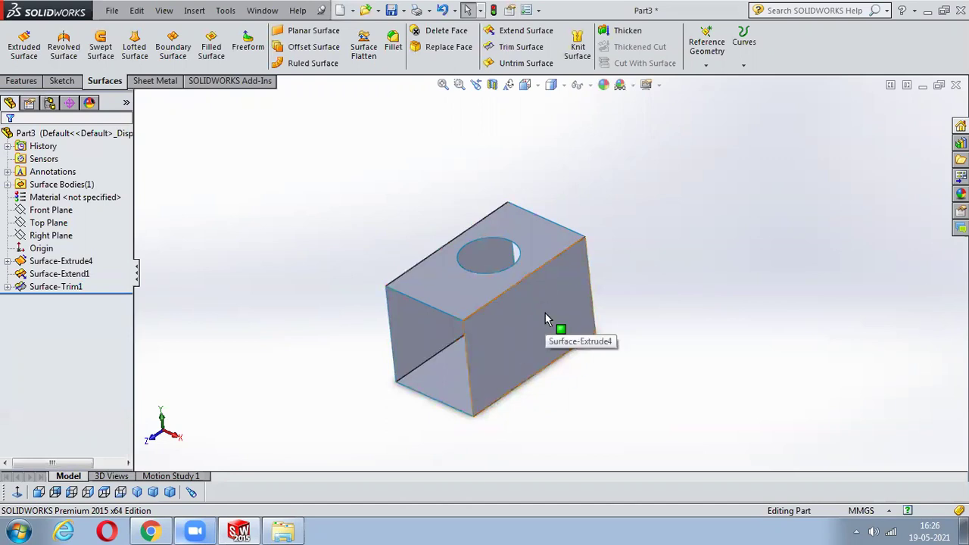
key("ctrl+z")
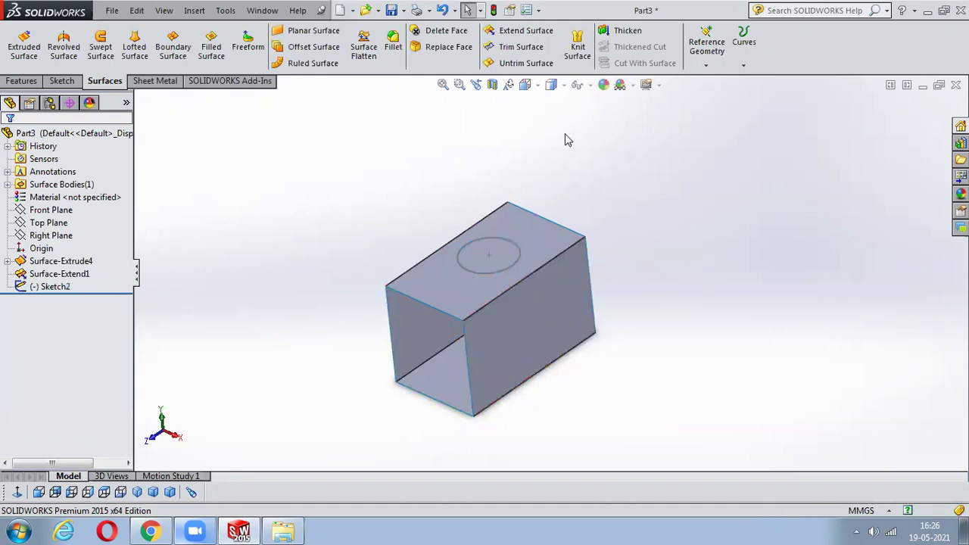
Trim the box surface with the circle sketch again using Remove selections on the box piece, inspect the discs, and undo the trim
scroll(636, 183, "up", 1)
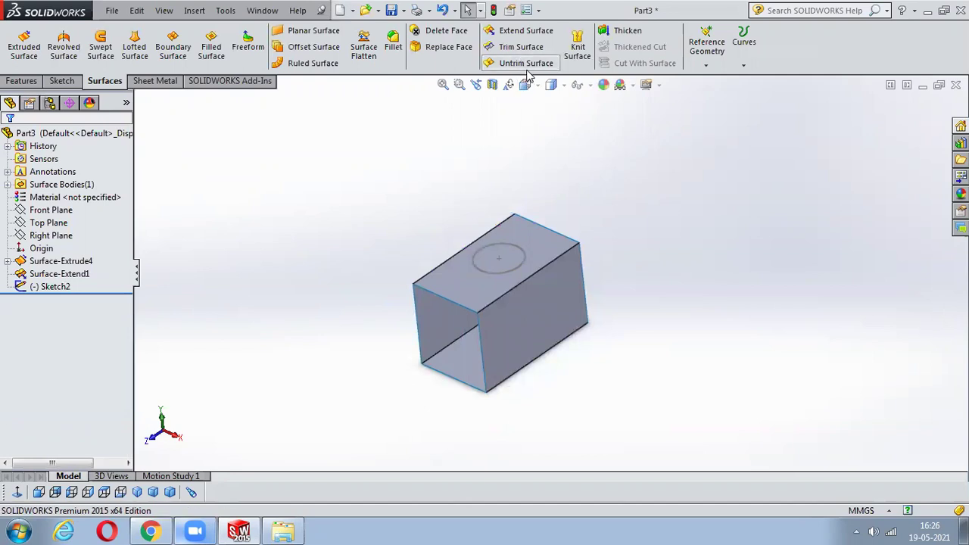
left_click(521, 46)
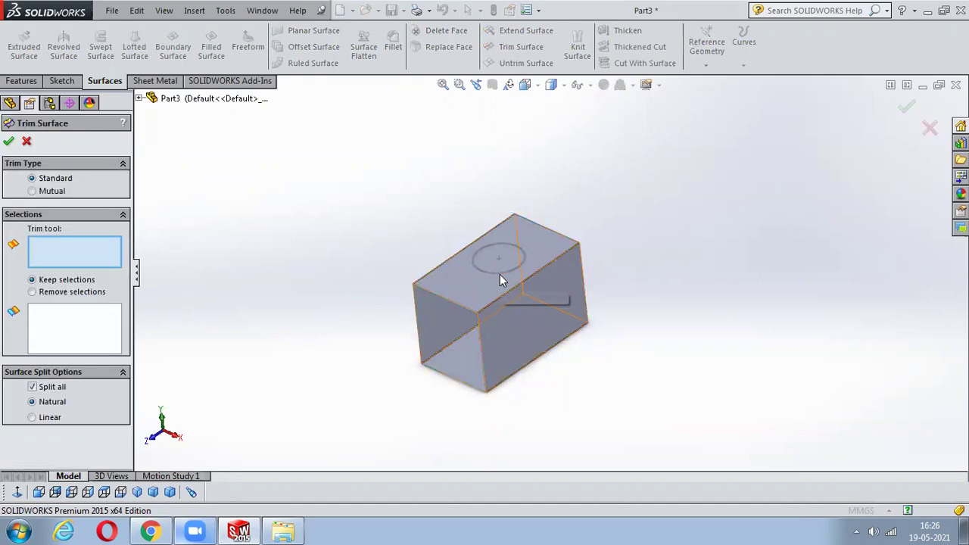
left_click(498, 285)
left_click(509, 337)
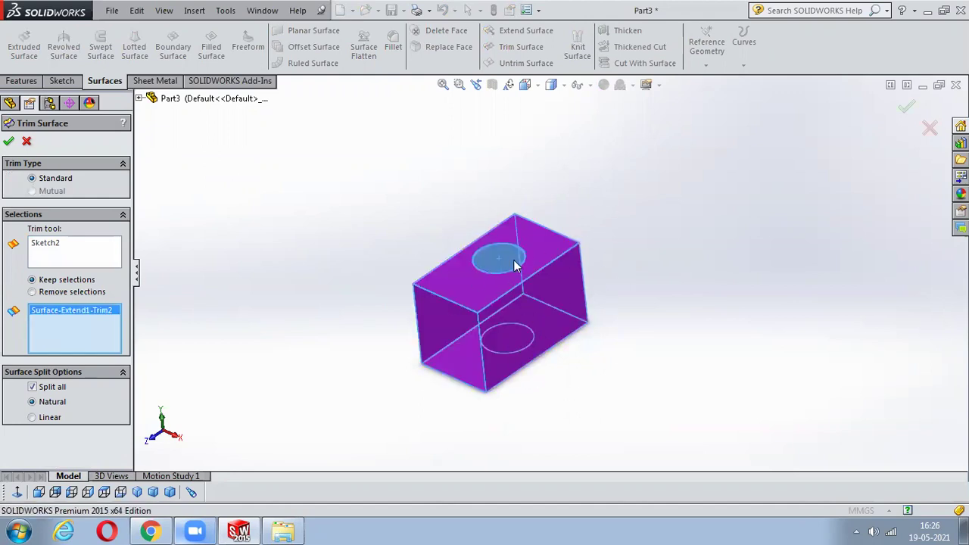
left_click(64, 296)
left_click(905, 107)
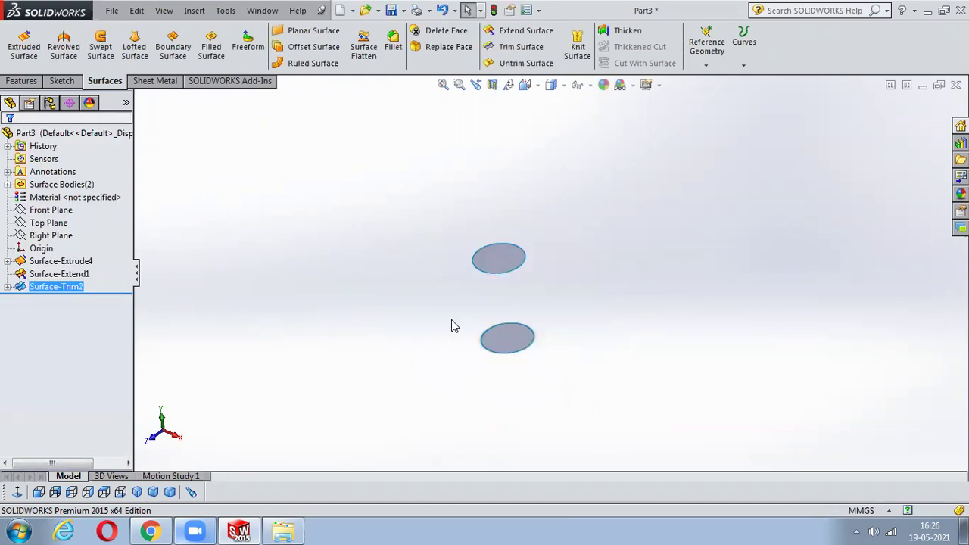
middle_click_drag(478, 310, 439, 341)
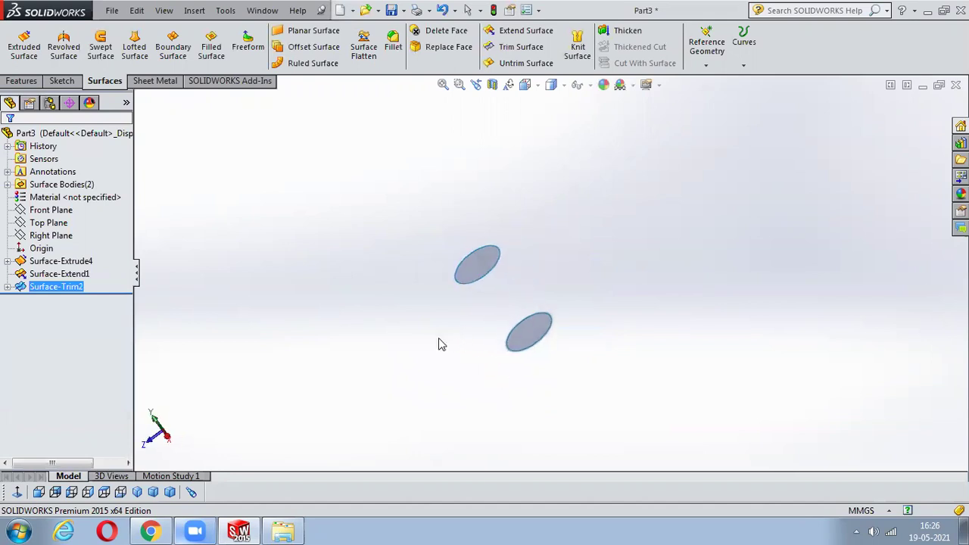
key("ctrl+z")
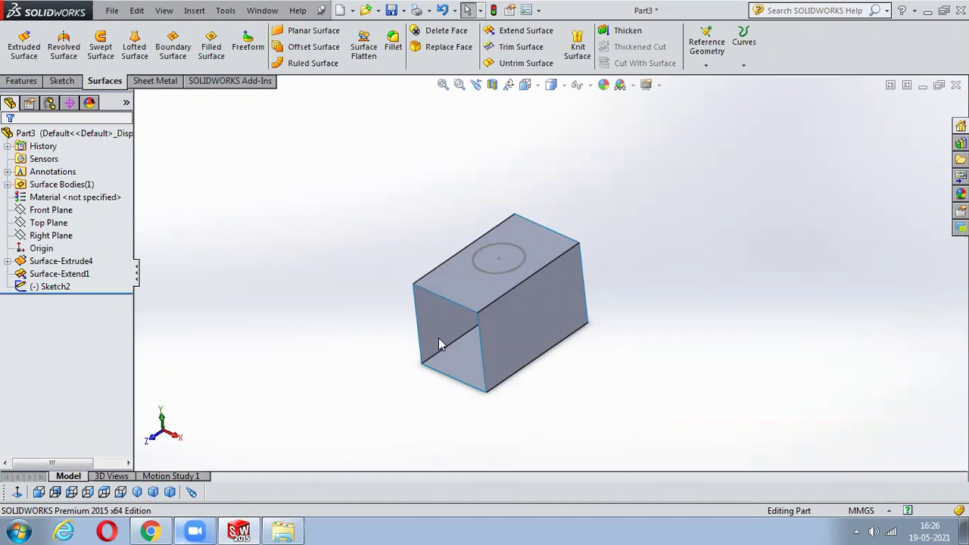
Undo back through the circle sketch, the surface extension, the box extrusion and the rectangle geometry
key("ctrl+z")
key("ctrl+z")
key("ctrl+z")
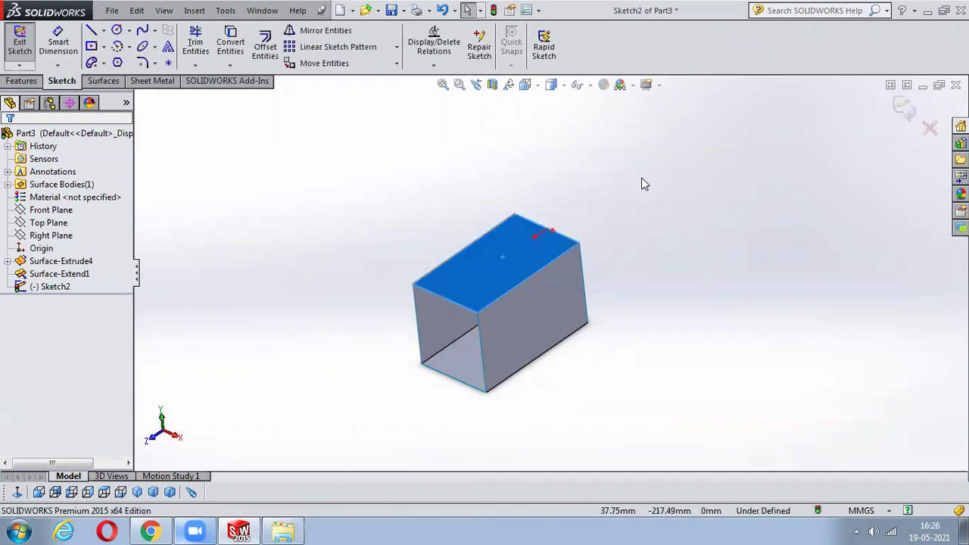
key("ctrl+z")
key("ctrl+z")
key("ctrl+z")
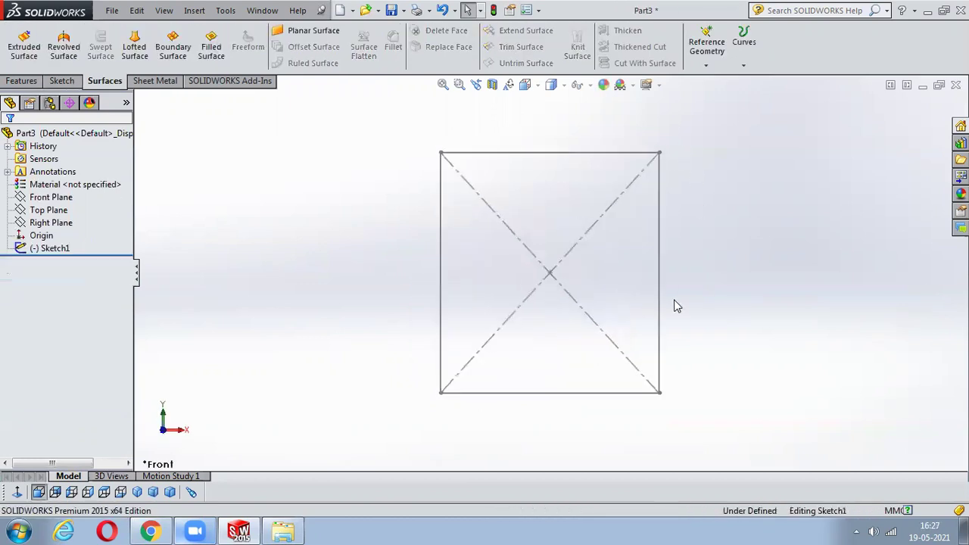
Sketch an upper semicircular arc centred on the origin with a radius of about 138 mm, and exit the sketch
left_click(118, 47)
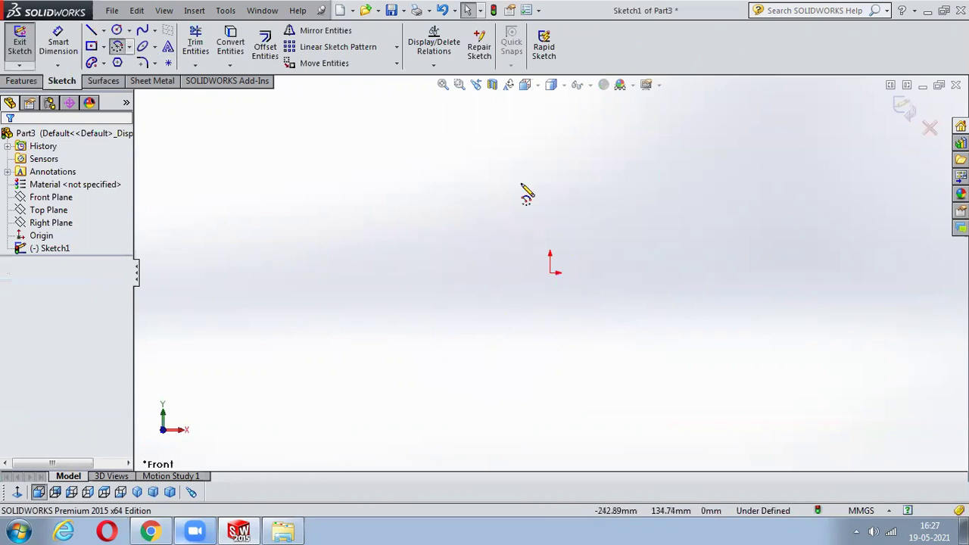
left_click(549, 273)
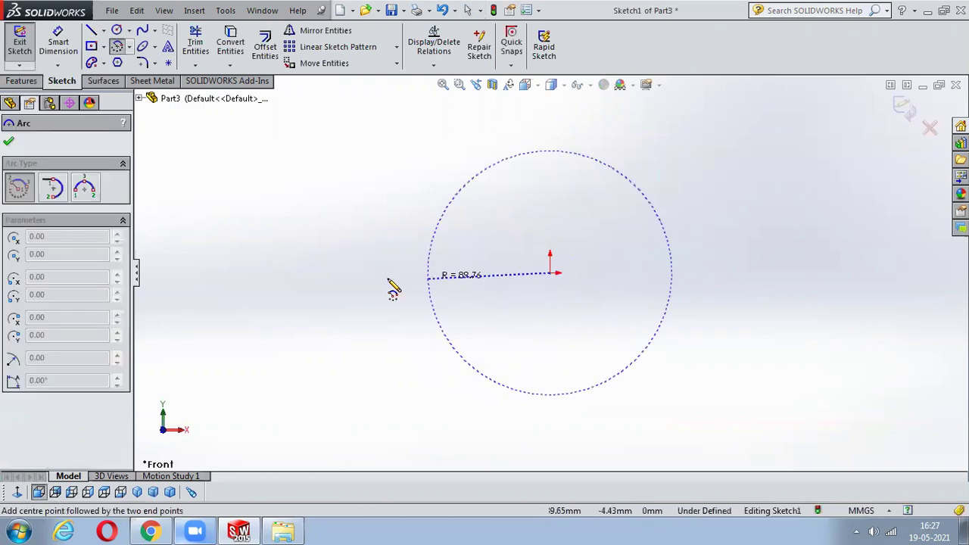
left_click(363, 272)
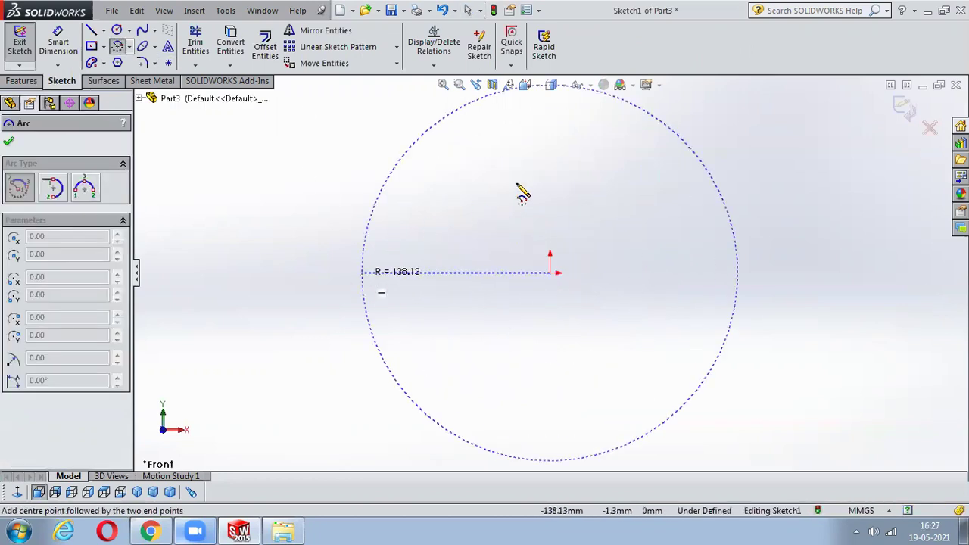
left_click(685, 279)
key("Escape")
left_click(904, 109)
Extrude the semicircular arc sketch as an open surface and check the resulting half cylinder
left_click(103, 80)
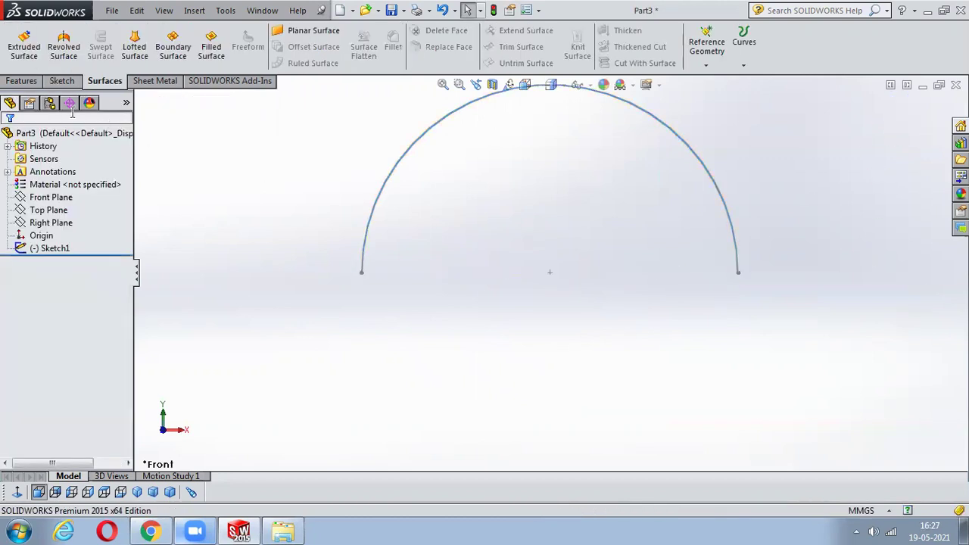
left_click(23, 45)
left_click(679, 136)
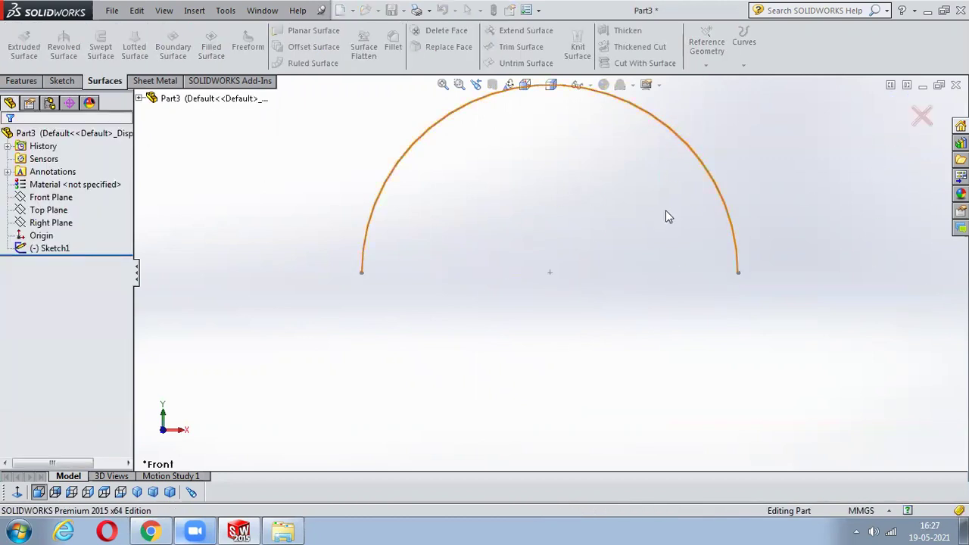
left_click_drag(444, 398, 355, 464)
left_click(906, 108)
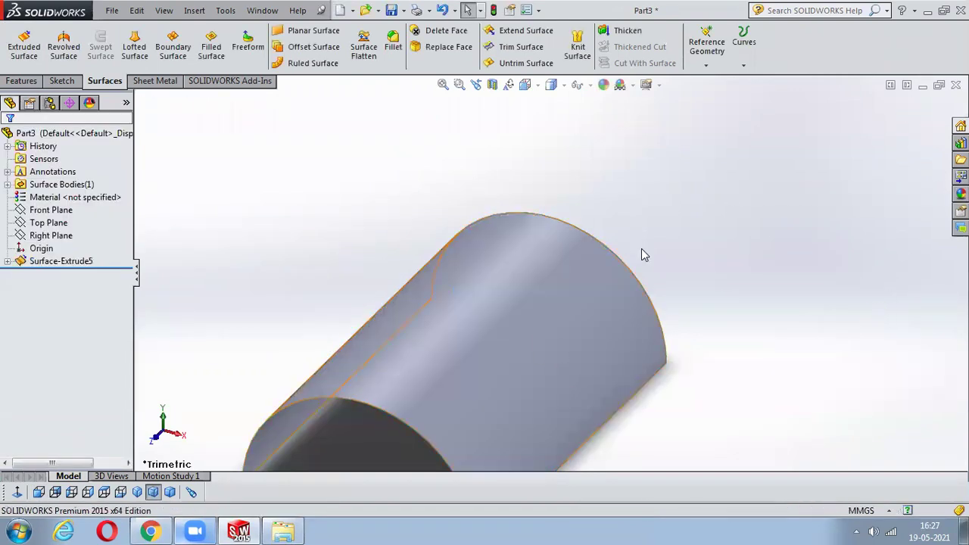
scroll(621, 246, "up", 3)
left_click(553, 306)
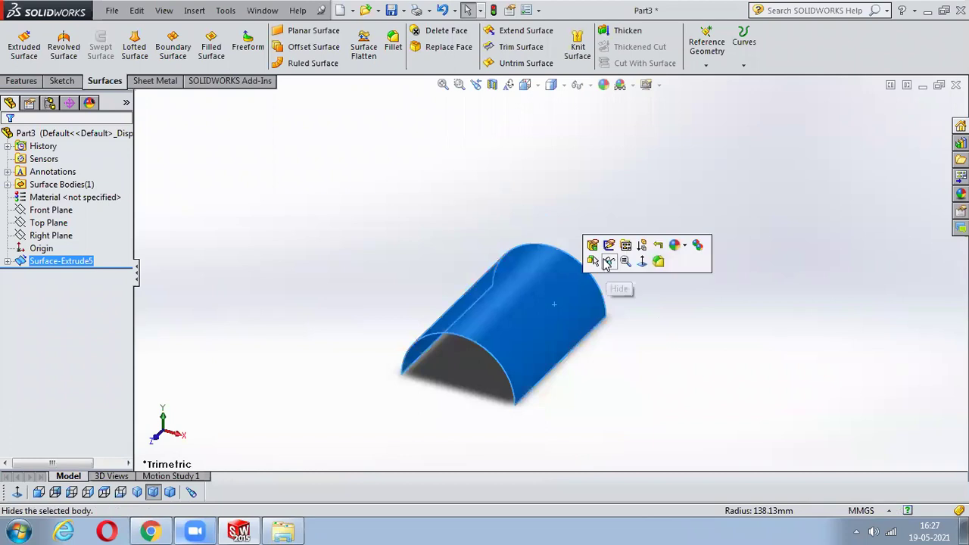
left_click(715, 343)
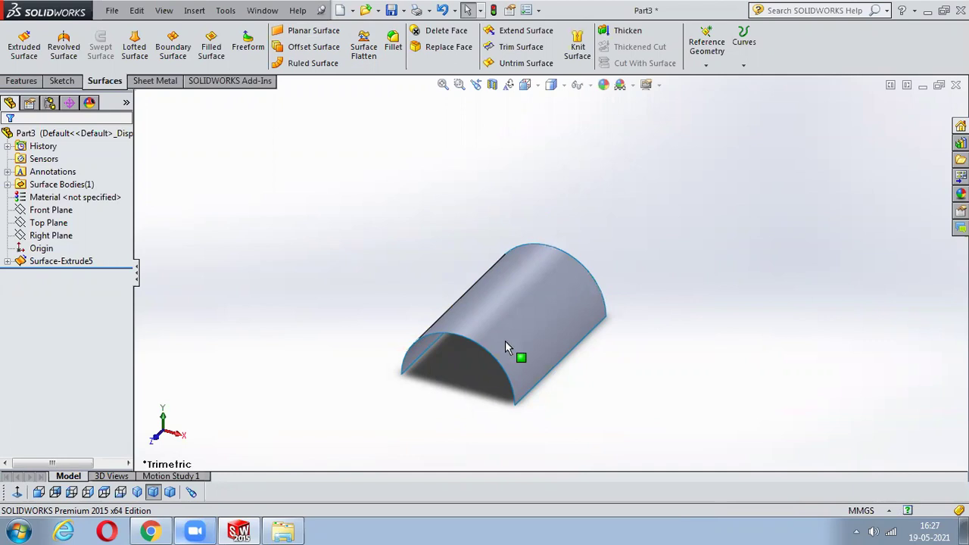
Create a reference plane parallel to the Top Plane, offset 190 mm upward over the half cylinder
left_click(707, 65)
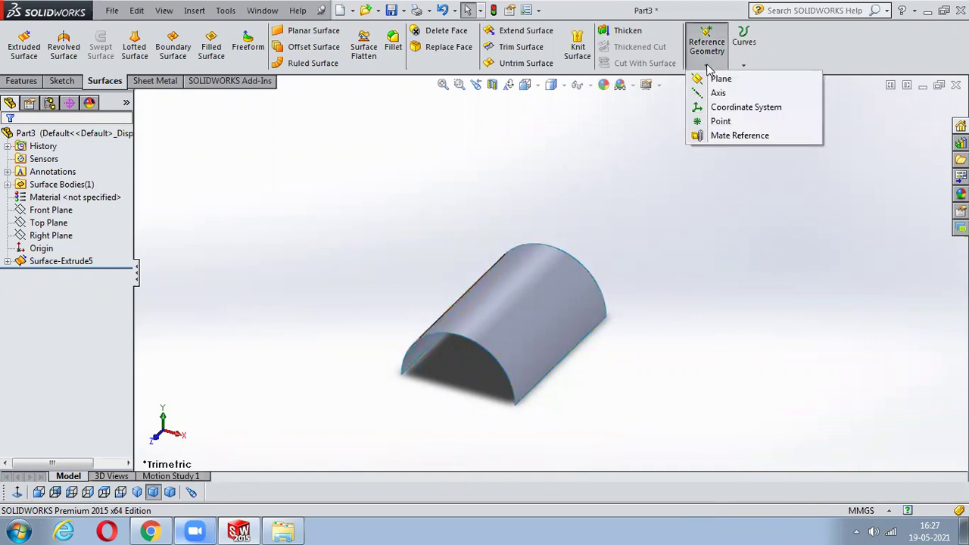
left_click(719, 79)
left_click(138, 99)
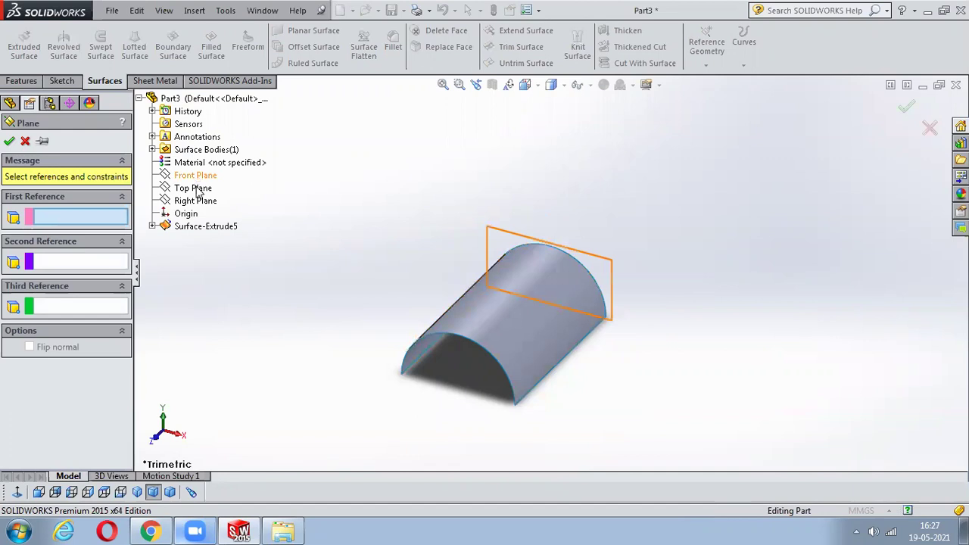
left_click(196, 189)
middle_click_drag(476, 348, 498, 281)
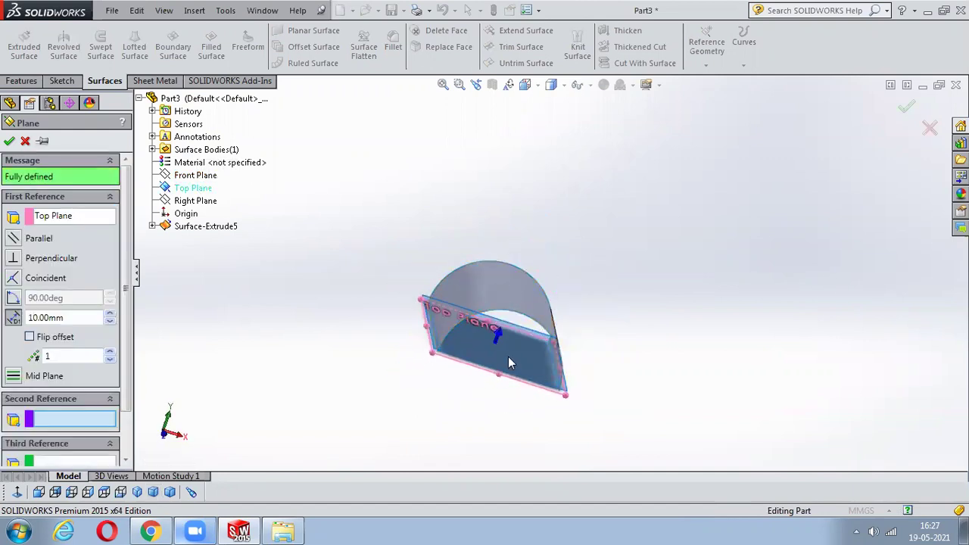
left_click_drag(110, 320, 110, 320)
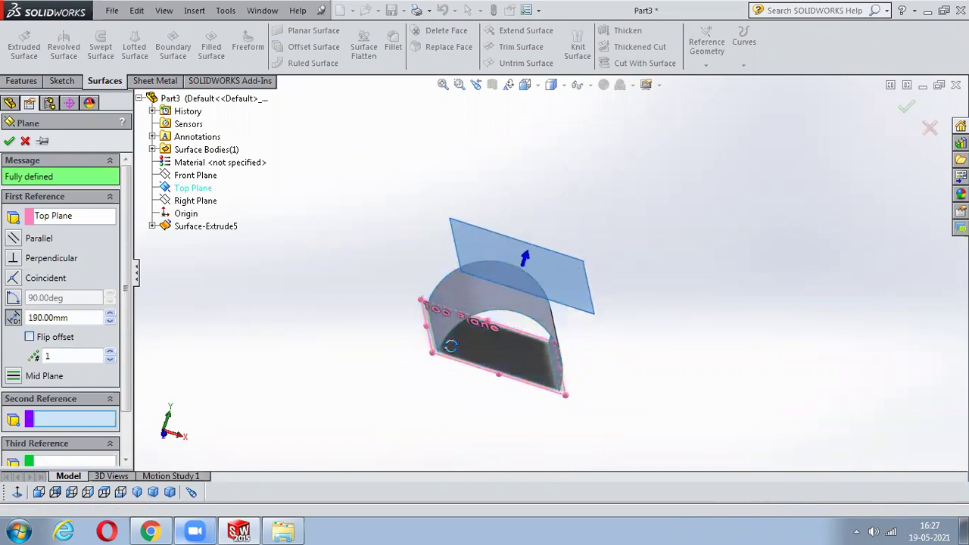
middle_click_drag(454, 322, 452, 348)
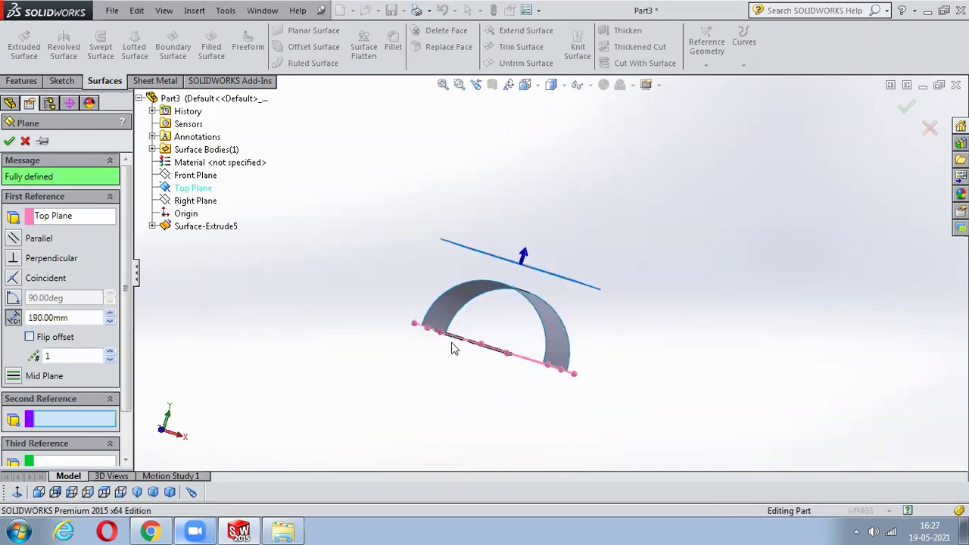
left_click(9, 141)
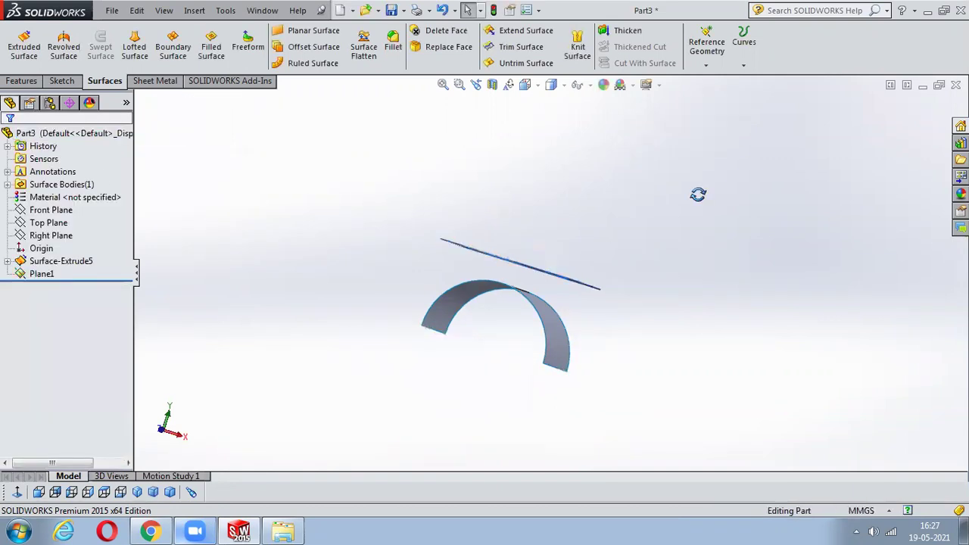
middle_click_drag(698, 194, 698, 232)
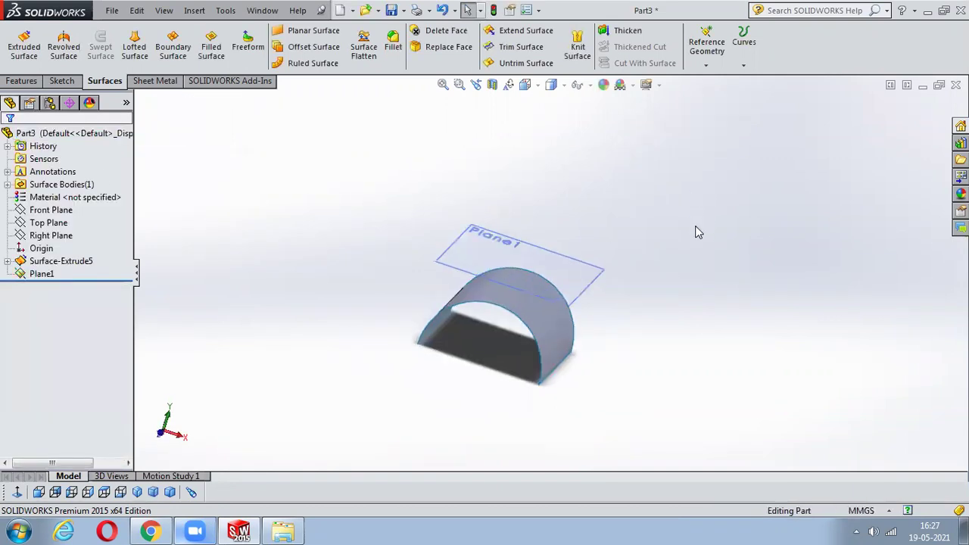
Sketch an ellipse with a major radius of about 98 mm on the offset plane, centred about 224 mm along the surface, and exit the sketch
left_click(546, 330)
left_click(524, 293)
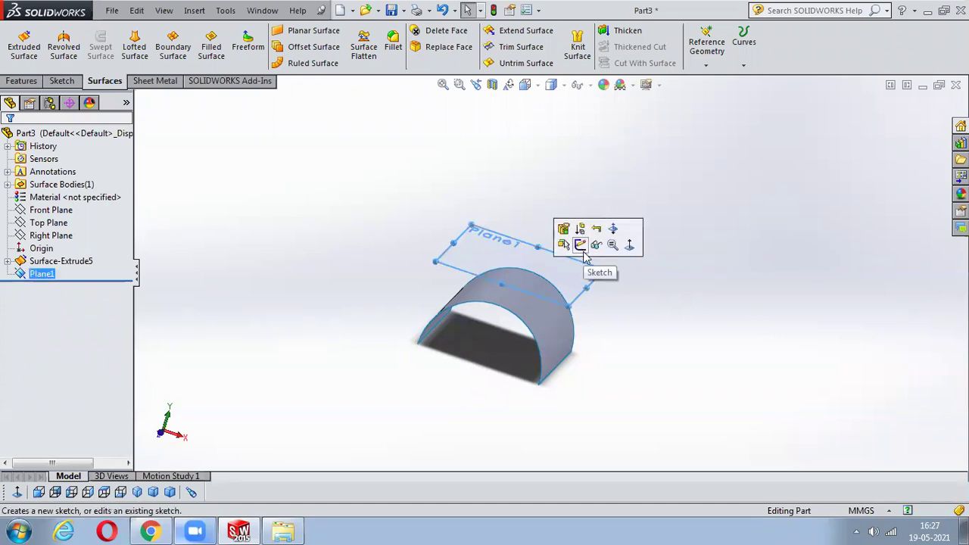
left_click(579, 245)
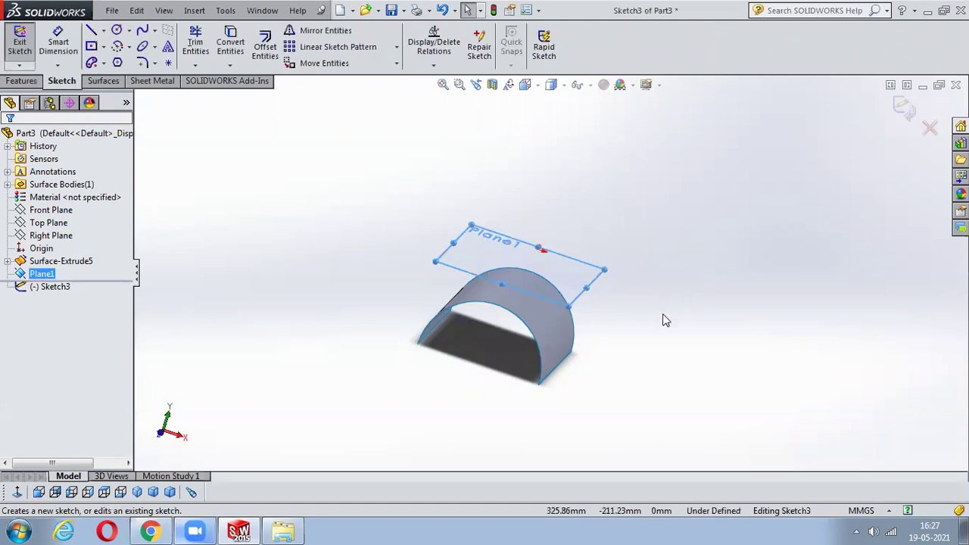
left_click(39, 492)
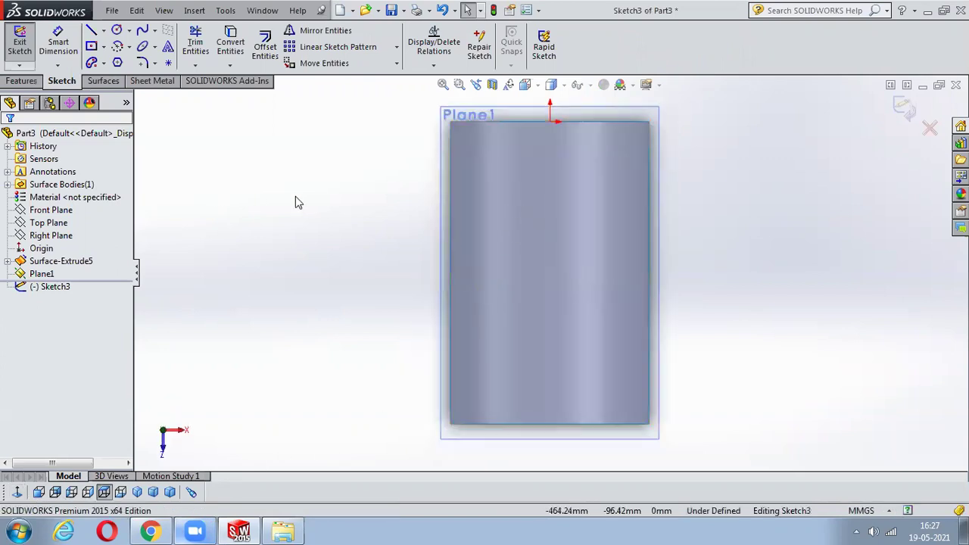
left_click(142, 46)
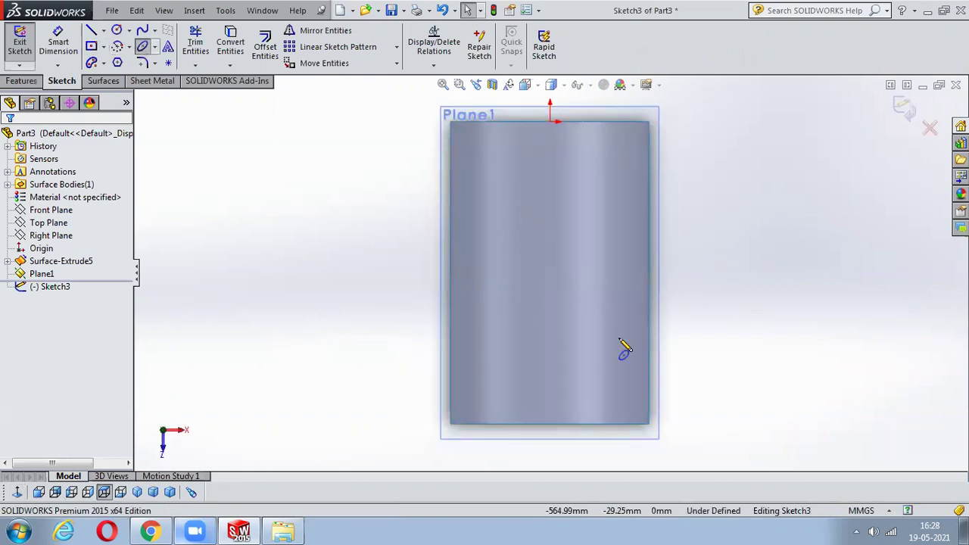
left_click(550, 282)
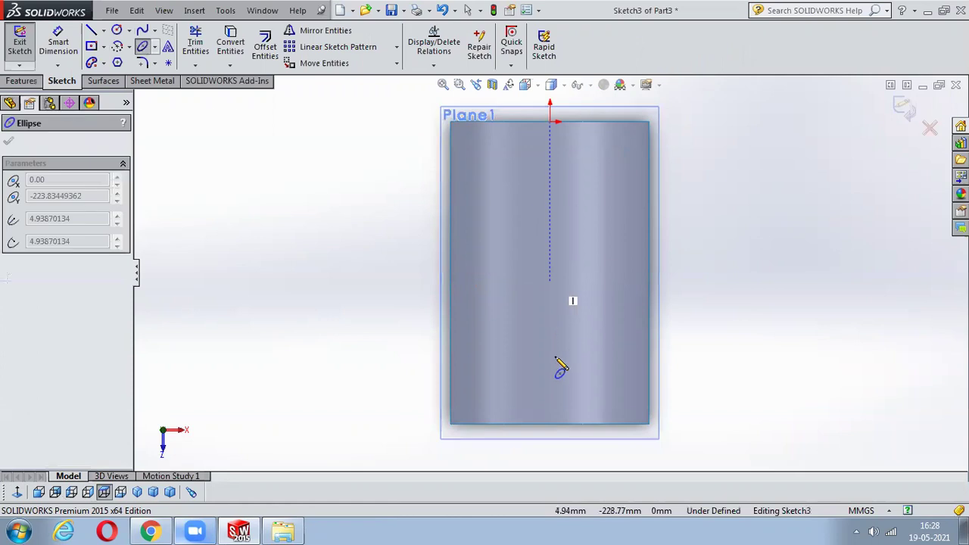
left_click(555, 352)
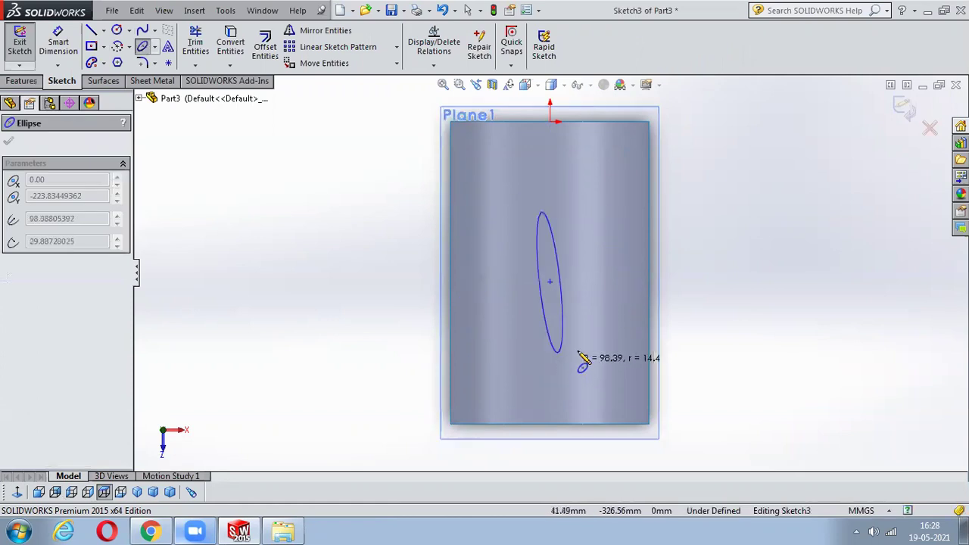
left_click(642, 365)
right_click(797, 255)
left_click(804, 257)
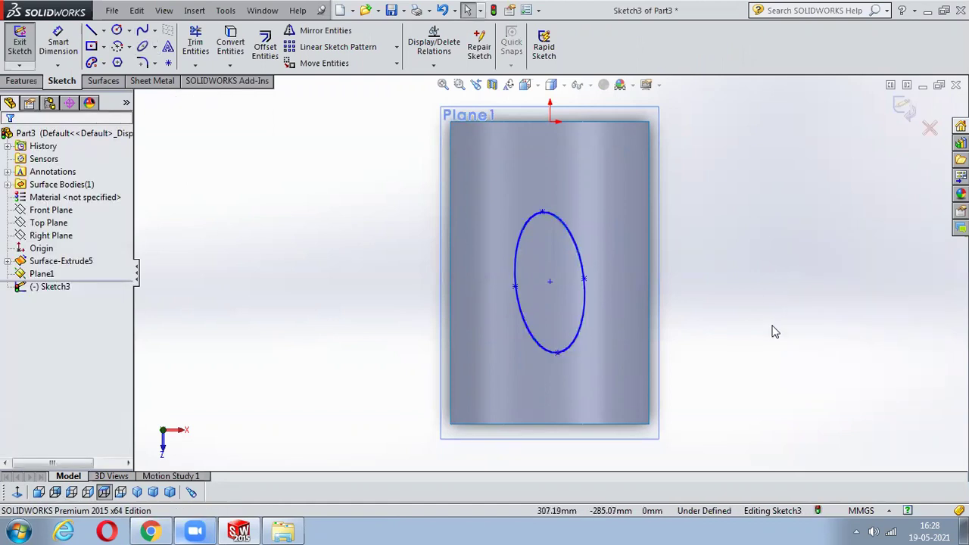
left_click(903, 106)
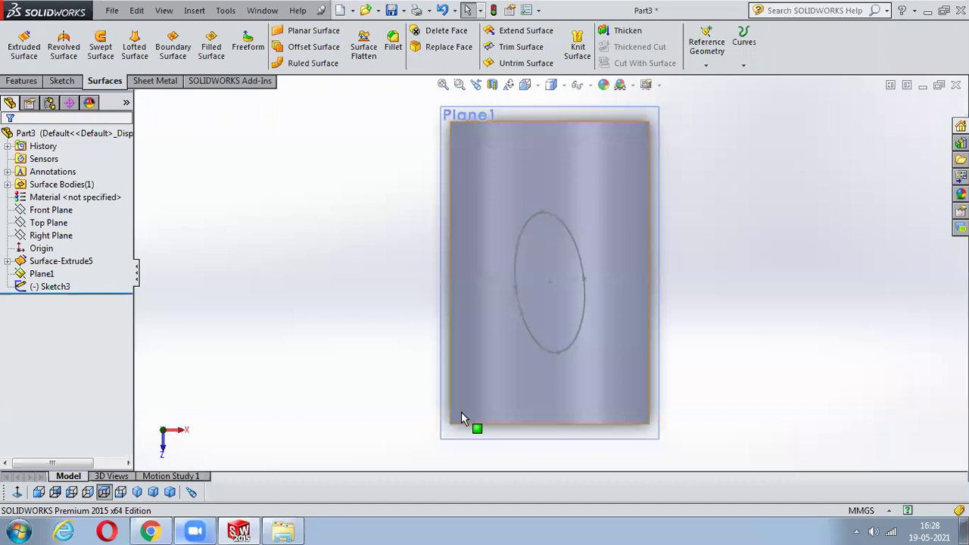
Project the ellipse sketch onto the half cylinder's face as a projected curve, using the Sketch on faces type
middle_click_drag(484, 425, 698, 173)
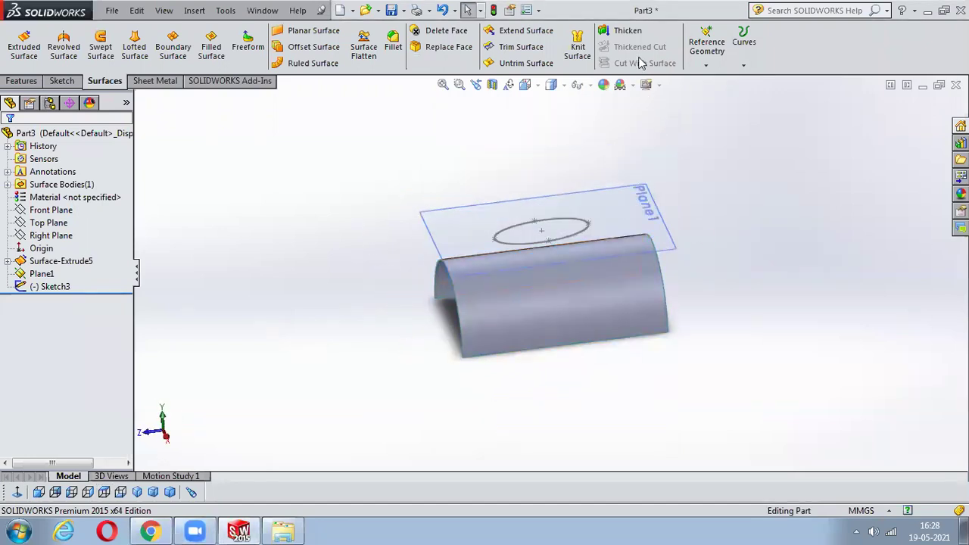
left_click(742, 67)
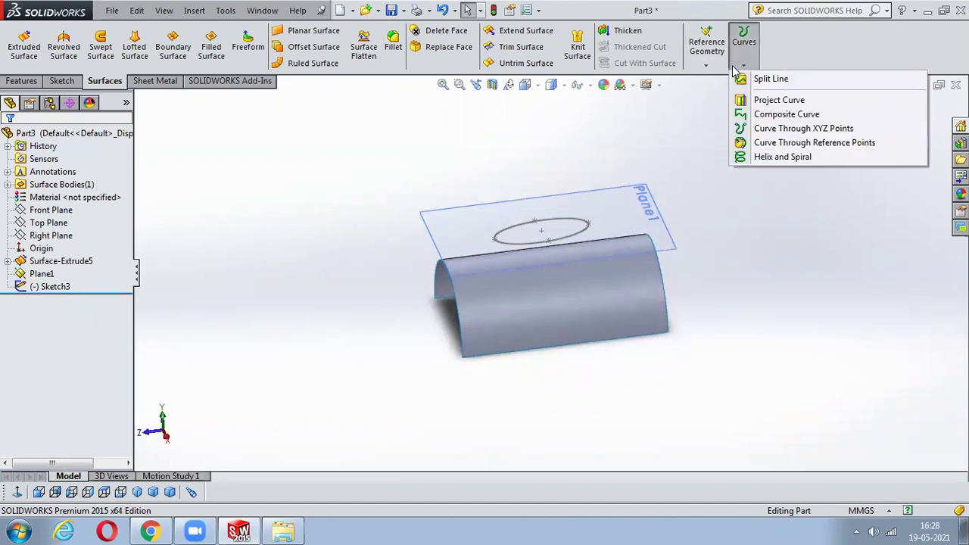
left_click(766, 101)
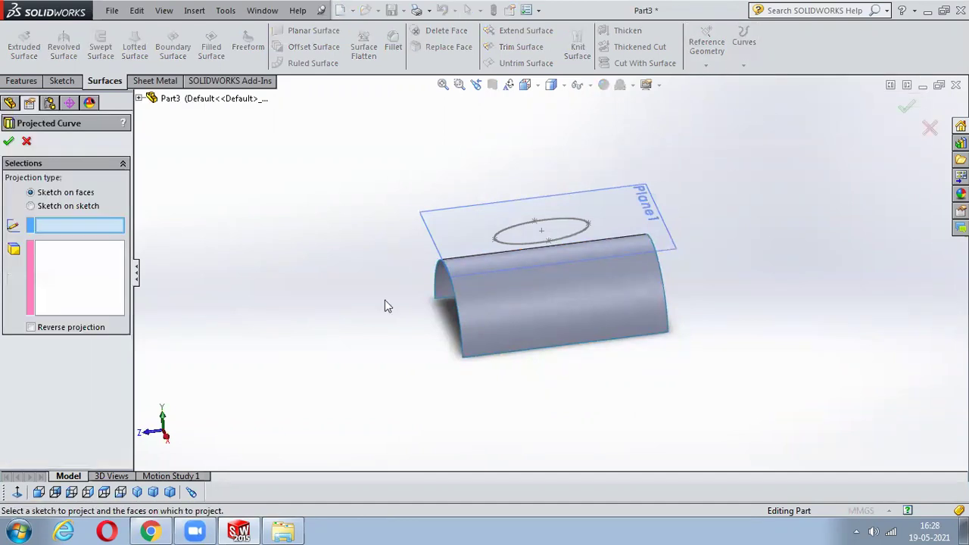
left_click(570, 236)
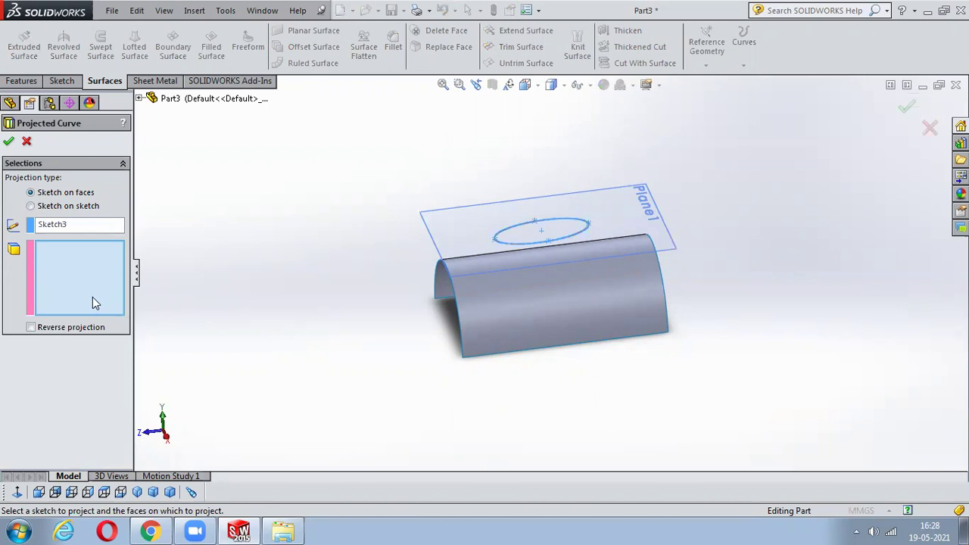
left_click(611, 285)
left_click(589, 212)
middle_click_drag(658, 223, 714, 318)
left_click(909, 105)
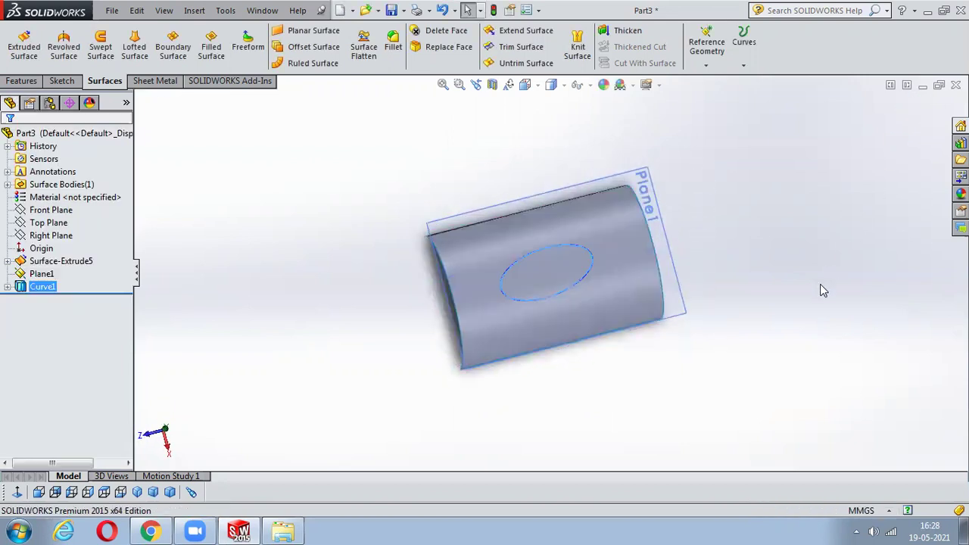
Hide the offset reference plane above the half cylinder
middle_click_drag(512, 419, 563, 229)
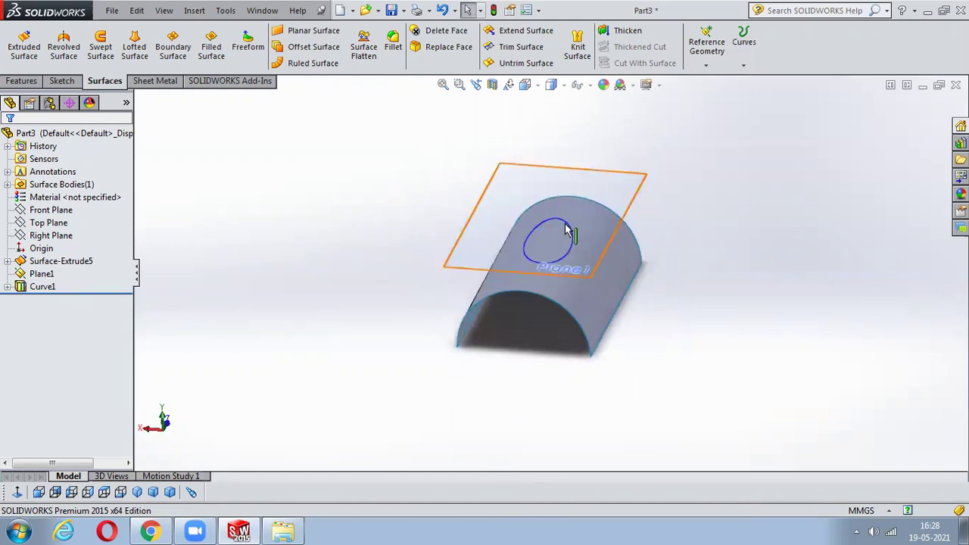
right_click(612, 182)
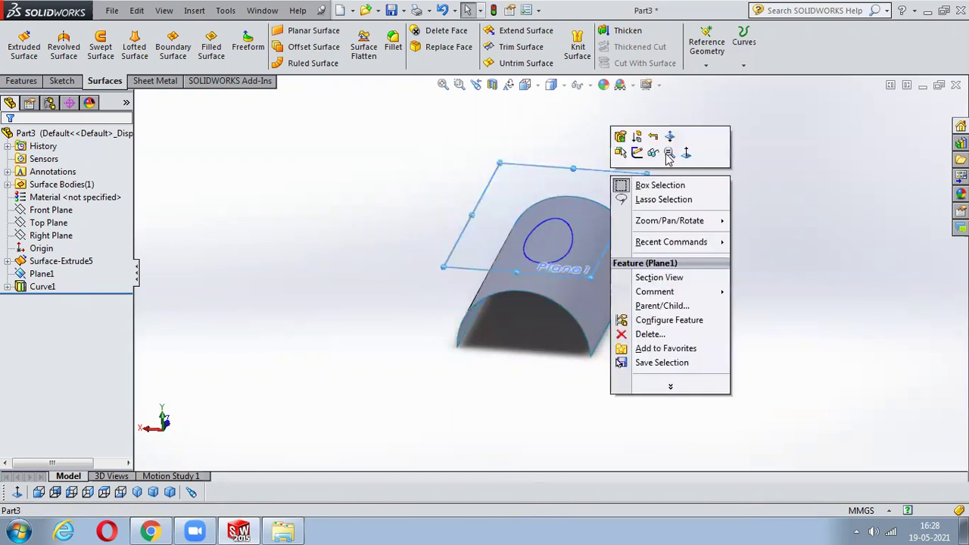
left_click(640, 152)
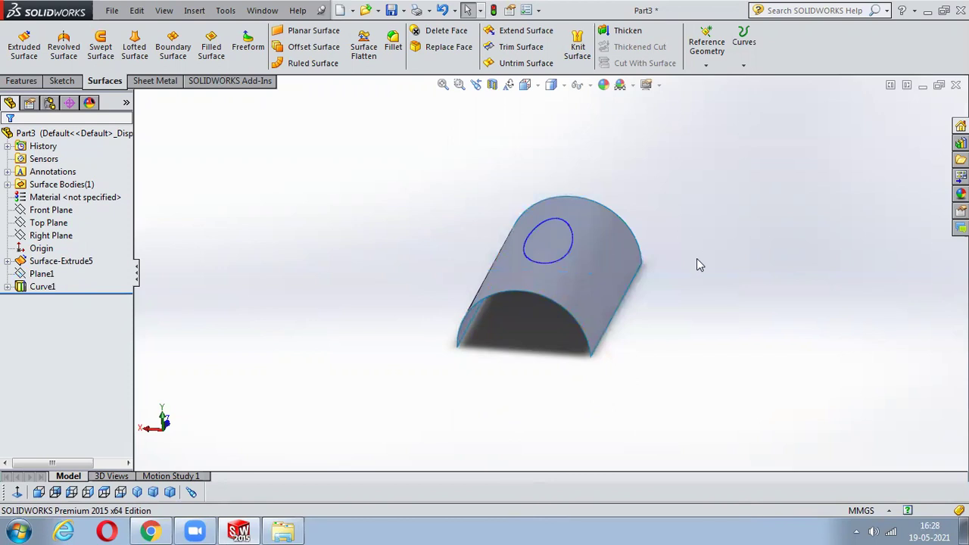
Trim the half cylinder with the projected ellipse curve using Keep selections on the outer surface, and inspect the opening
left_click(504, 49)
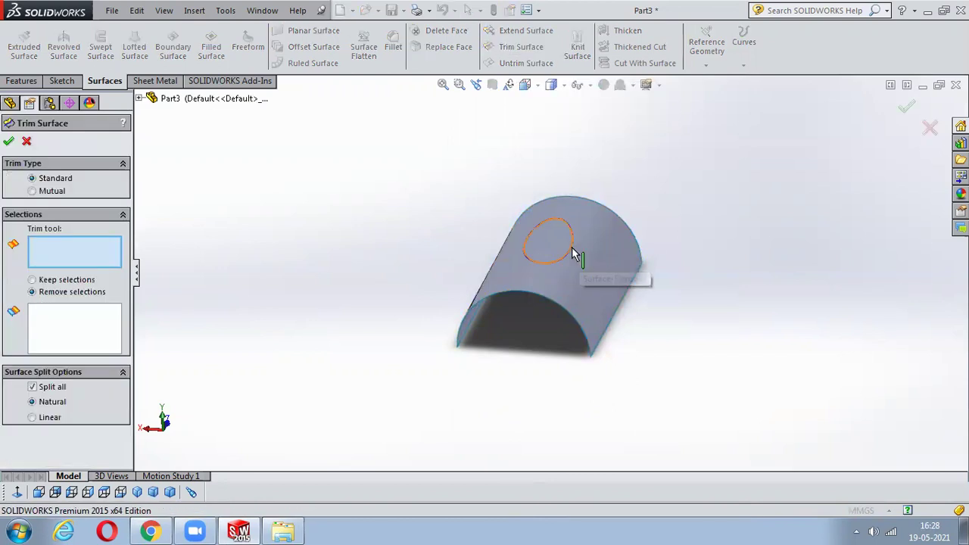
left_click(572, 248)
left_click(587, 313)
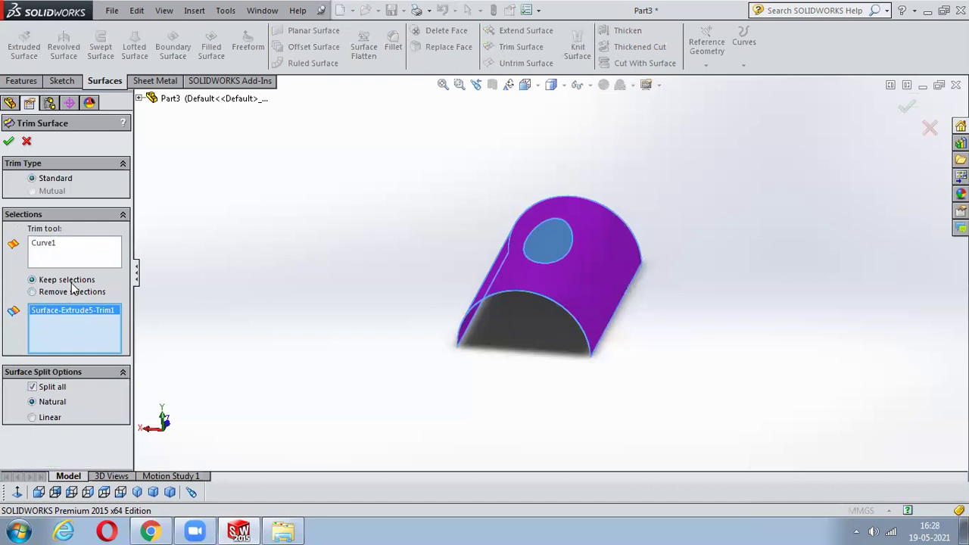
left_click(9, 141)
middle_click_drag(419, 367, 265, 352)
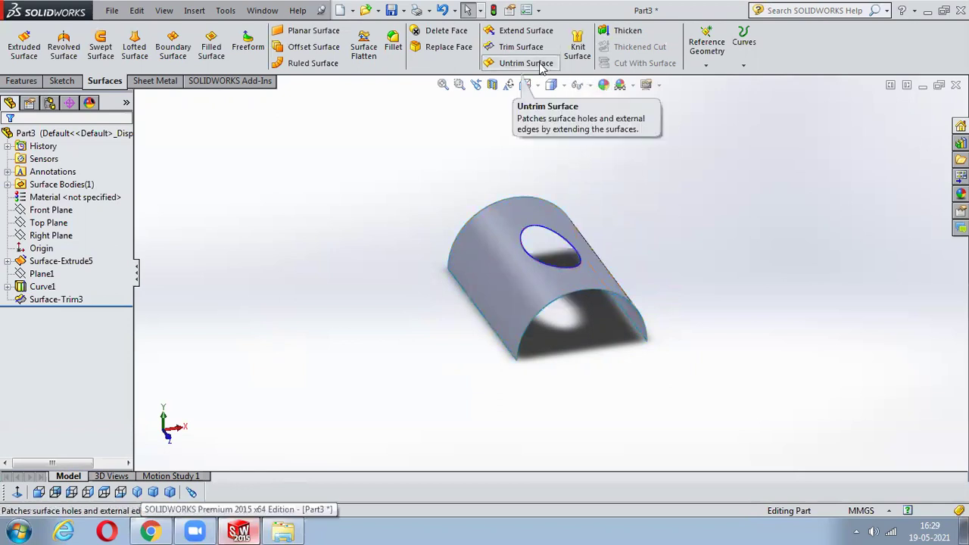
Untrim the half cylinder face with All edges and Merge with original, and inspect the patched opening
left_click(542, 65)
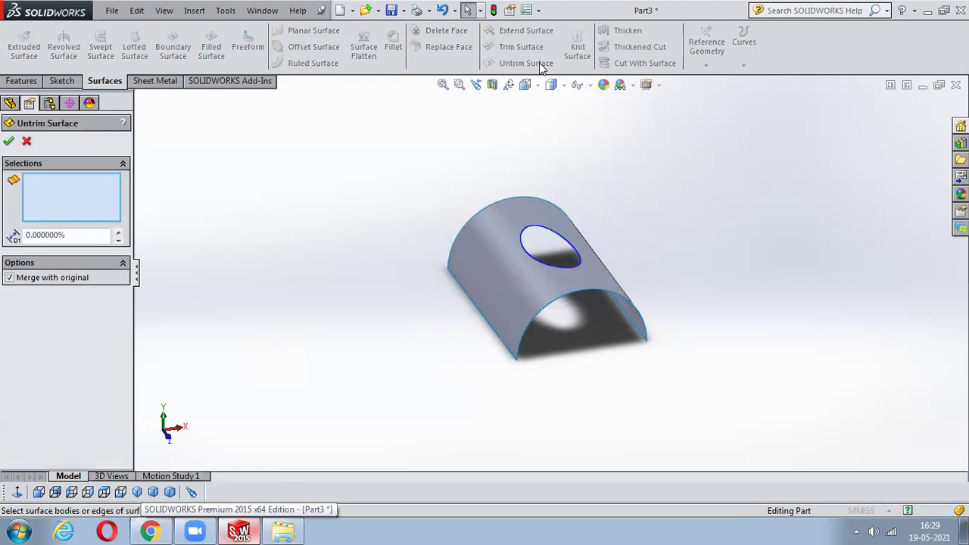
left_click(512, 282)
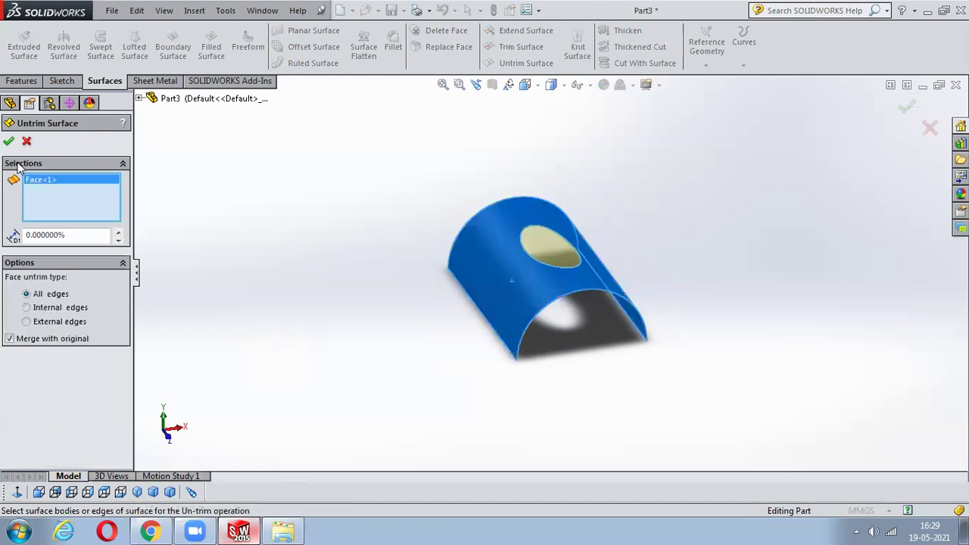
key("Return")
middle_click_drag(649, 225, 640, 260)
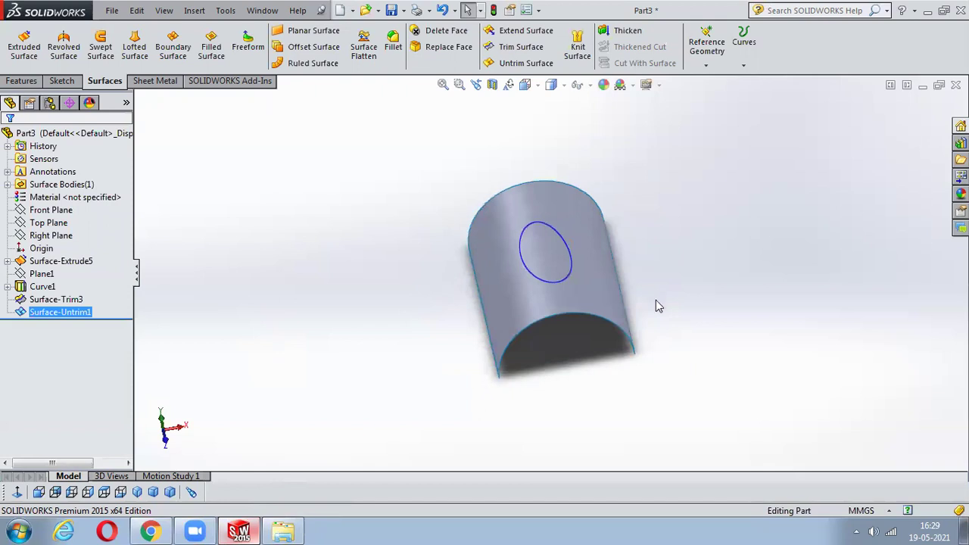
middle_click_drag(630, 249, 705, 317)
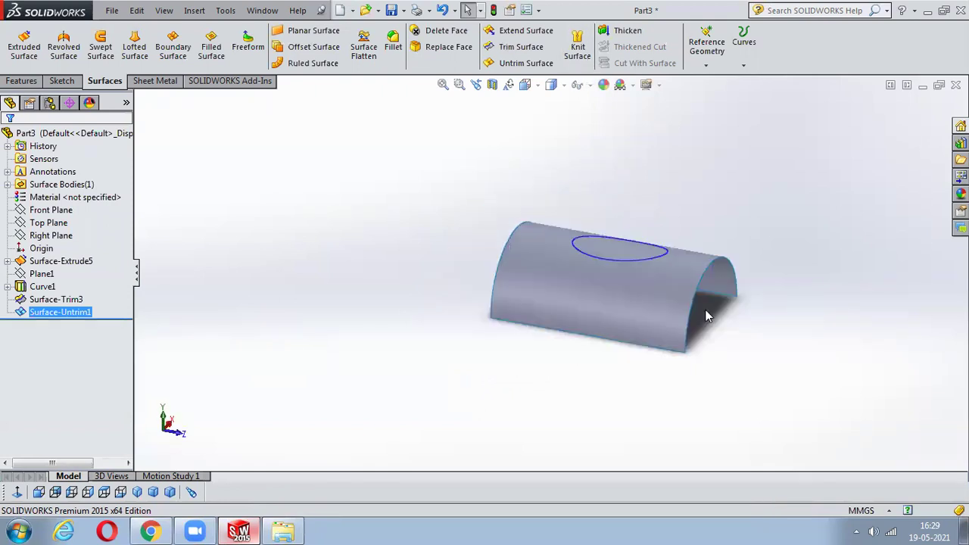
Undo the untrim, the trim, the projected curve and the ellipse sketch
key("ctrl+z")
key("ctrl+z")
key("ctrl+z")
key("ctrl+z")
key("ctrl+z")
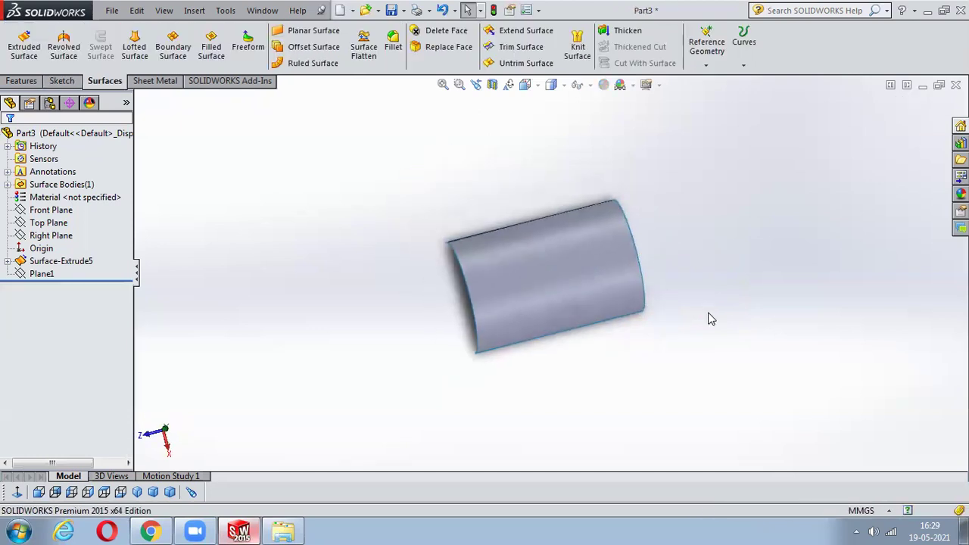
middle_click_drag(661, 377, 318, 157)
left_click(15, 41)
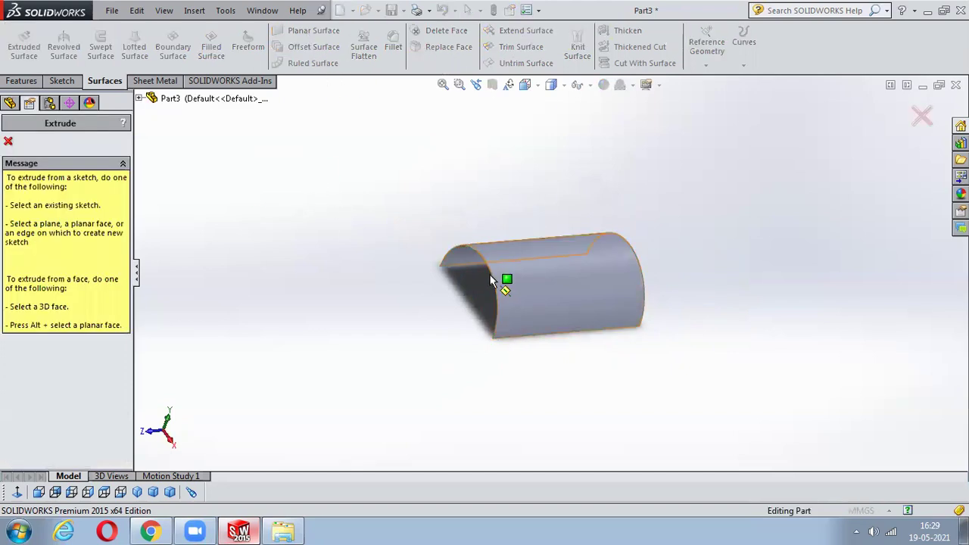
left_click(639, 265)
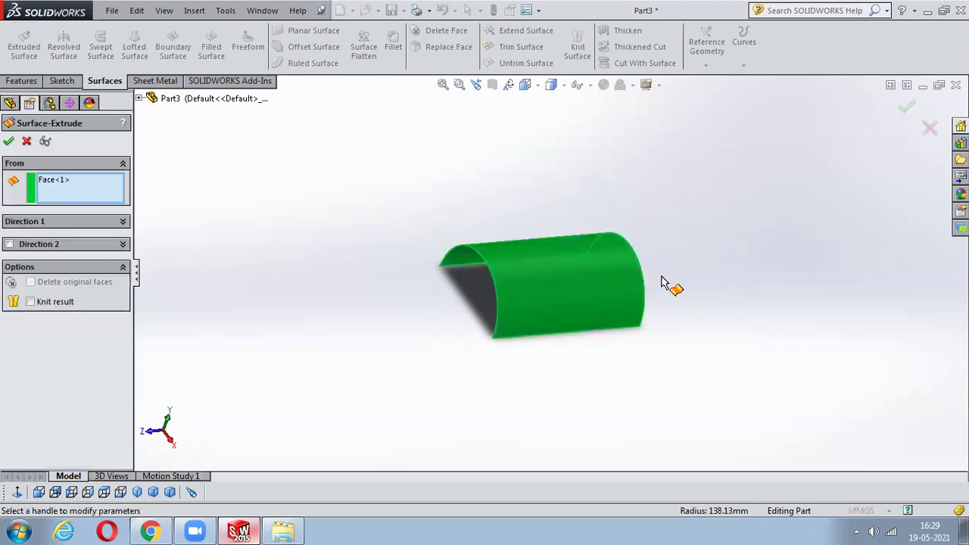
left_click(929, 129)
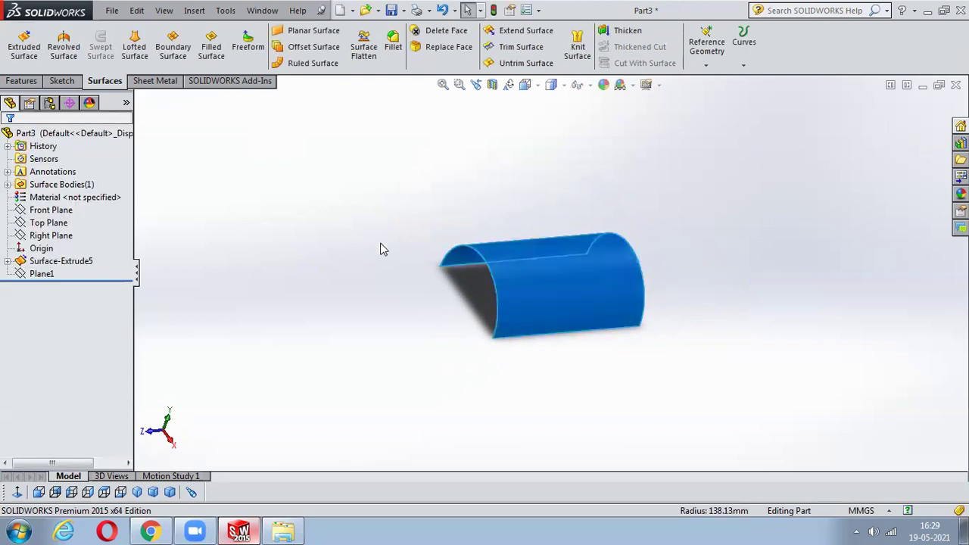
left_click(287, 145)
Extrude a second surface from the half cylinder's arc sketch, running in the opposite direction from the existing surface
left_click(24, 45)
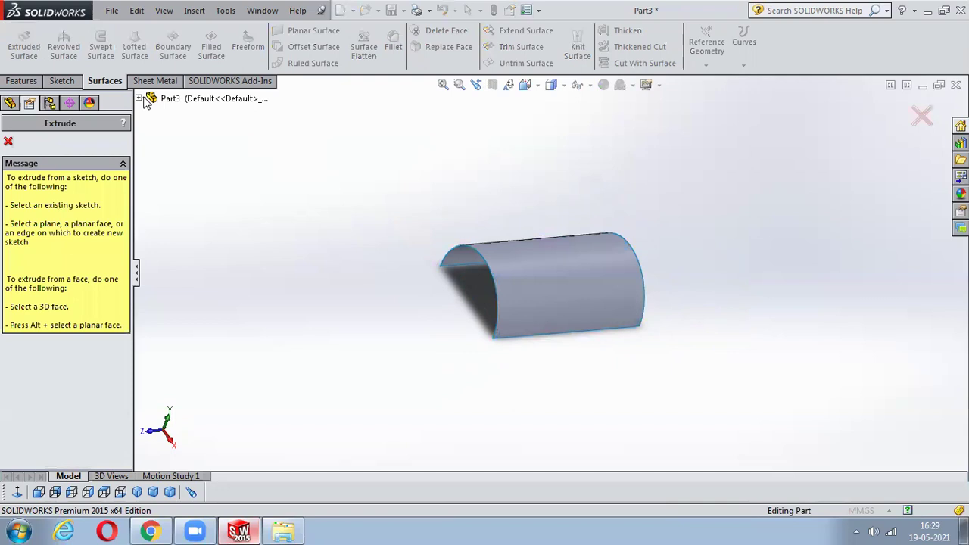
left_click(139, 98)
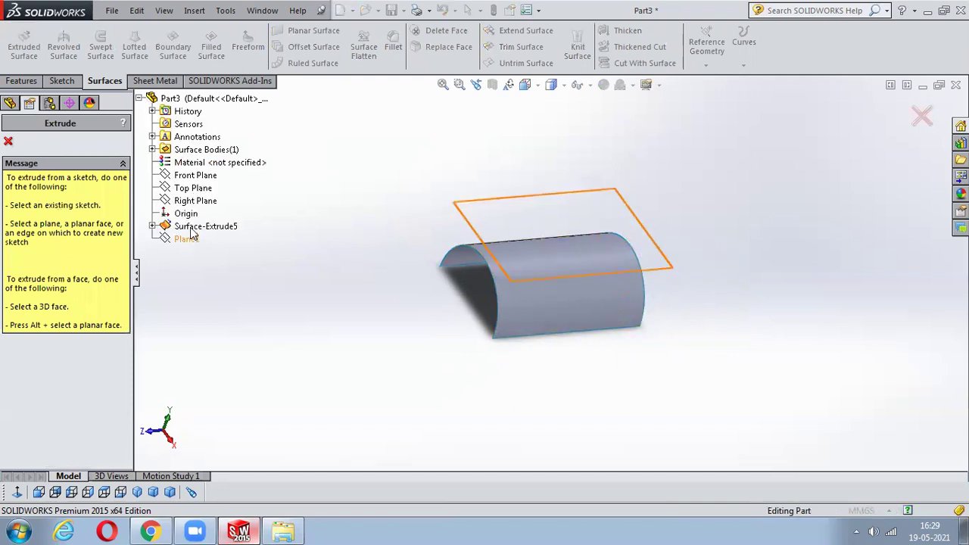
left_click(152, 225)
left_click(190, 251)
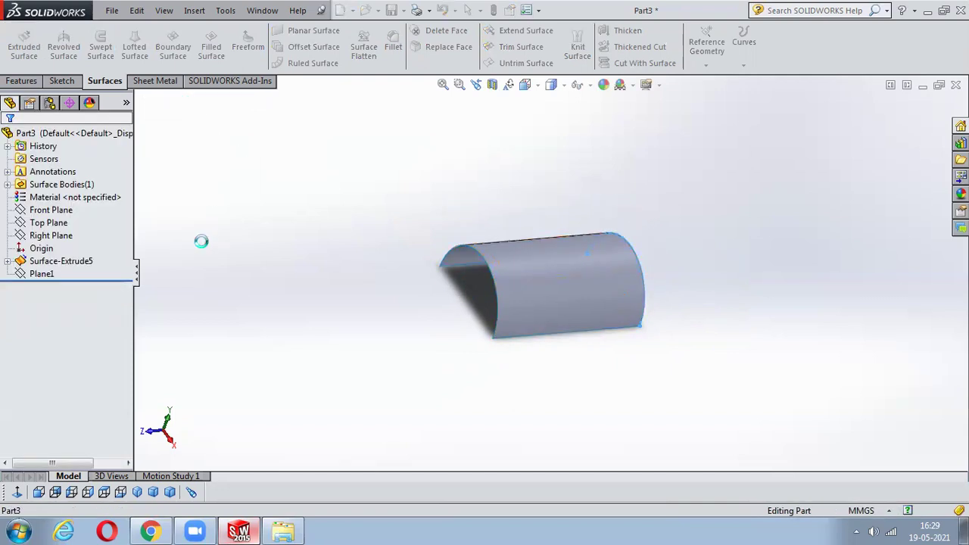
left_click_drag(465, 284, 757, 256)
left_click(906, 108)
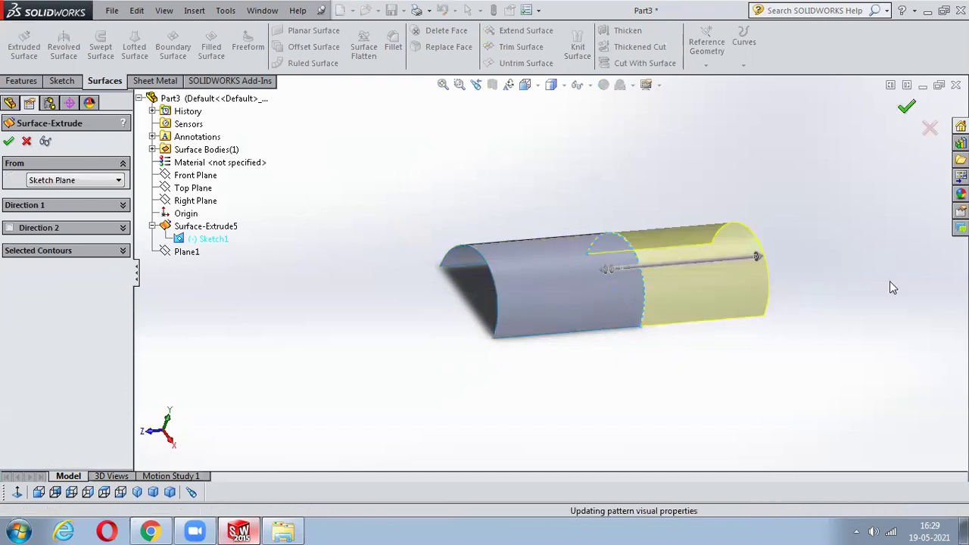
Examine whether the two adjoining half cylinder surfaces are separate by selecting each one in turn
middle_click_drag(687, 262, 703, 341)
left_click(544, 304)
left_click(556, 307)
left_click(697, 298)
left_click(568, 294)
left_click(709, 302)
left_click(575, 310)
left_click(785, 300)
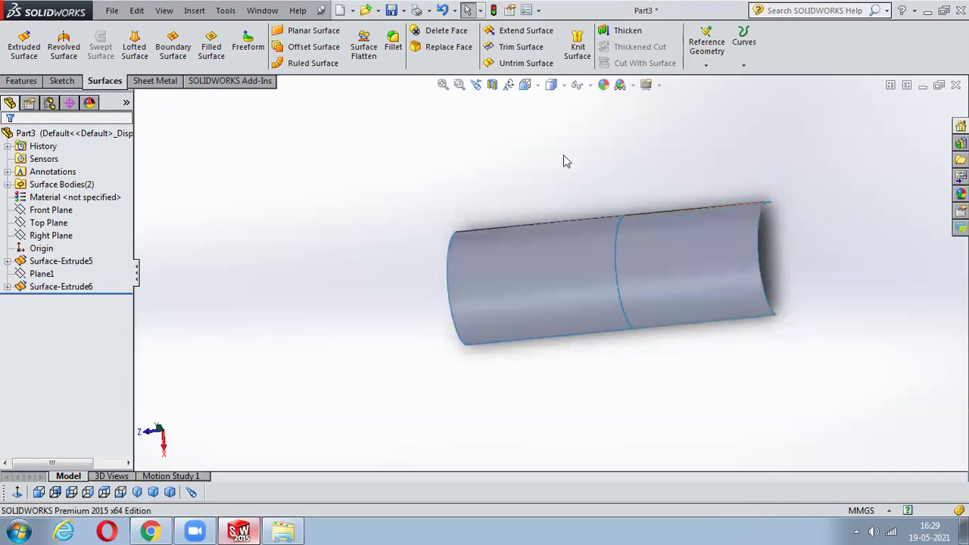
Knit the two half cylinder surfaces with Merge entities enabled, and check the knitted surface in isometric view
left_click(573, 62)
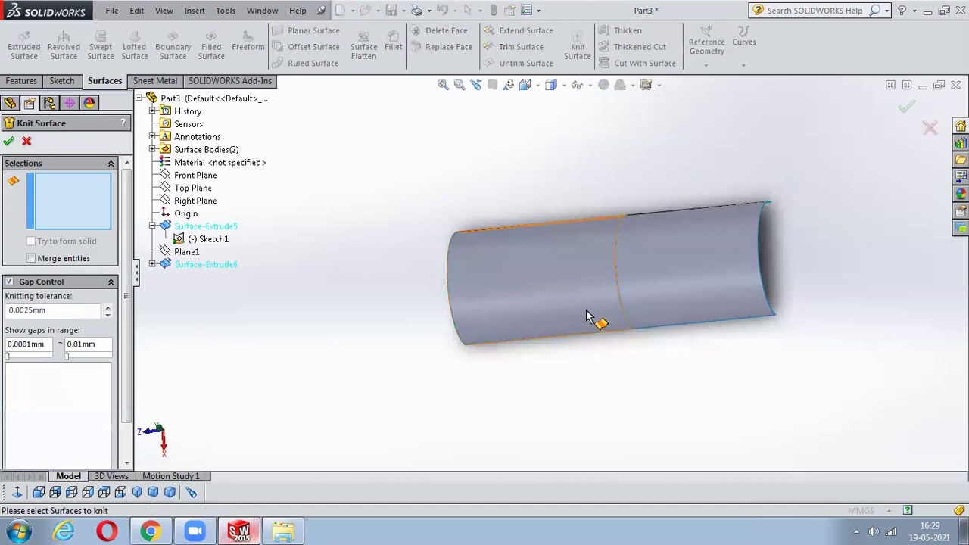
left_click(683, 327)
left_click(585, 326)
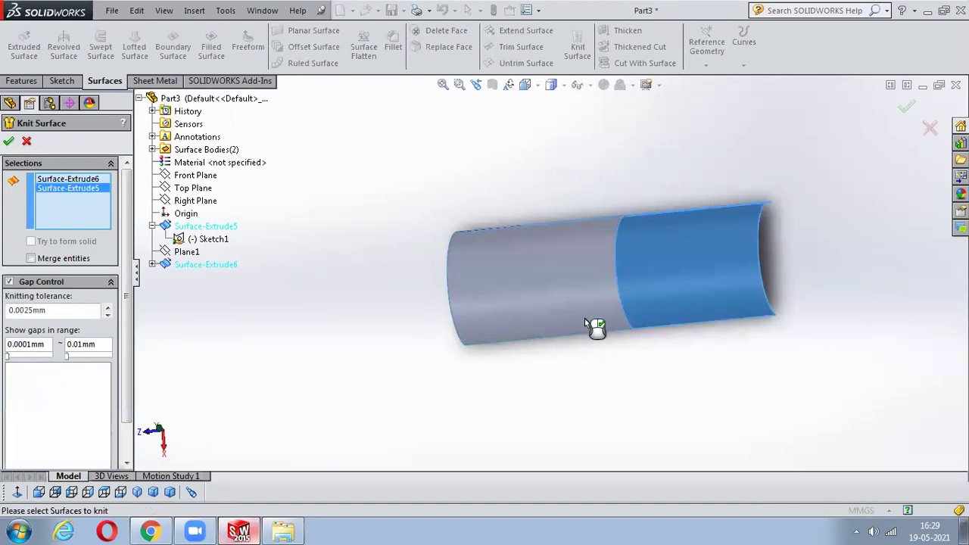
left_click(31, 259)
left_click(8, 143)
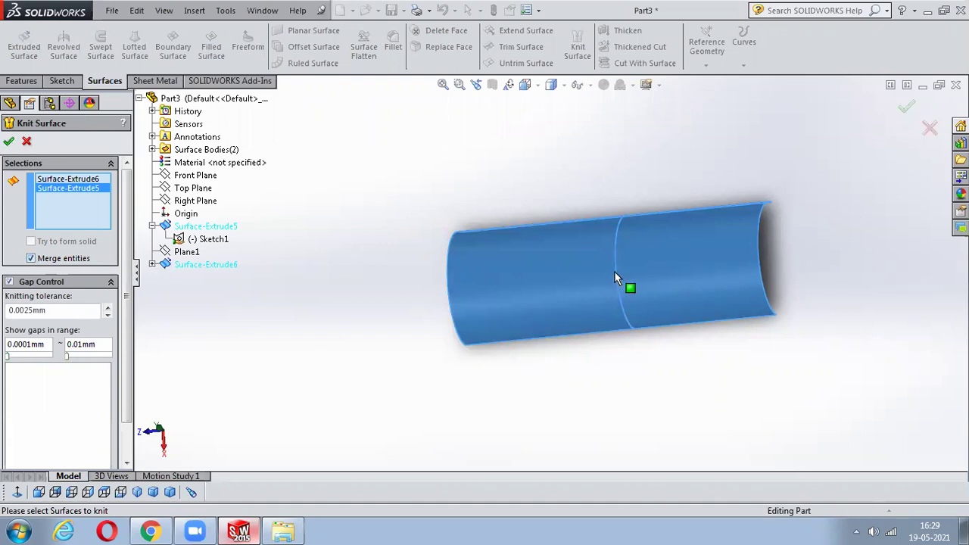
left_click(586, 297)
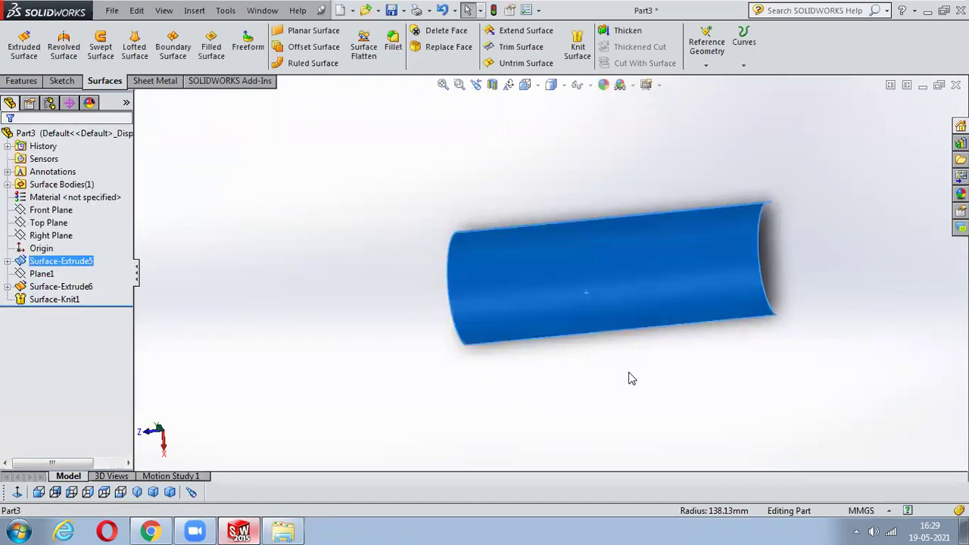
left_click(137, 492)
left_click(718, 356)
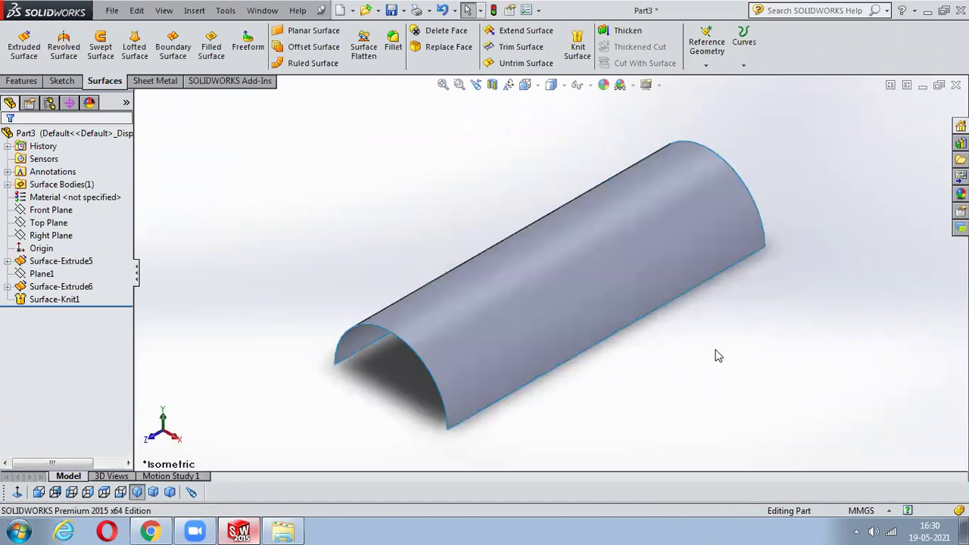
Set up a Thicken of the knitted surface, comparing the outer side and inner side before choosing both sides
middle_click_drag(591, 227, 537, 297)
left_click(591, 253)
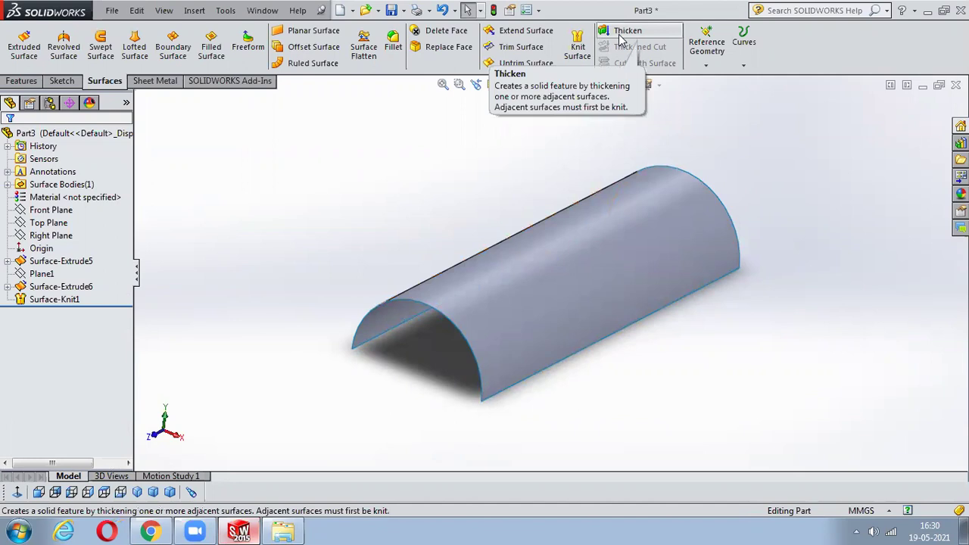
left_click(622, 34)
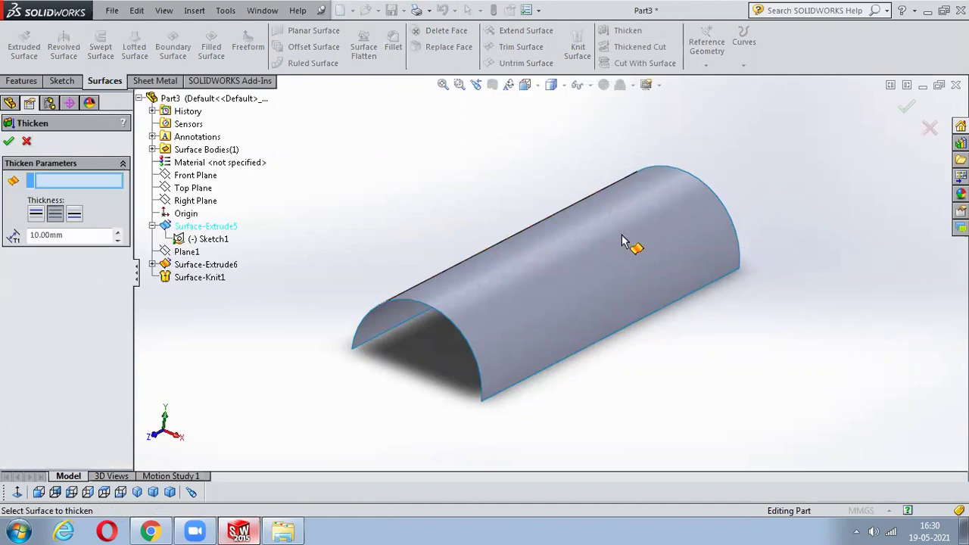
middle_click_drag(456, 389, 493, 348)
scroll(560, 303, "down", 5)
middle_click_drag(558, 313, 154, 233)
left_click(35, 215)
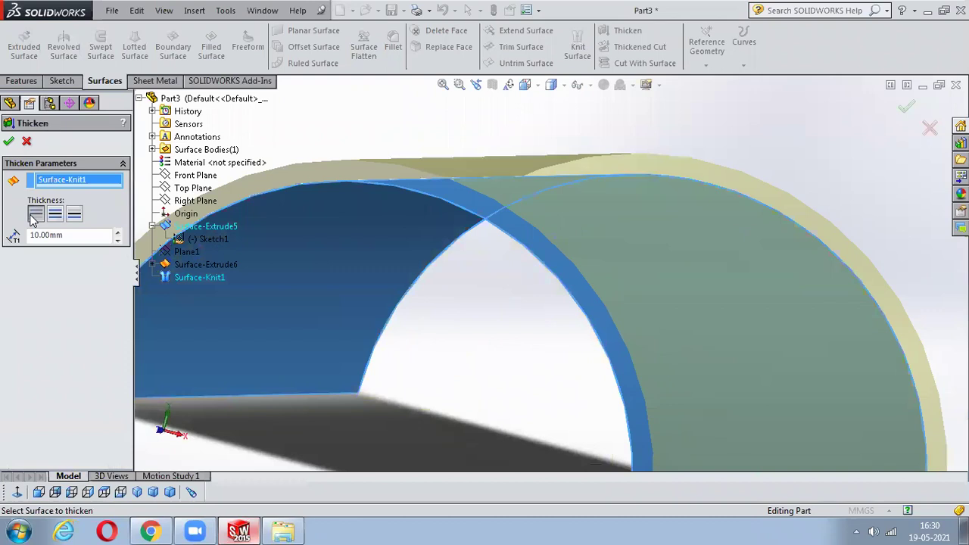
left_click(76, 217)
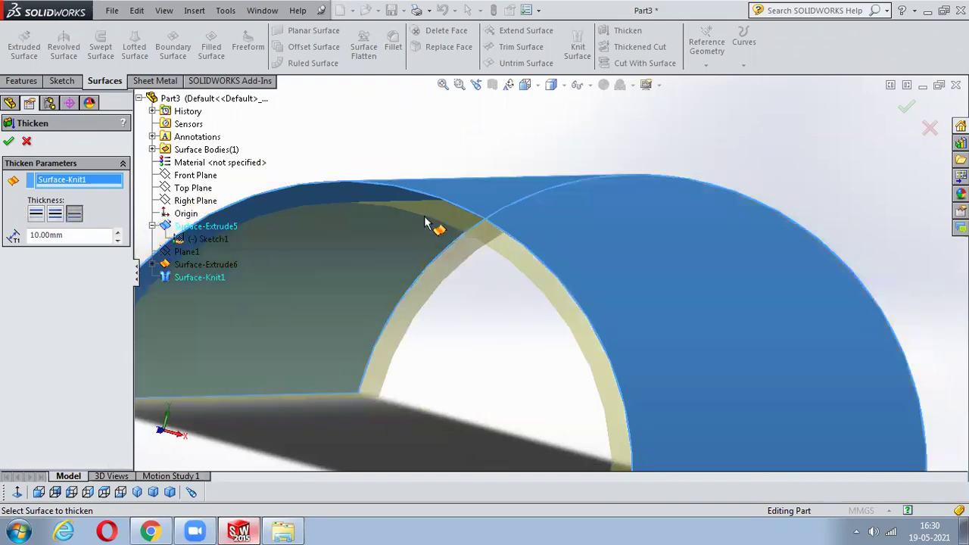
left_click(55, 215)
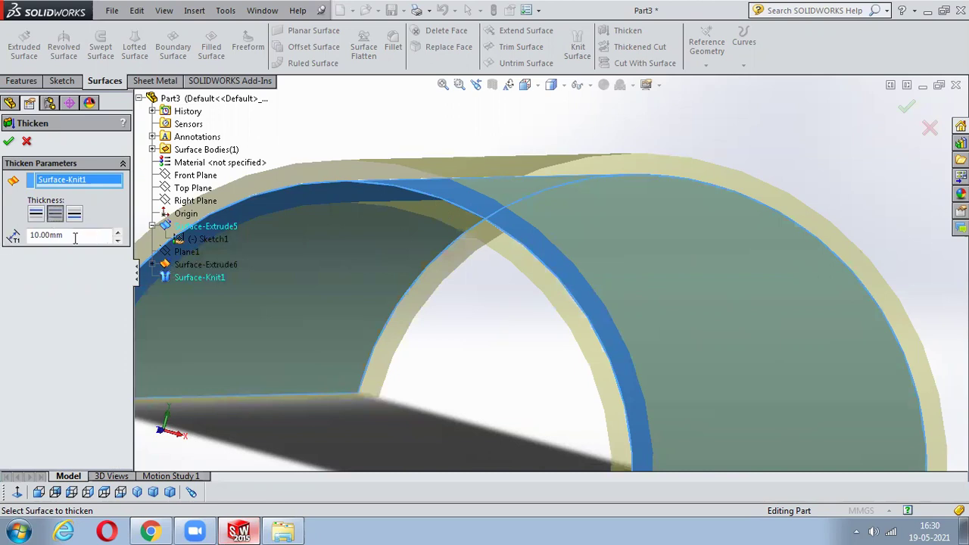
Confirm the thickness to thicken the knitted surface on both sides, and inspect the solid half shell
left_click_drag(75, 237, 32, 238)
key("Return")
left_click(8, 142)
scroll(502, 294, "up", 5)
middle_click_drag(622, 301, 462, 331)
middle_click_drag(561, 331, 505, 305)
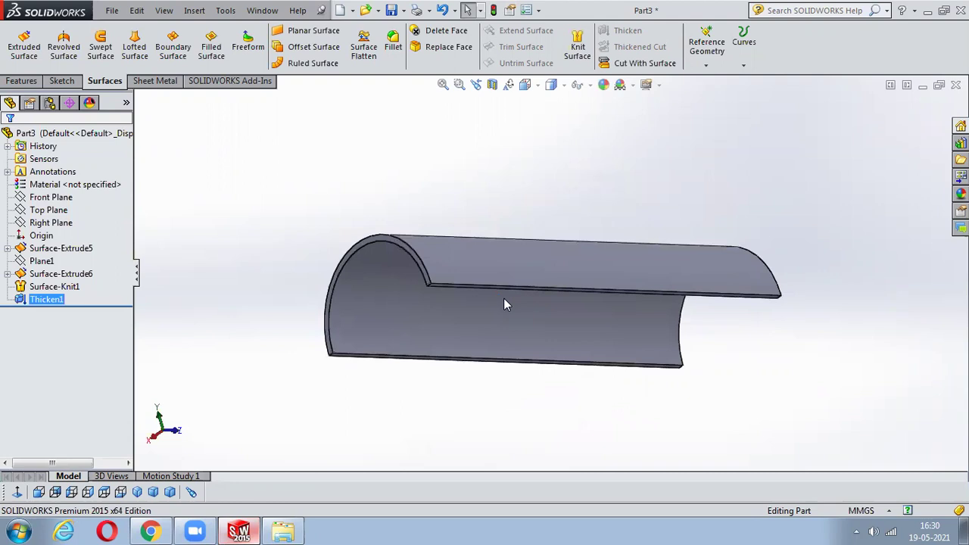
Undo the thicken, the knit and the earlier surface features back to the arc sketch, and delete the arc
key("ctrl+z")
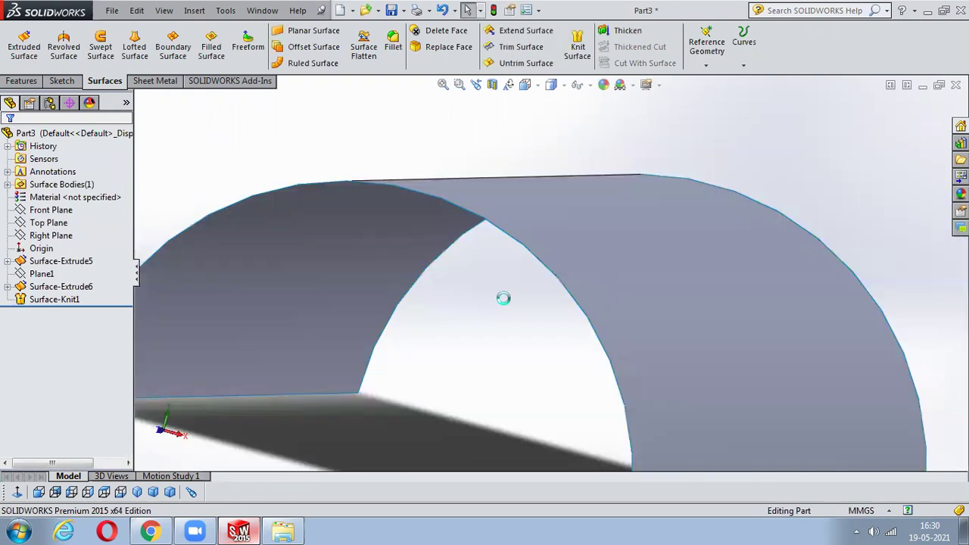
key("ctrl+z")
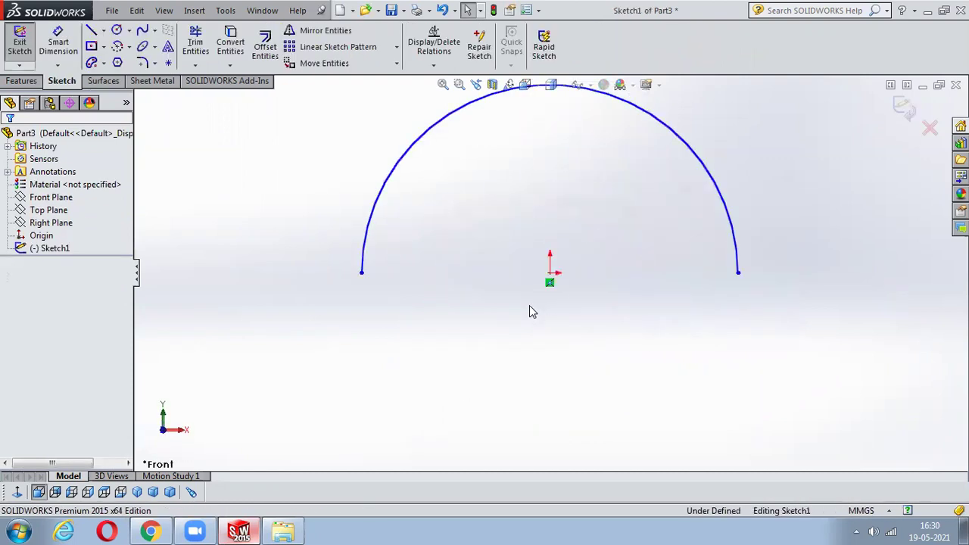
key("Delete")
Draw a circle centred on the origin in the emptied front sketch and finish the sketch
left_click(117, 30)
left_click(549, 272)
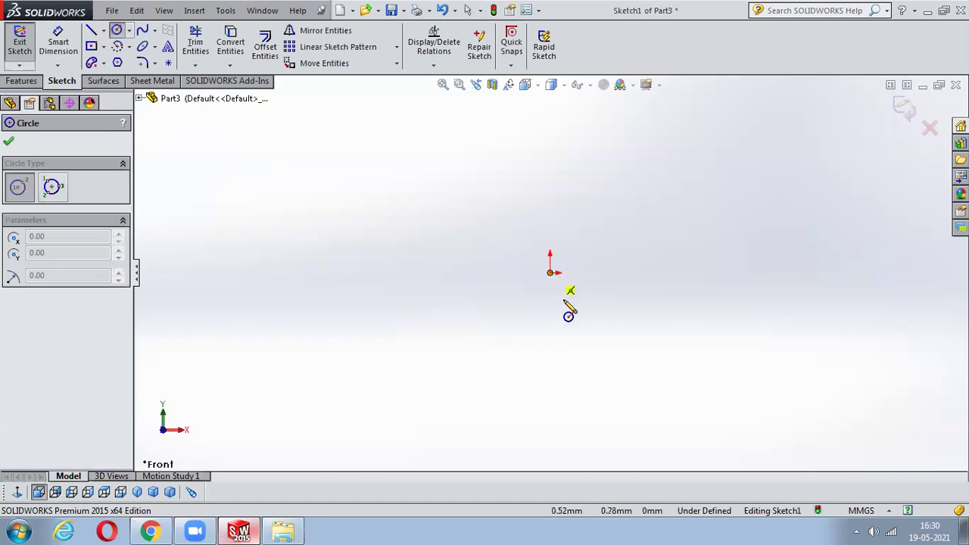
left_click(583, 344)
left_click(912, 109)
Extrude the circle sketch from its sketch plane into a solid cylinder
left_click(22, 80)
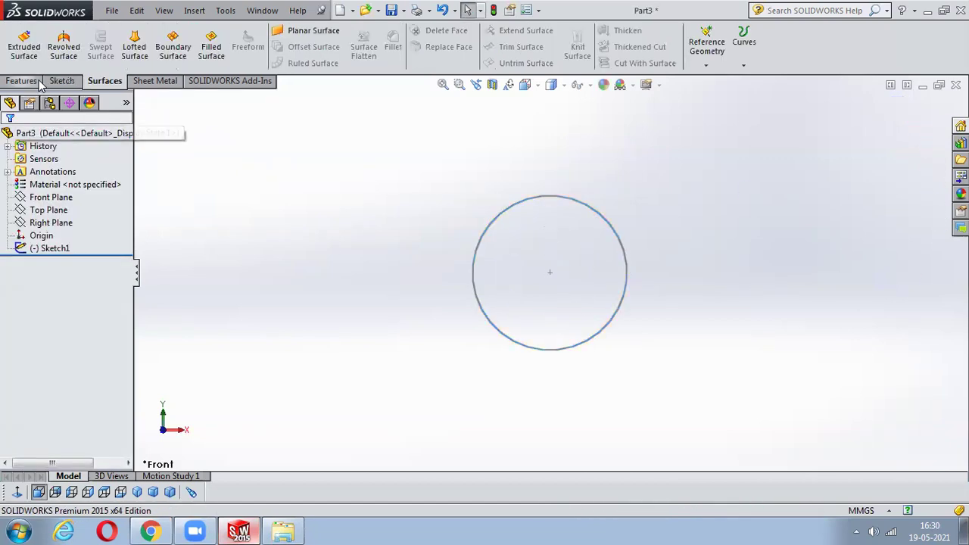
left_click(26, 47)
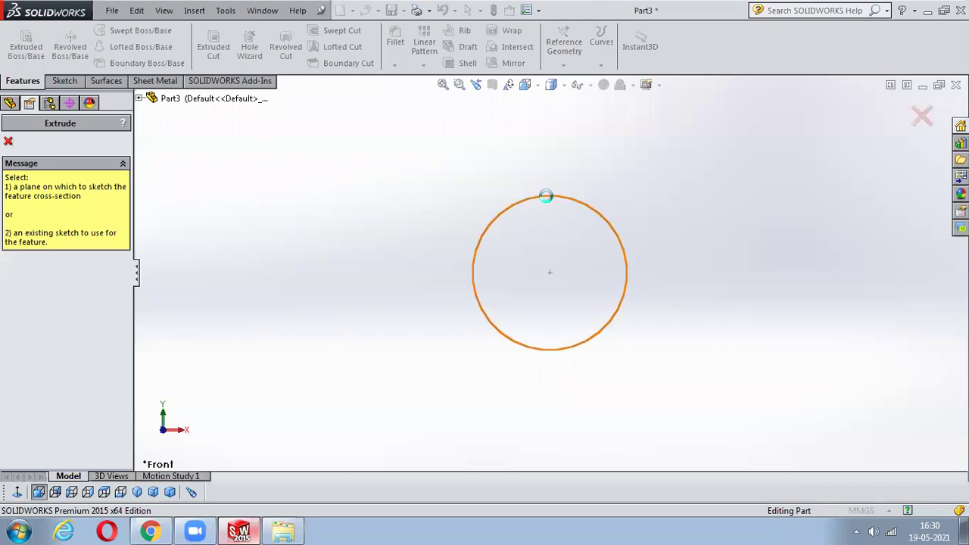
left_click(547, 196)
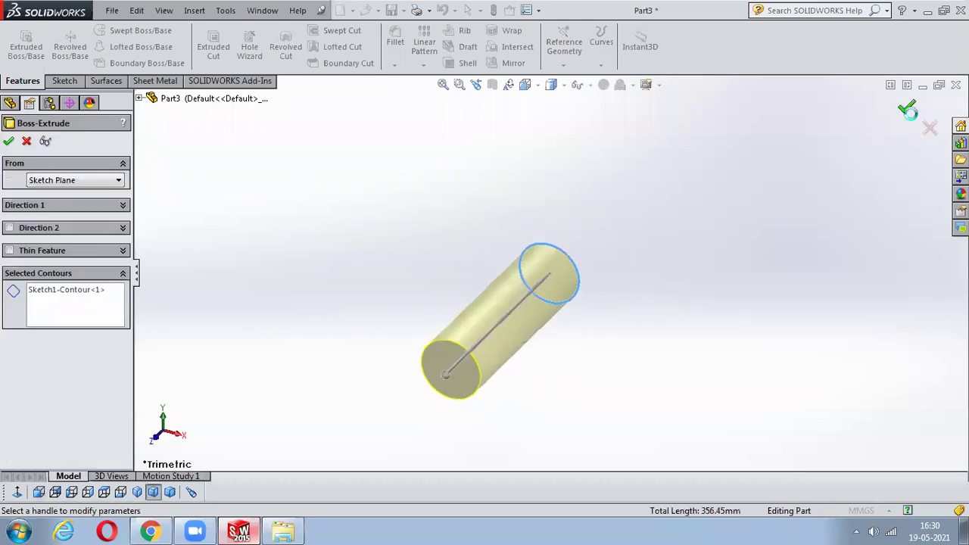
left_click(908, 110)
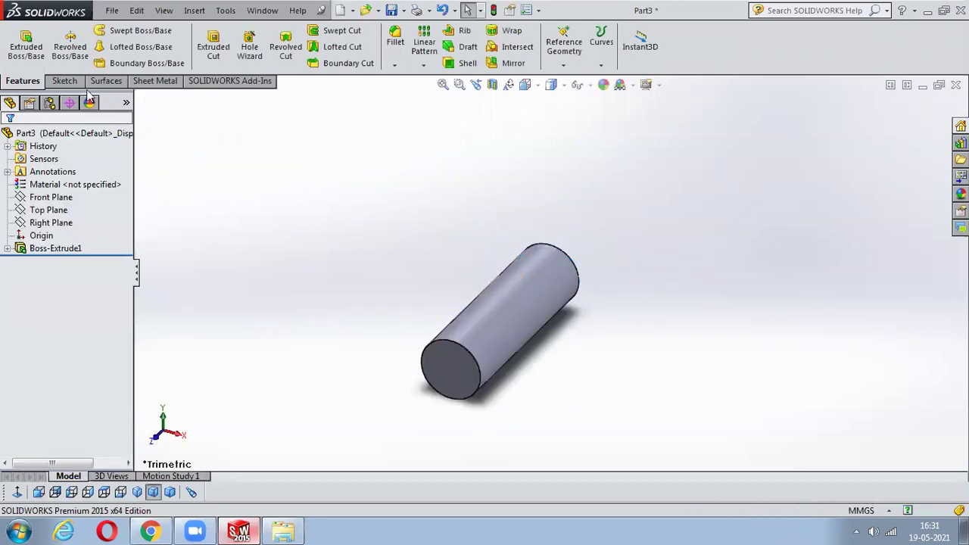
Sketch a wavy five-point spline on the Top Plane, running lengthwise along the cylinder and past both its ends
left_click(63, 81)
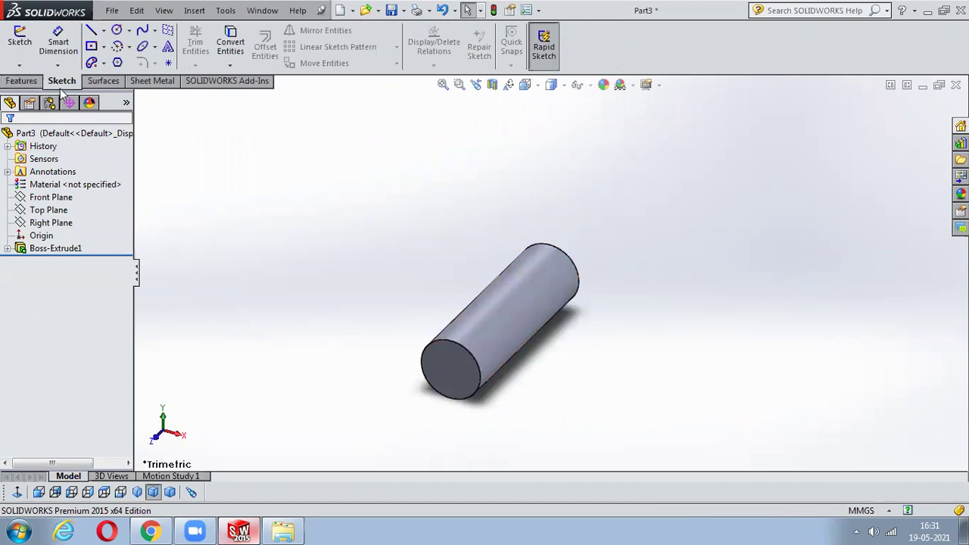
left_click(54, 222)
left_click(55, 212)
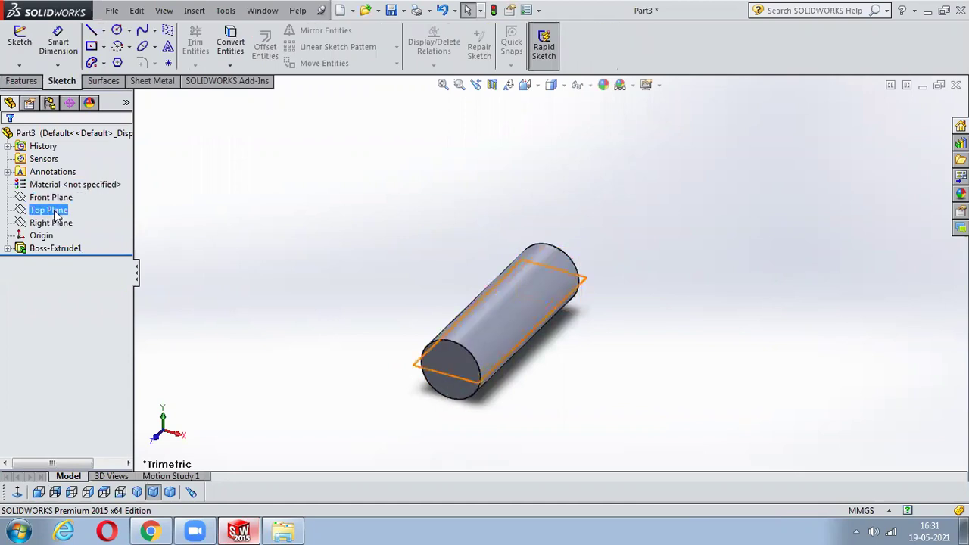
left_click(55, 224)
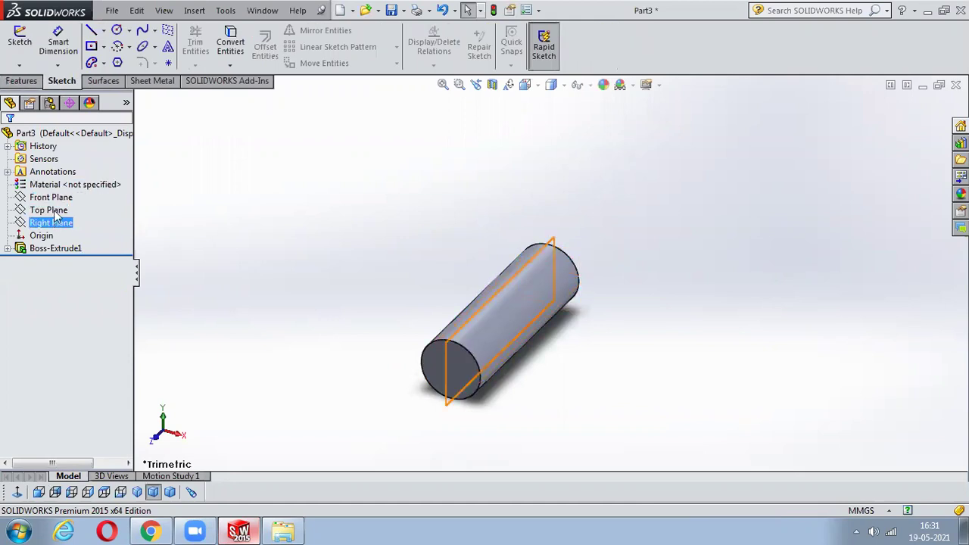
left_click(55, 212)
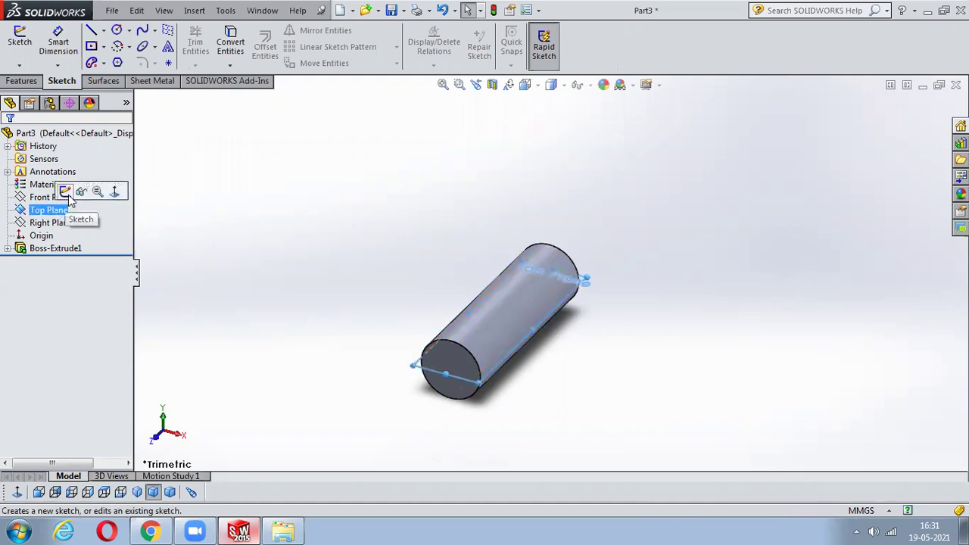
left_click(66, 191)
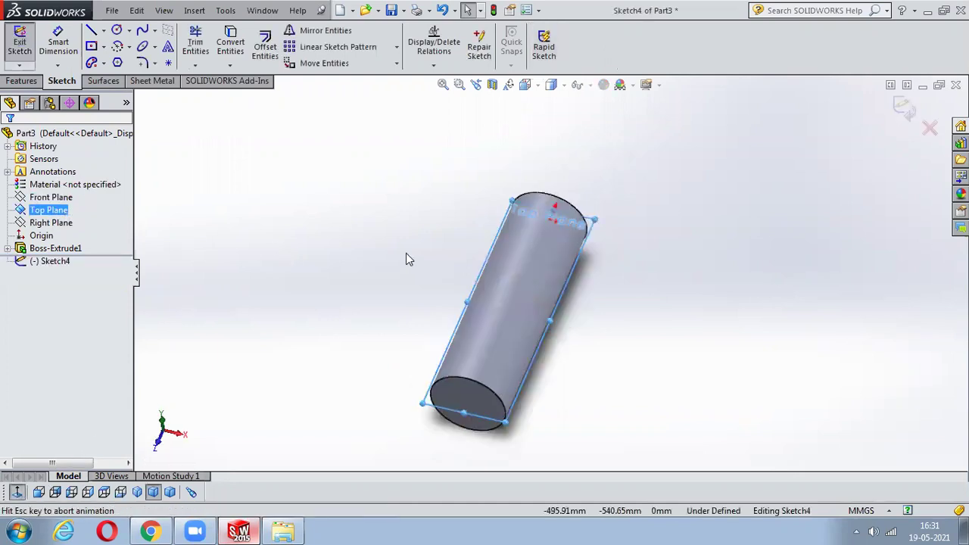
left_click(142, 30)
left_click(540, 134)
left_click(559, 194)
left_click(550, 256)
left_click(562, 312)
double_click(550, 404)
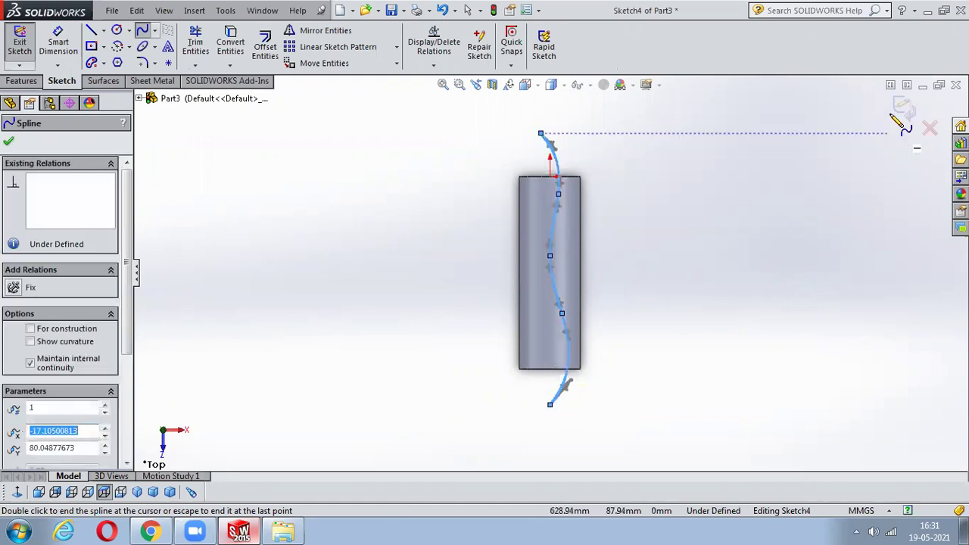
left_click(905, 110)
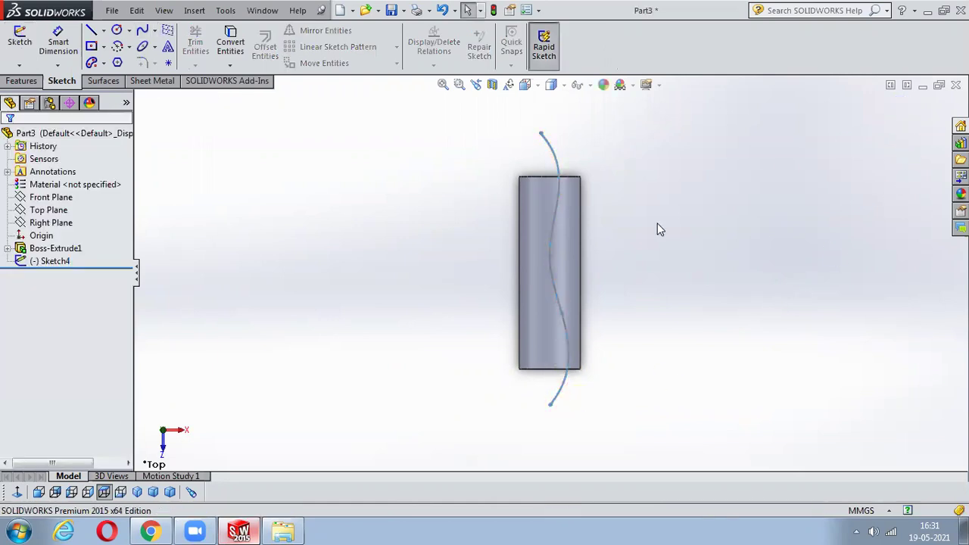
Start a surface extrusion of the wavy spline sketch from its sketch plane
middle_click_drag(658, 227, 613, 166)
left_click(102, 81)
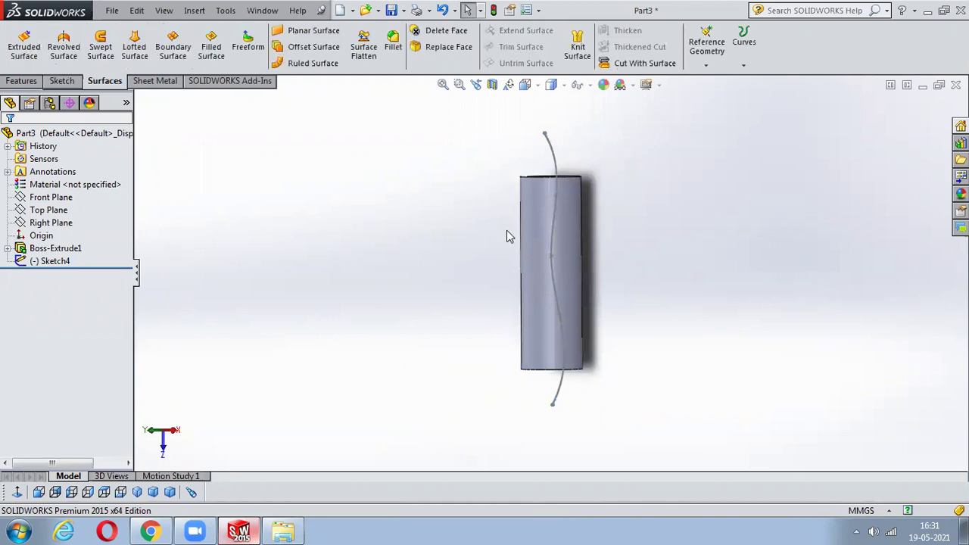
left_click(24, 46)
left_click(549, 147)
mouse_move(549, 146)
middle_mouse_down()
mouse_move(636, 249)
mouse_move(619, 298)
mouse_move(318, 327)
middle_mouse_up()
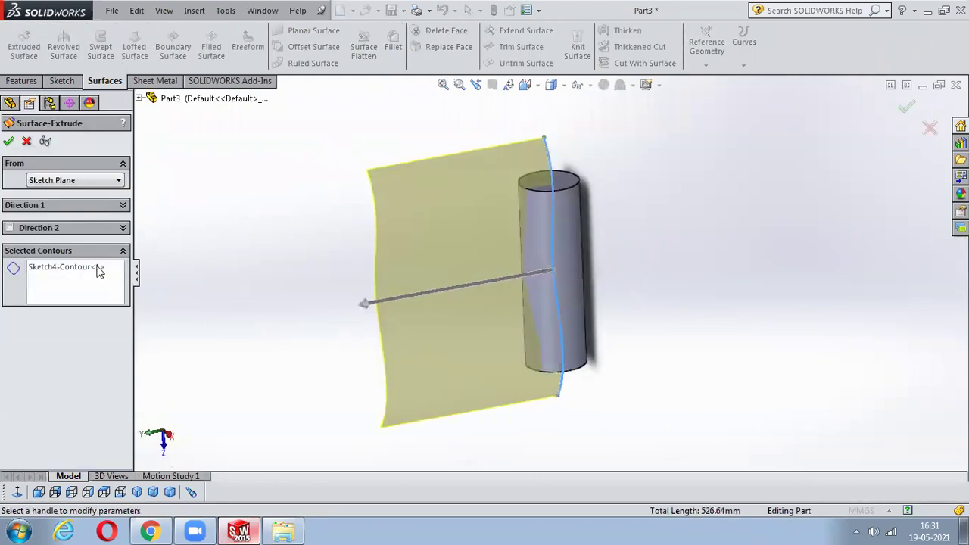
left_click(45, 225)
left_click(51, 243)
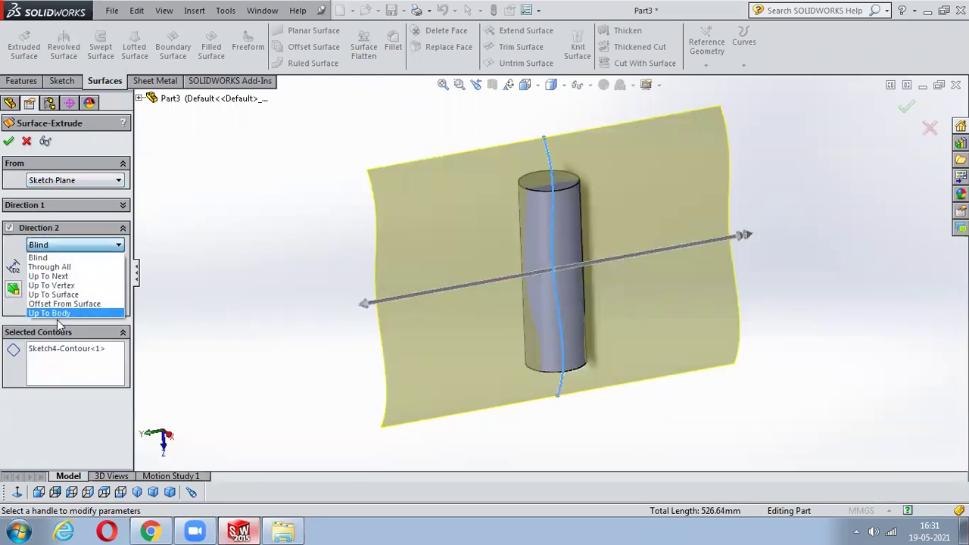
key("Escape")
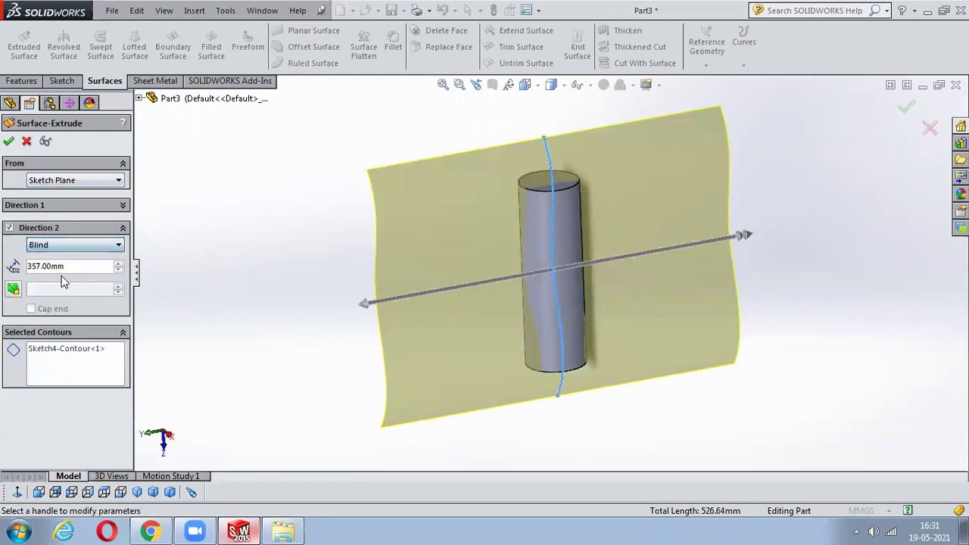
left_click(36, 228)
Extrude the spline surface with the Mid Plane end condition and a total depth of 208 mm, so it extends past both sides of the cylinder
left_click(70, 204)
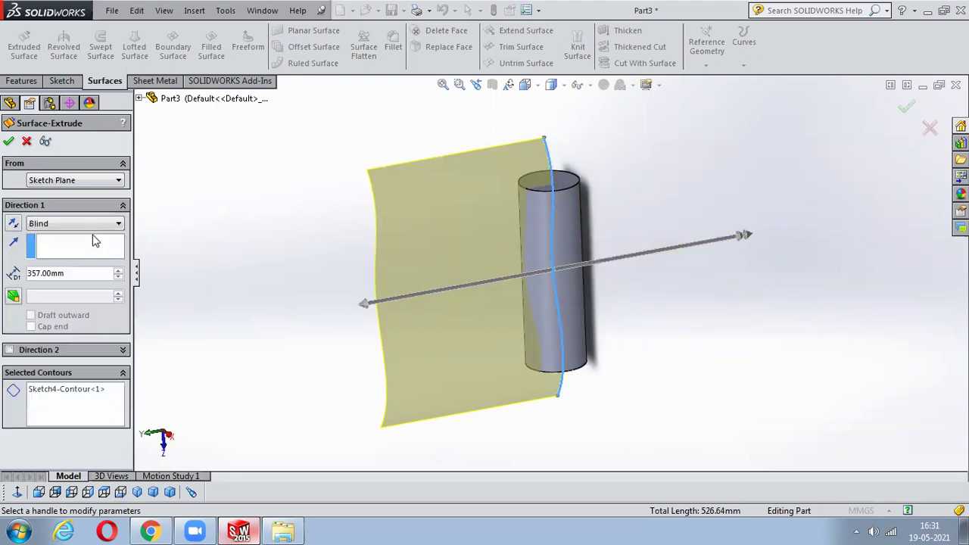
left_click(66, 223)
left_click(58, 301)
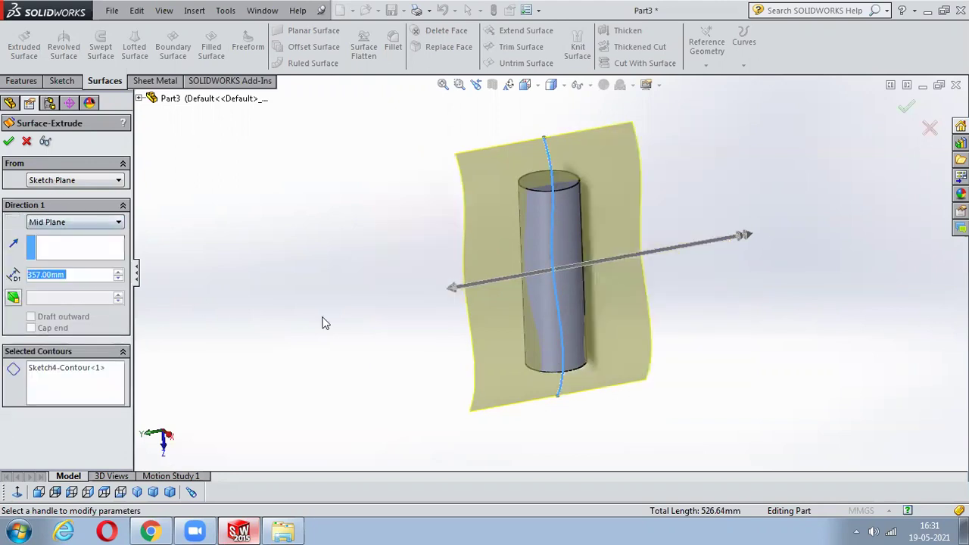
middle_click_drag(323, 321, 569, 333)
left_click_drag(754, 240, 643, 276)
left_click_drag(447, 292, 606, 254)
left_click(907, 106)
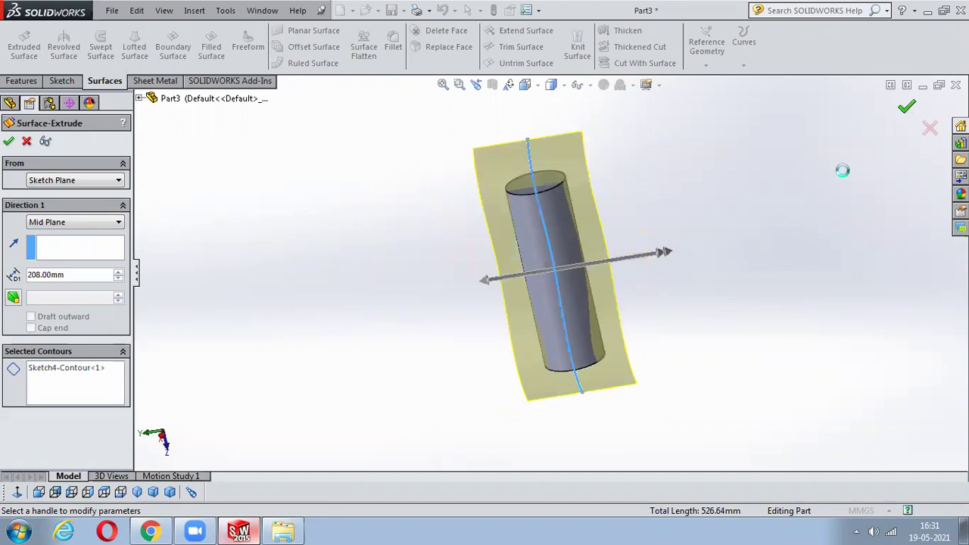
Make a 2 mm thickened cut through the cylinder along the wavy surface, thickened to both sides, and keep all resulting bodies
middle_click_drag(683, 141, 677, 92)
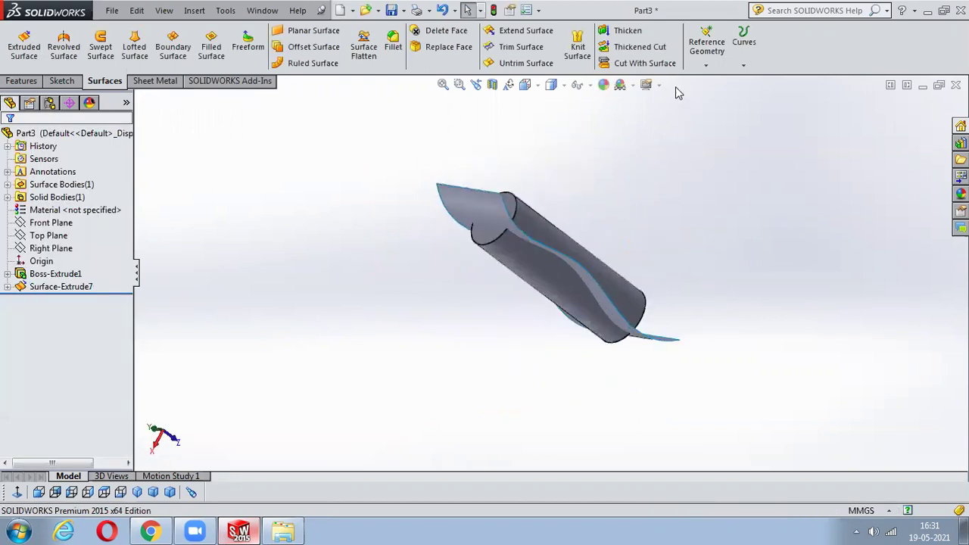
left_click(640, 47)
middle_click_drag(356, 179, 304, 218)
left_click(471, 213)
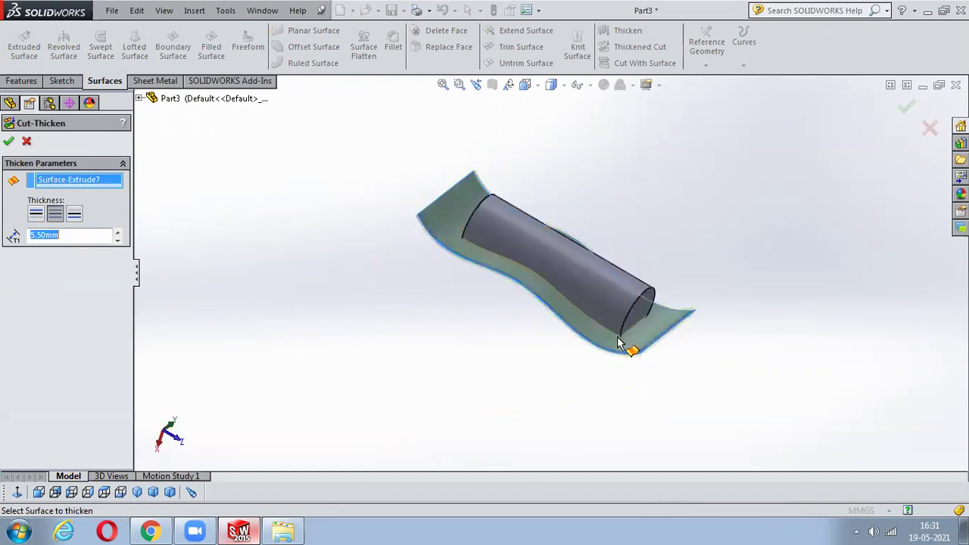
scroll(627, 346, "down", 5)
middle_click_drag(424, 455, 455, 422)
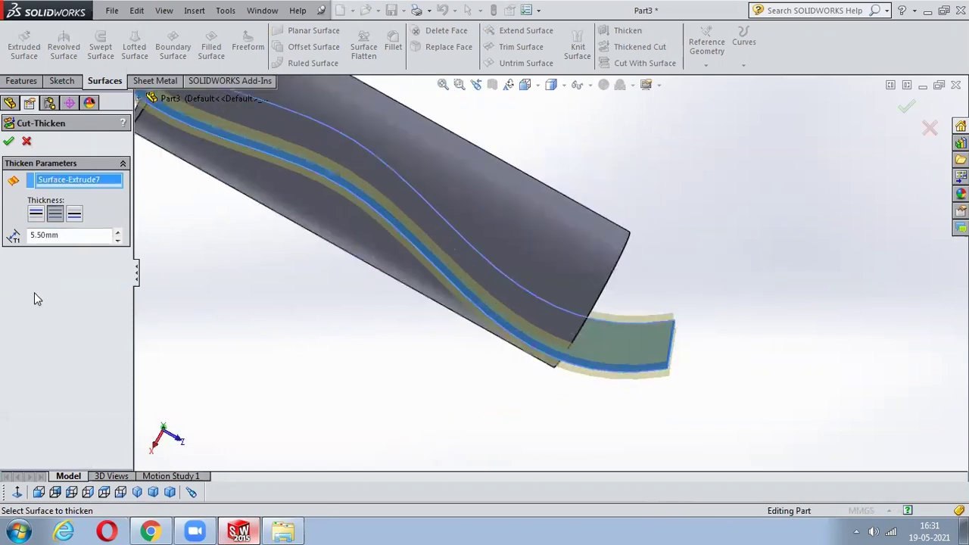
double_click(50, 236)
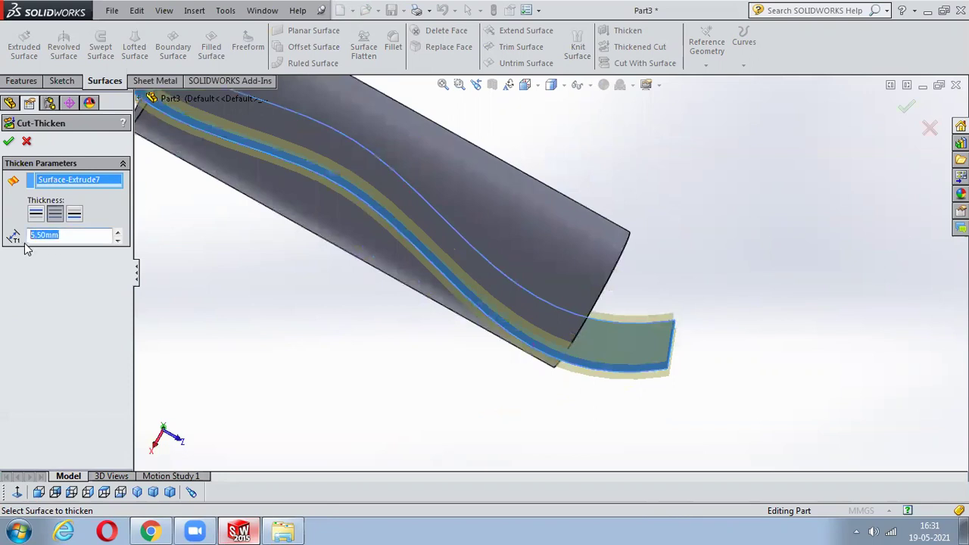
key("Return")
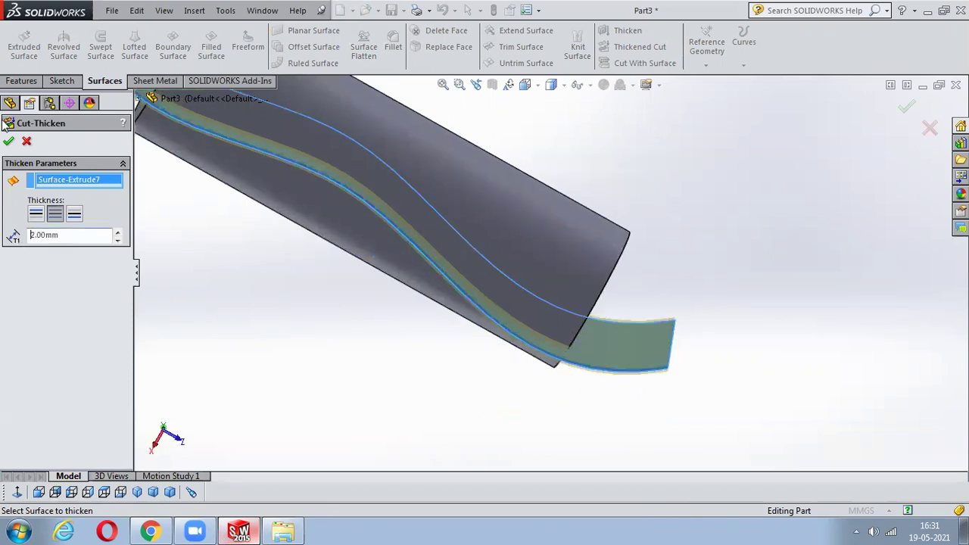
left_click(9, 142)
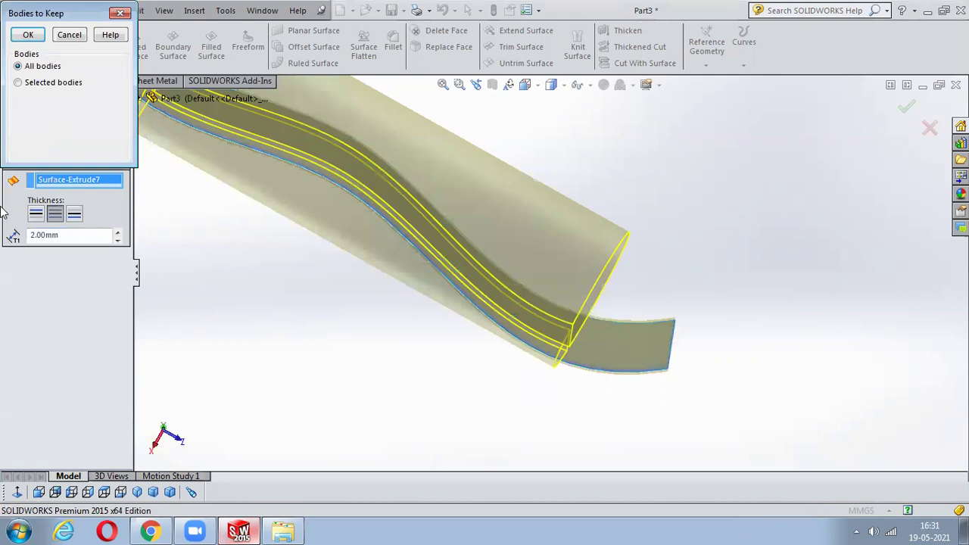
left_click(31, 42)
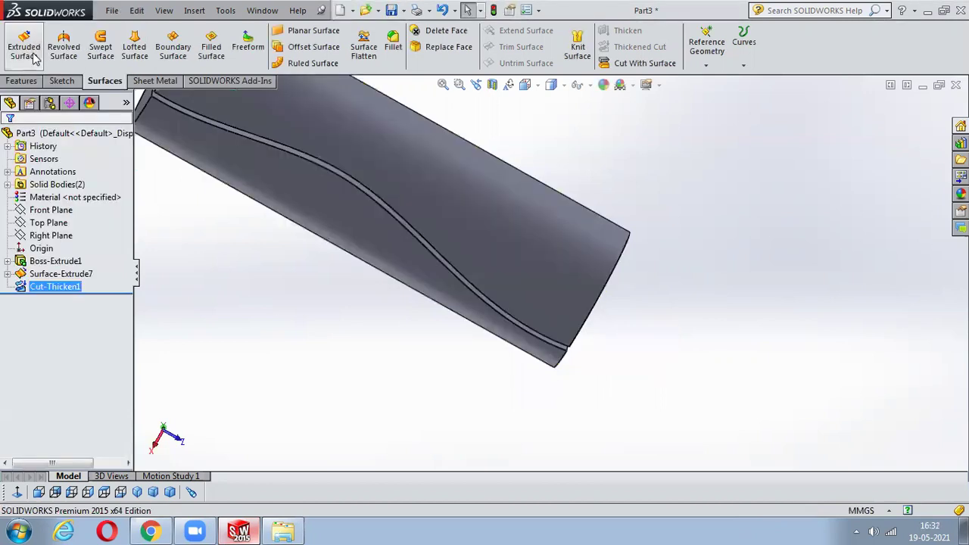
Hide the larger half of the split cylinder and inspect the wavy cut face of the other half
scroll(530, 337, "up", 5)
middle_click_drag(530, 338, 524, 201)
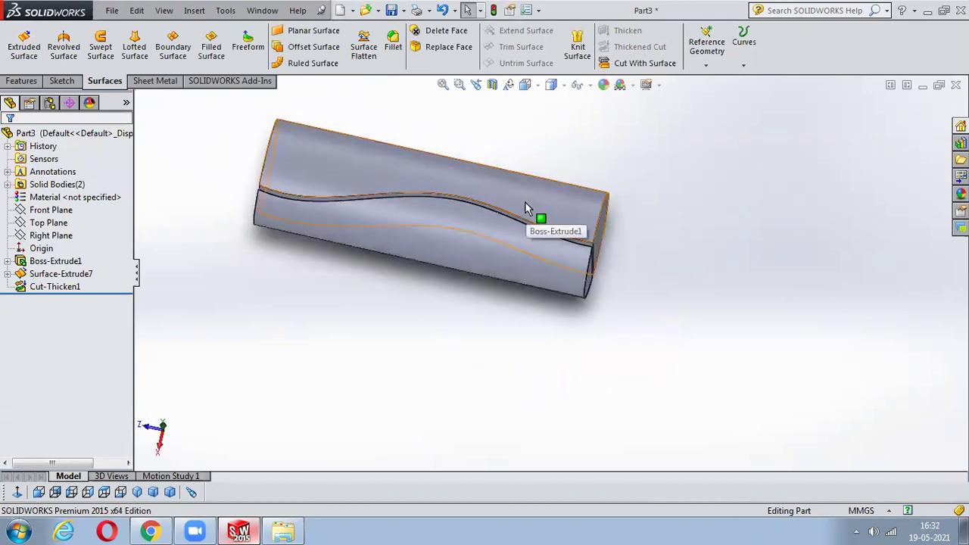
right_click(528, 209)
left_click(564, 184)
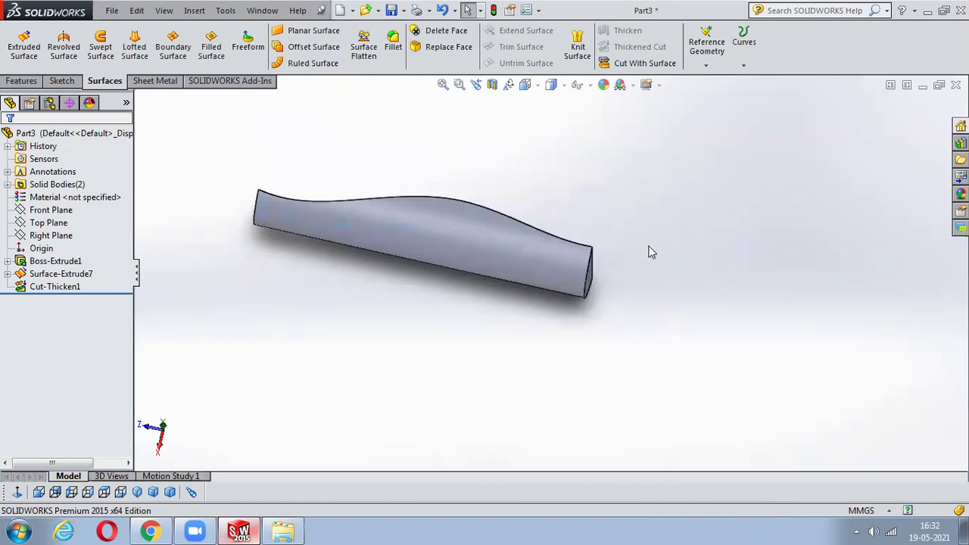
middle_click_drag(616, 154, 432, 232)
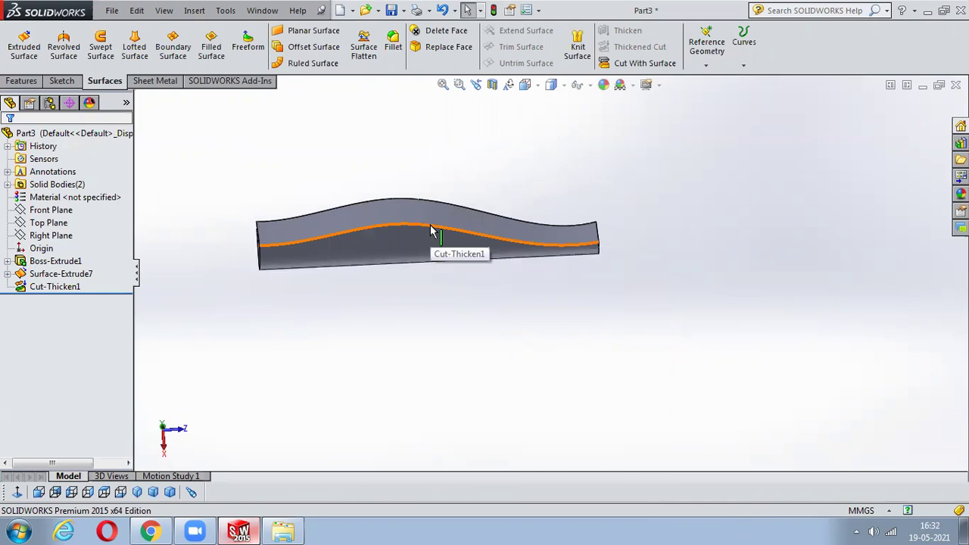
Undo the hiding of the body and the thickened cut, back to the whole cylinder with its wavy surface
key("ctrl+z")
middle_click_drag(428, 224, 450, 242)
key("ctrl+z")
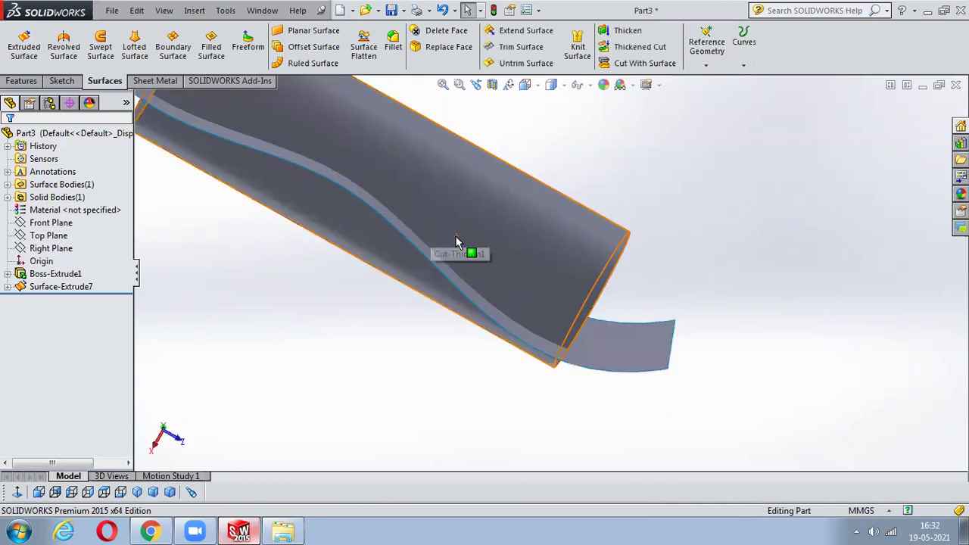
Cut the cylinder with the wavy extruded surface, removing the material on the surface's positive X side
middle_click_drag(659, 307, 606, 227)
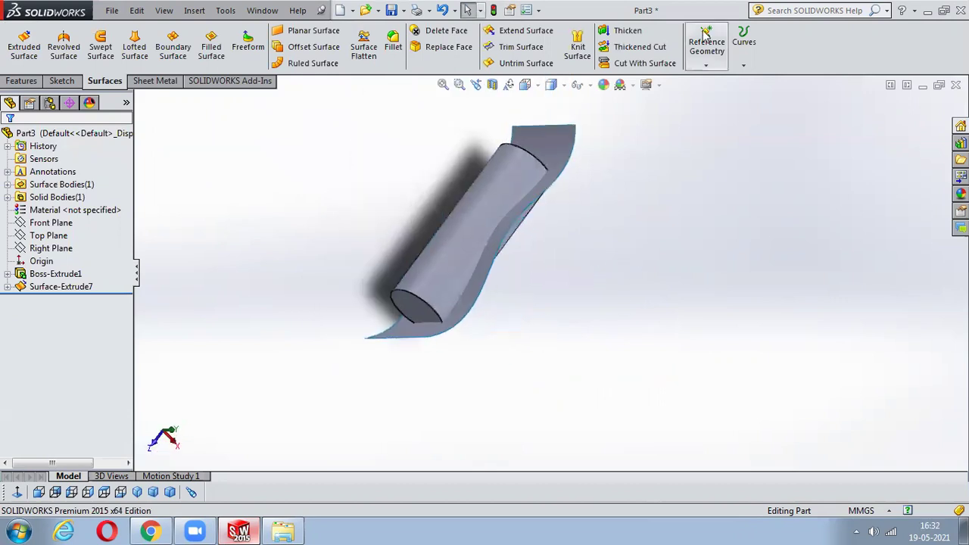
left_click(645, 63)
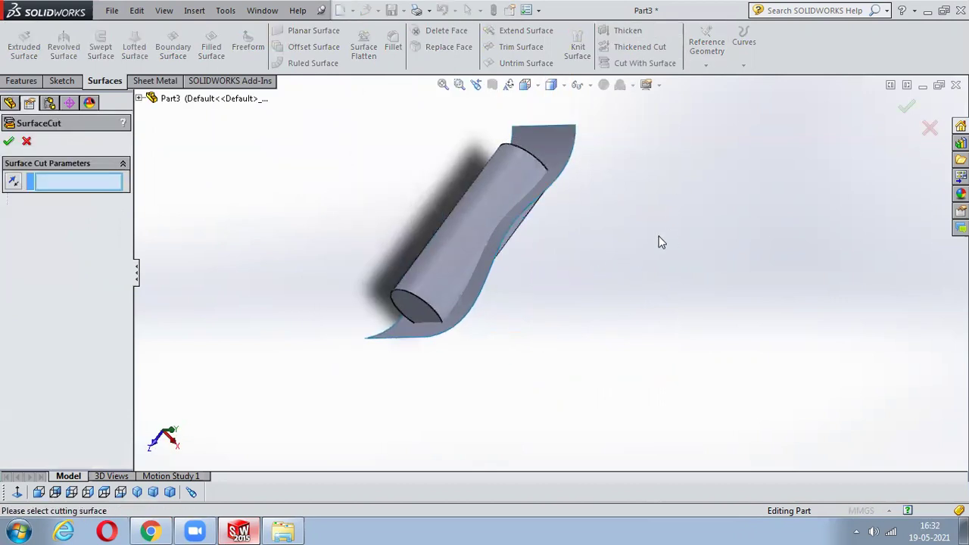
left_click(553, 144)
middle_click_drag(699, 242, 659, 227)
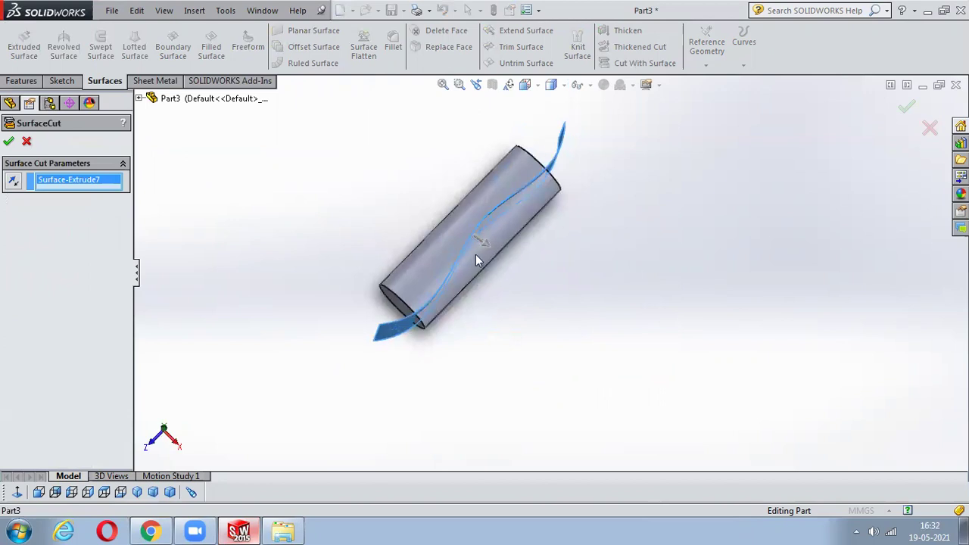
left_click(8, 141)
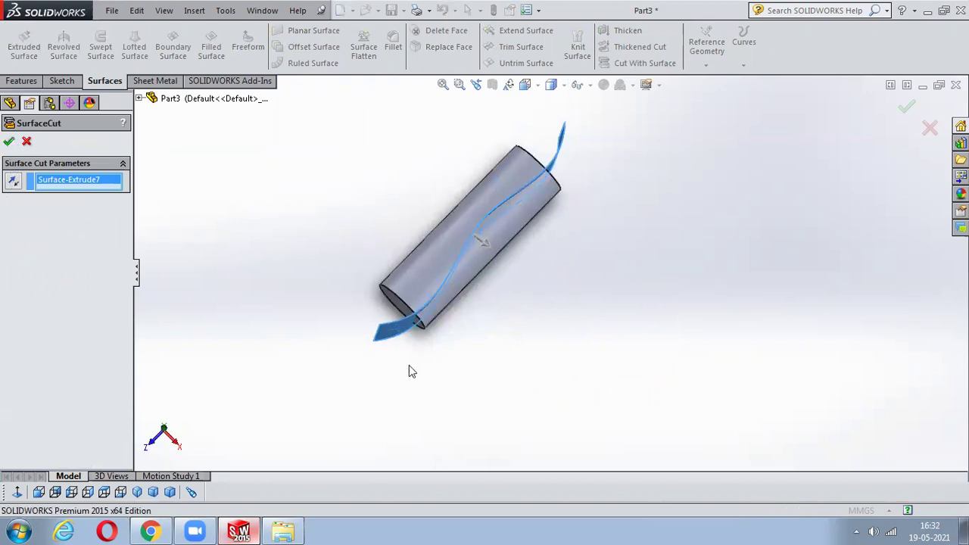
middle_click_drag(657, 317, 645, 277)
left_click(645, 277)
mouse_move(557, 247)
middle_mouse_down()
mouse_move(541, 242)
mouse_move(562, 231)
middle_mouse_up()
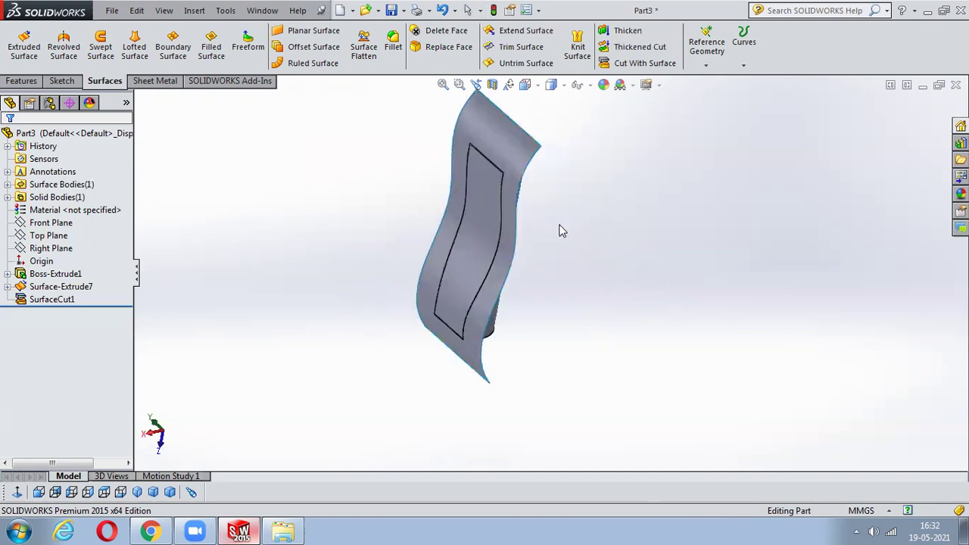
Hide the wavy surface body and inspect the remaining cut solid
right_click(520, 154)
left_click(547, 132)
middle_click_drag(577, 222, 580, 185)
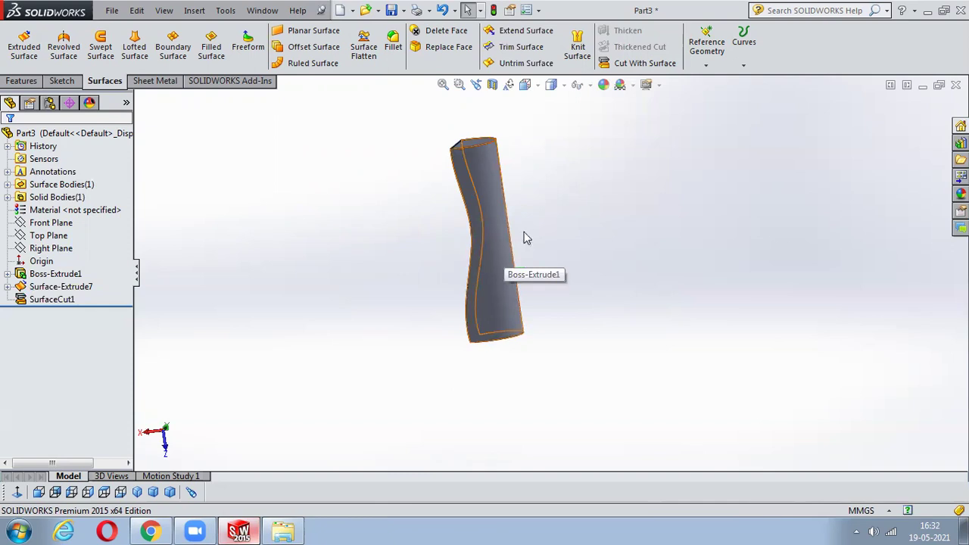
Close the part document without saving it
key("ctrl+w")
left_click(433, 277)
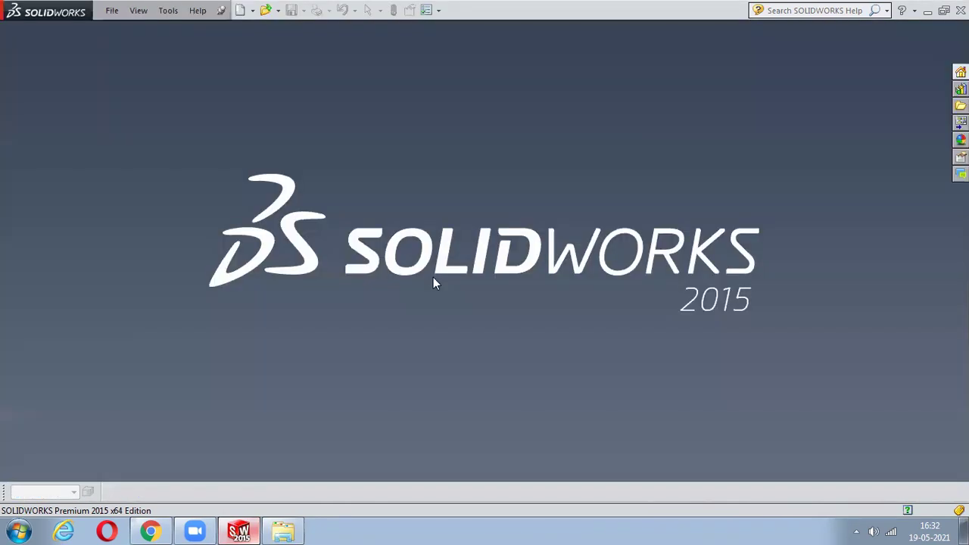